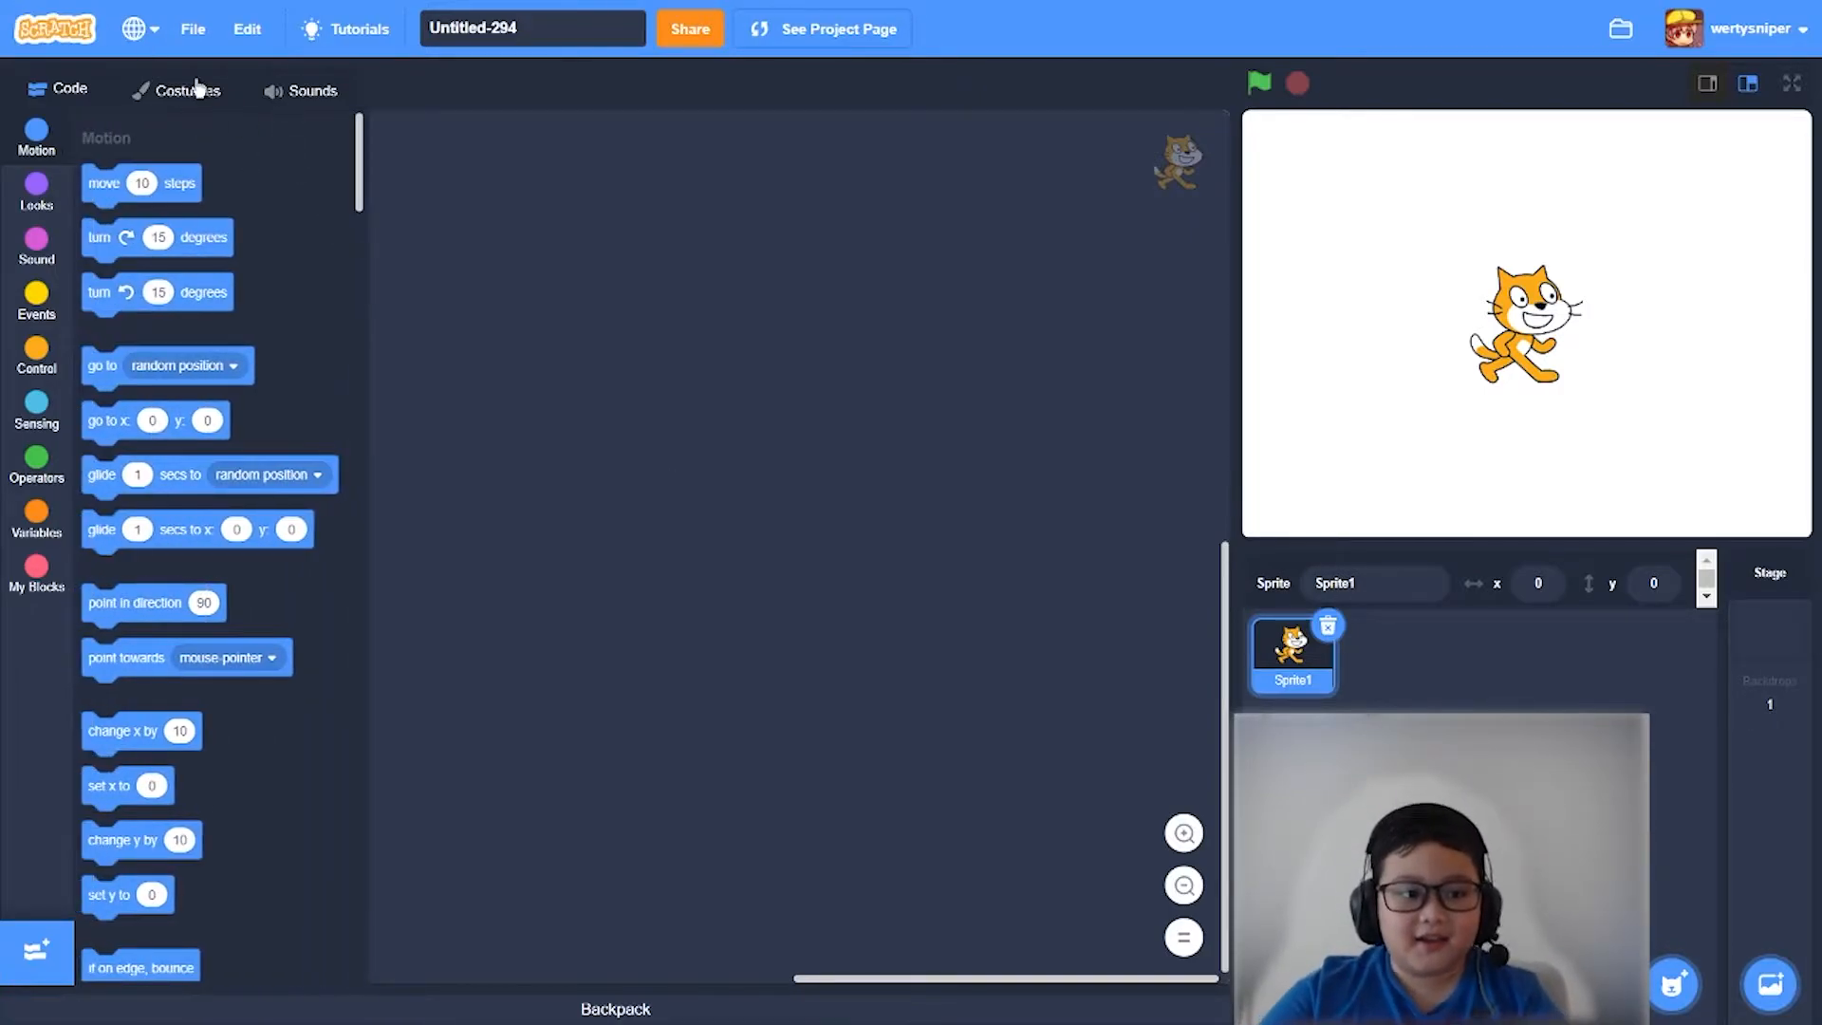
- Delete costume2 so the cat sprite keeps a single costume, then return to its code
click(199, 97)
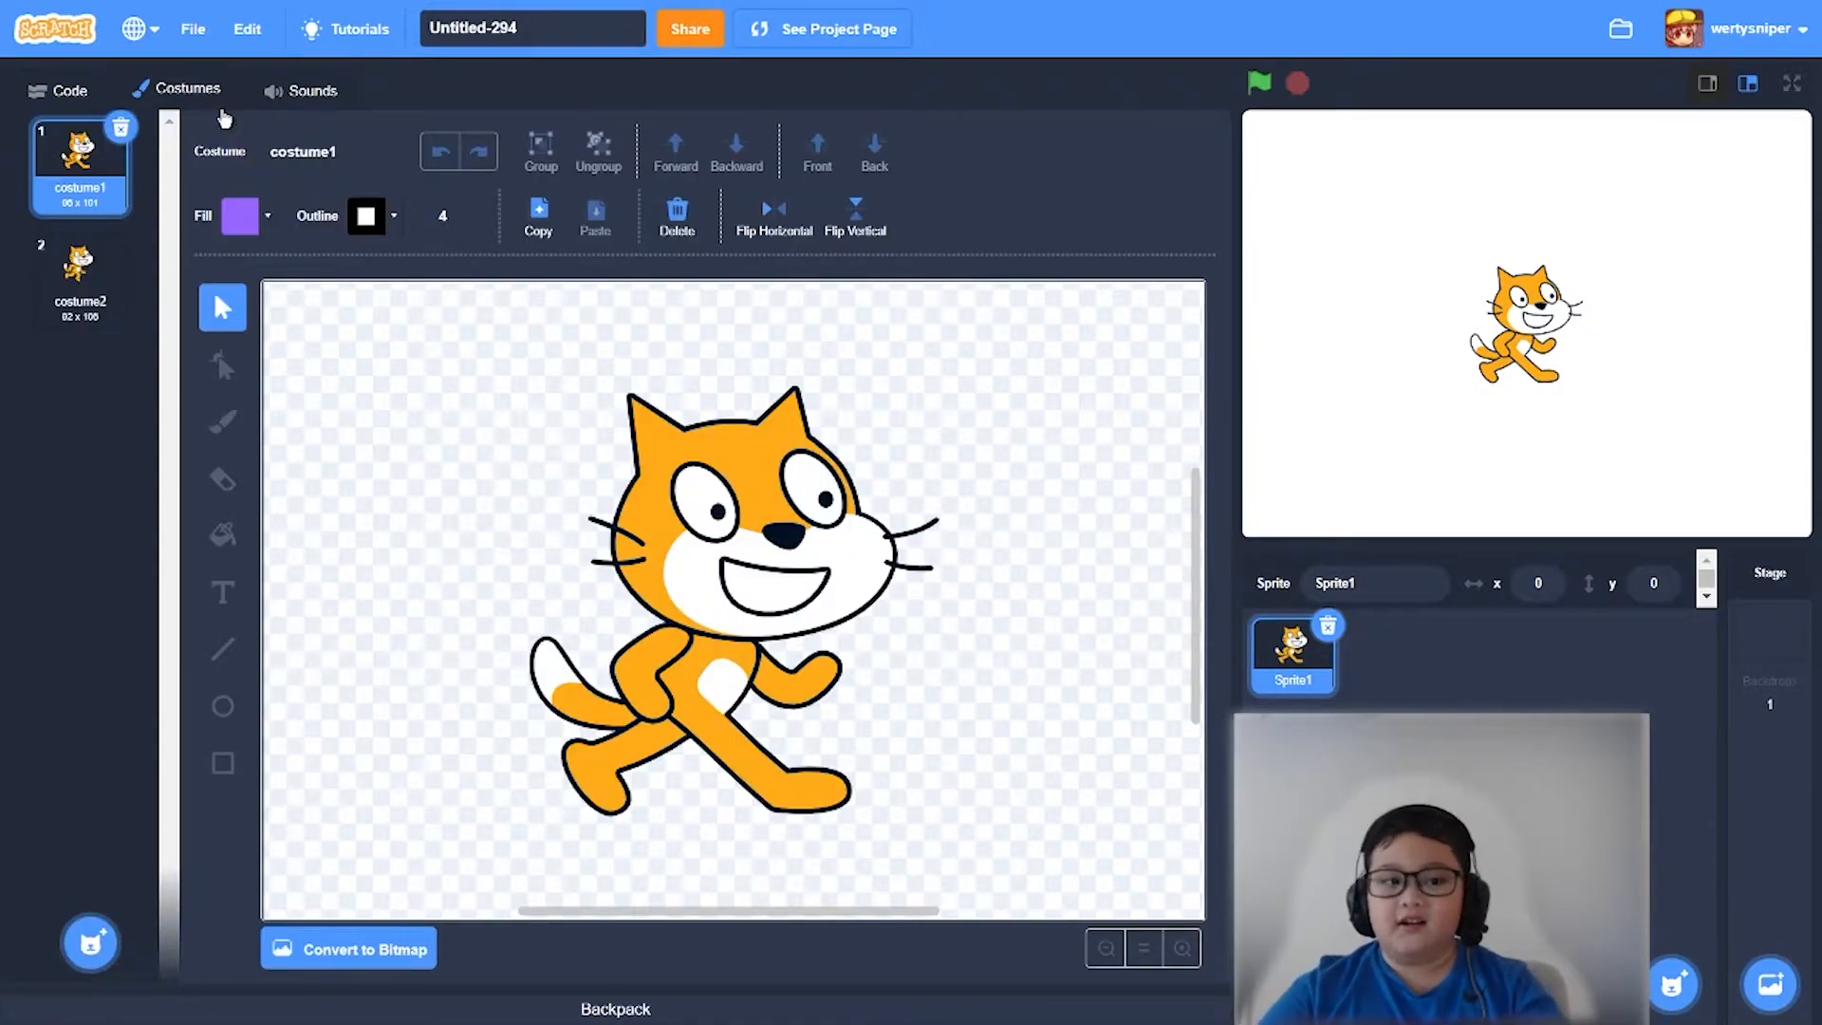
click(120, 257)
click(122, 242)
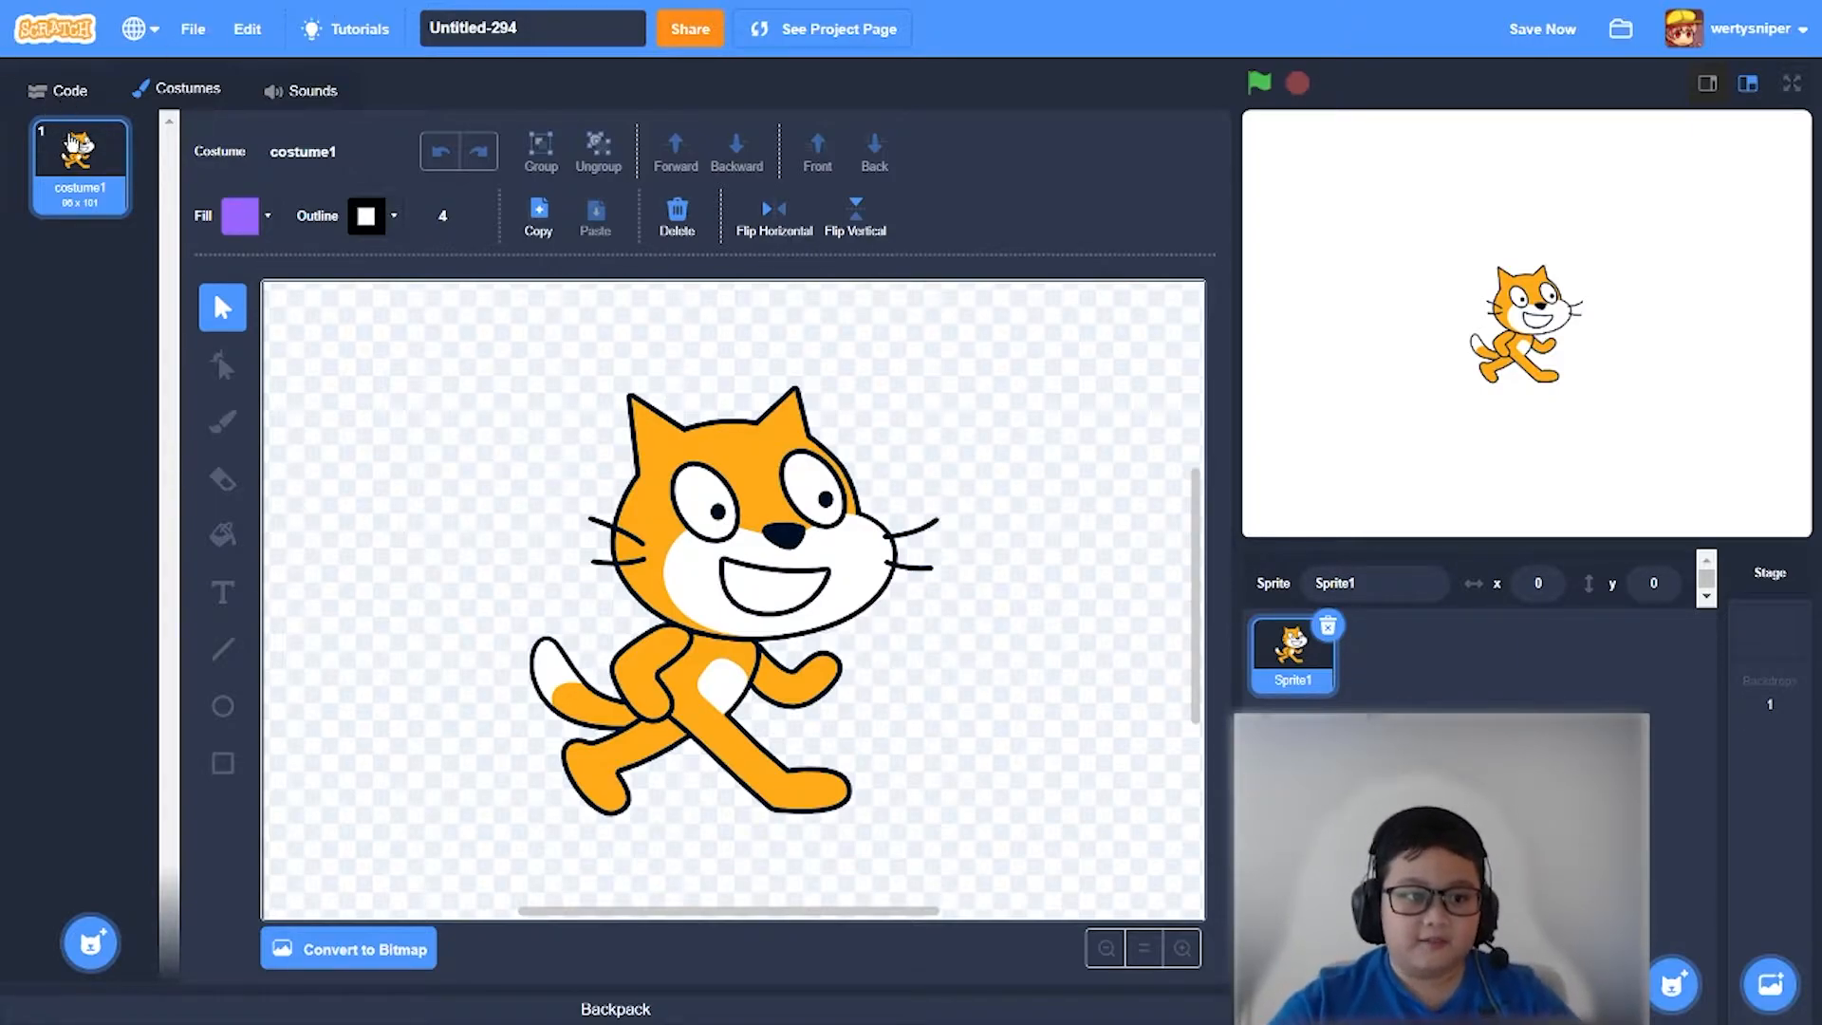
click(60, 90)
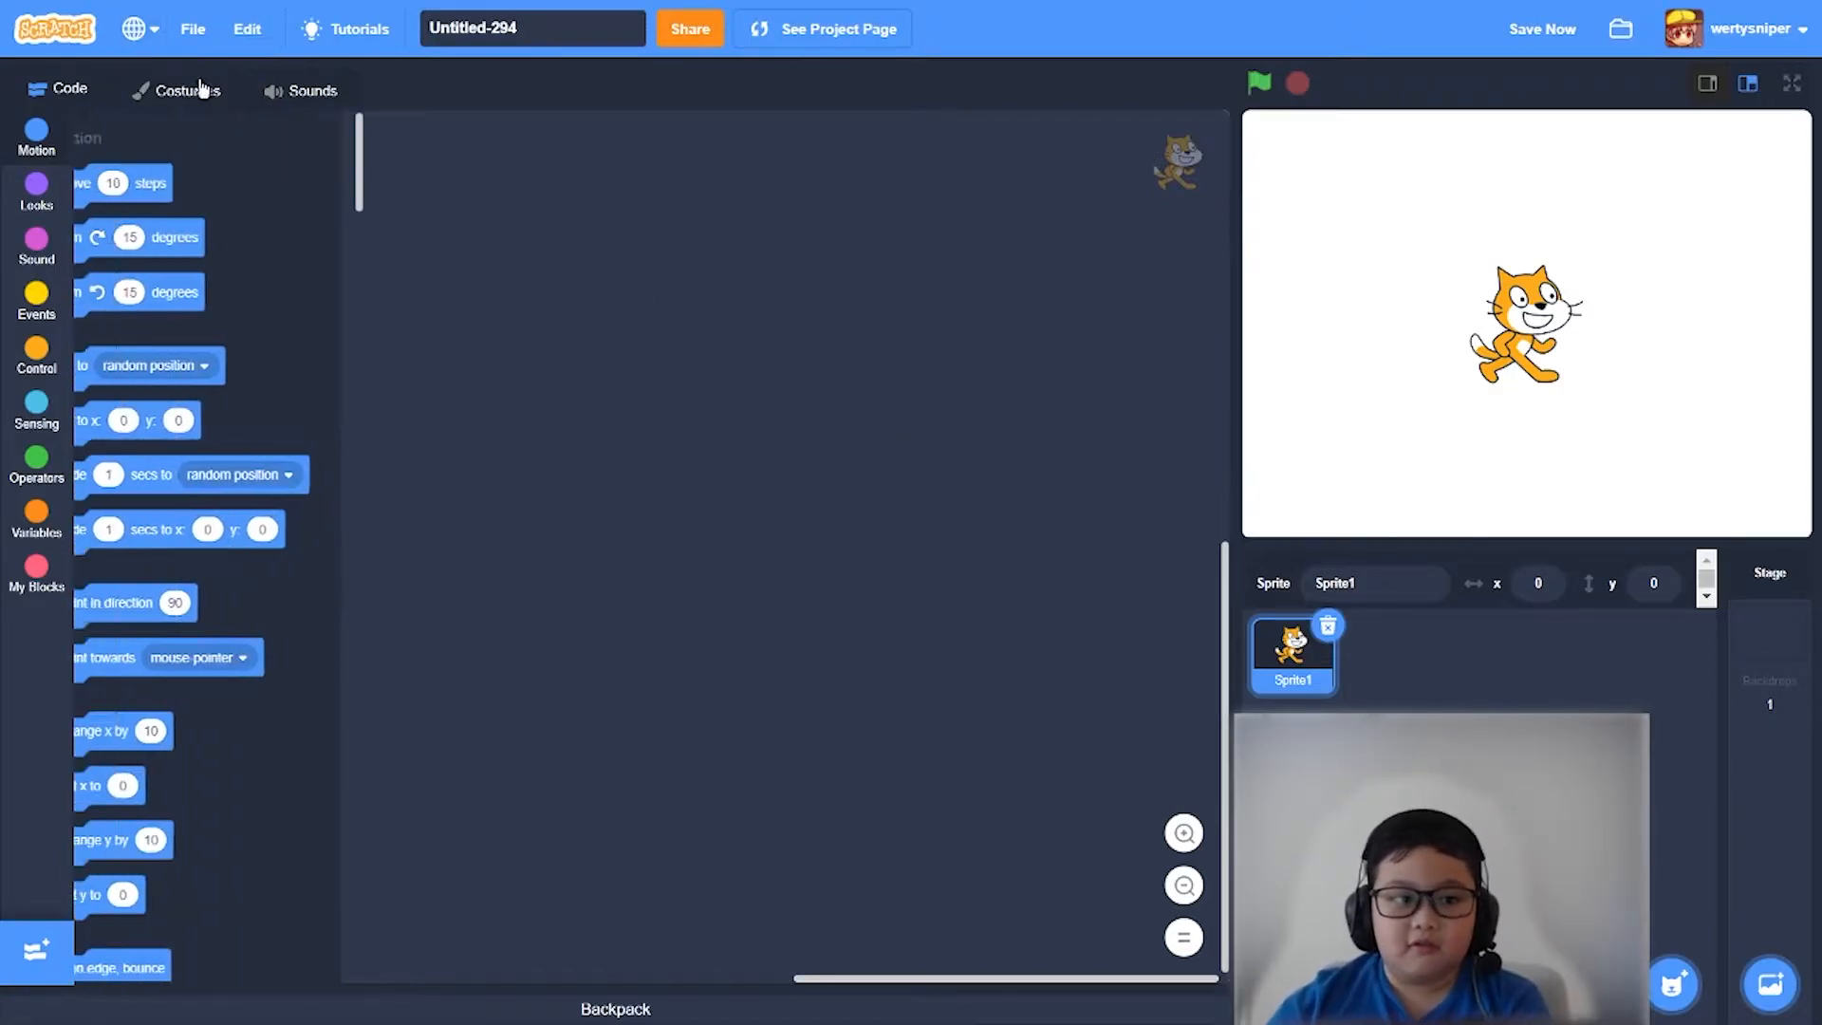
- Replace the cat drawing with a small circle and drain its saturation to white
click(187, 89)
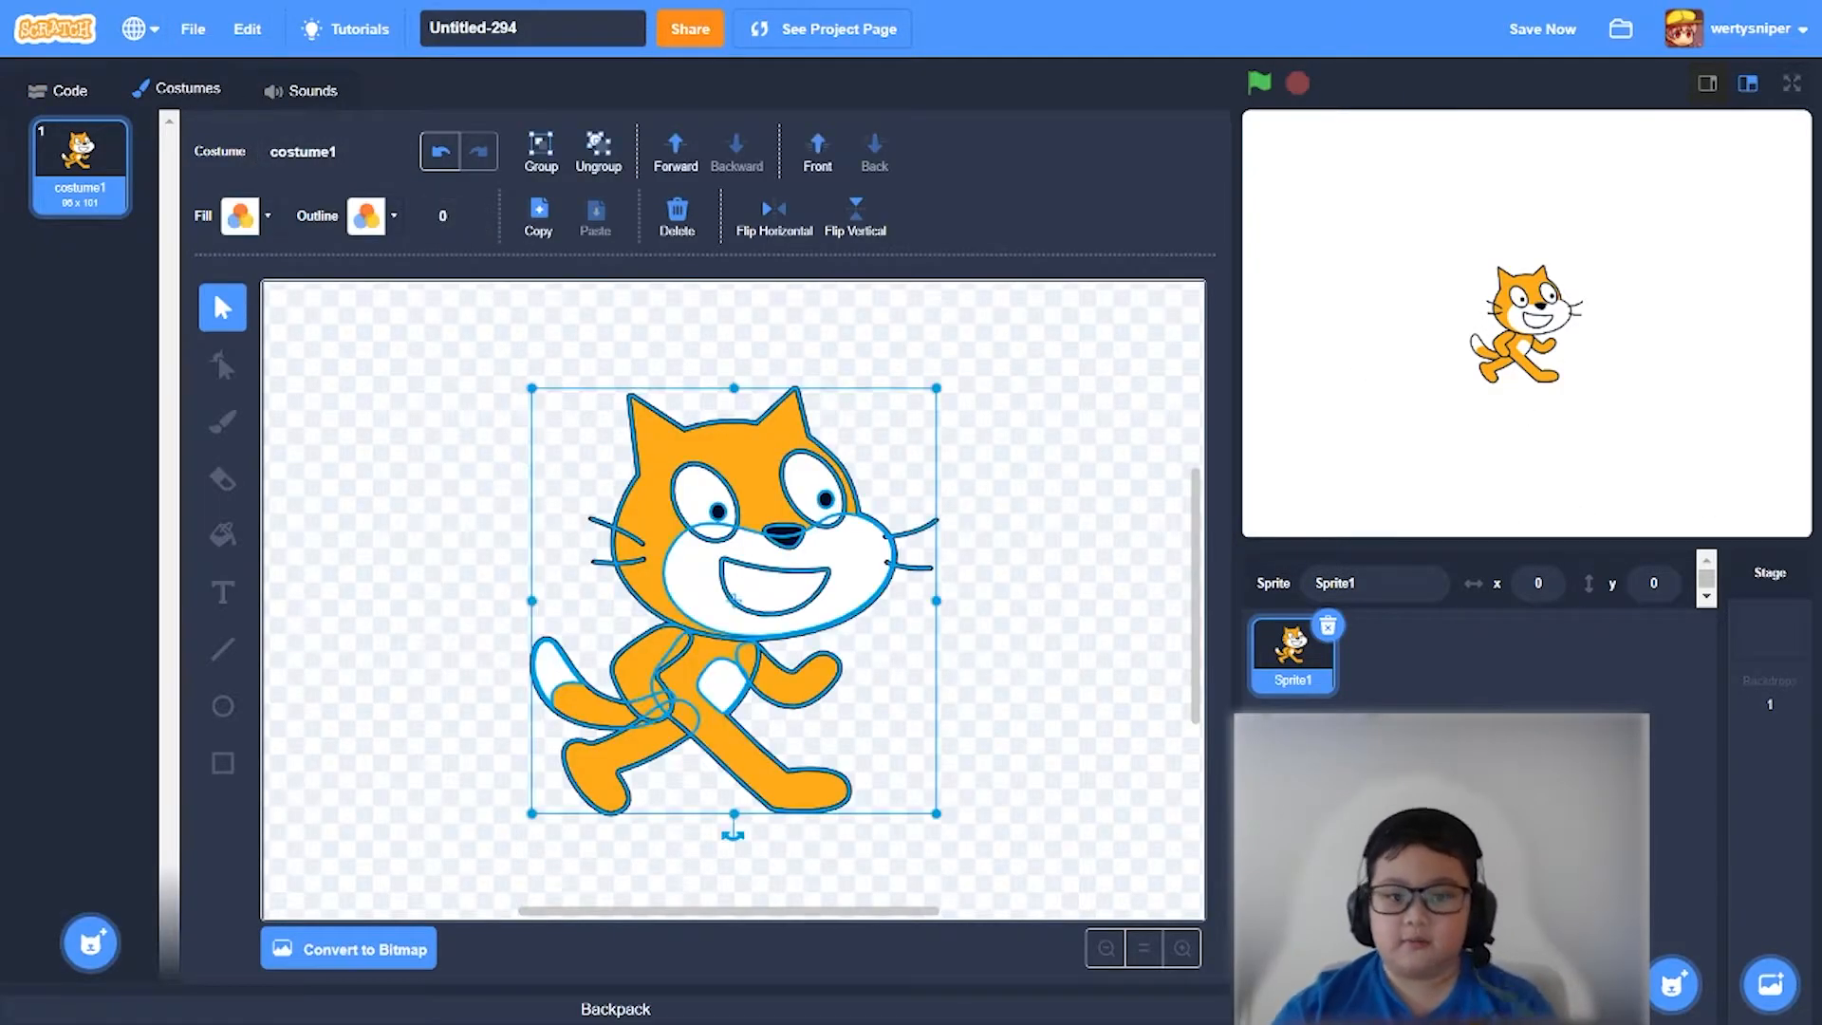
key(Delete)
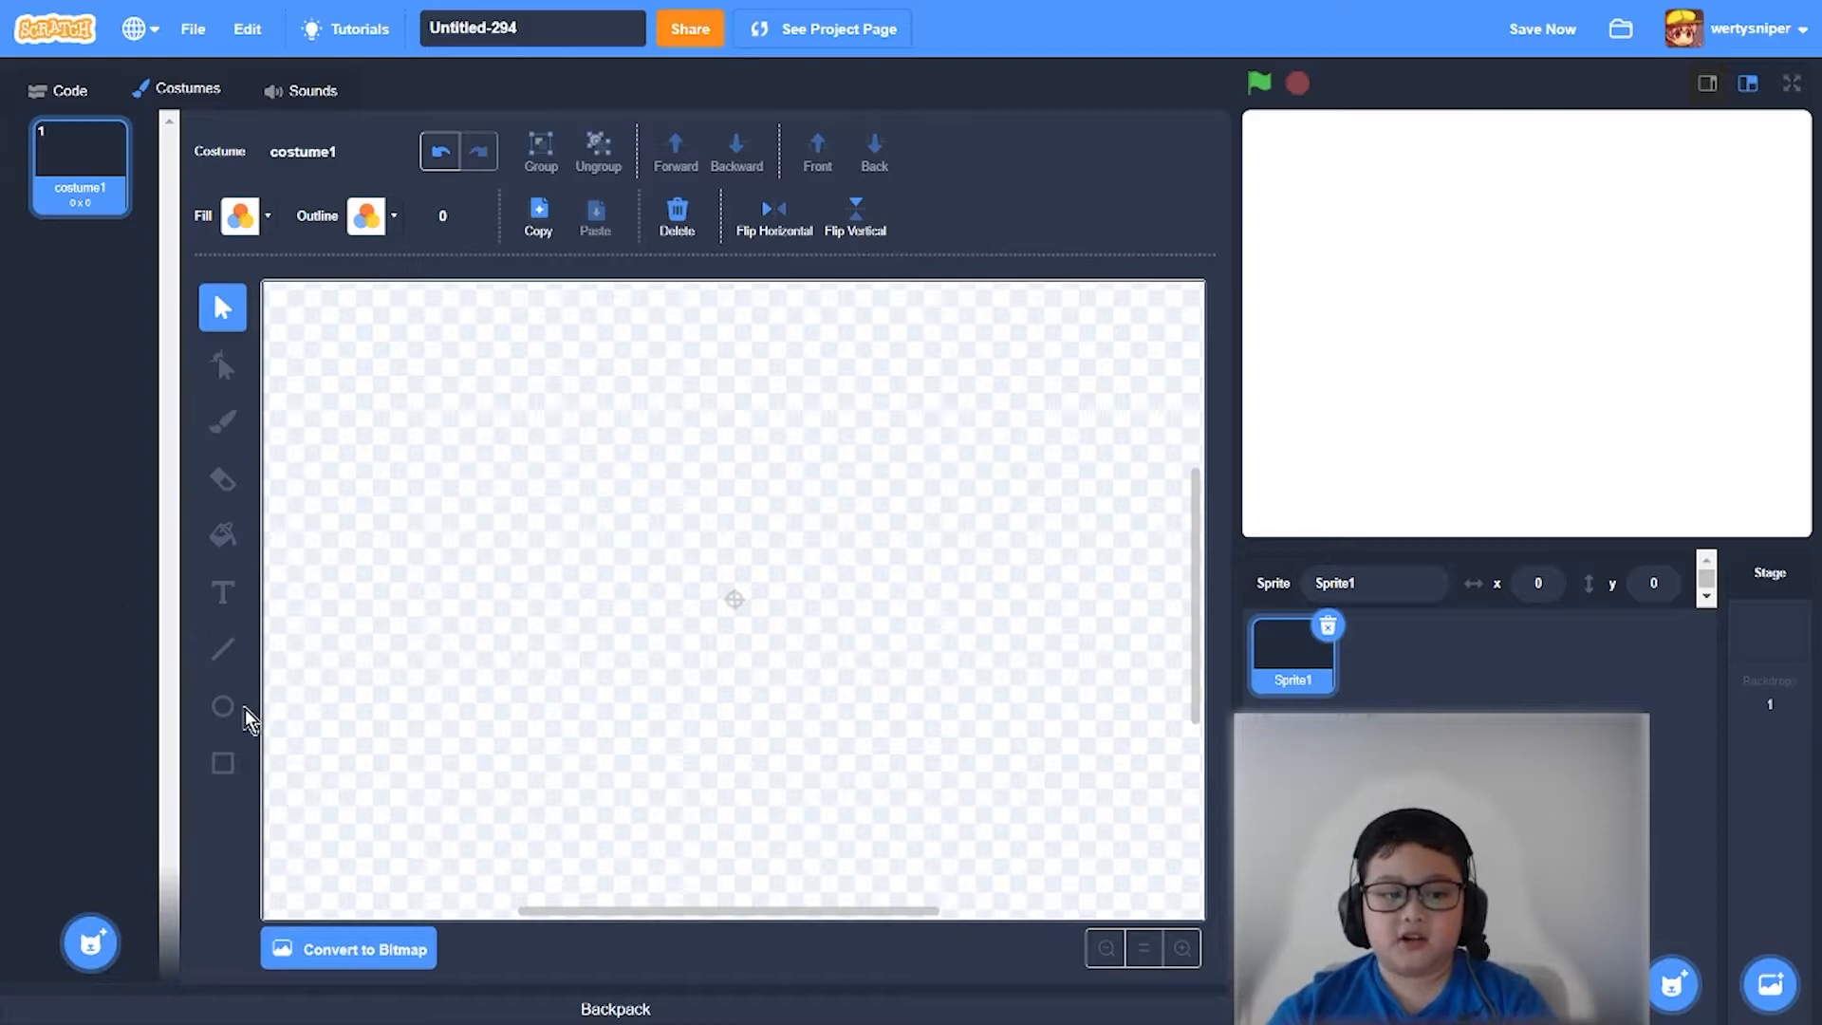
click(222, 706)
drag(655, 508, 809, 661)
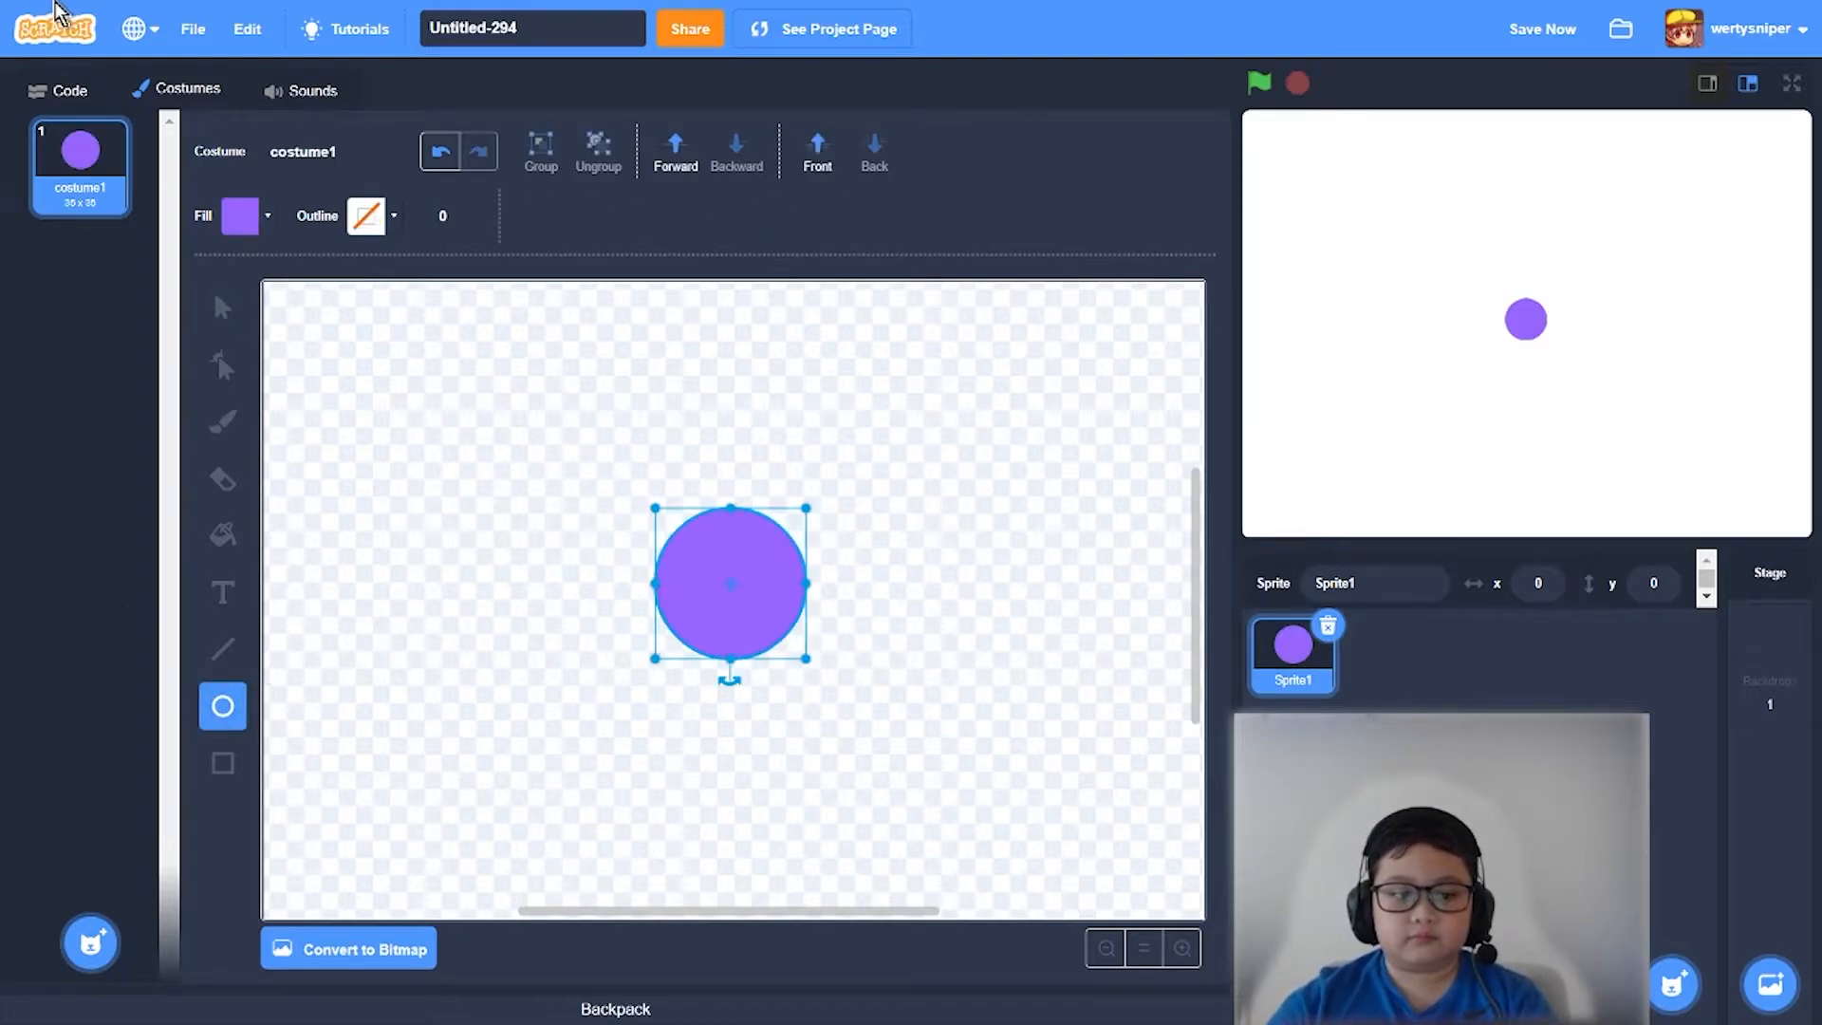
click(267, 216)
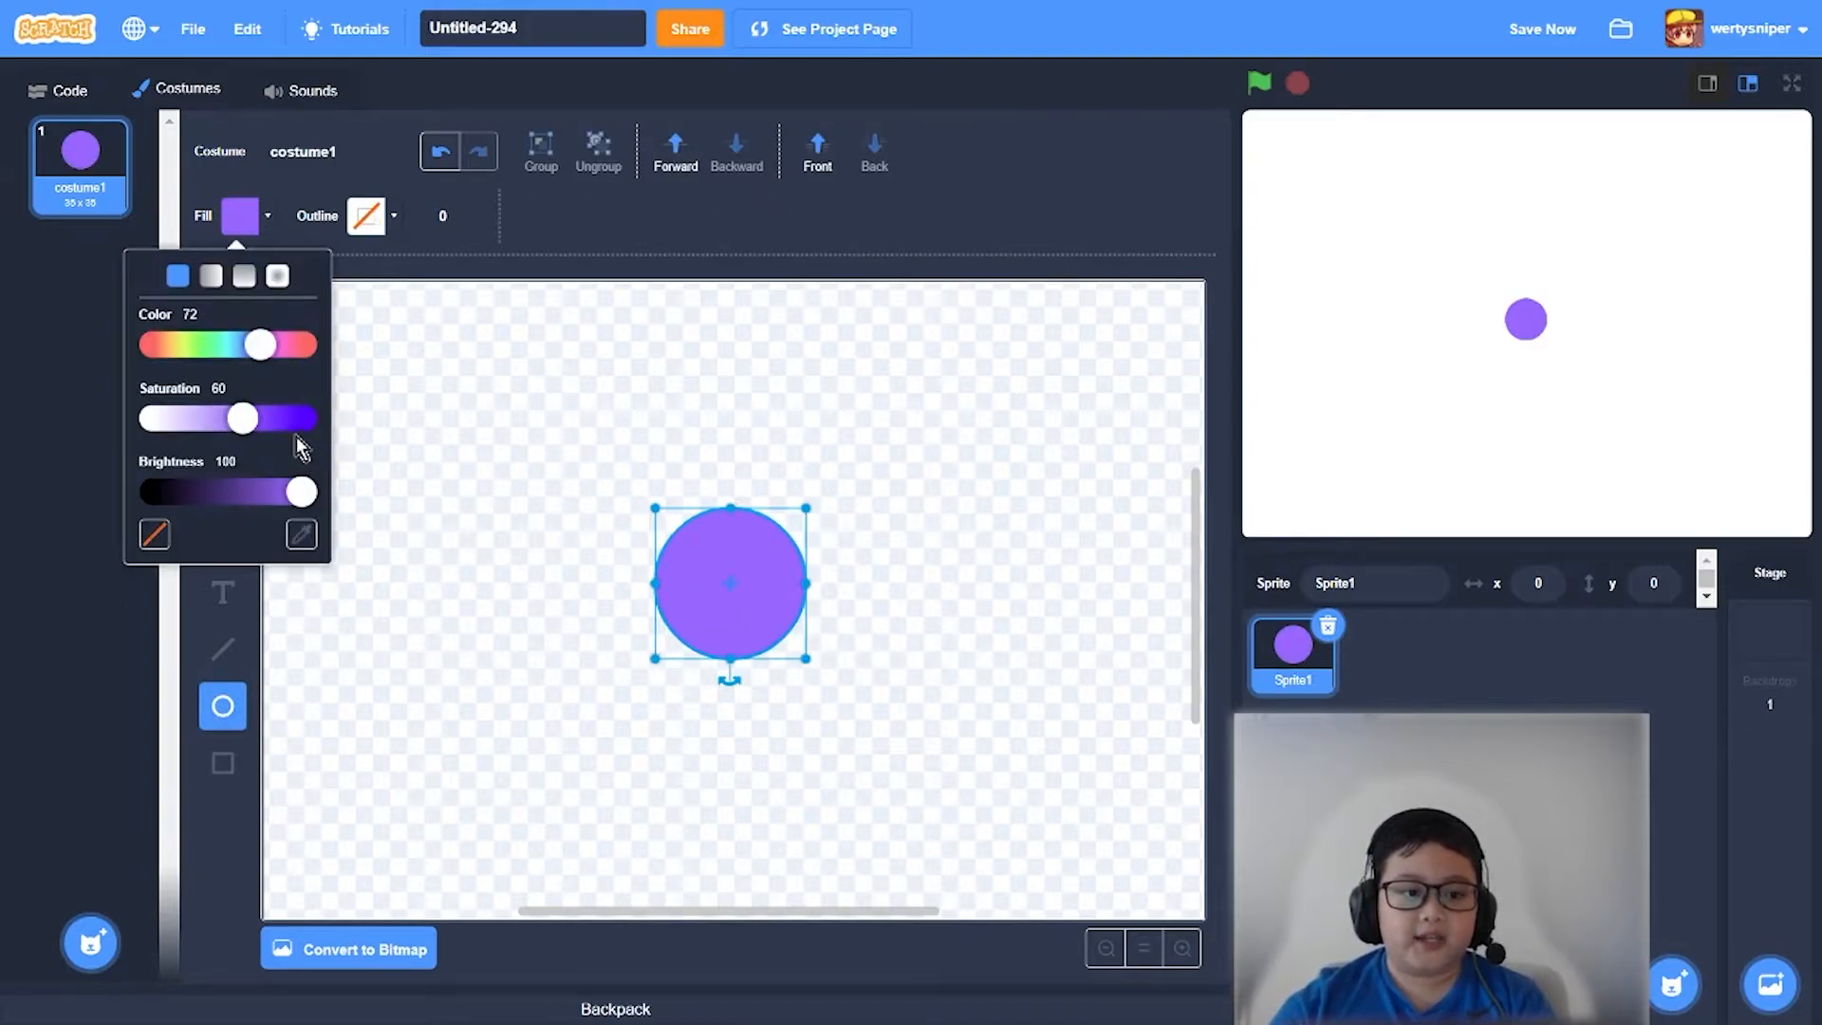
drag(244, 421, 143, 421)
- Cover the stage backdrop with a large centred circle filled solid black
click(1770, 627)
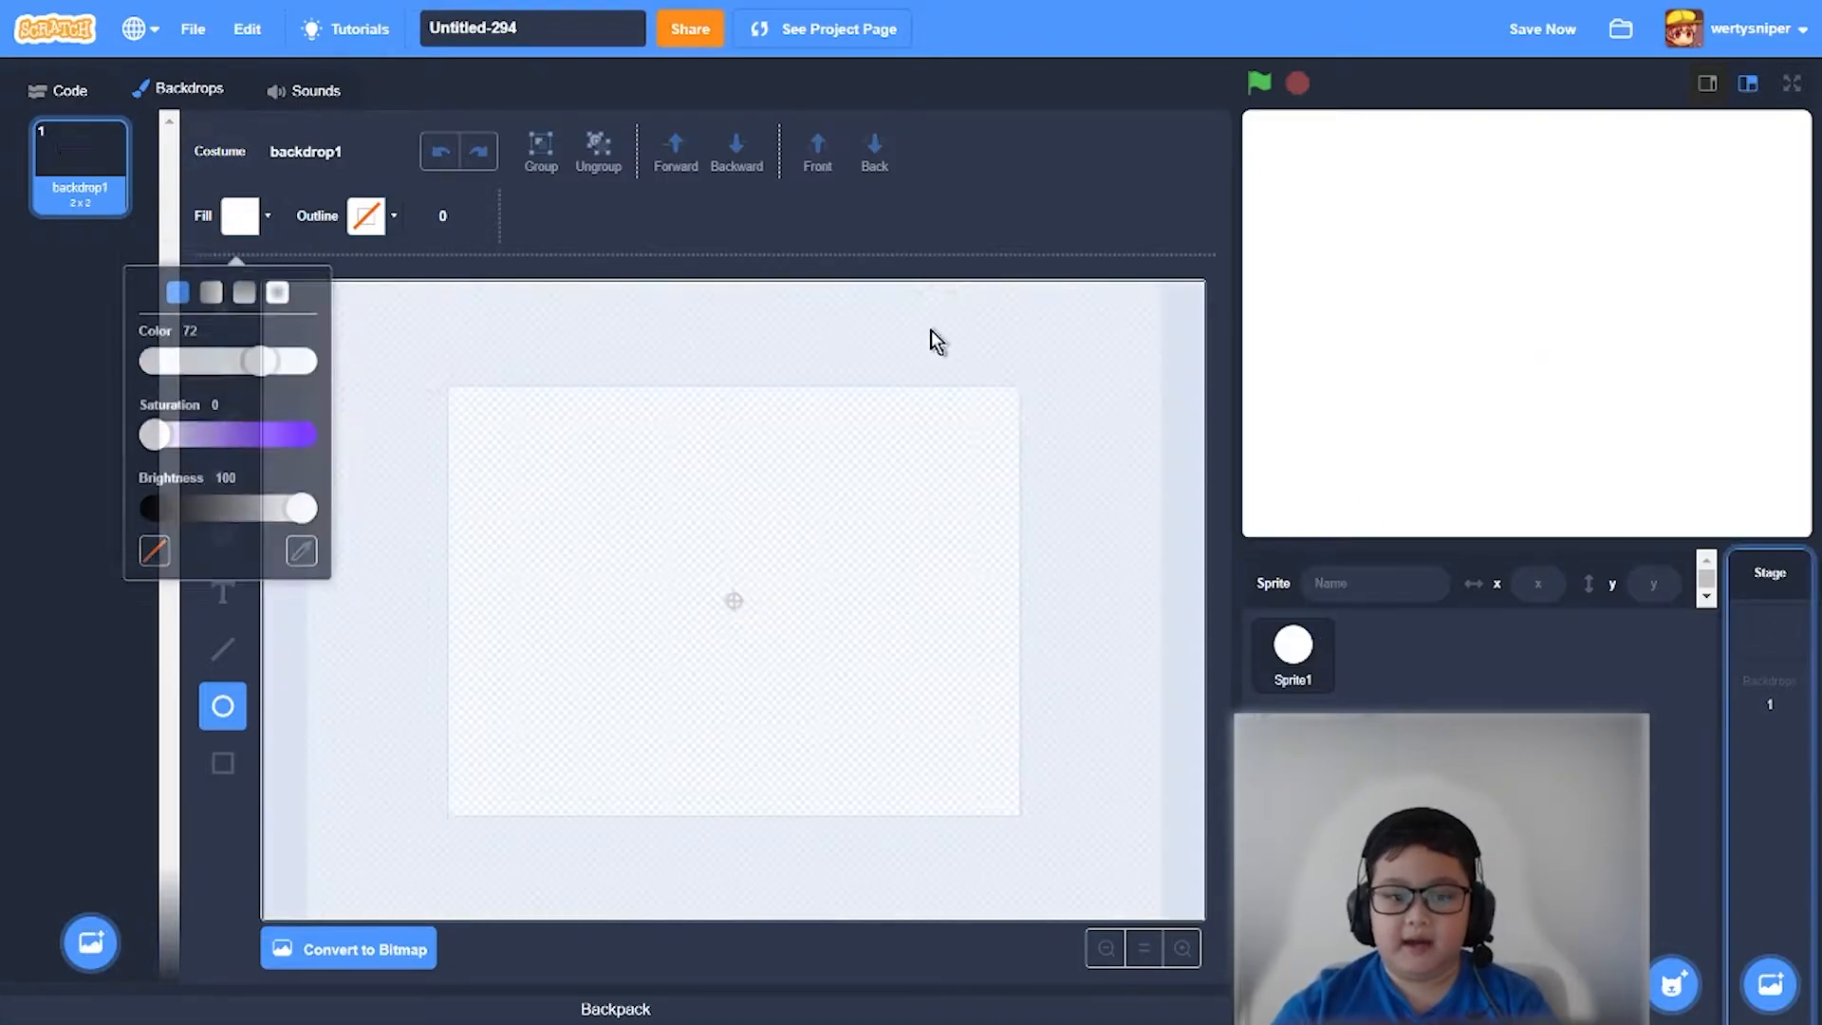
click(933, 342)
drag(428, 384, 1055, 740)
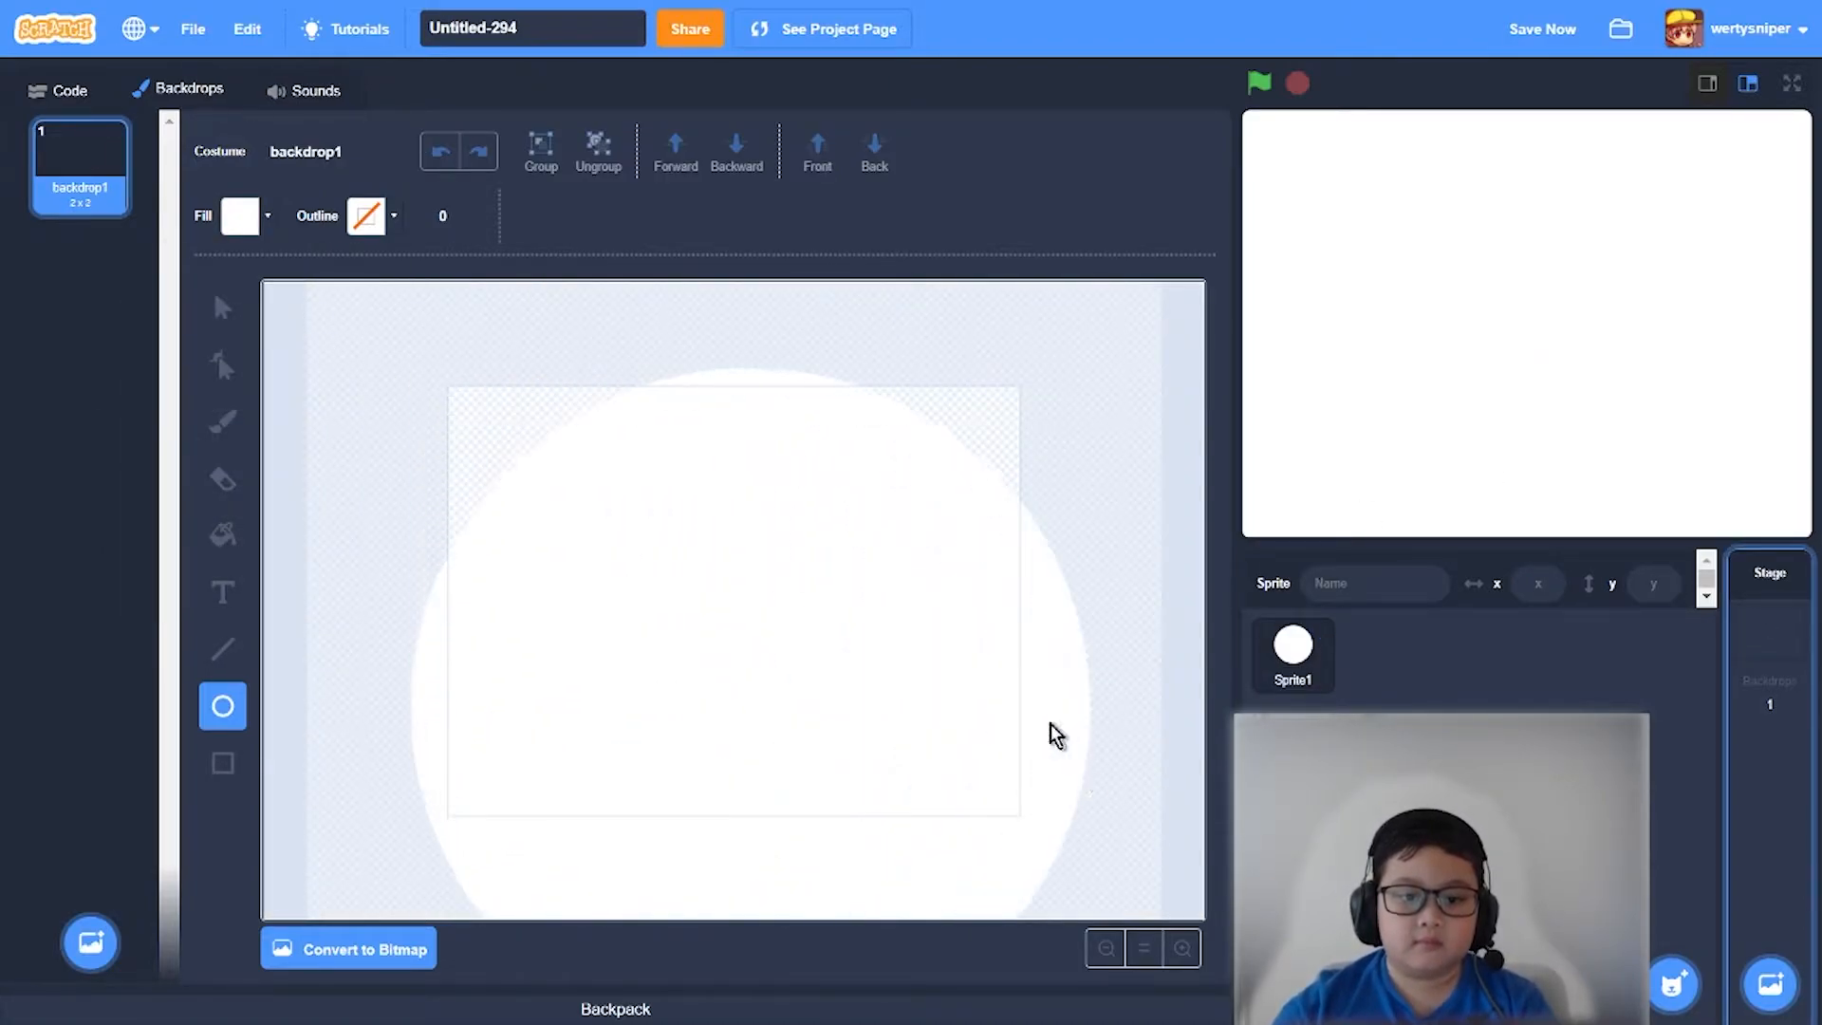
drag(1011, 627, 1000, 581)
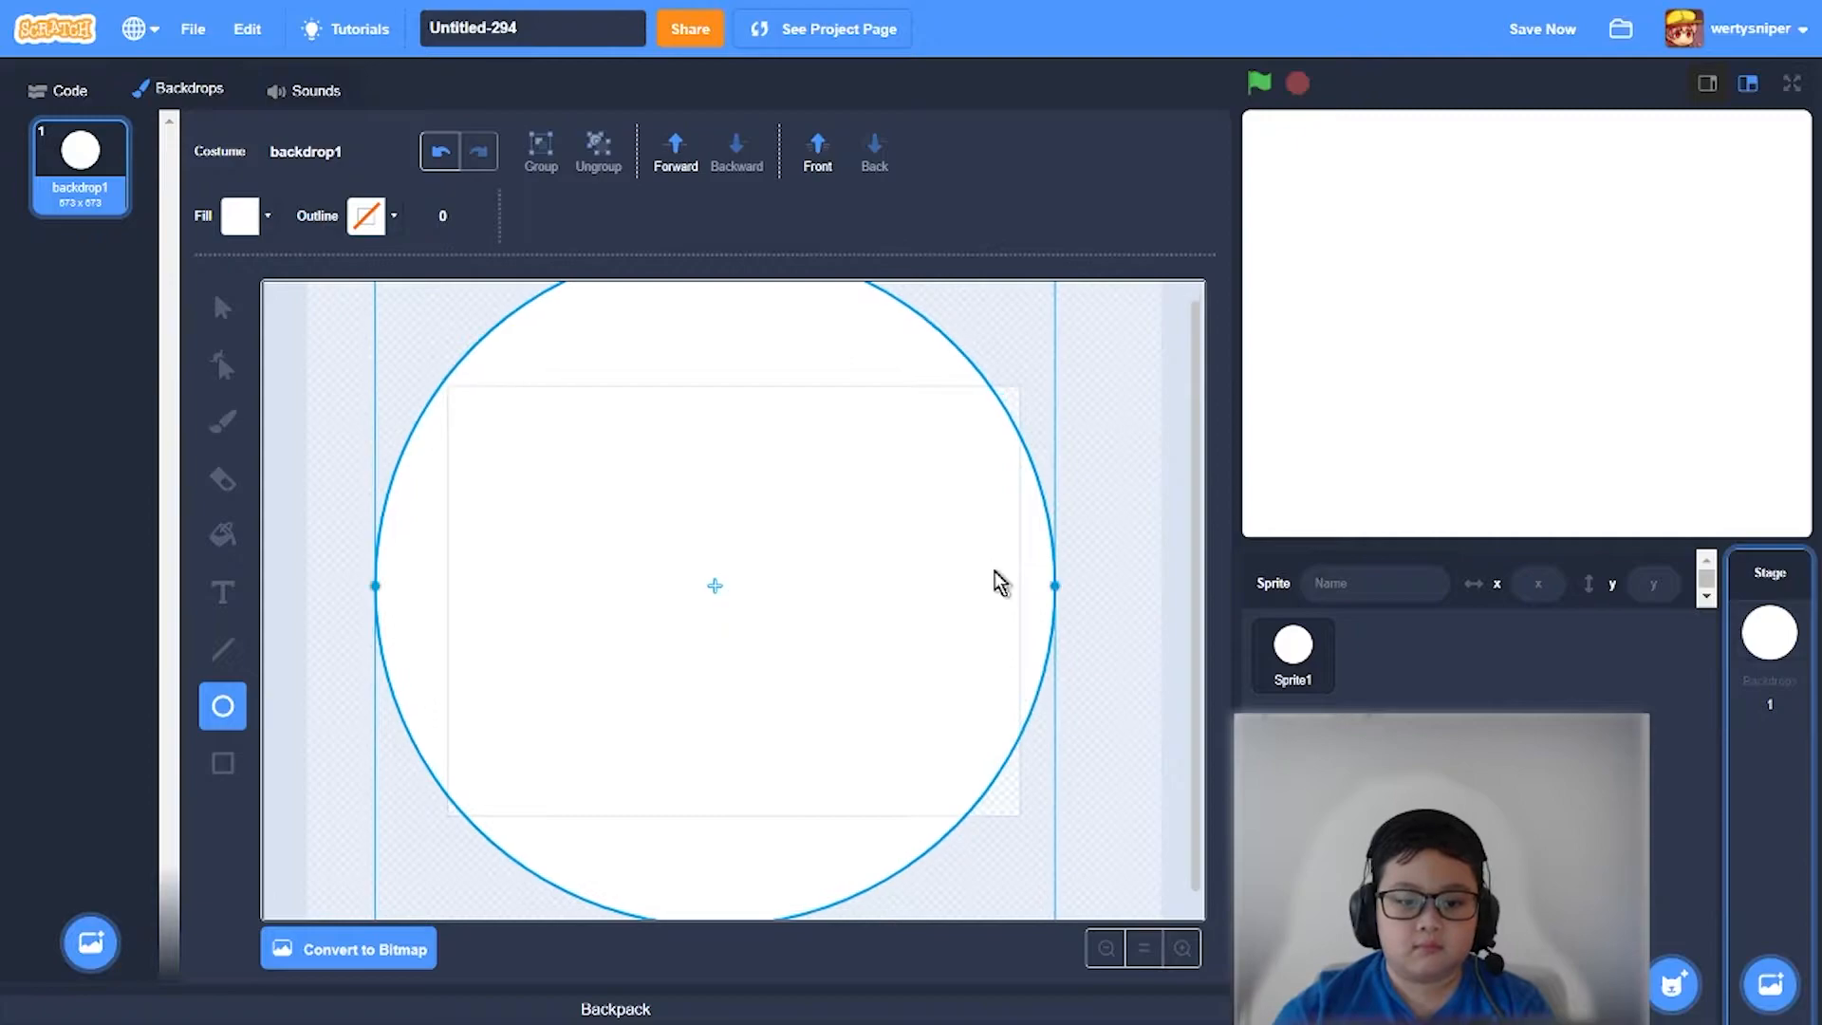
scroll(1139, 762, down, 1)
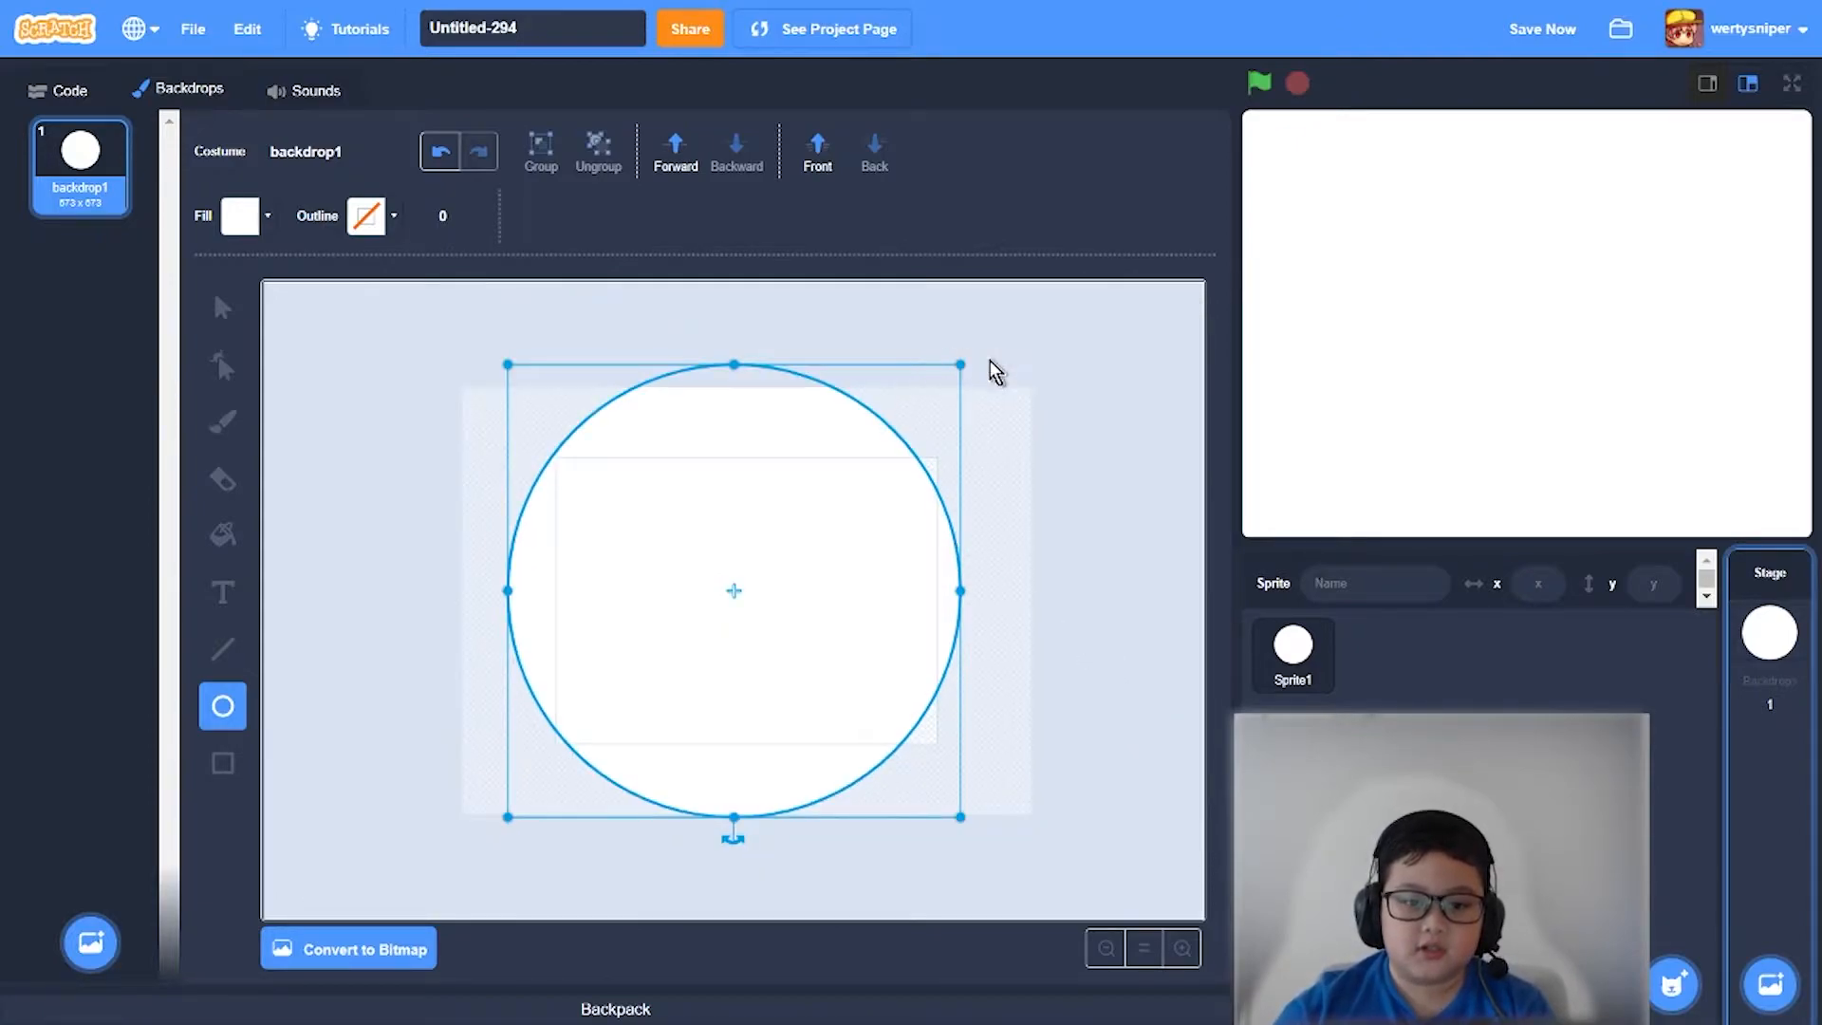
drag(962, 367, 1046, 294)
mouse_move(790, 652)
mouse_down()
mouse_move(772, 704)
mouse_move(769, 687)
mouse_up()
click(267, 215)
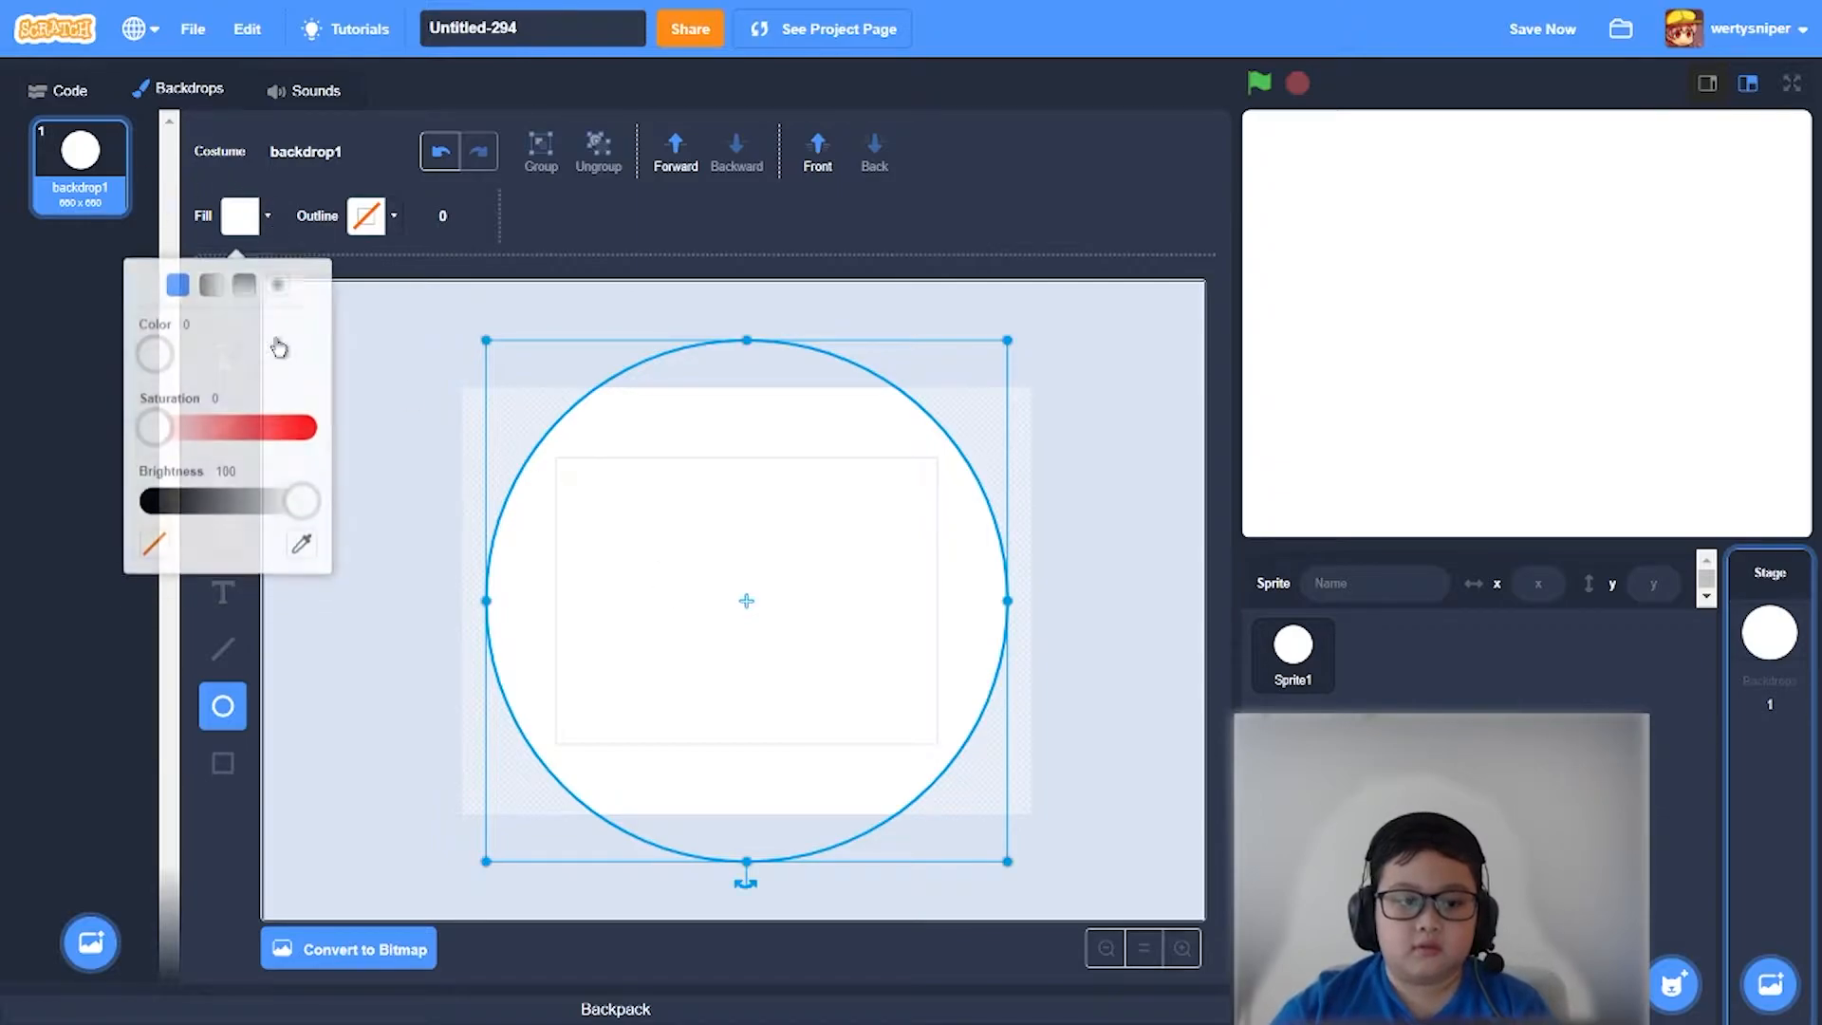
click(154, 501)
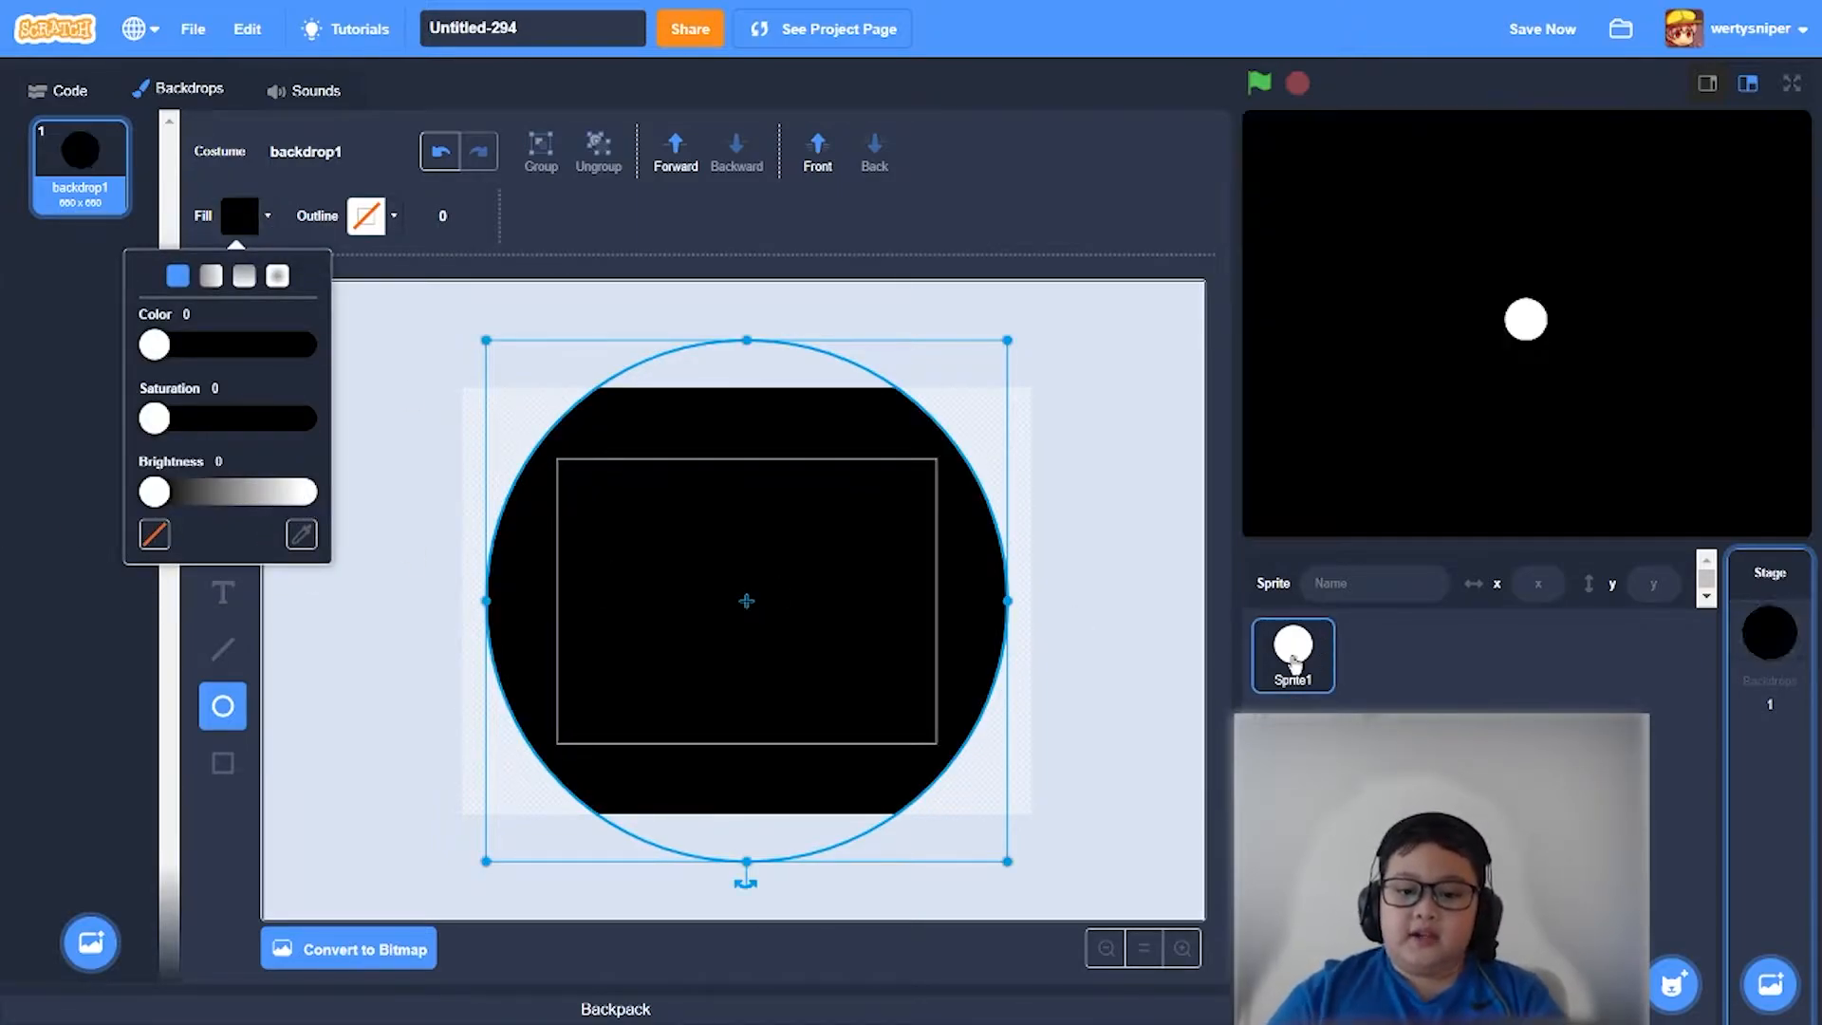
- Set Sprite1's size to 50 and return to its code area
click(1293, 655)
click(1482, 572)
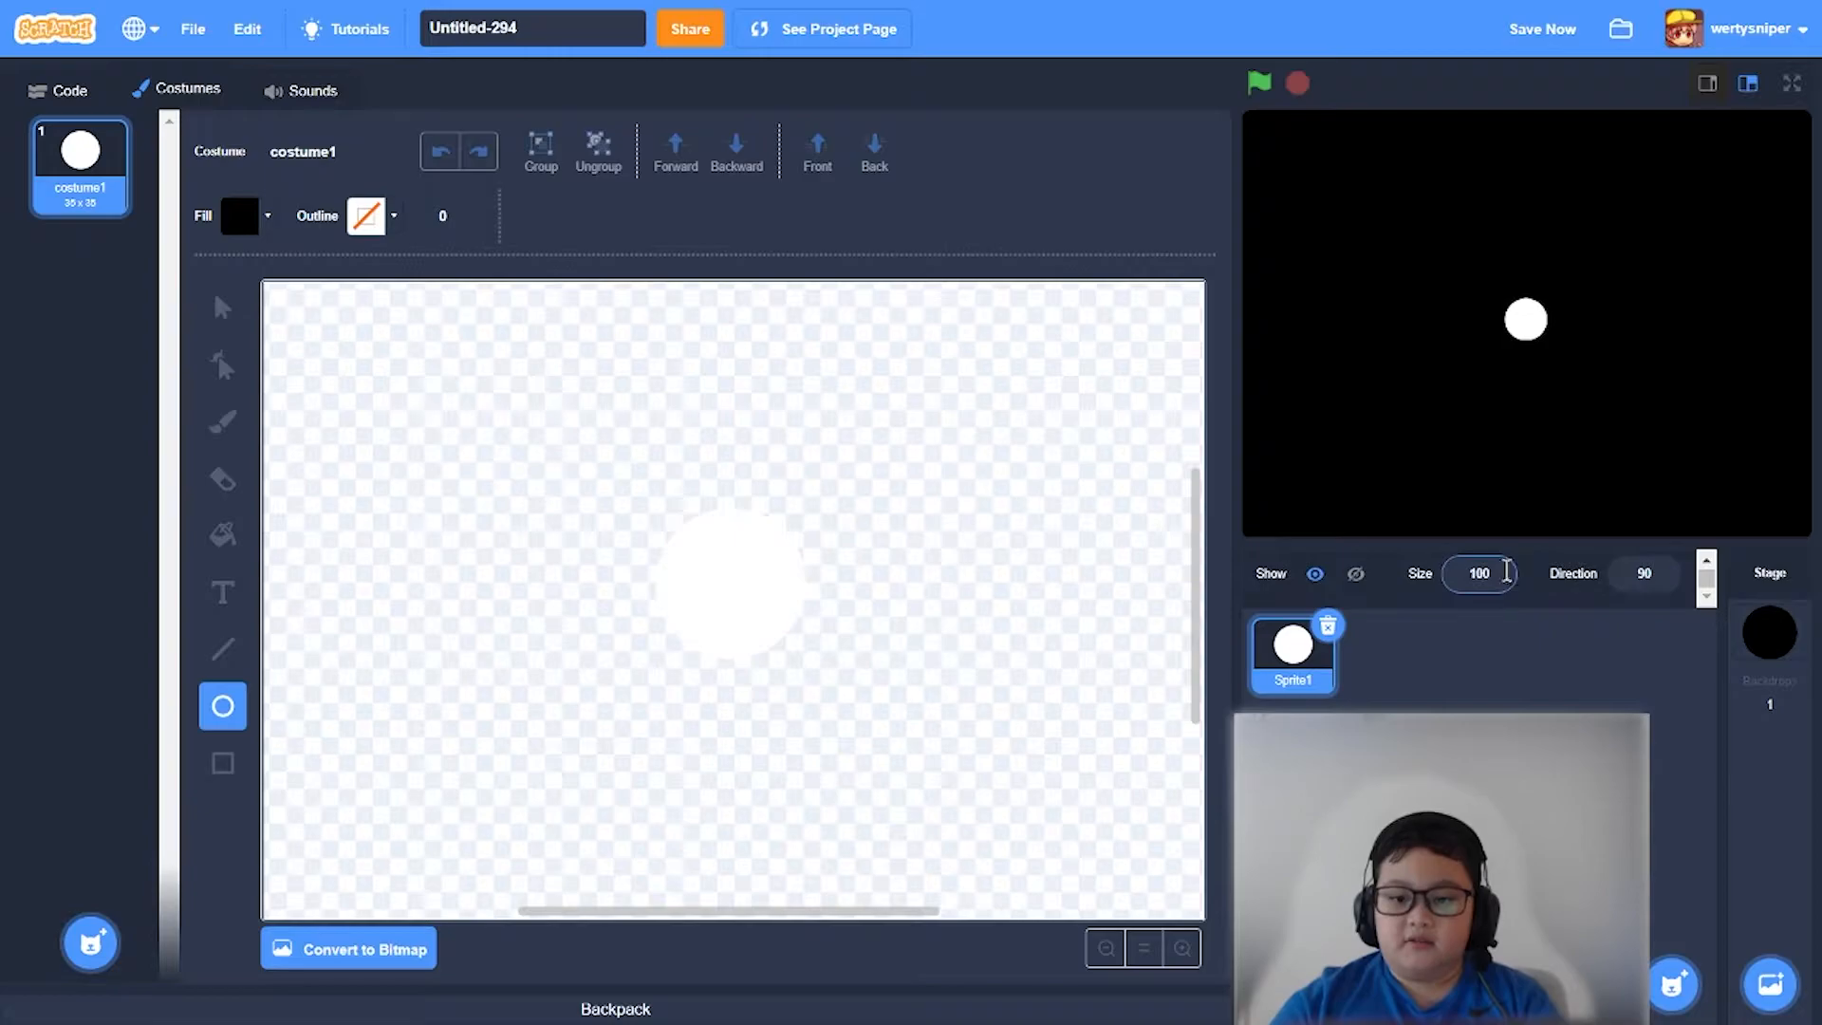
key(BackSpace)
key(BackSpace)
key(BackSpace)
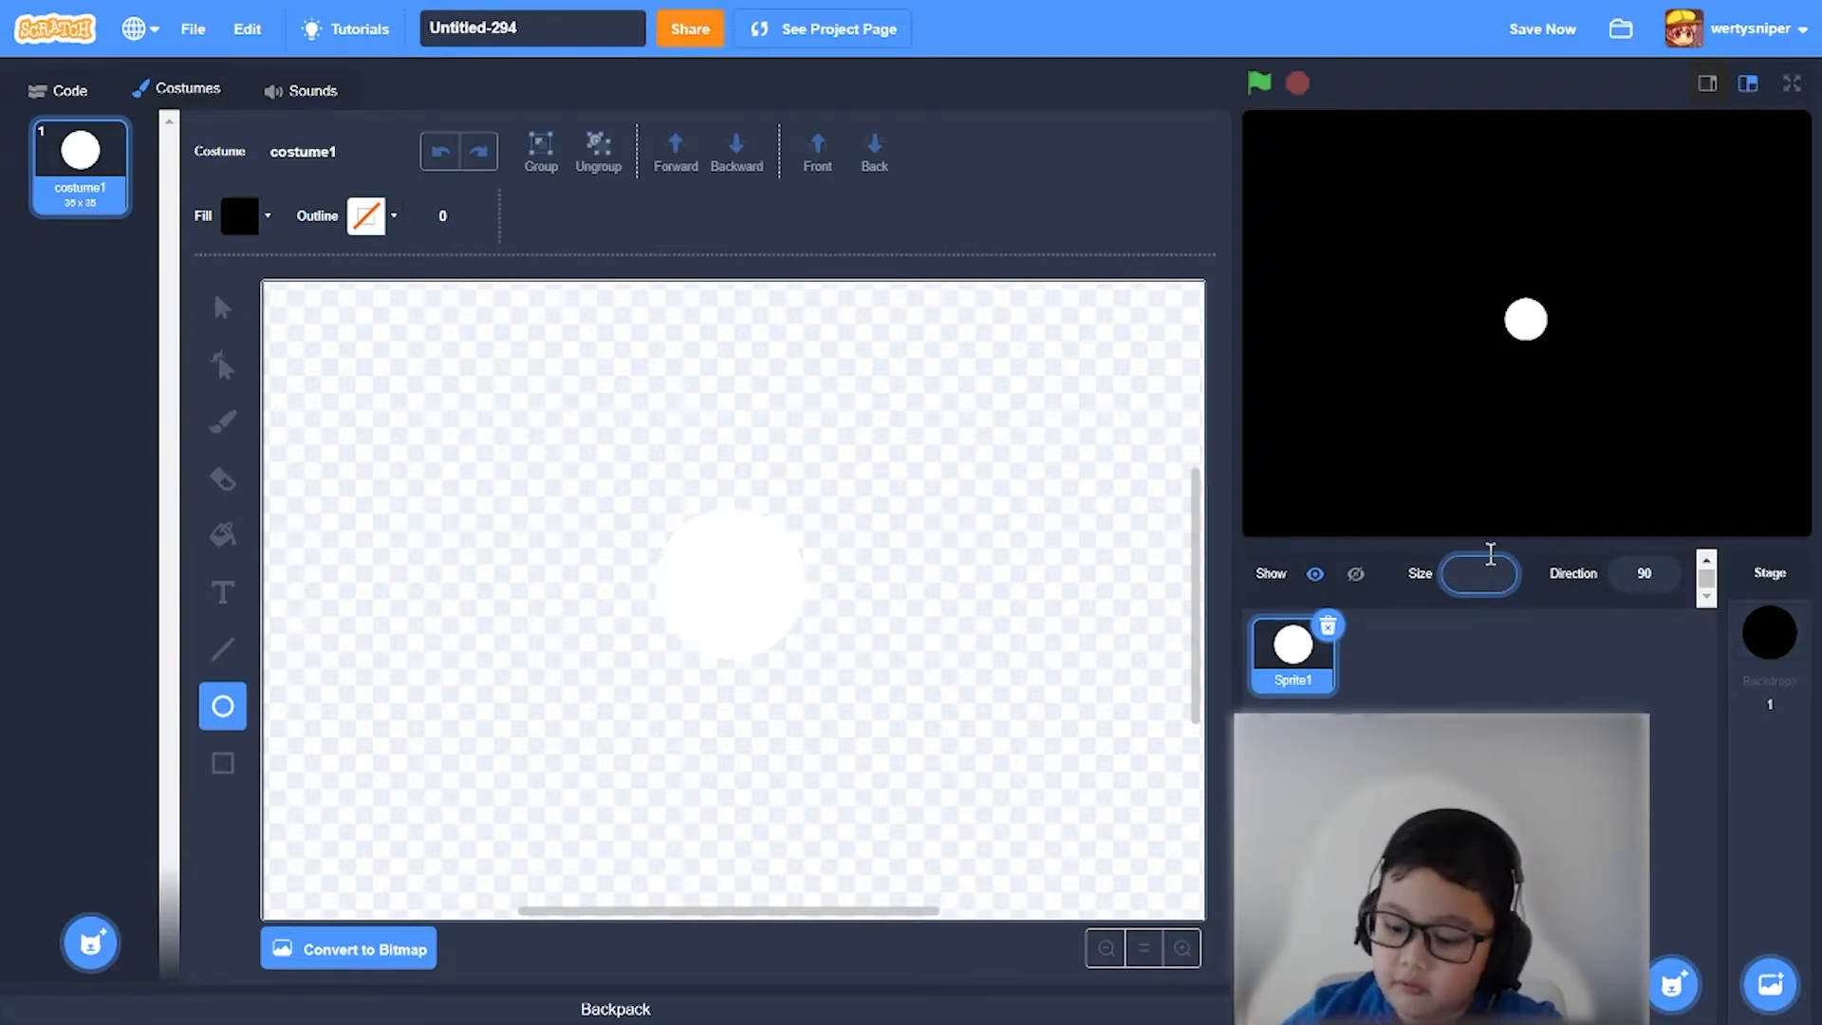
text(50)
key(Return)
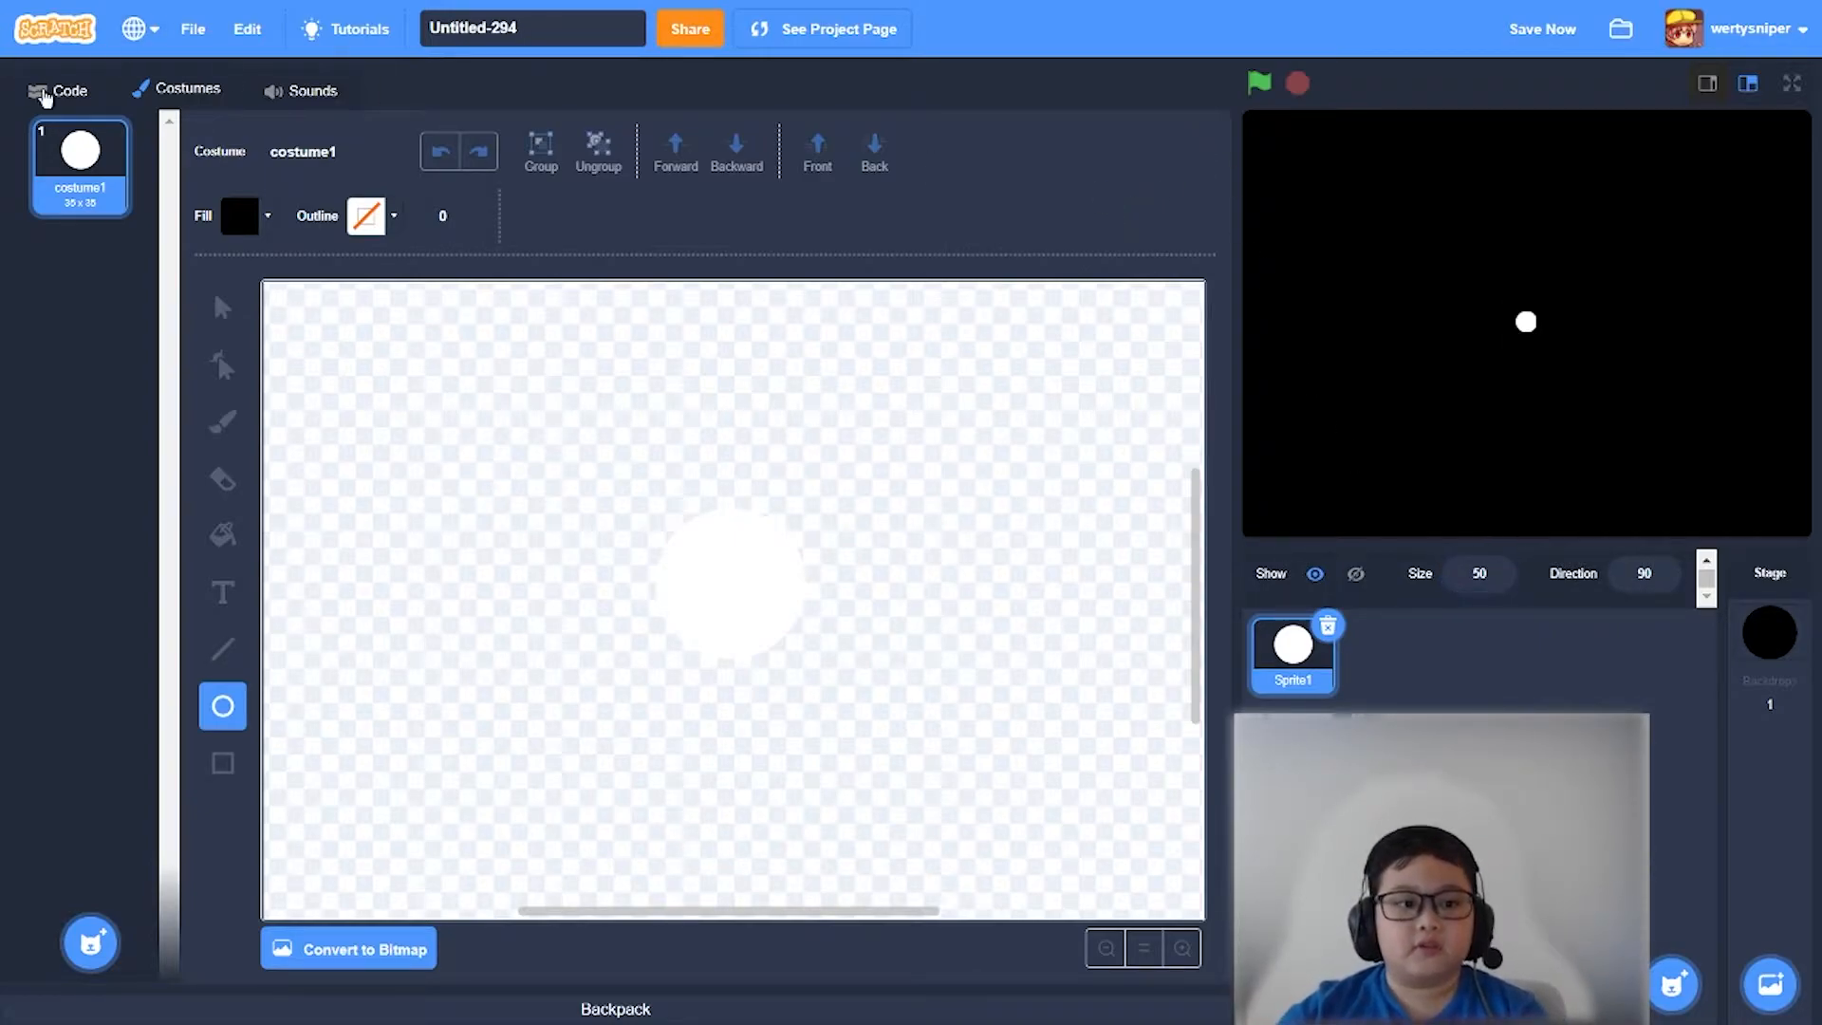
click(43, 97)
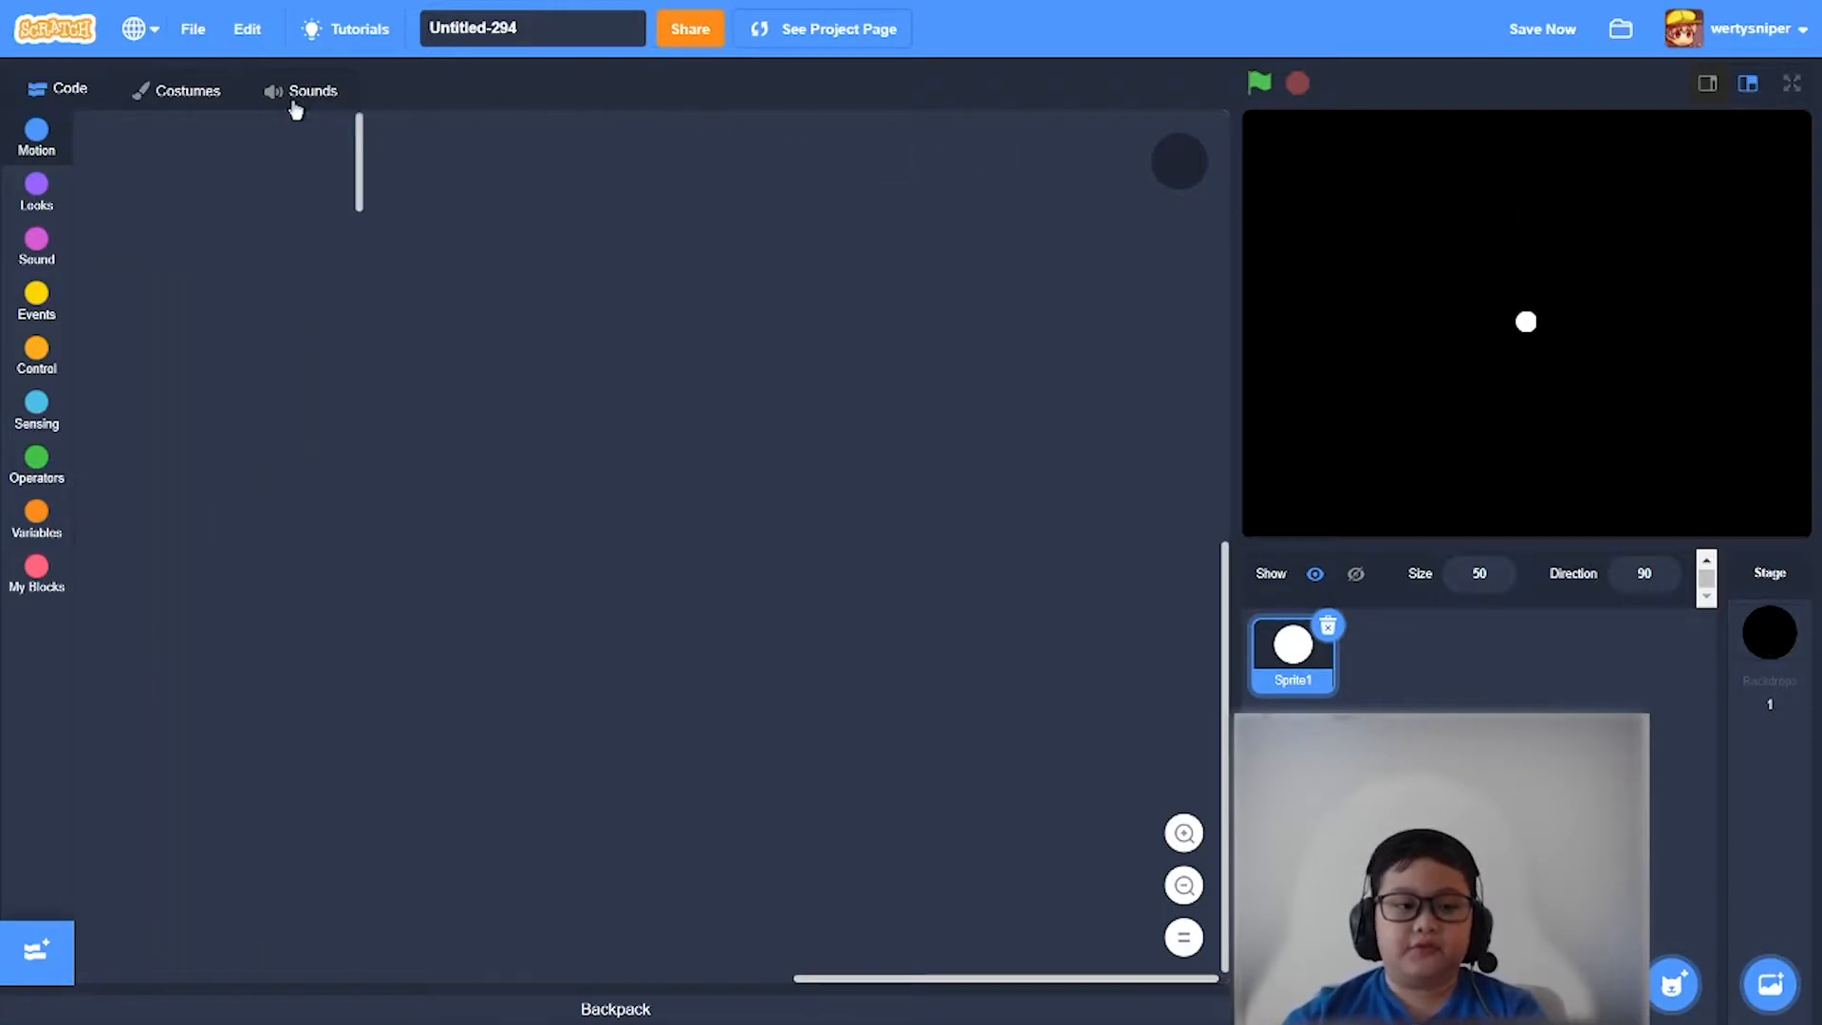
- Build a green-flag script with a forever loop and add a 'when I start as a clone' hat
click(36, 353)
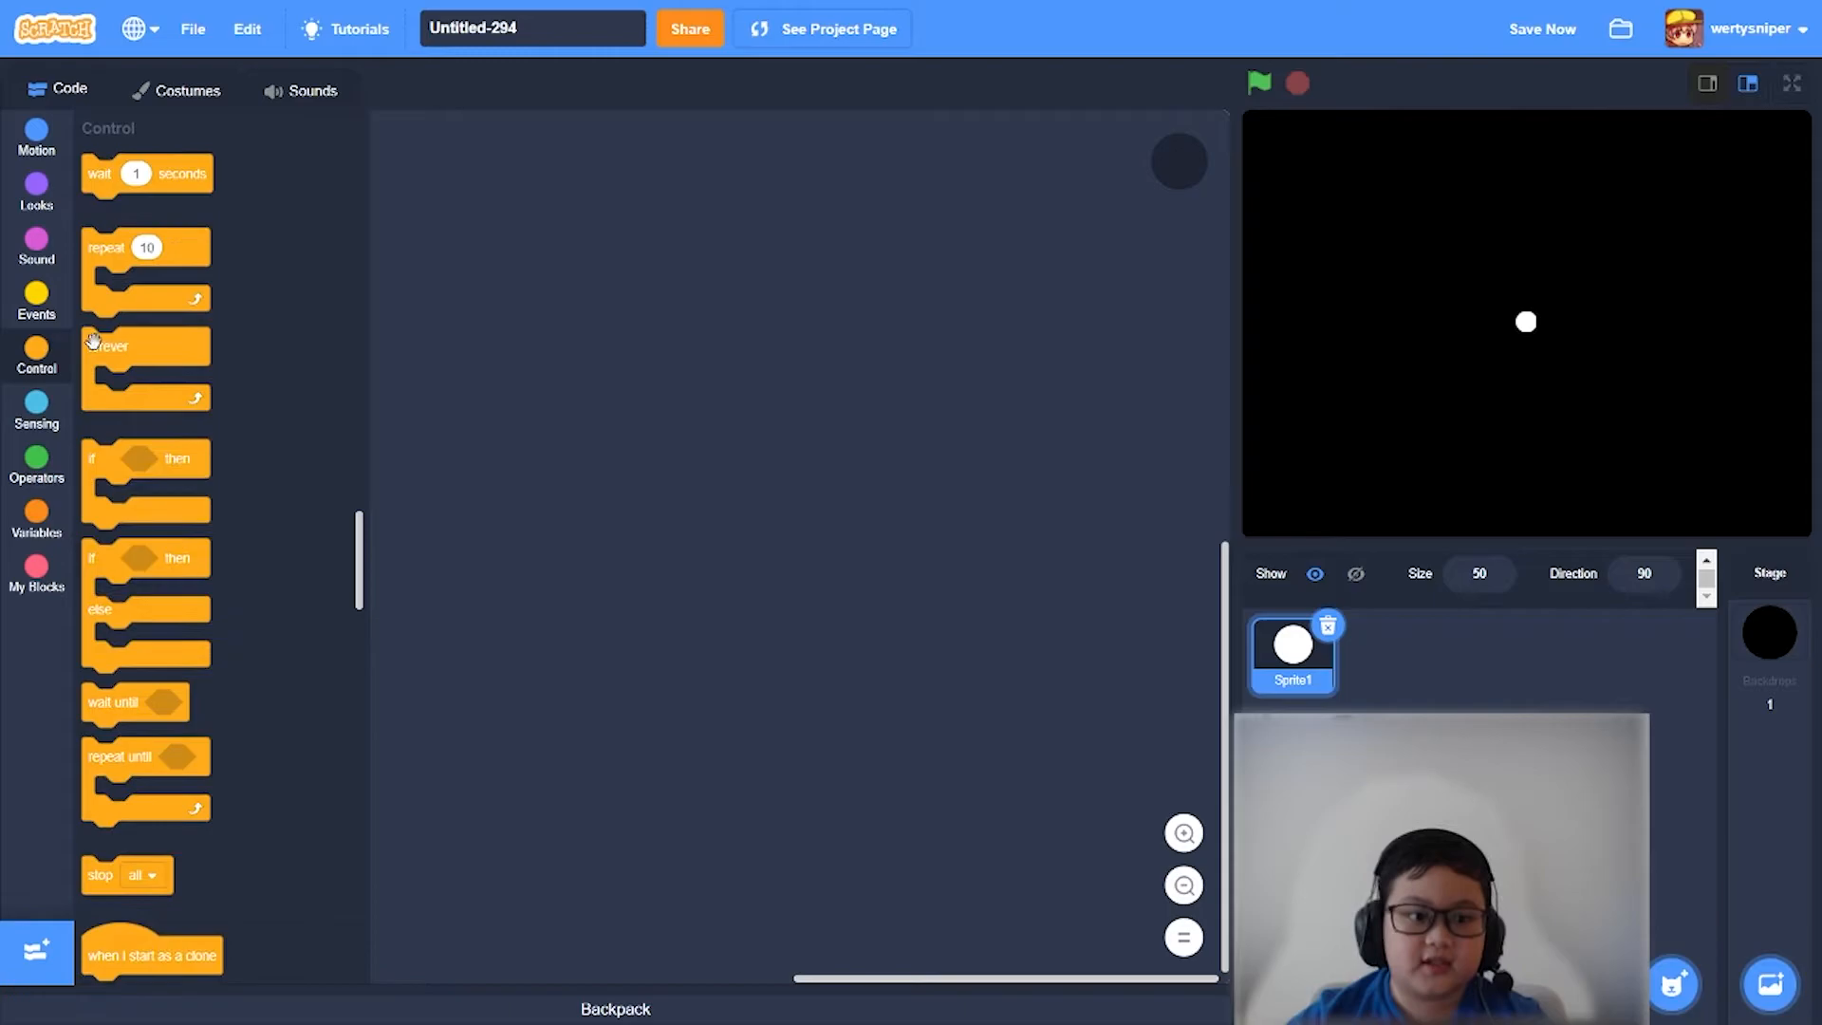
scroll(97, 348, down, 5)
scroll(98, 351, up, 5)
scroll(133, 413, up, 5)
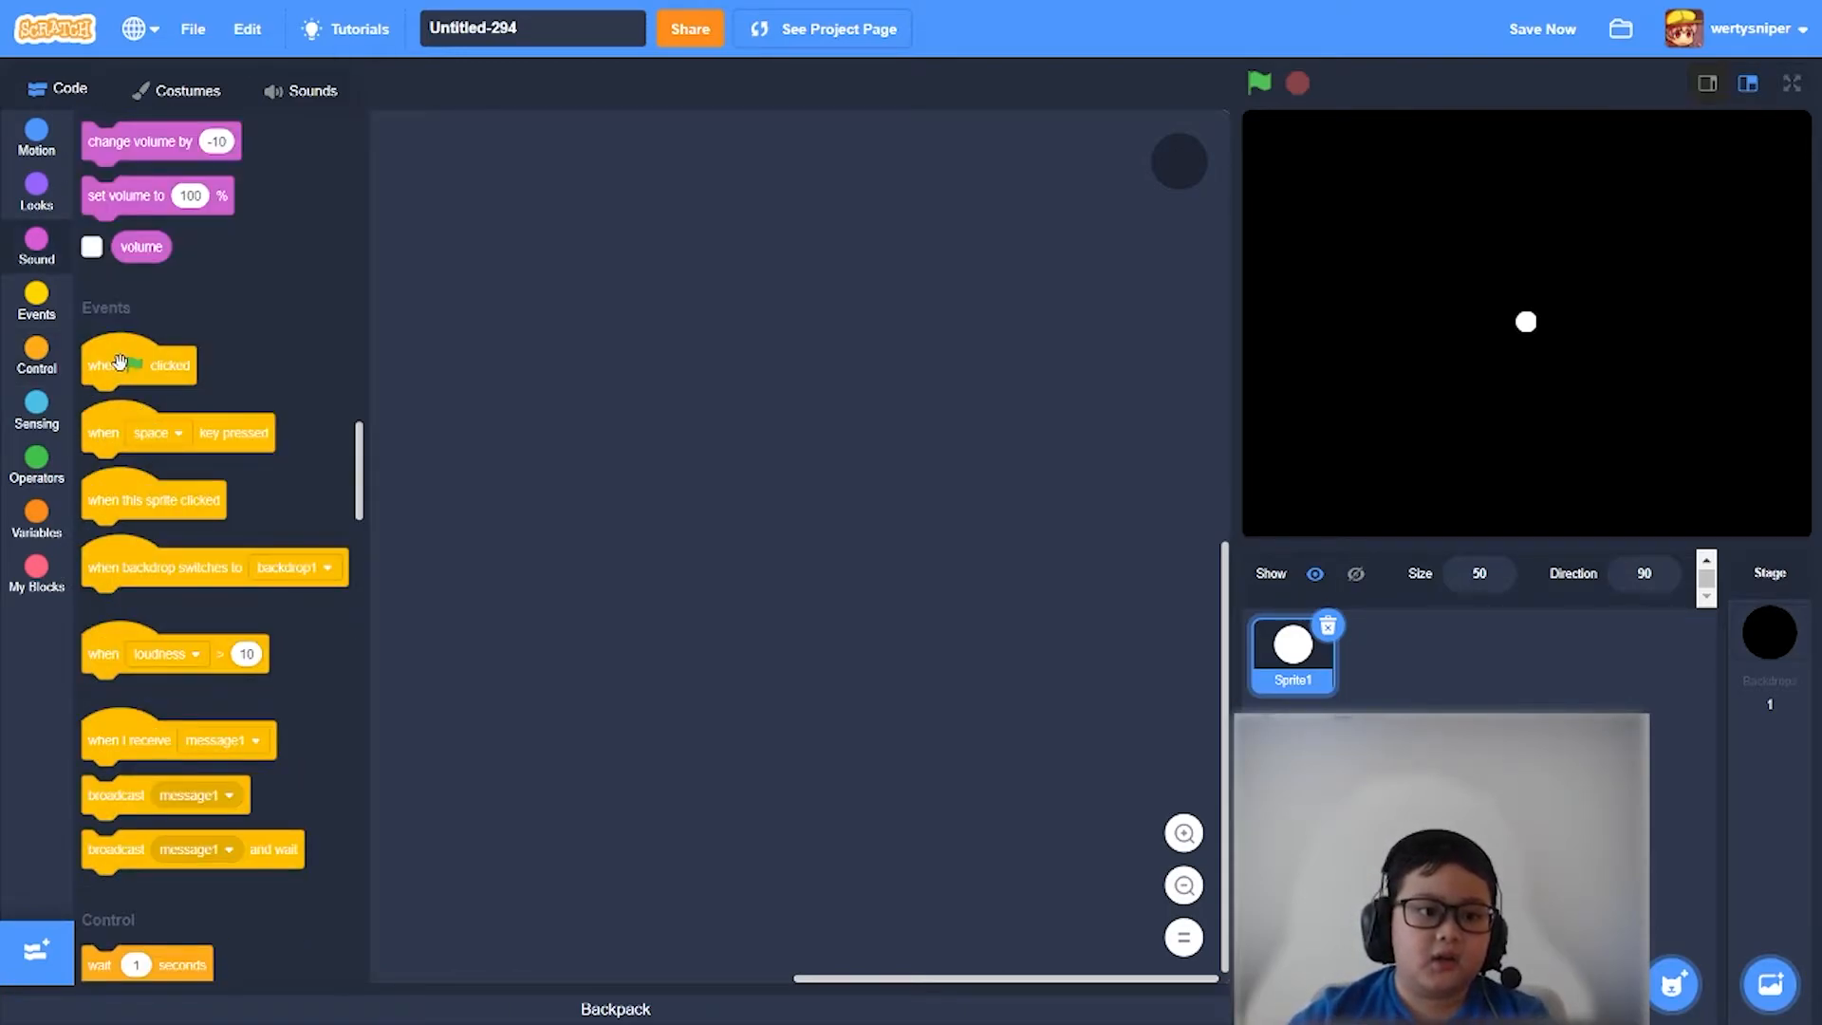
drag(120, 362, 475, 328)
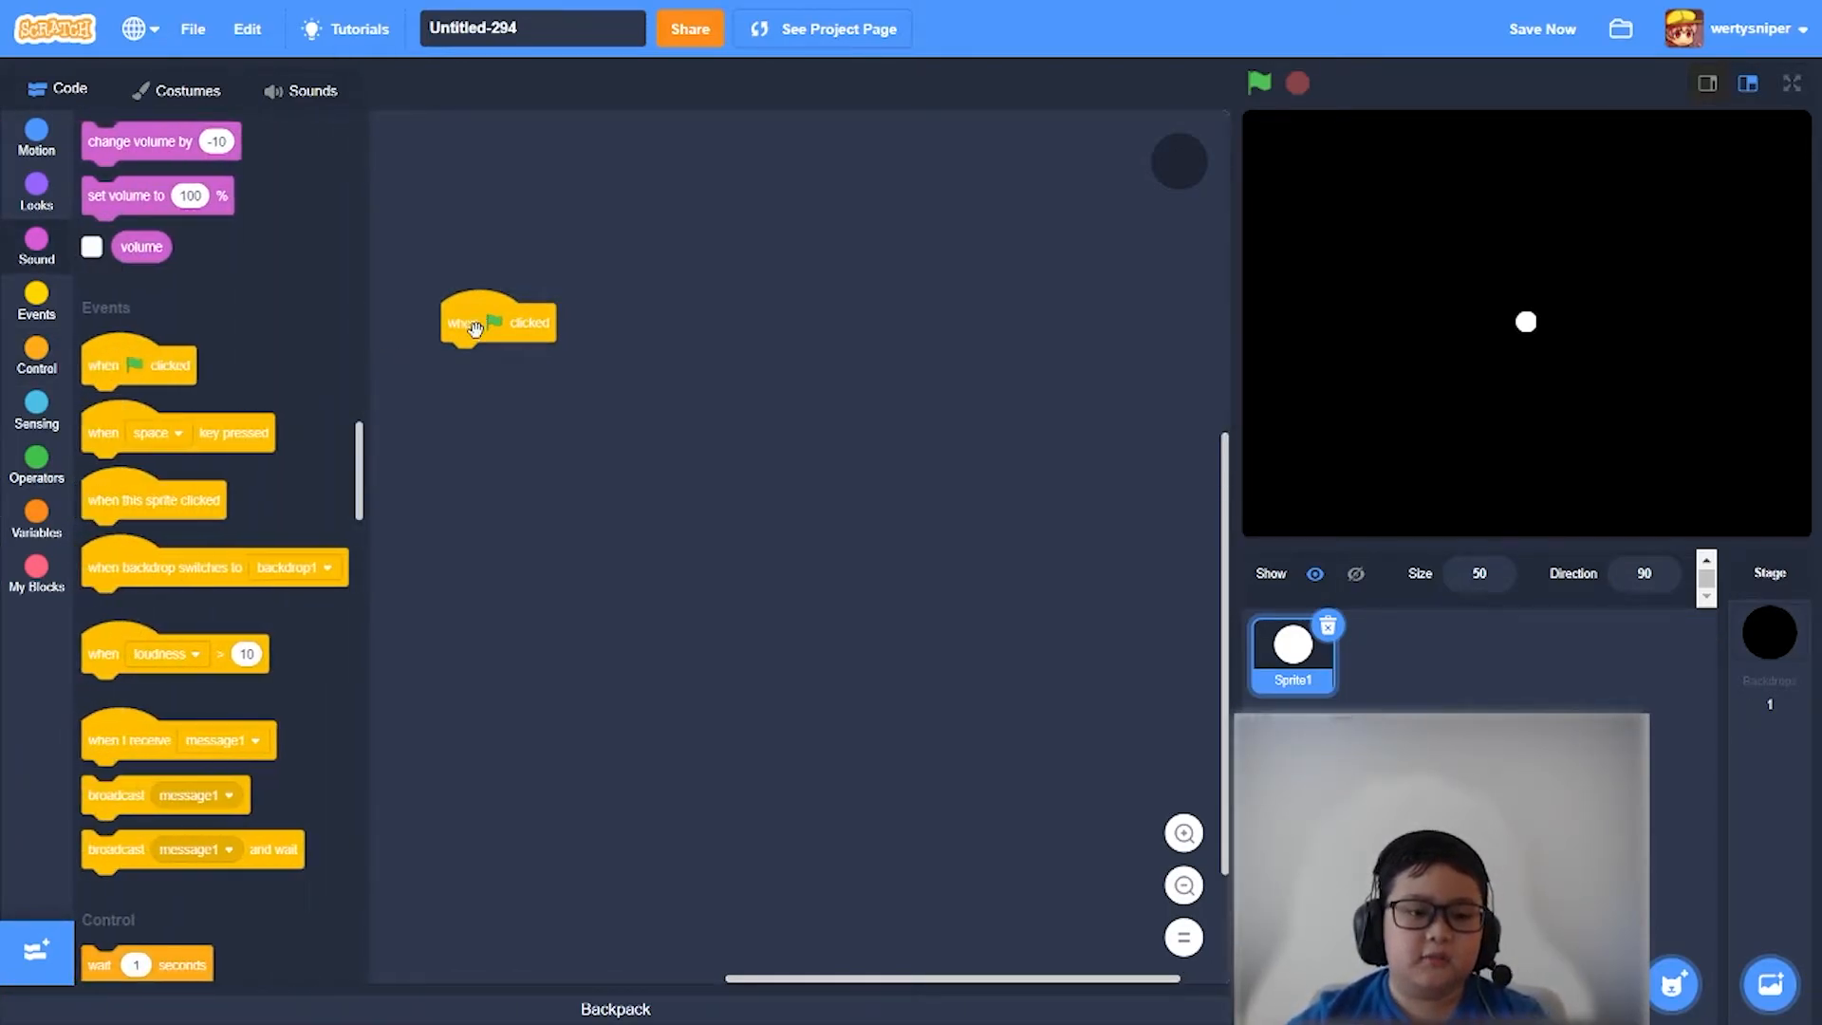
scroll(474, 329, up, 2)
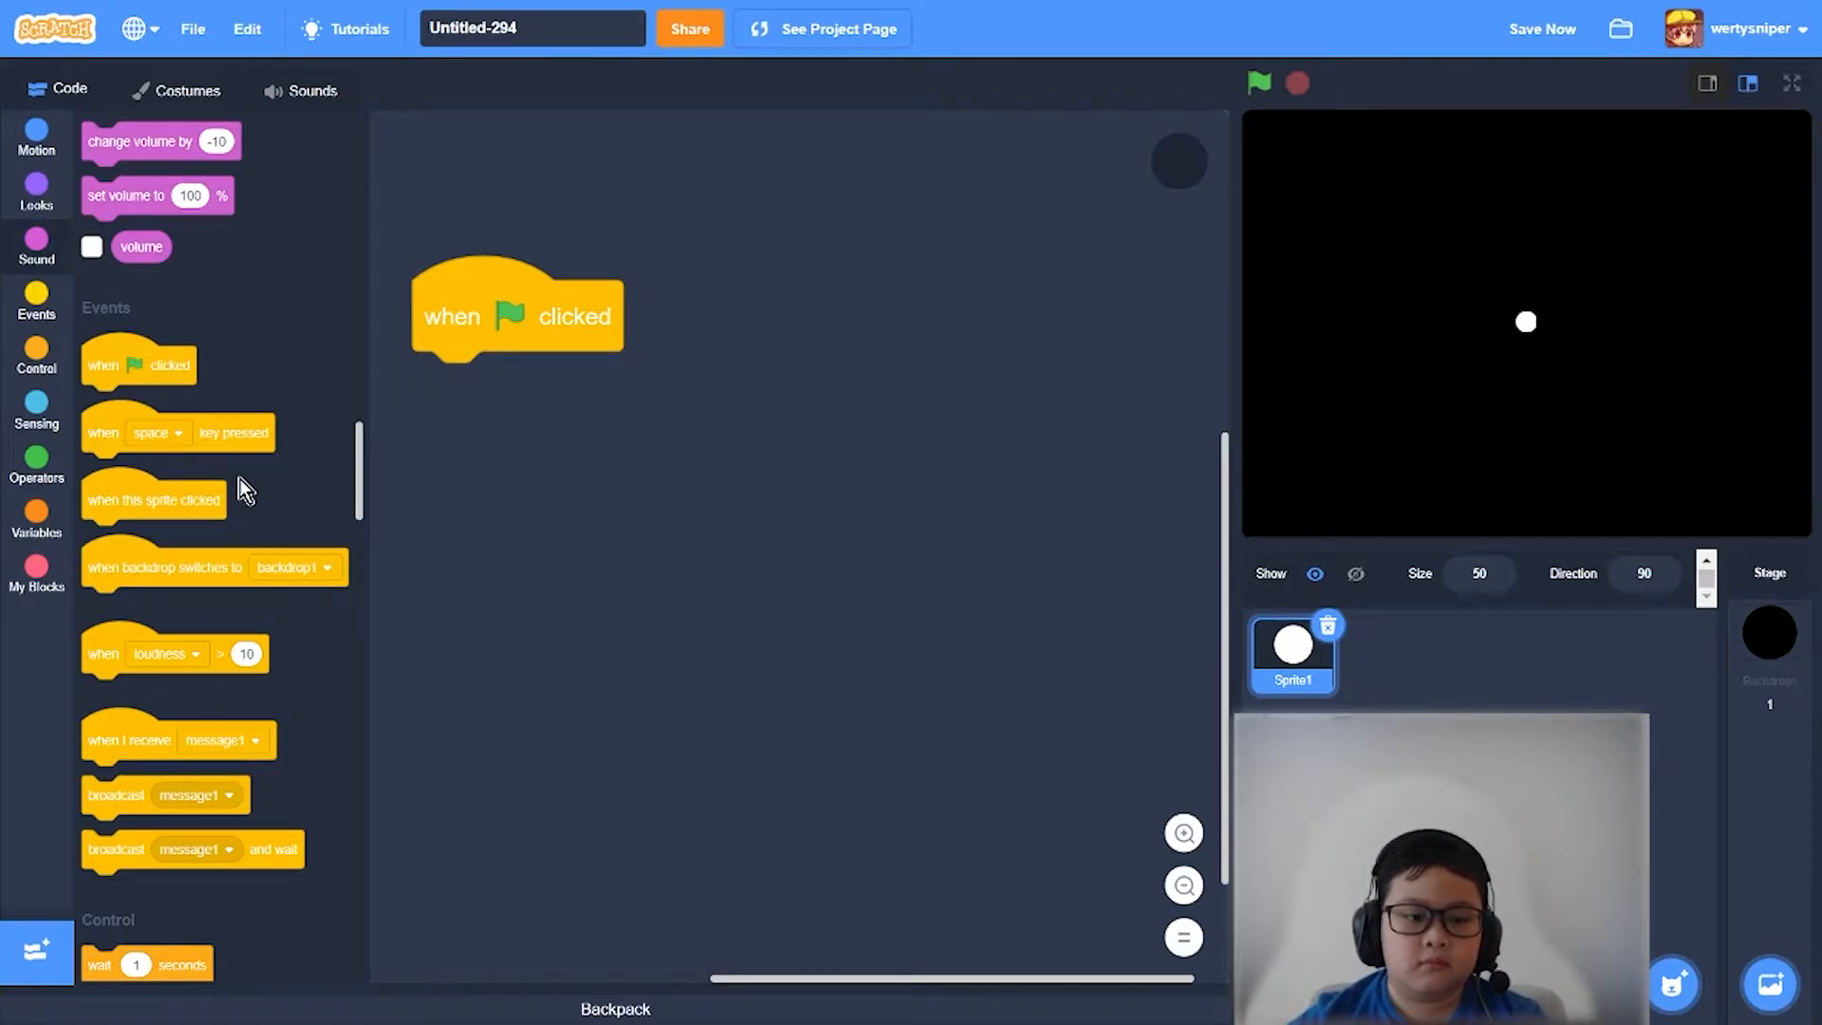
scroll(241, 488, down, 5)
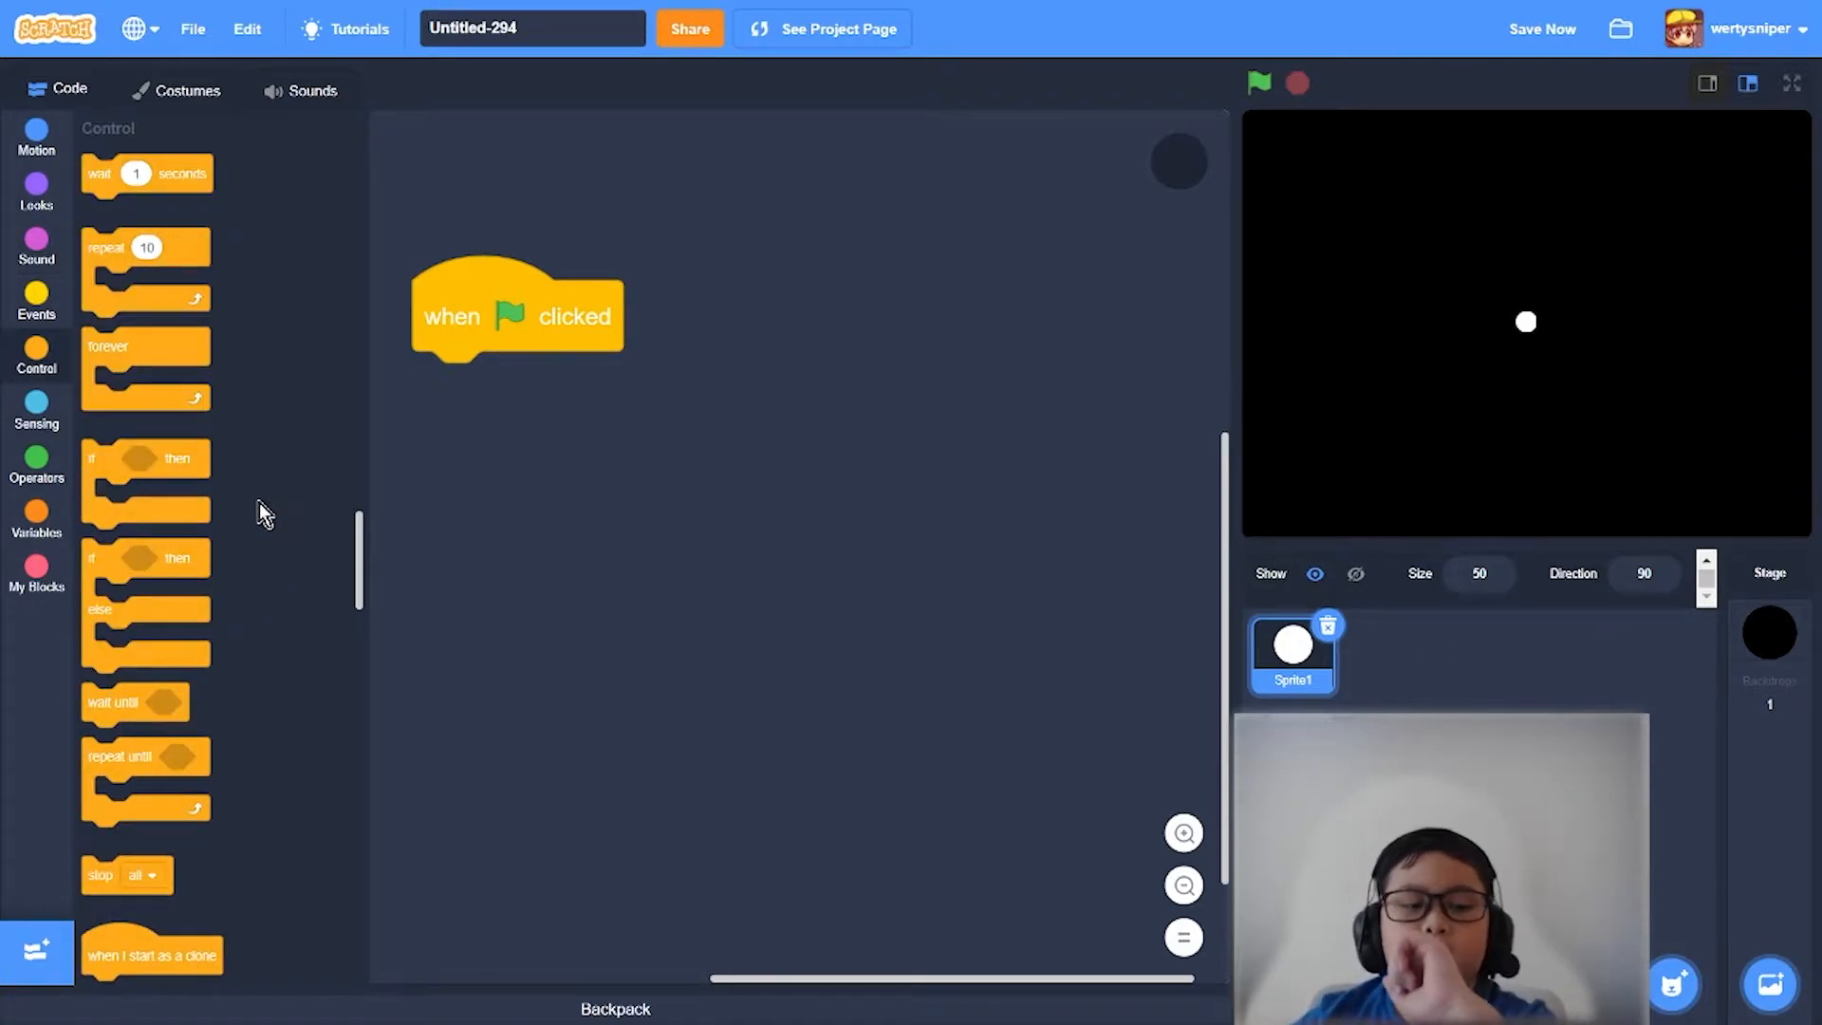
scroll(264, 501, down, 3)
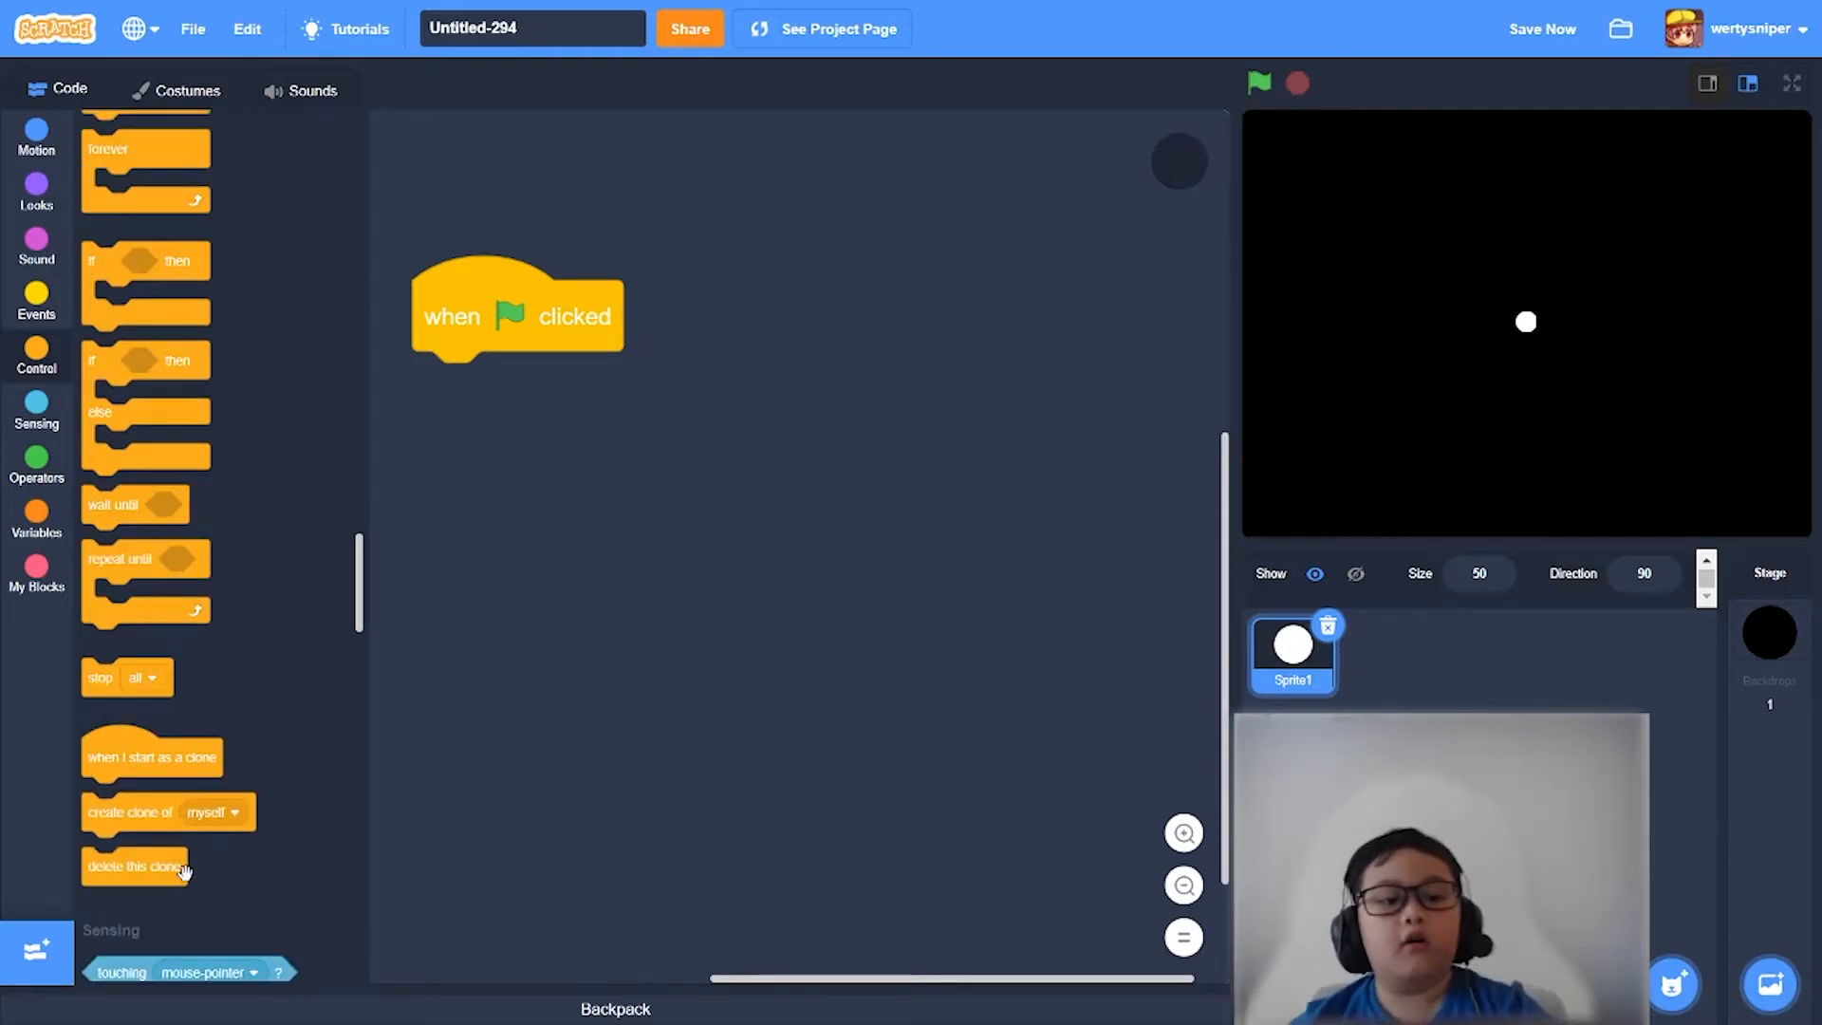
drag(150, 756, 933, 316)
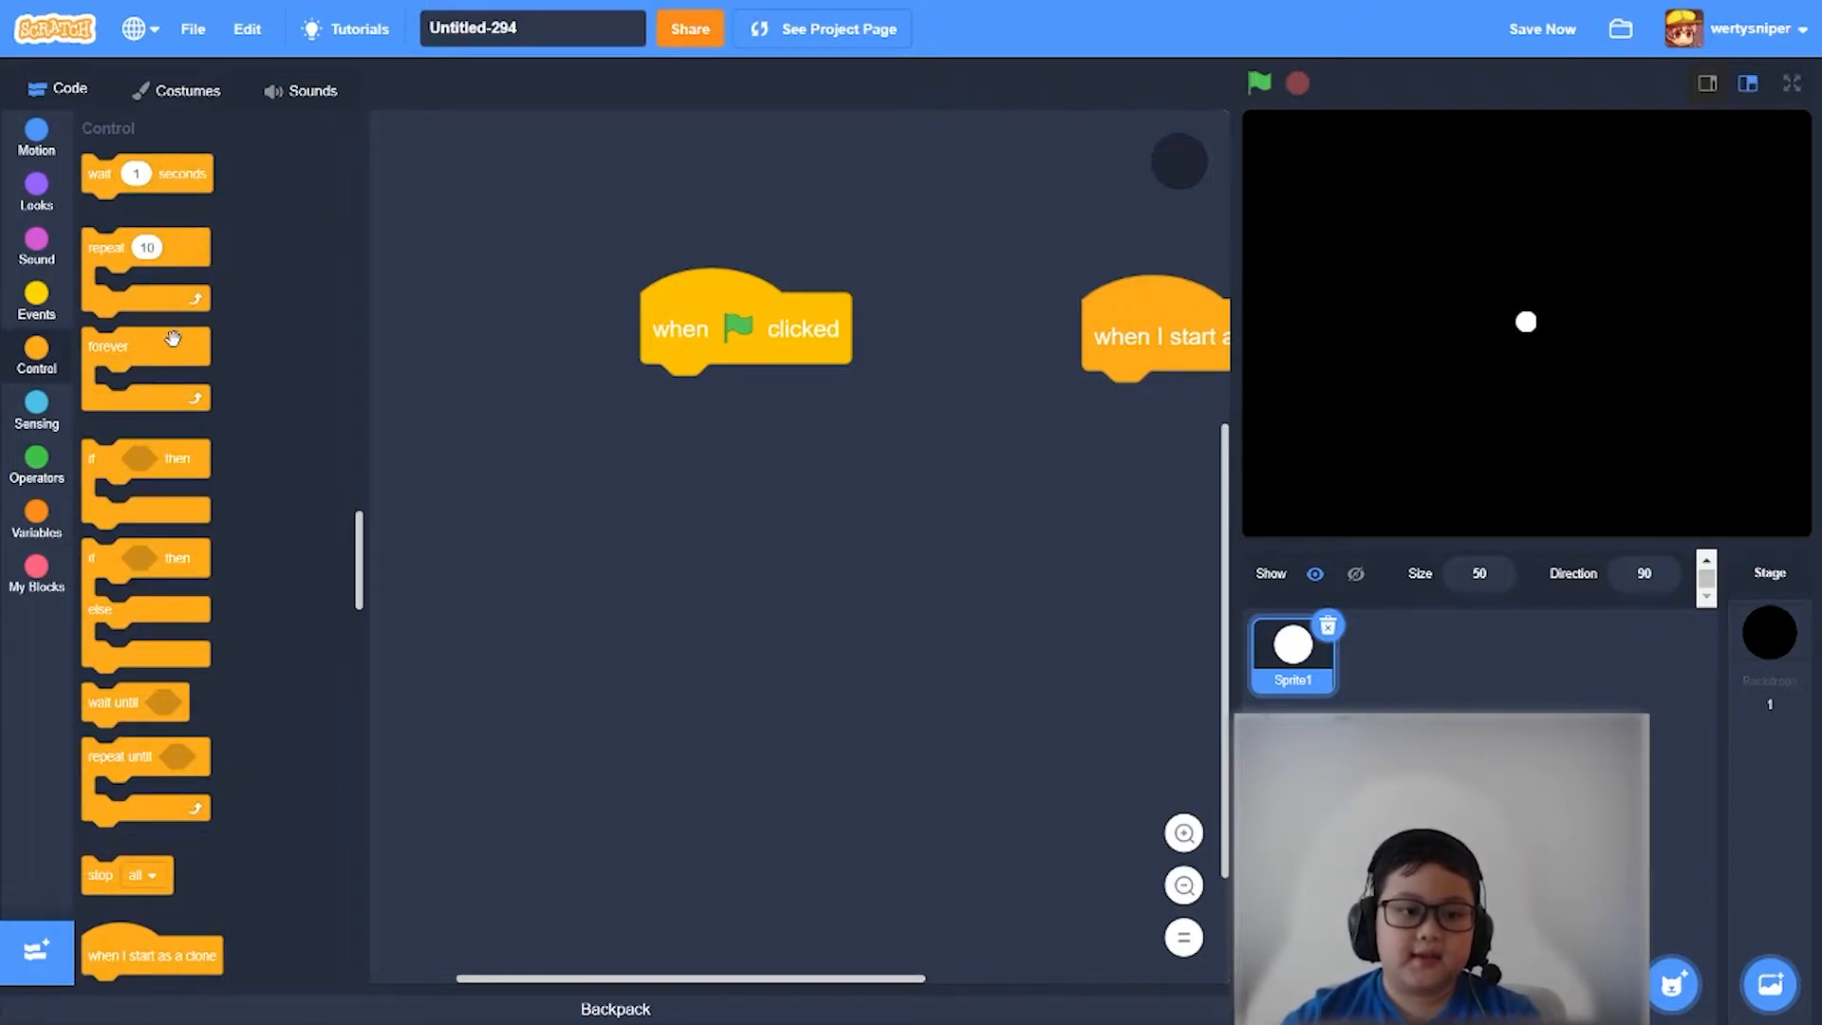
drag(171, 339, 741, 398)
click(35, 303)
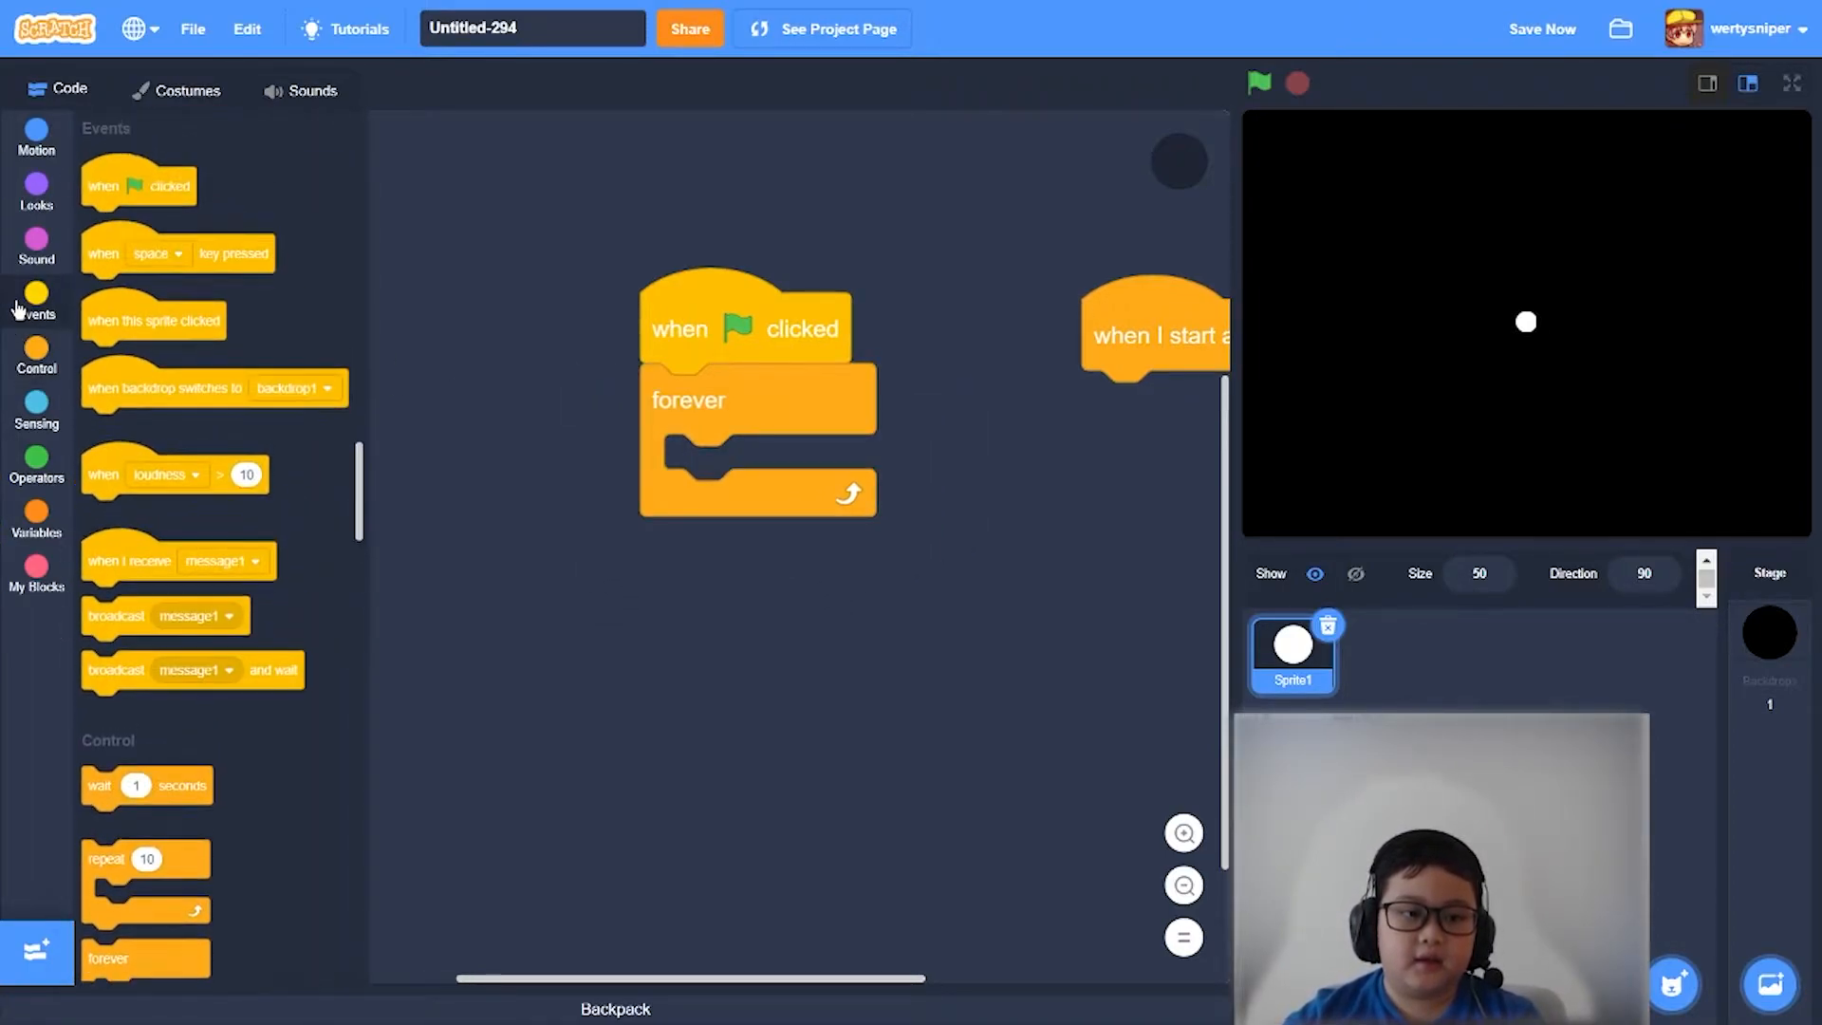
scroll(243, 578, down, 5)
scroll(244, 567, down, 5)
drag(157, 632, 797, 457)
drag(1079, 491, 919, 445)
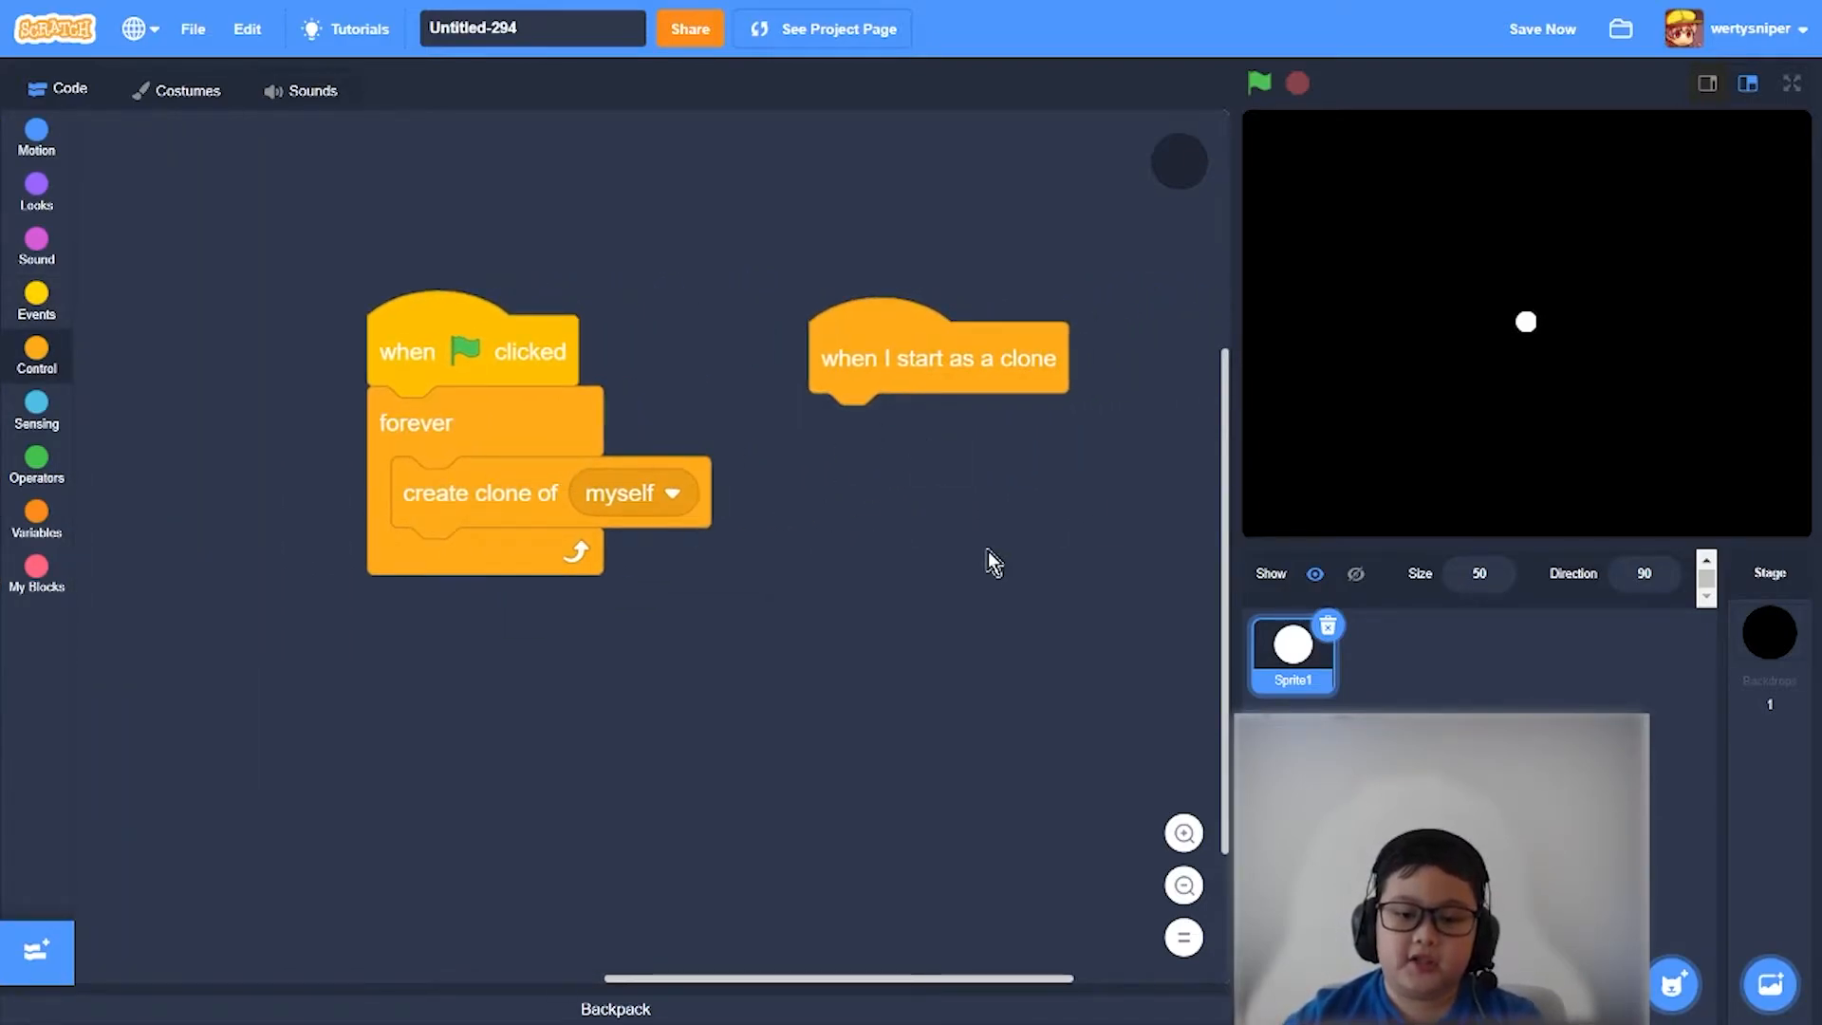
drag(989, 552, 812, 542)
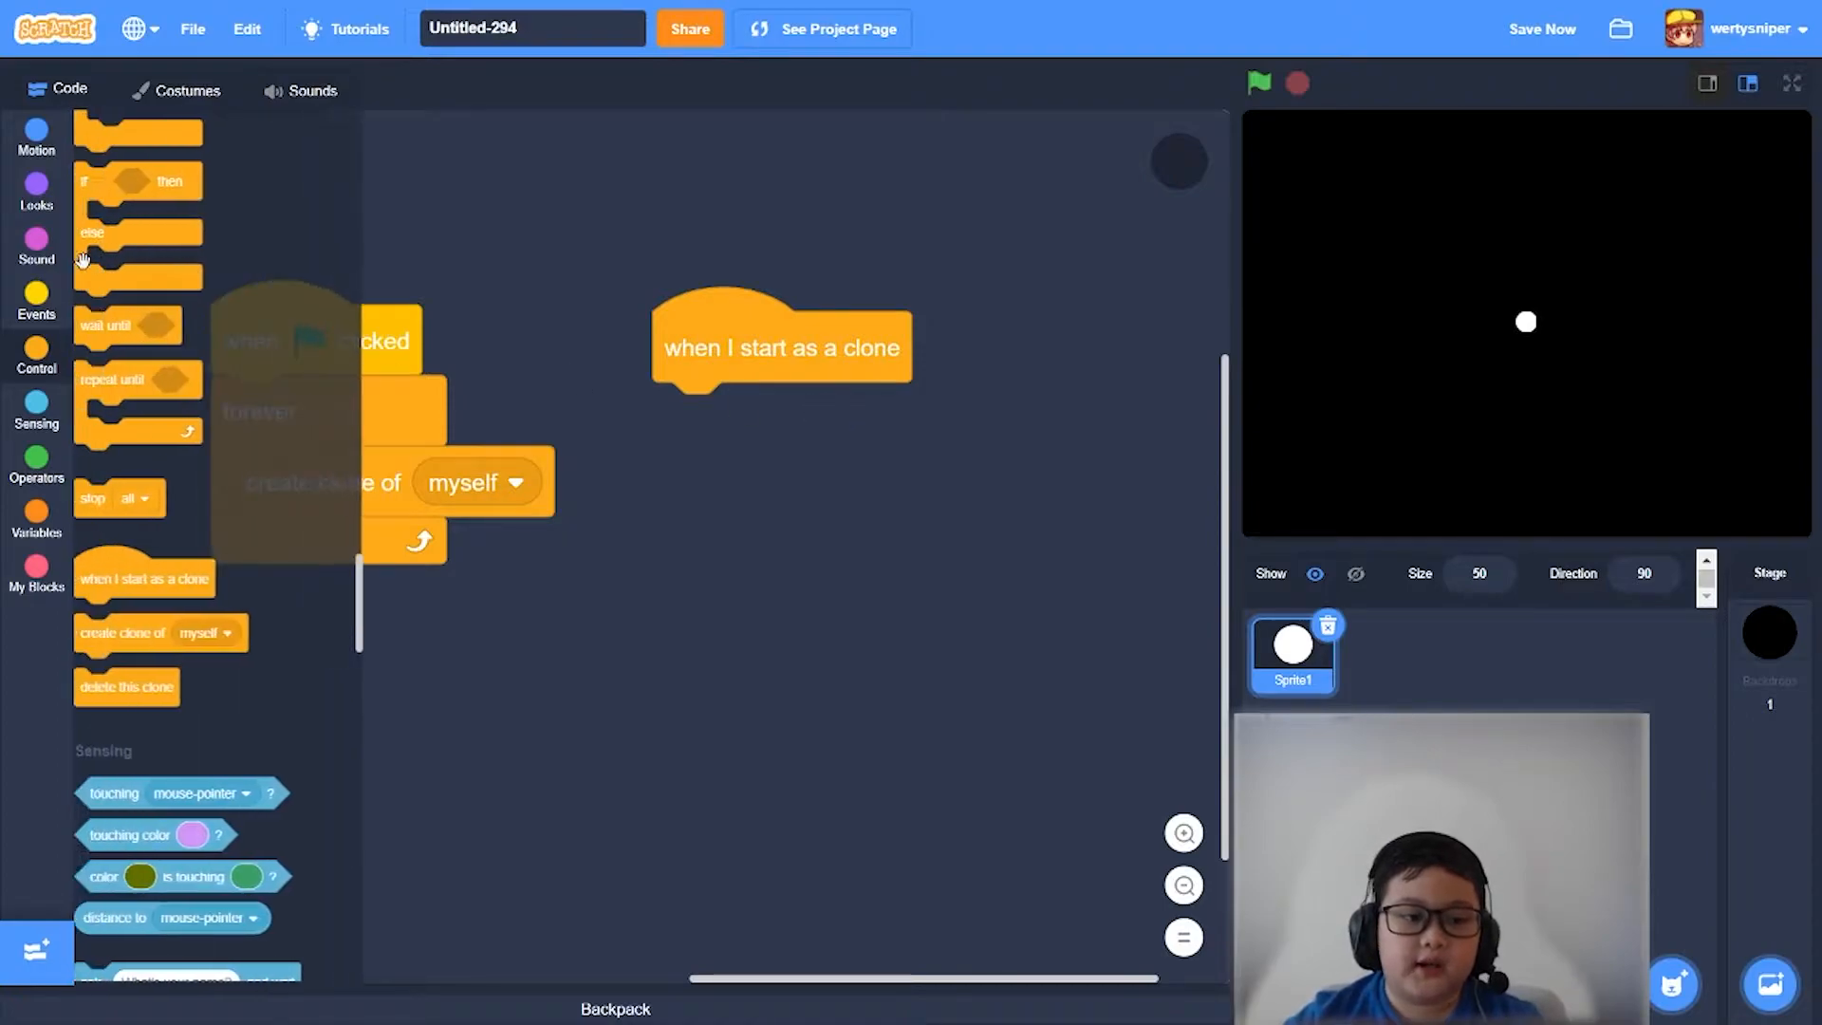
scroll(142, 313, up, 4)
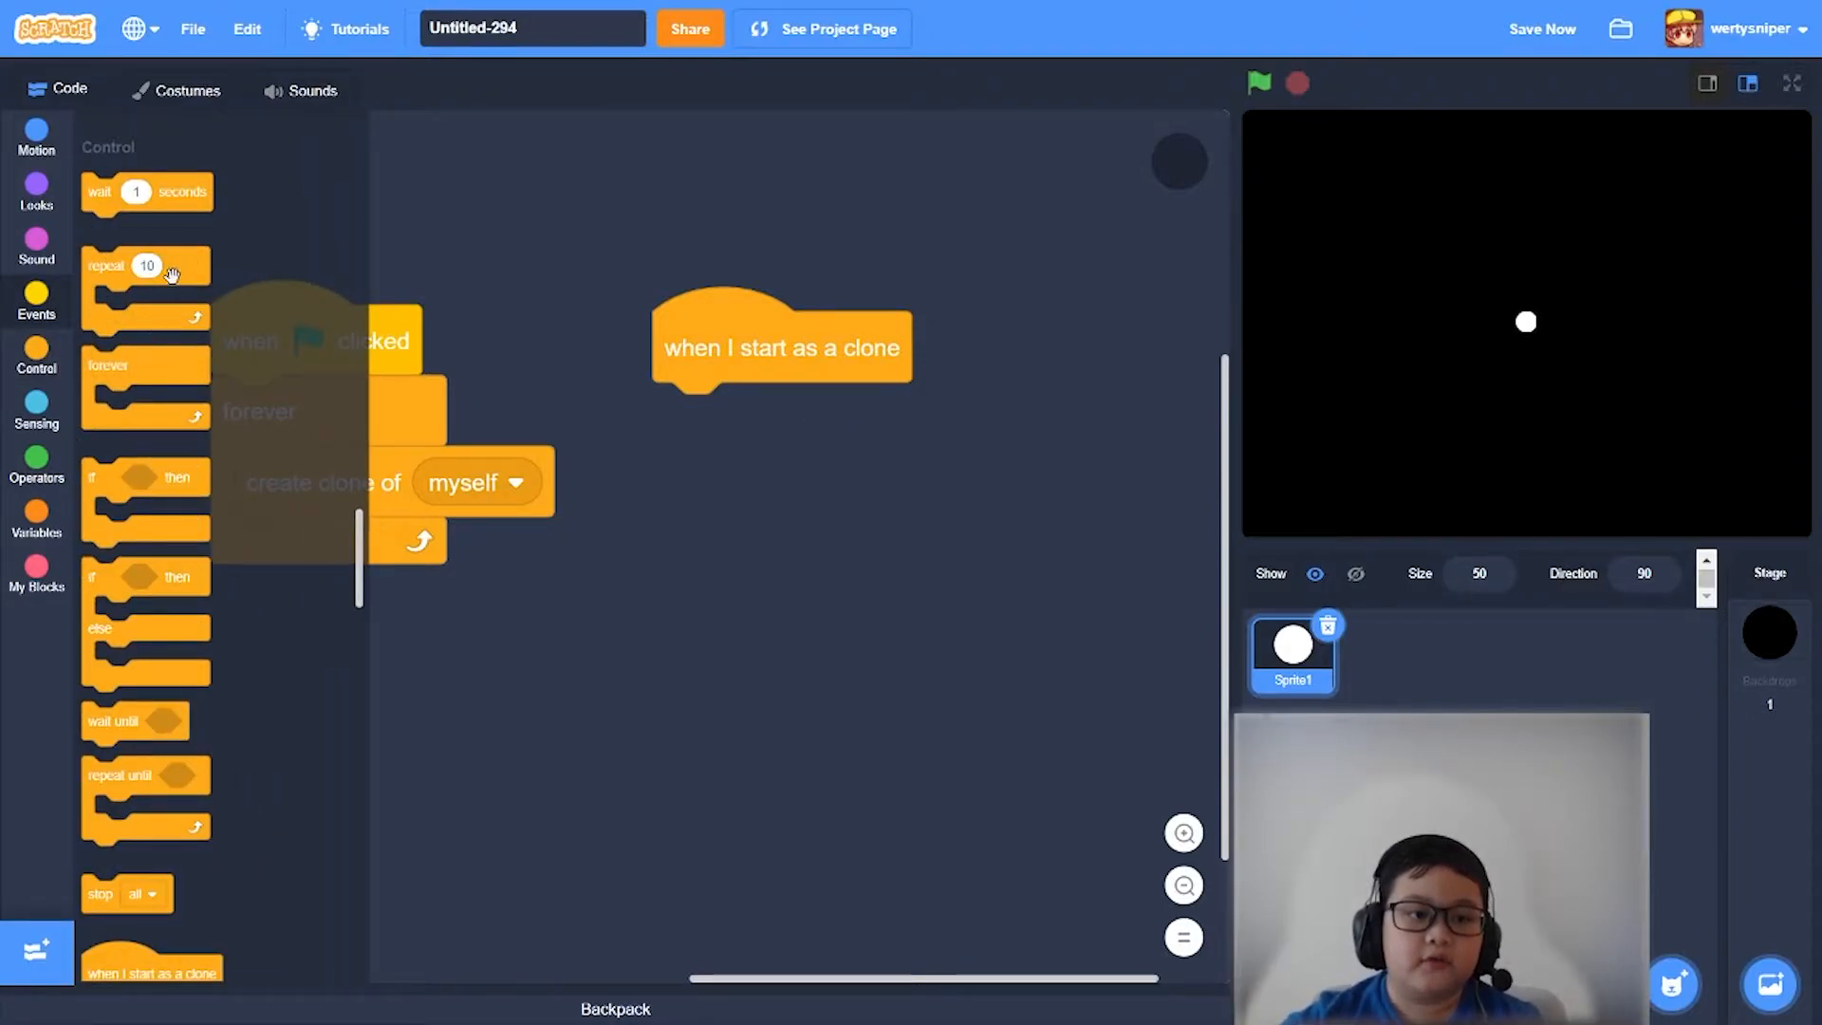
- Give the clone script repeat 10 loops, duplicating one to make three
mouse_move(171, 274)
mouse_down()
mouse_move(823, 419)
mouse_move(878, 600)
mouse_move(821, 719)
mouse_move(797, 571)
mouse_up()
right_click(840, 569)
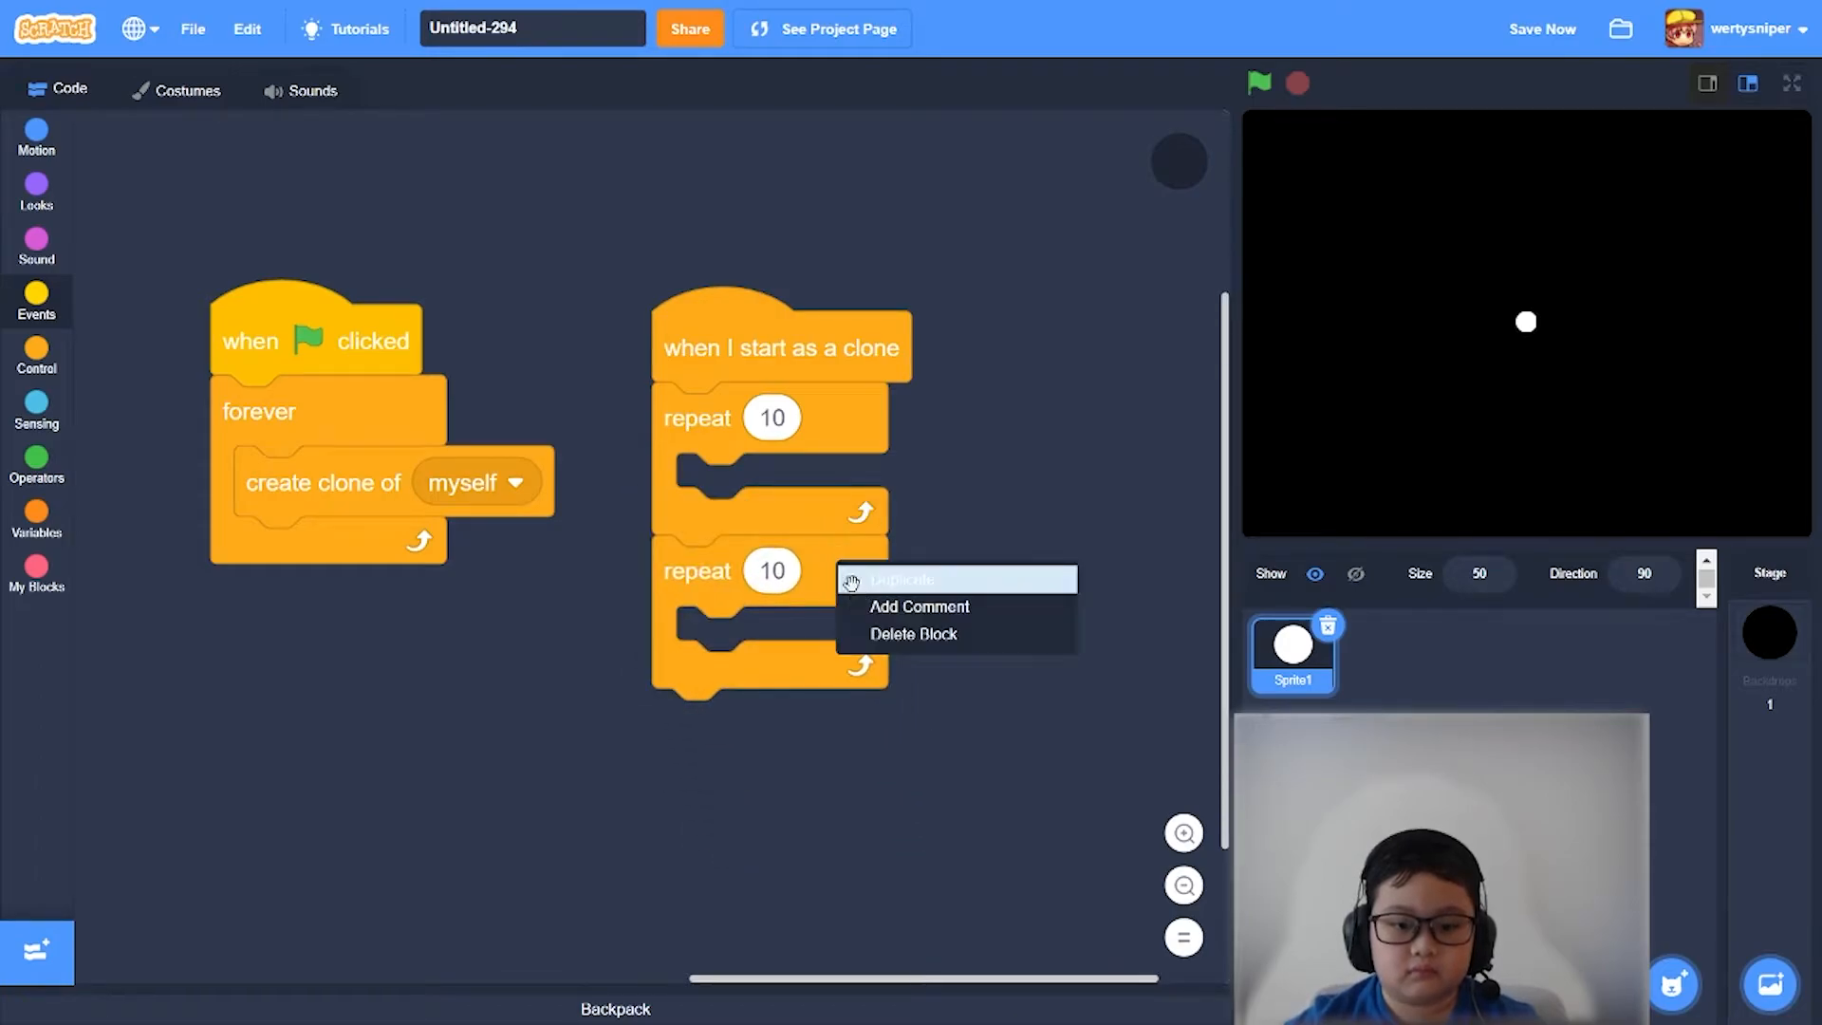
click(897, 580)
click(776, 748)
click(36, 356)
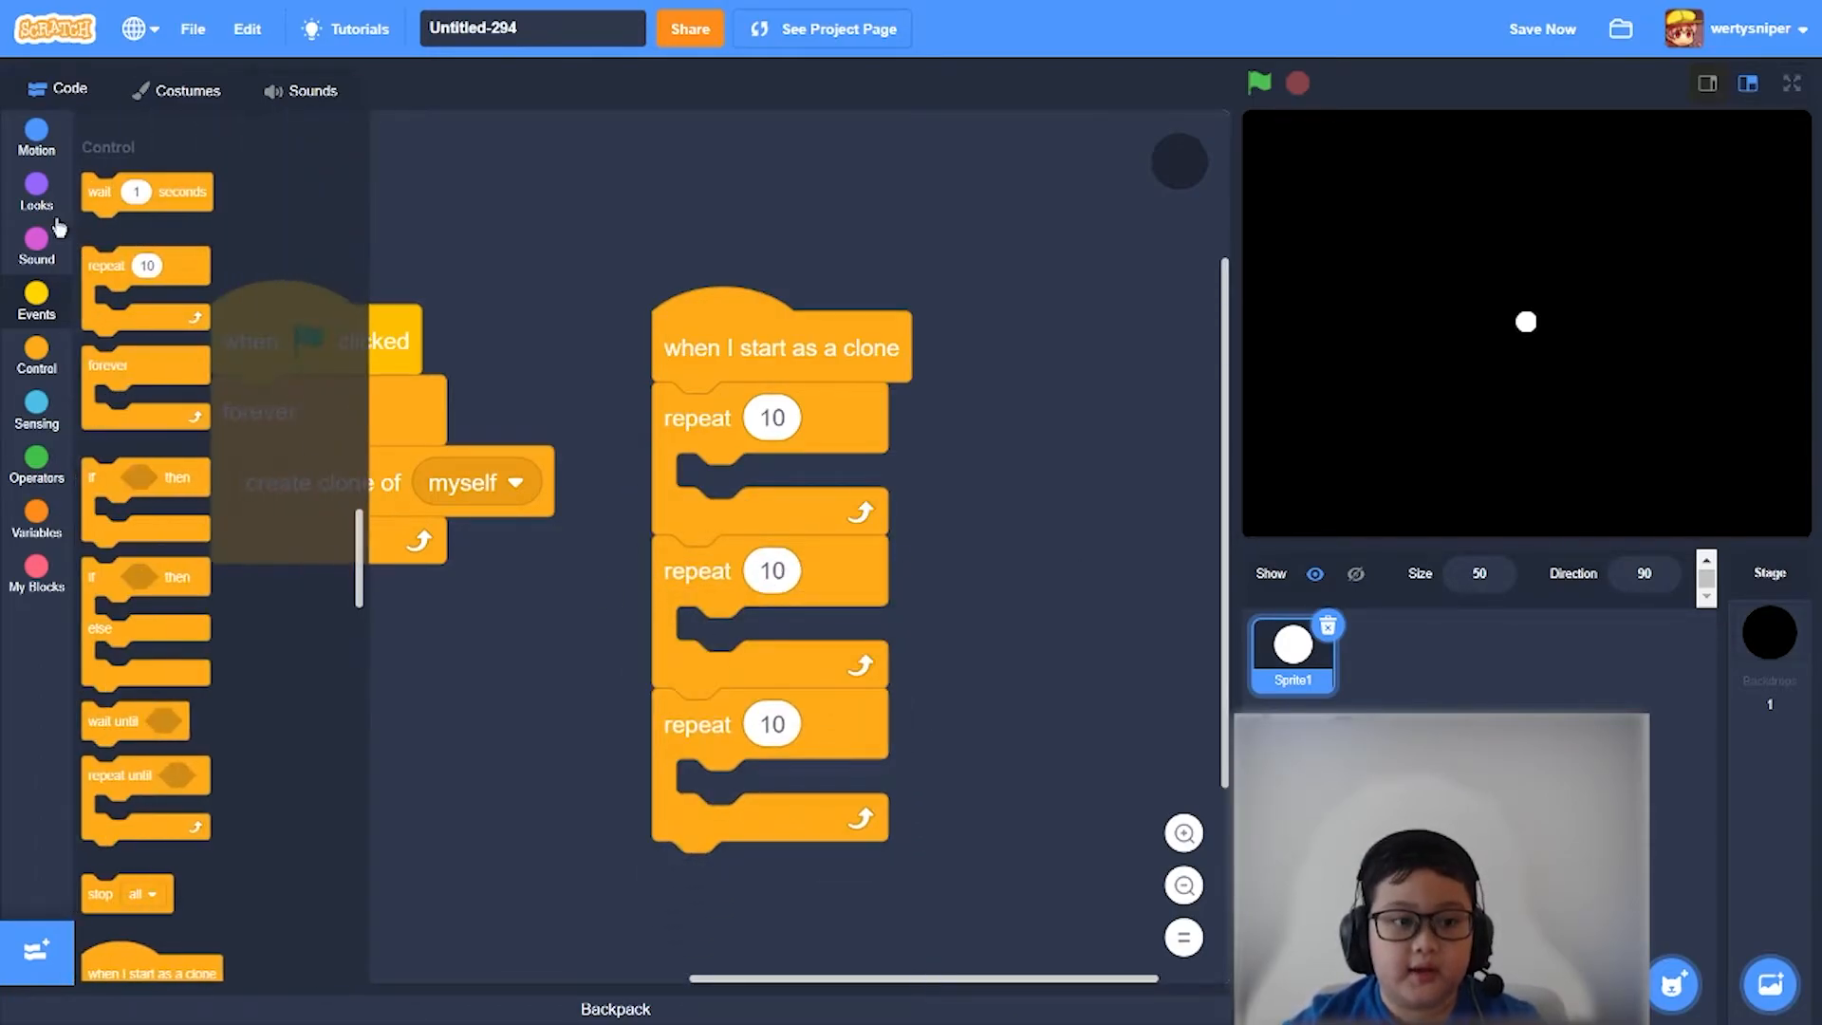
- Put a move block inside the first repeat loop and set it to 125 steps
click(35, 130)
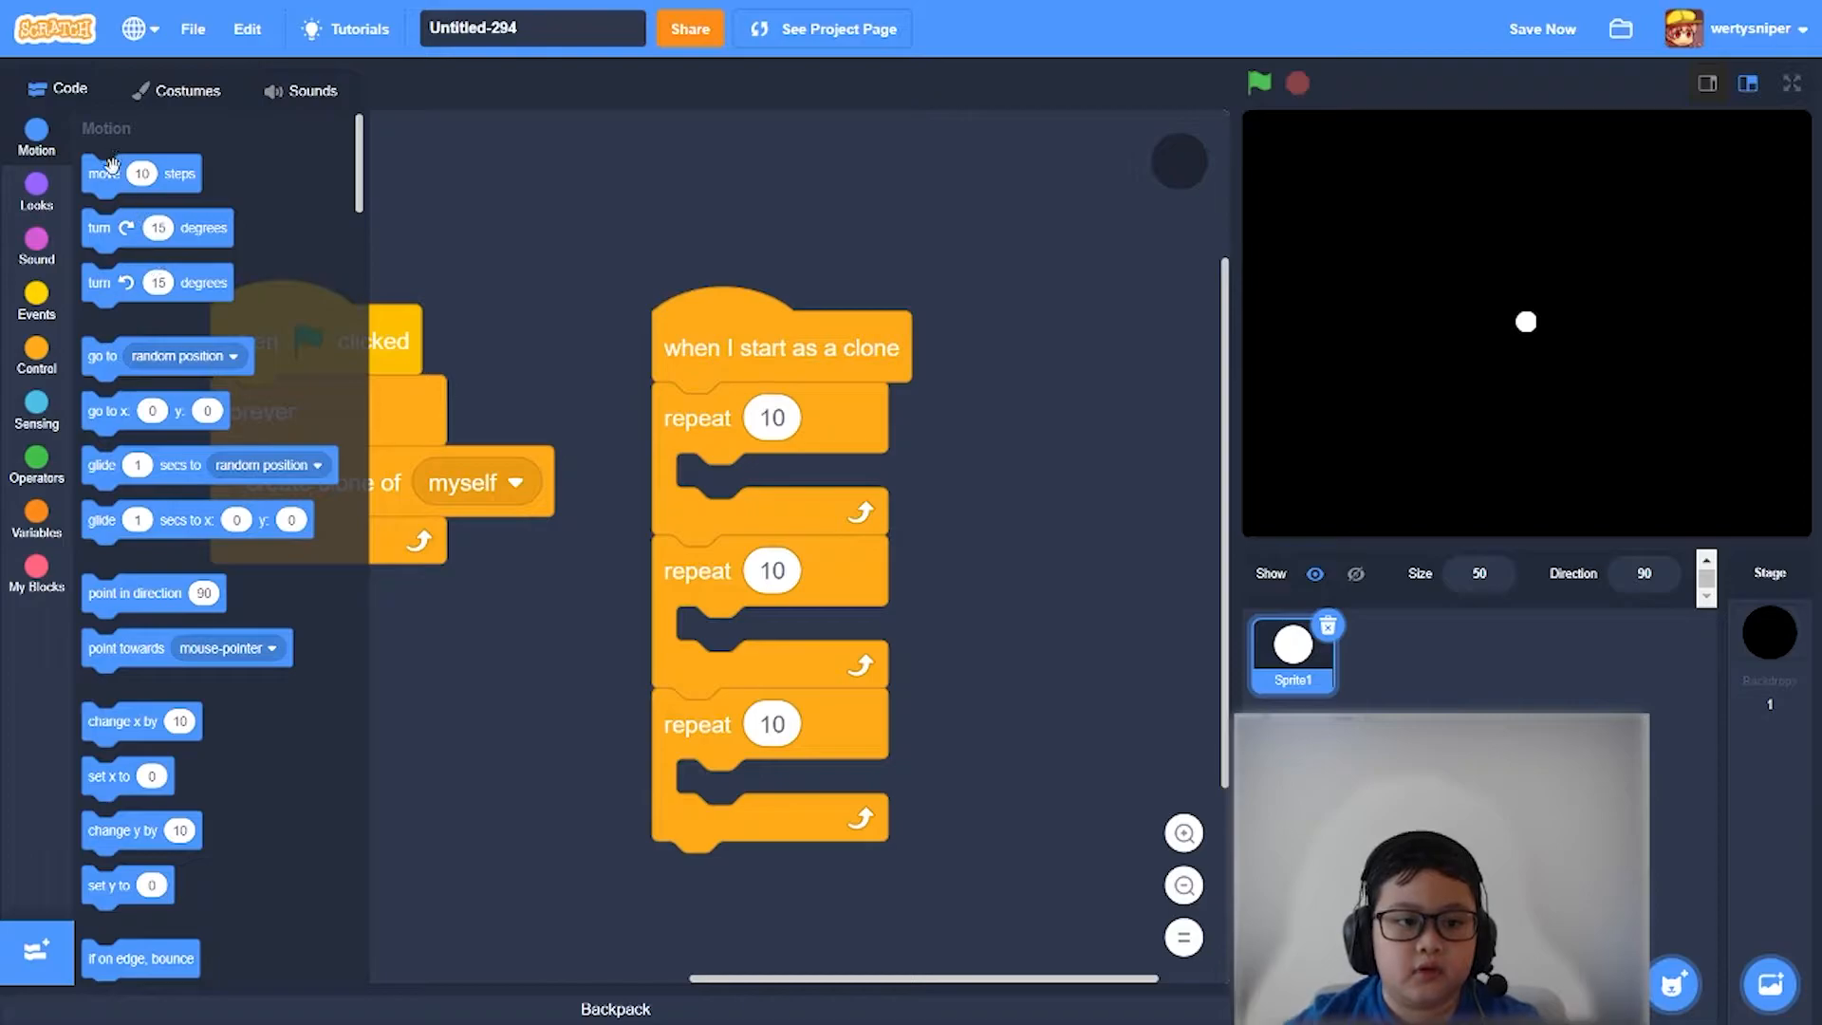
drag(112, 173, 740, 488)
click(788, 489)
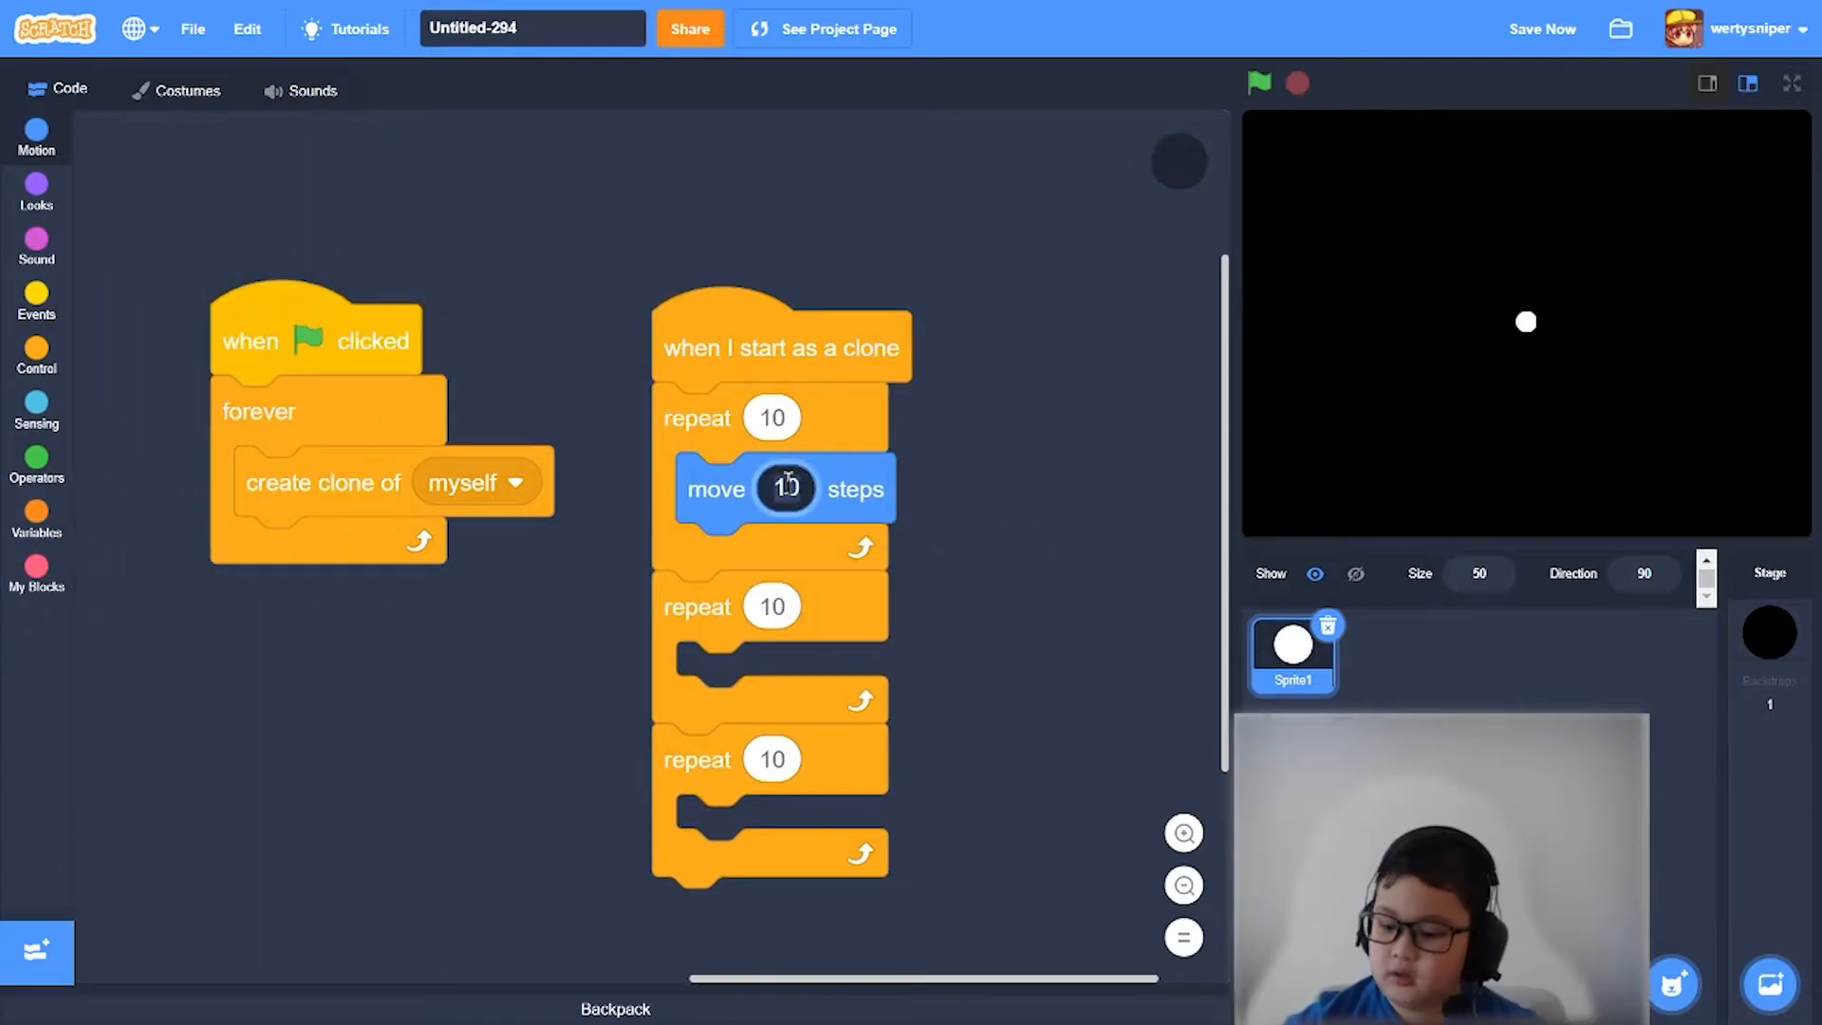
key(BackSpace)
text(124)
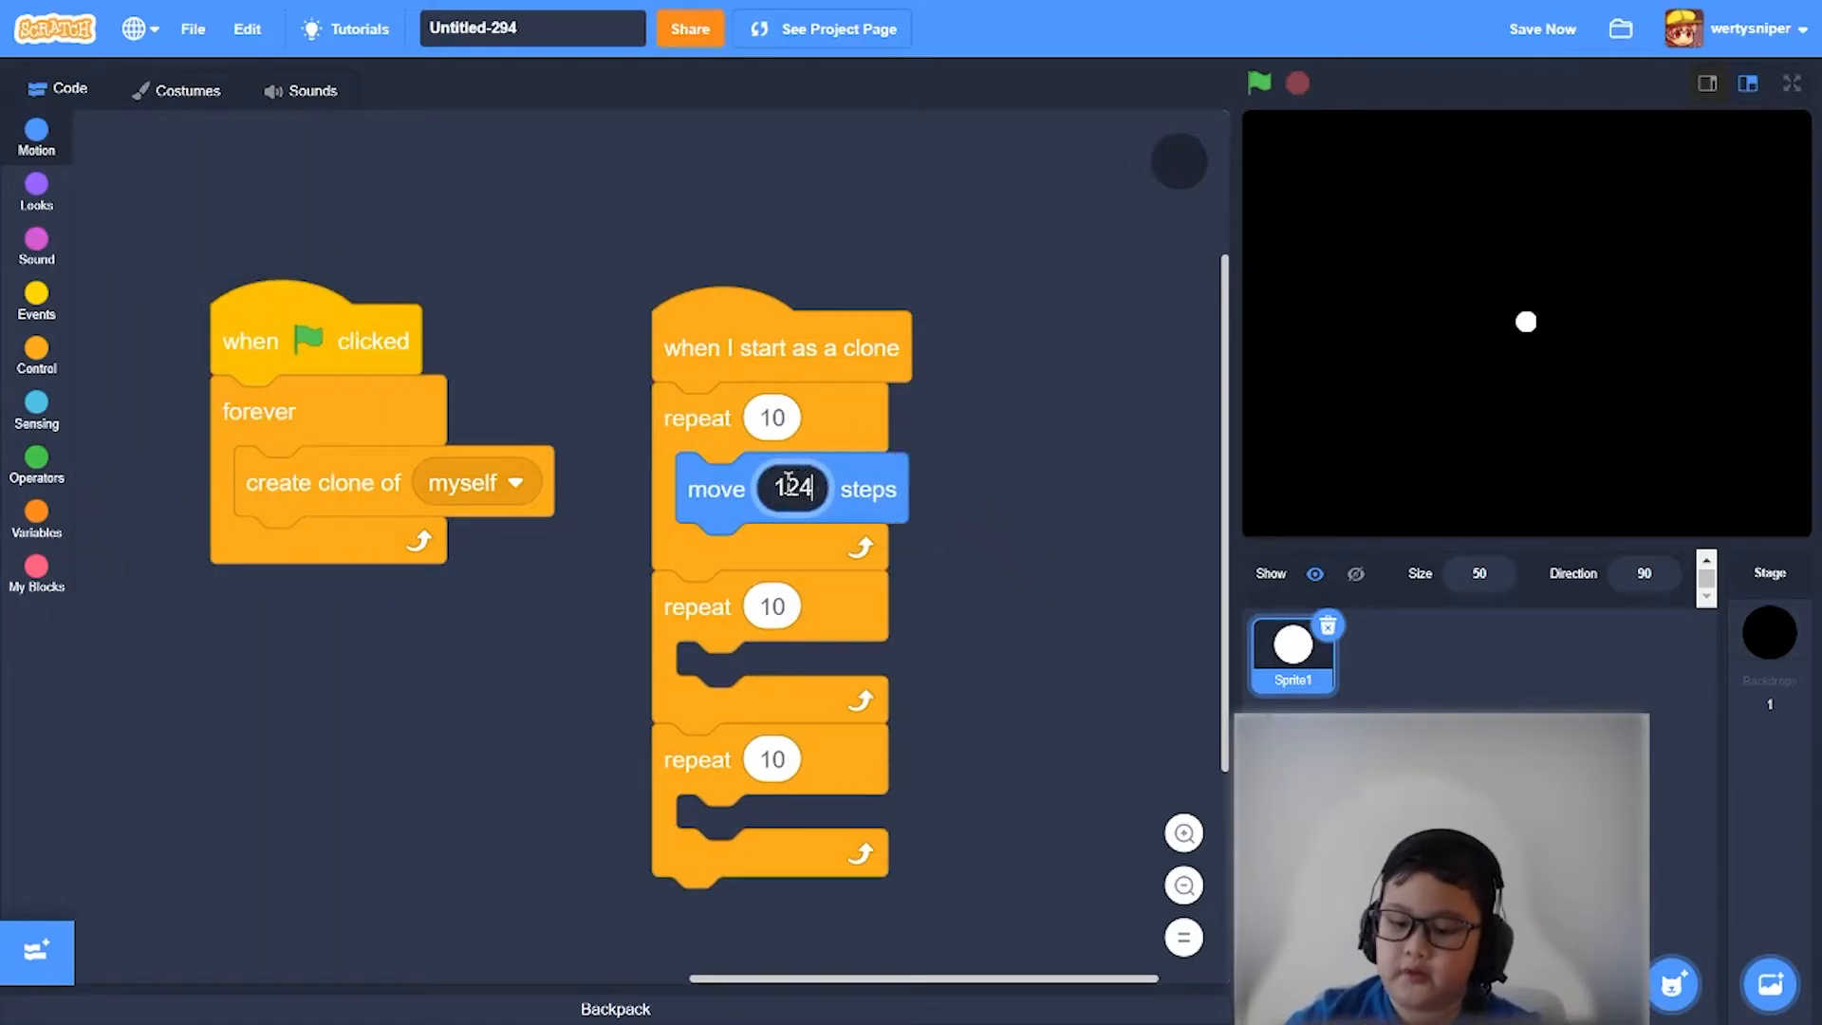
text(5)
key(BackSpace)
key(BackSpace)
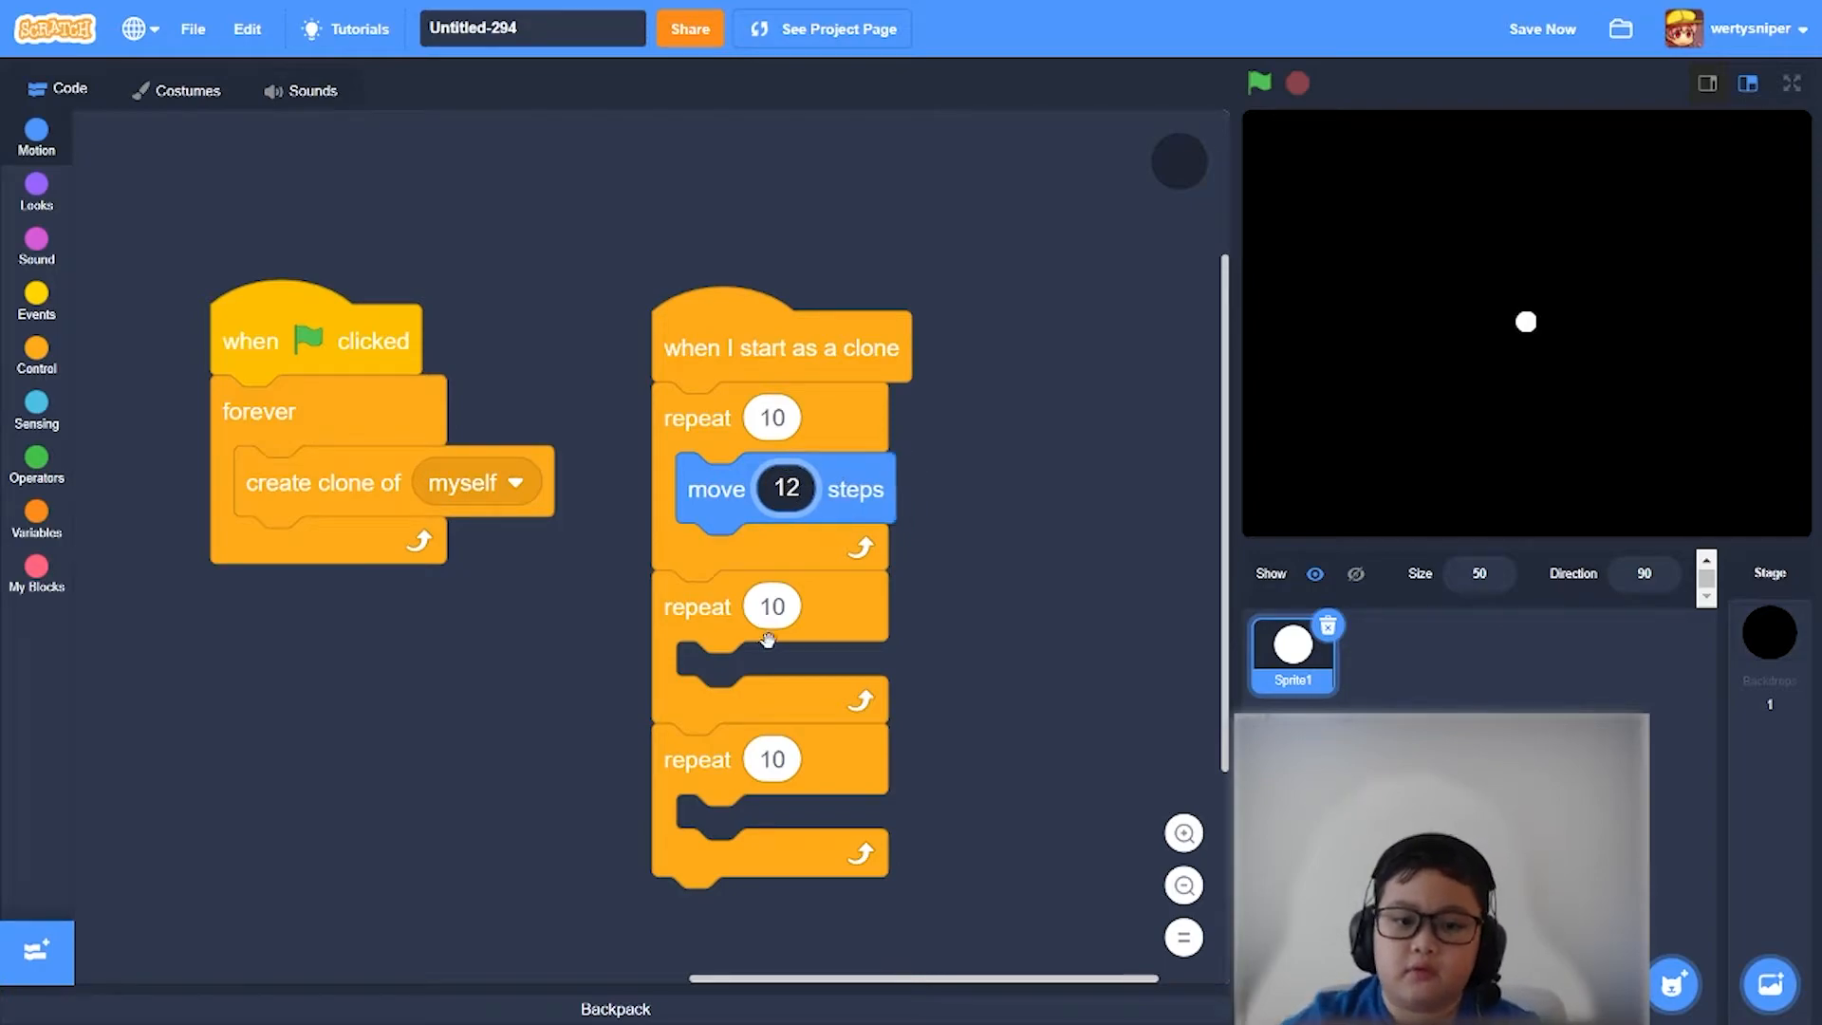
text(5)
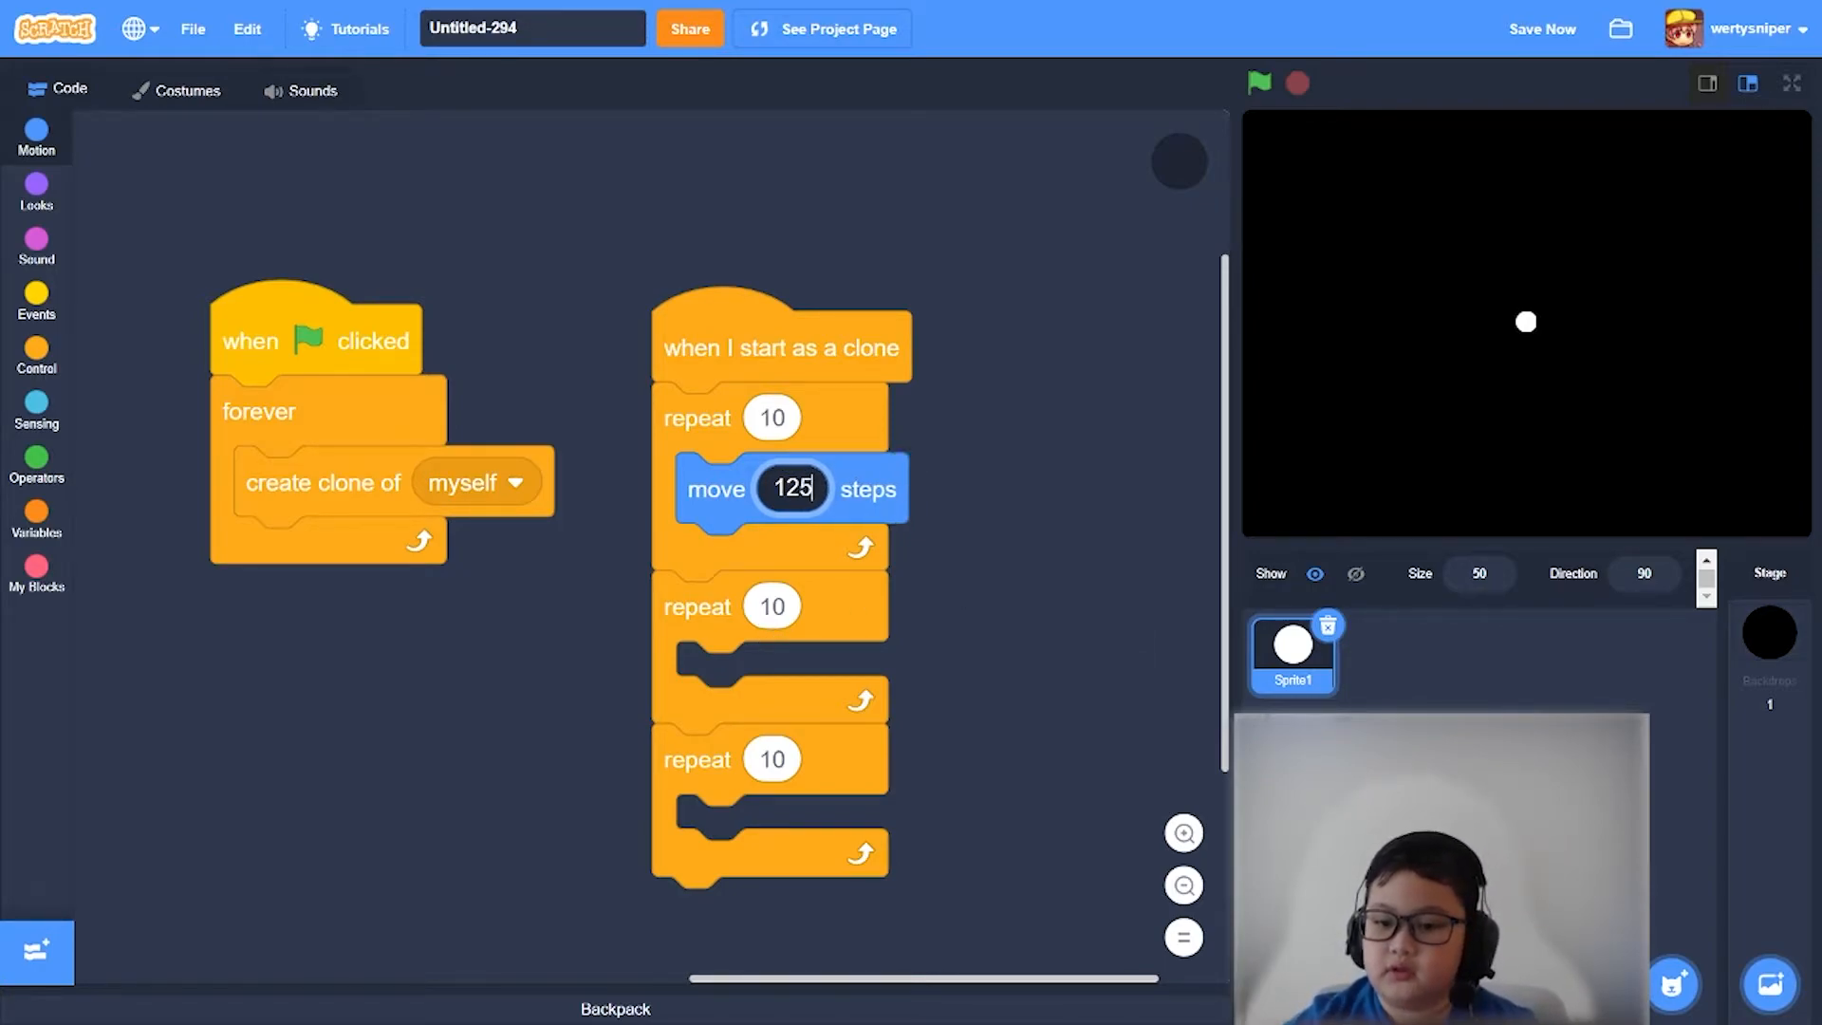
- Set the sprite's direction to 145 degrees in the sprite info pane
click(1652, 574)
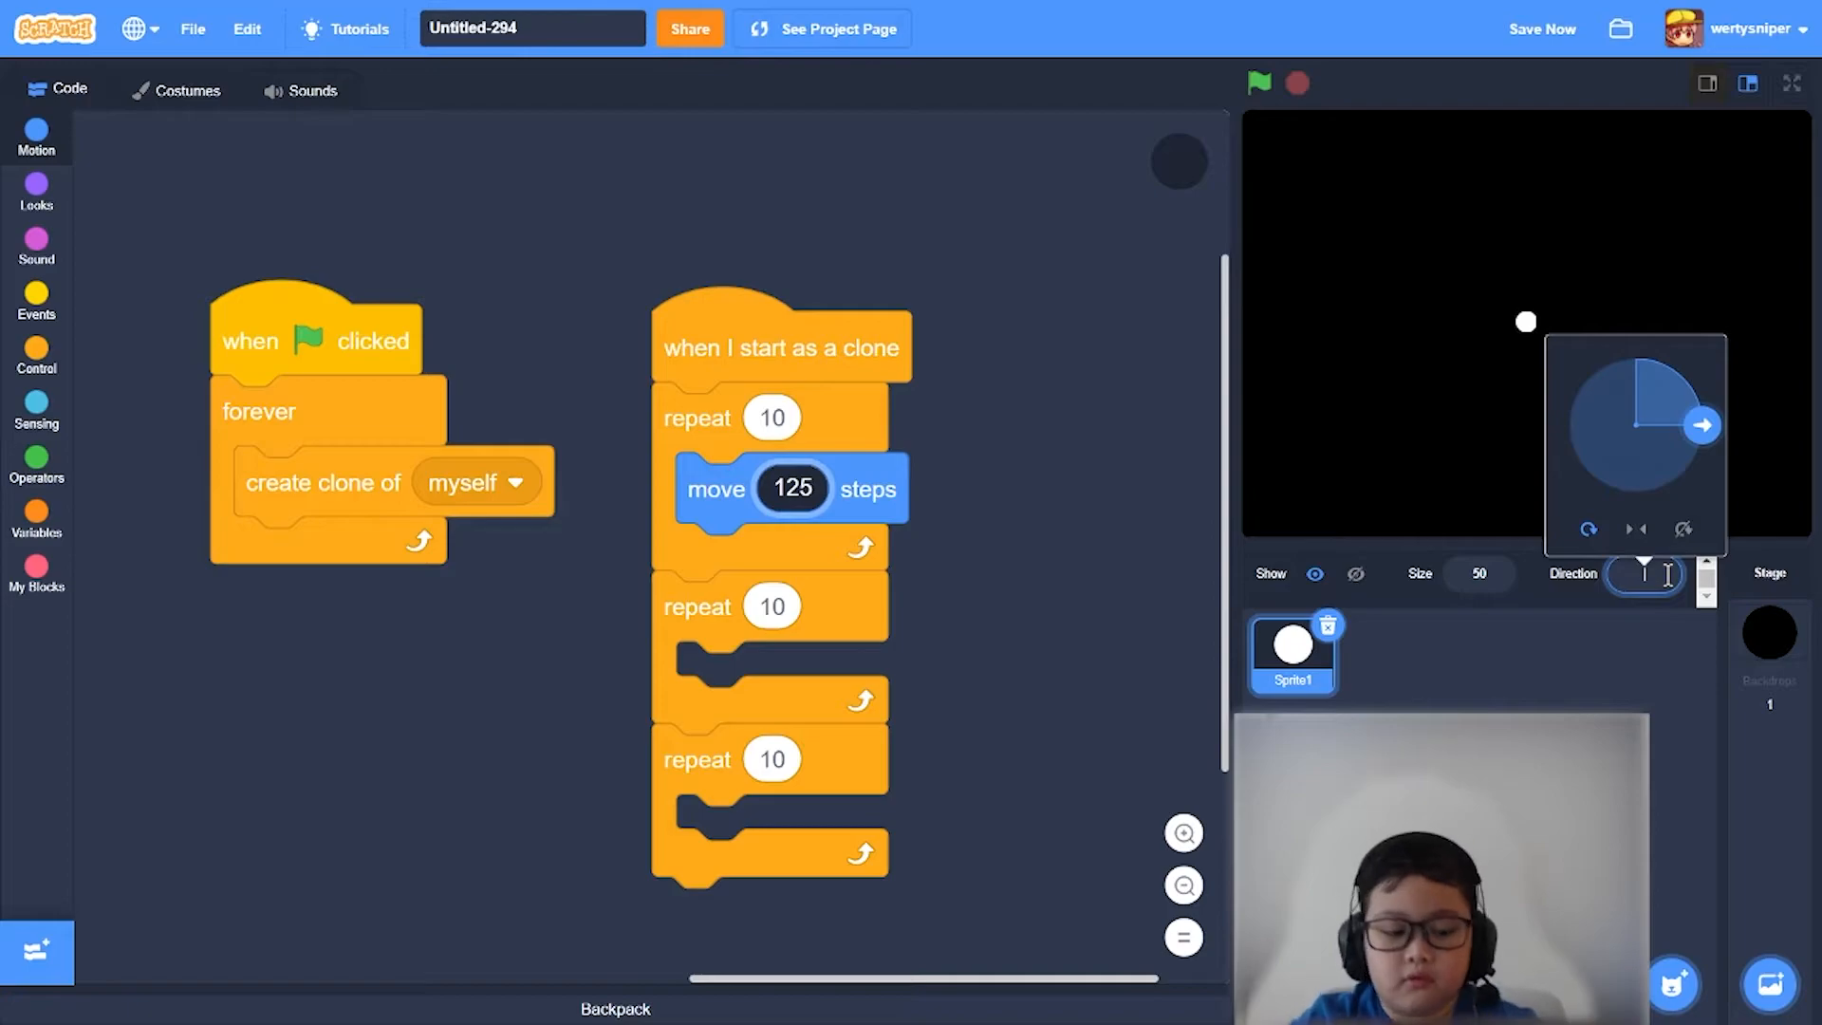
text(125)
key(Return)
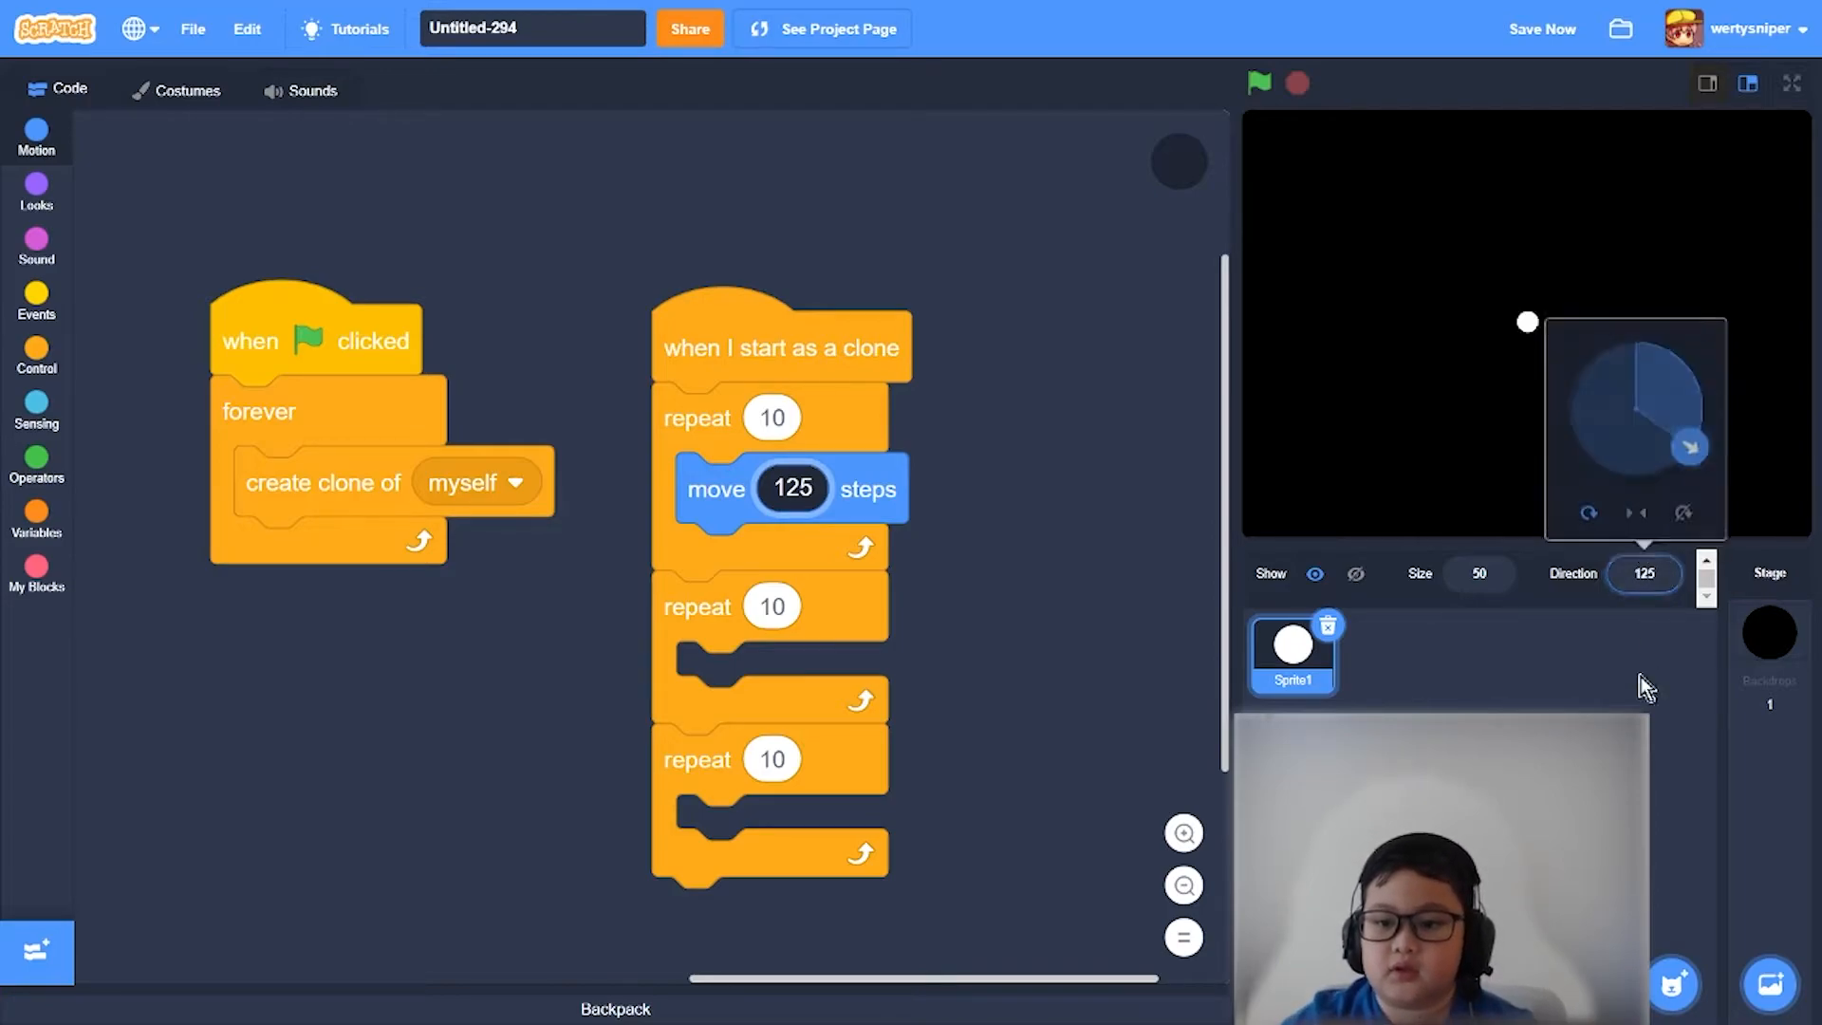
click(1663, 574)
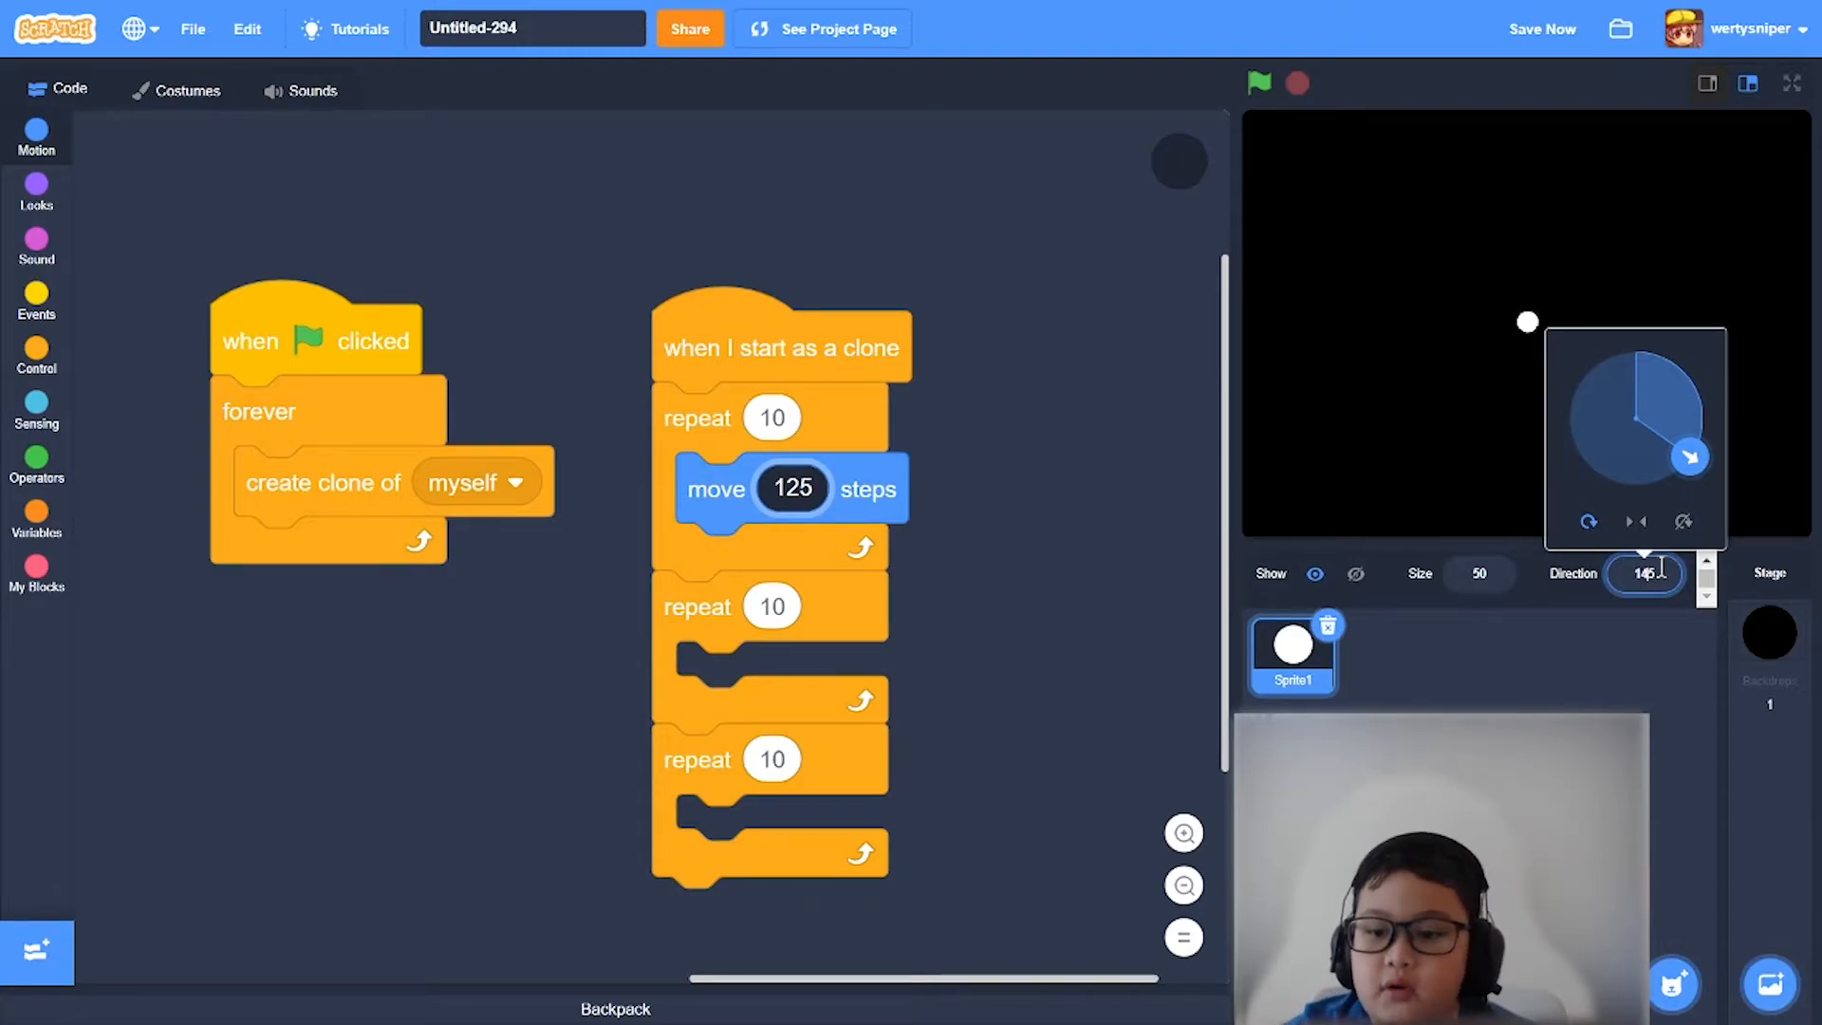
click(1657, 654)
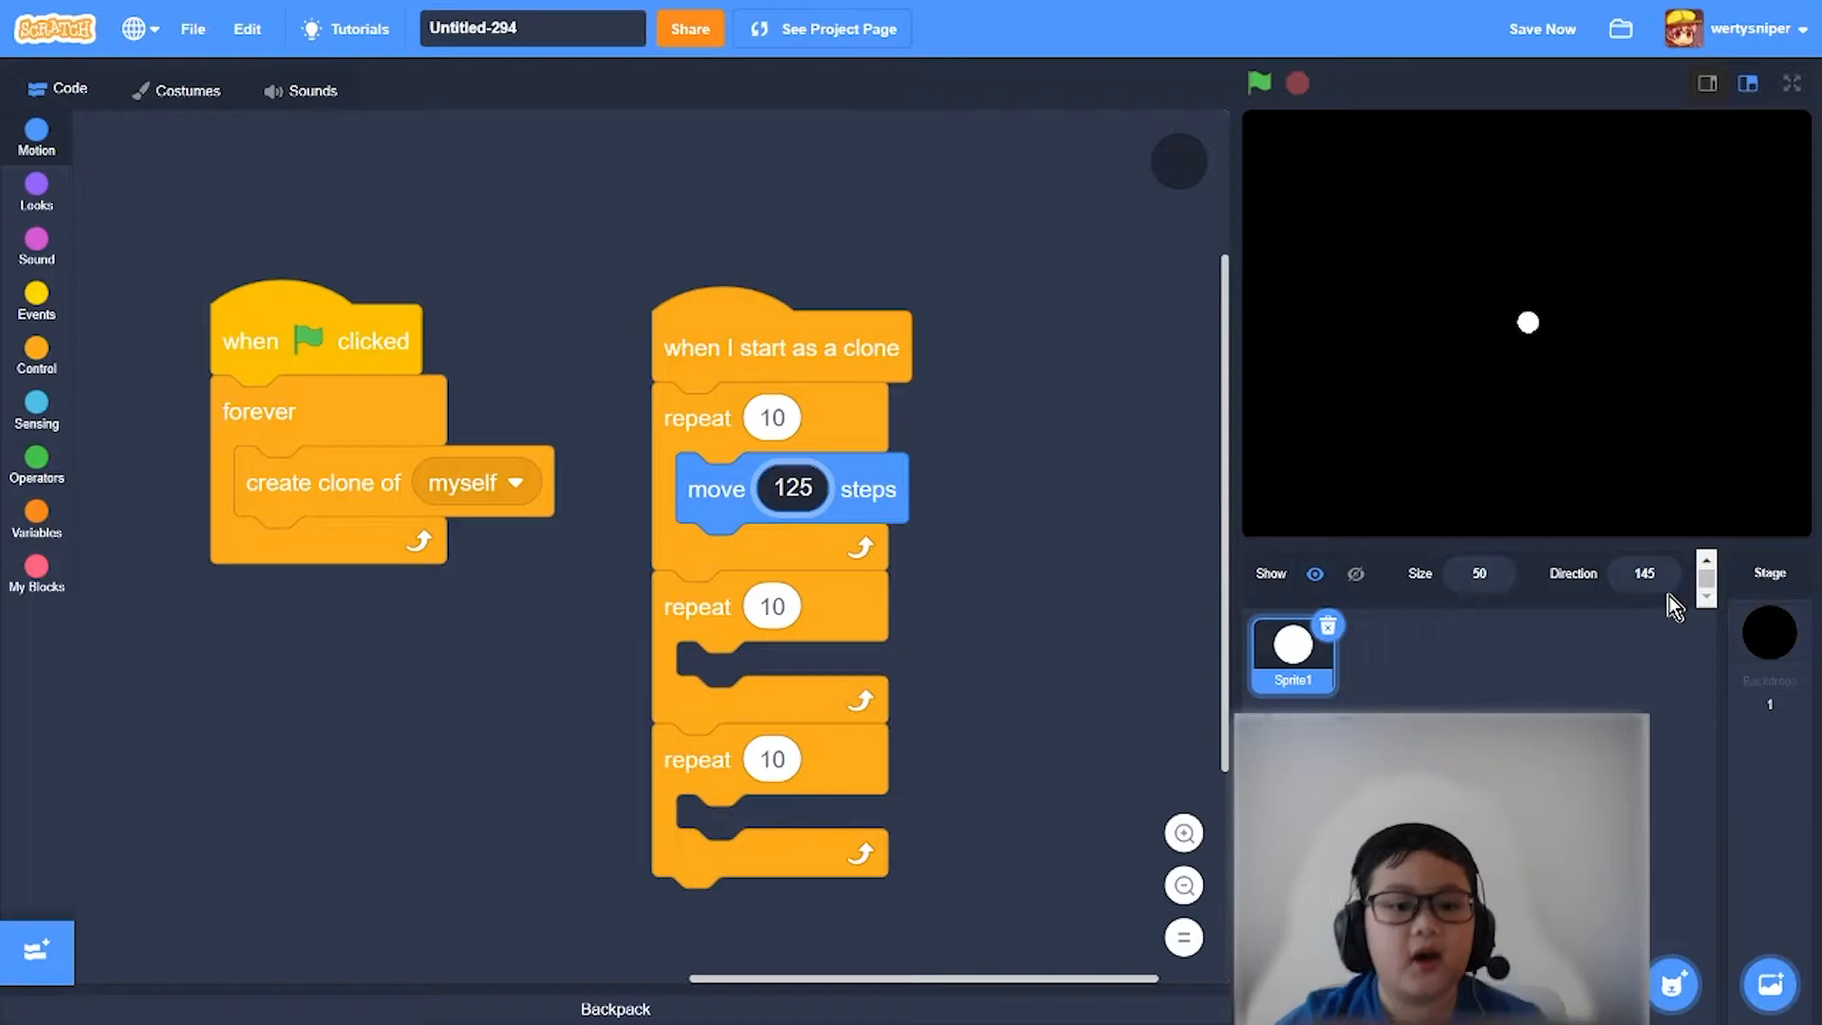
- Change the first move to 145 steps and duplicate it into the second loop as -90 steps
click(800, 489)
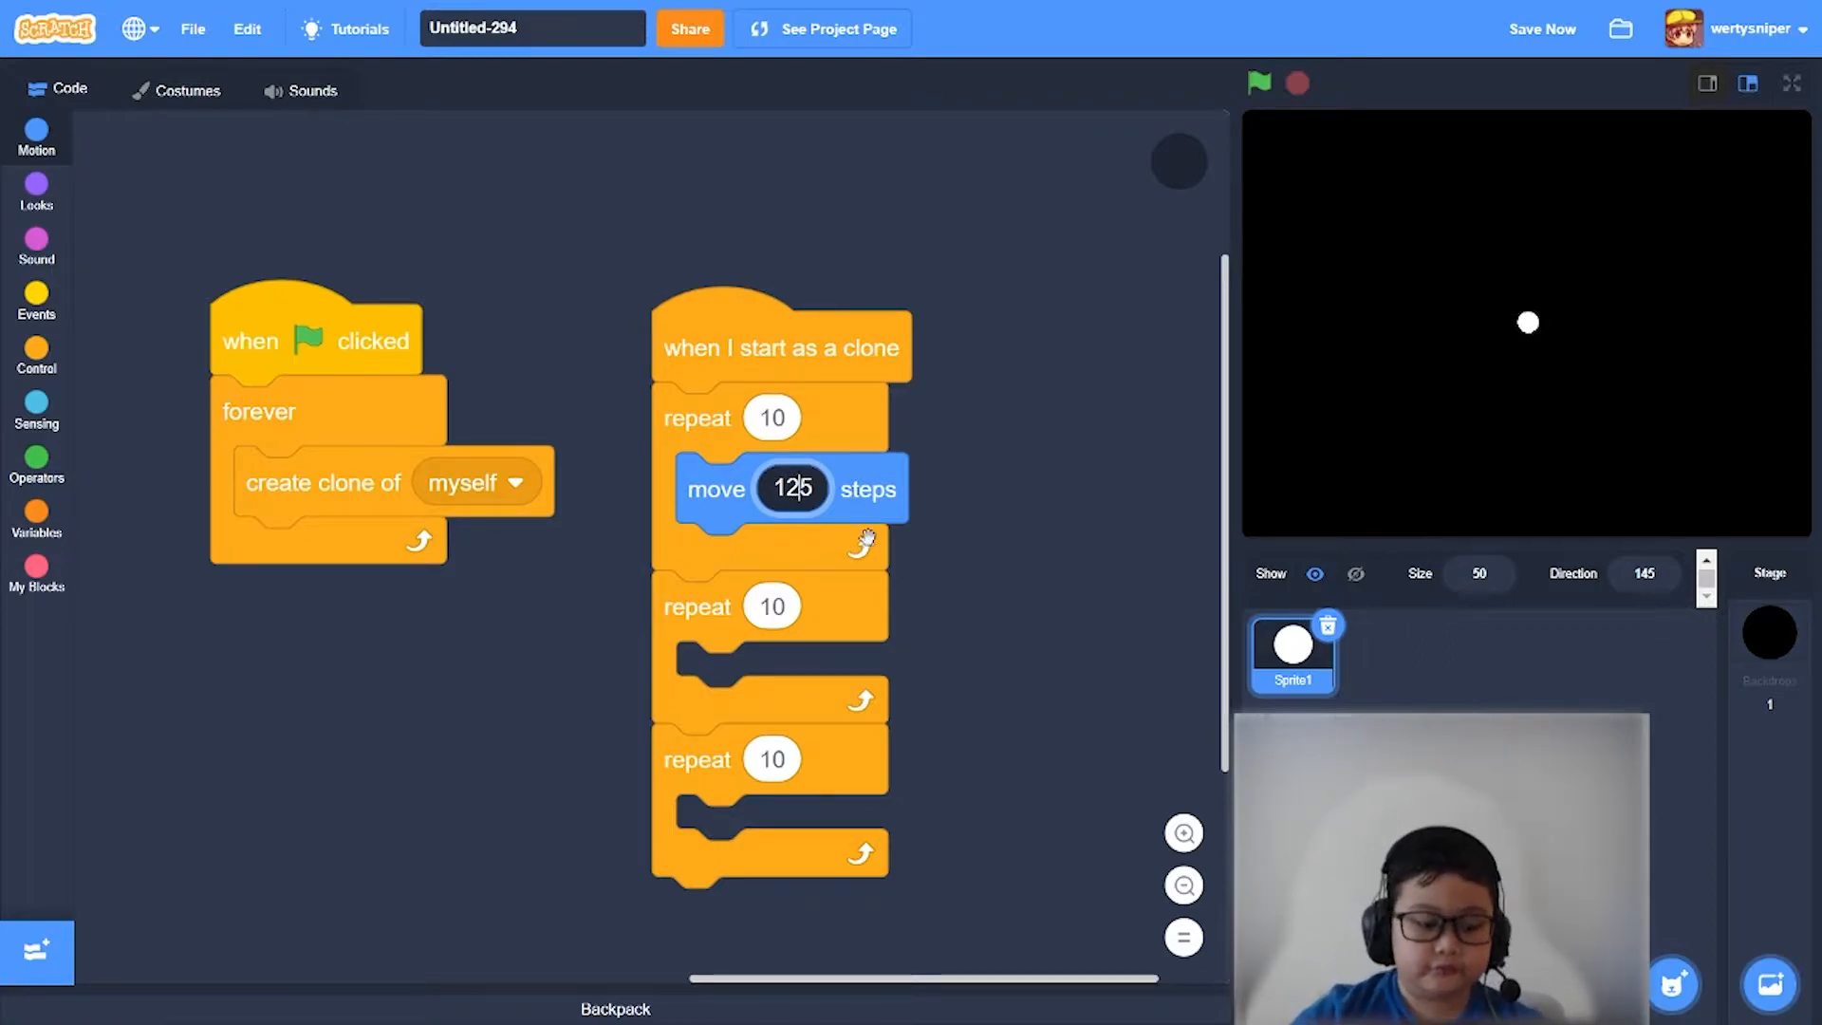
key(BackSpace)
text(4)
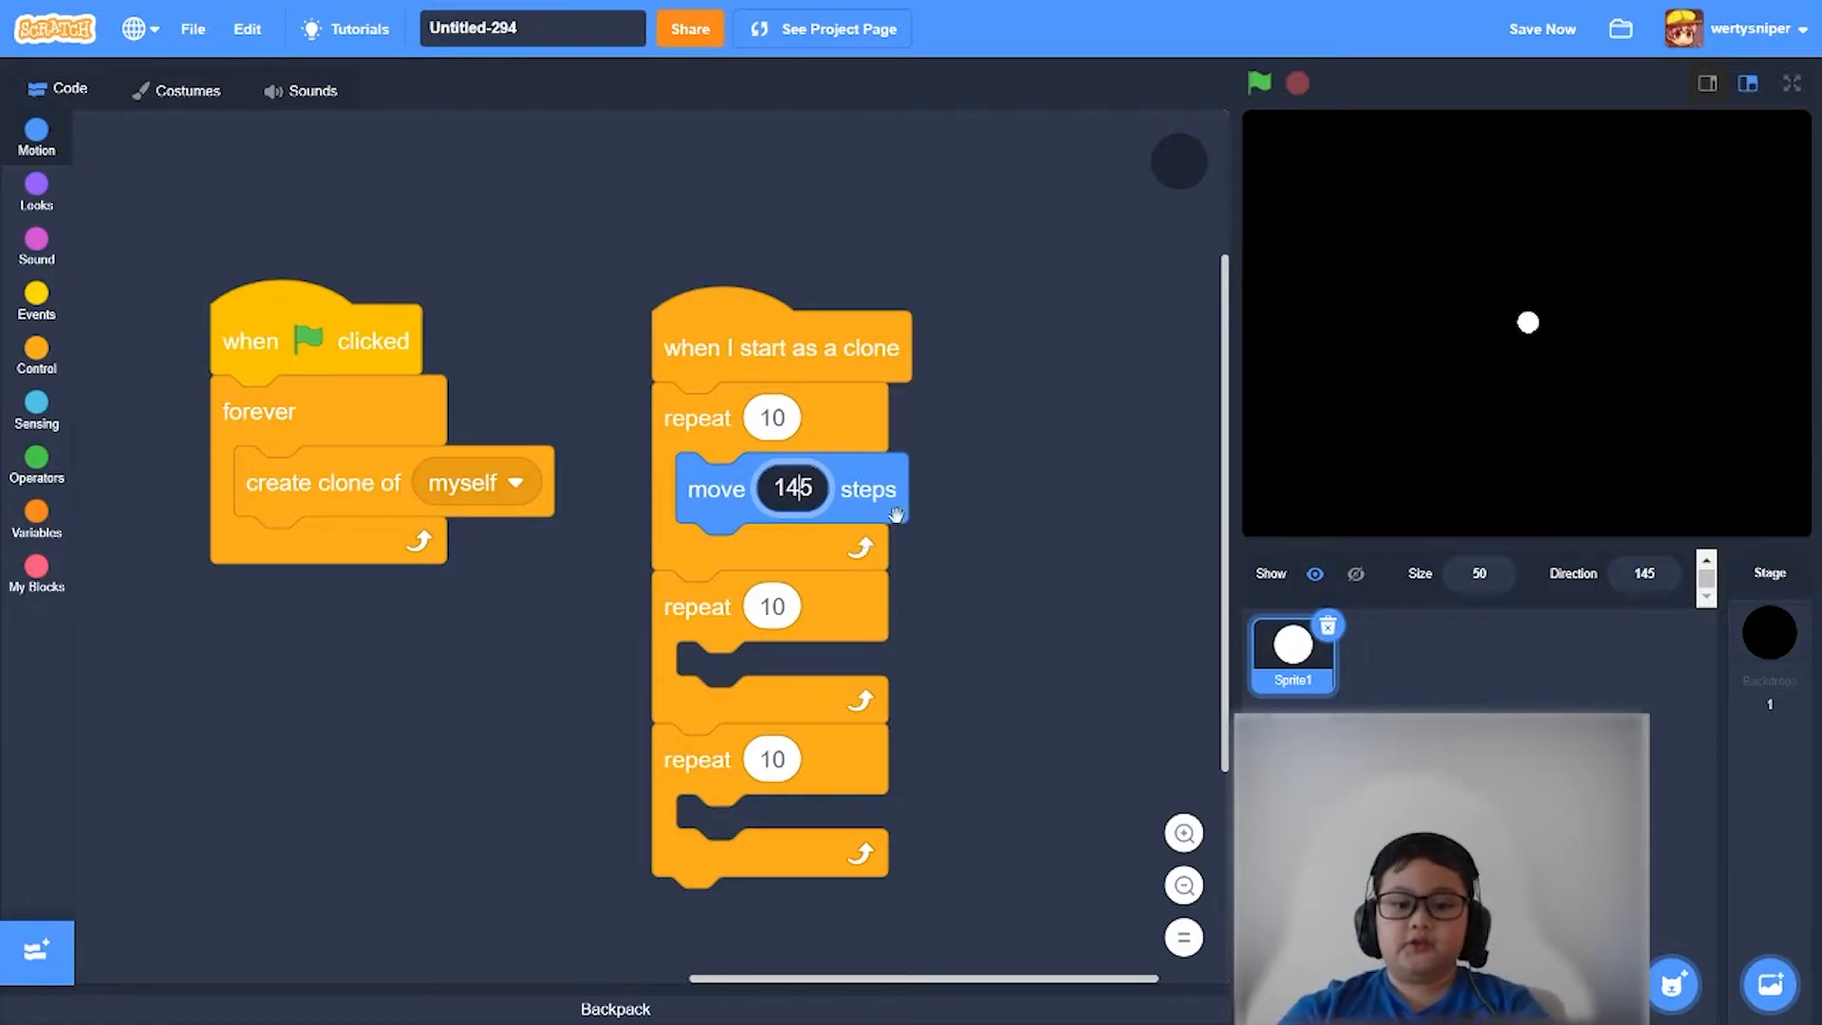
right_click(898, 515)
click(940, 519)
click(894, 723)
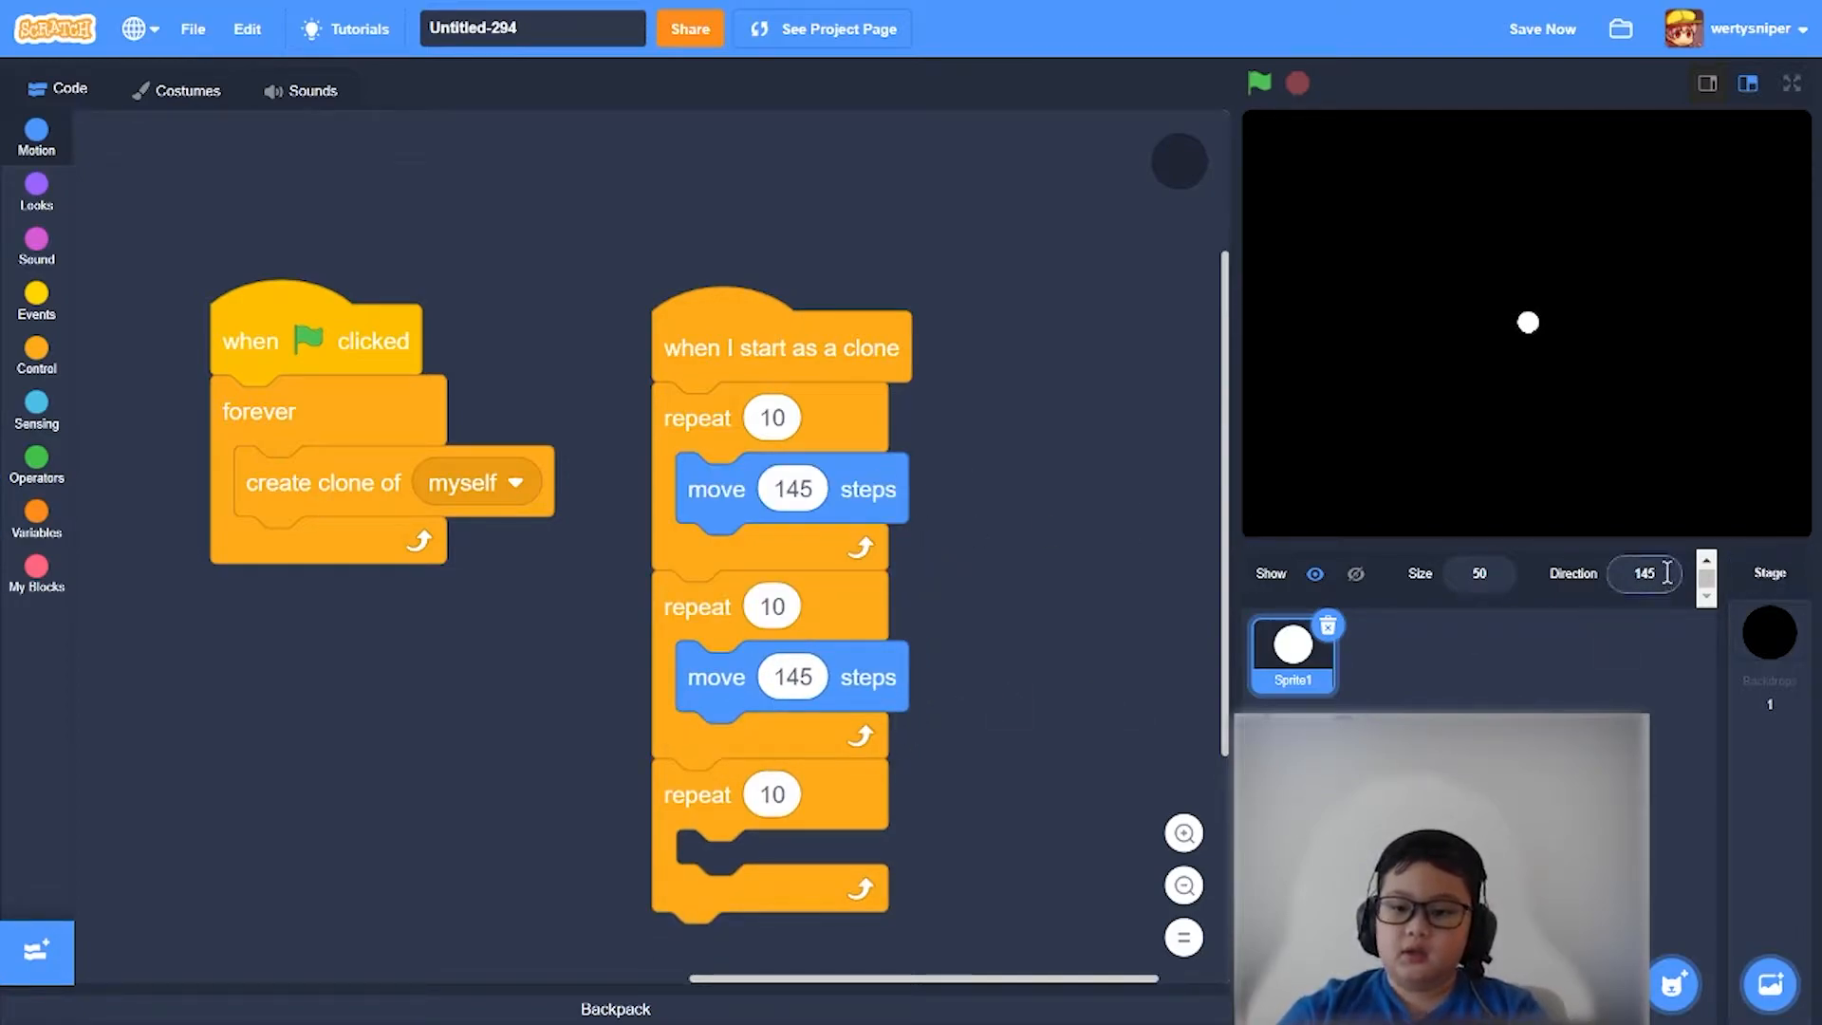
click(792, 678)
key(BackSpace)
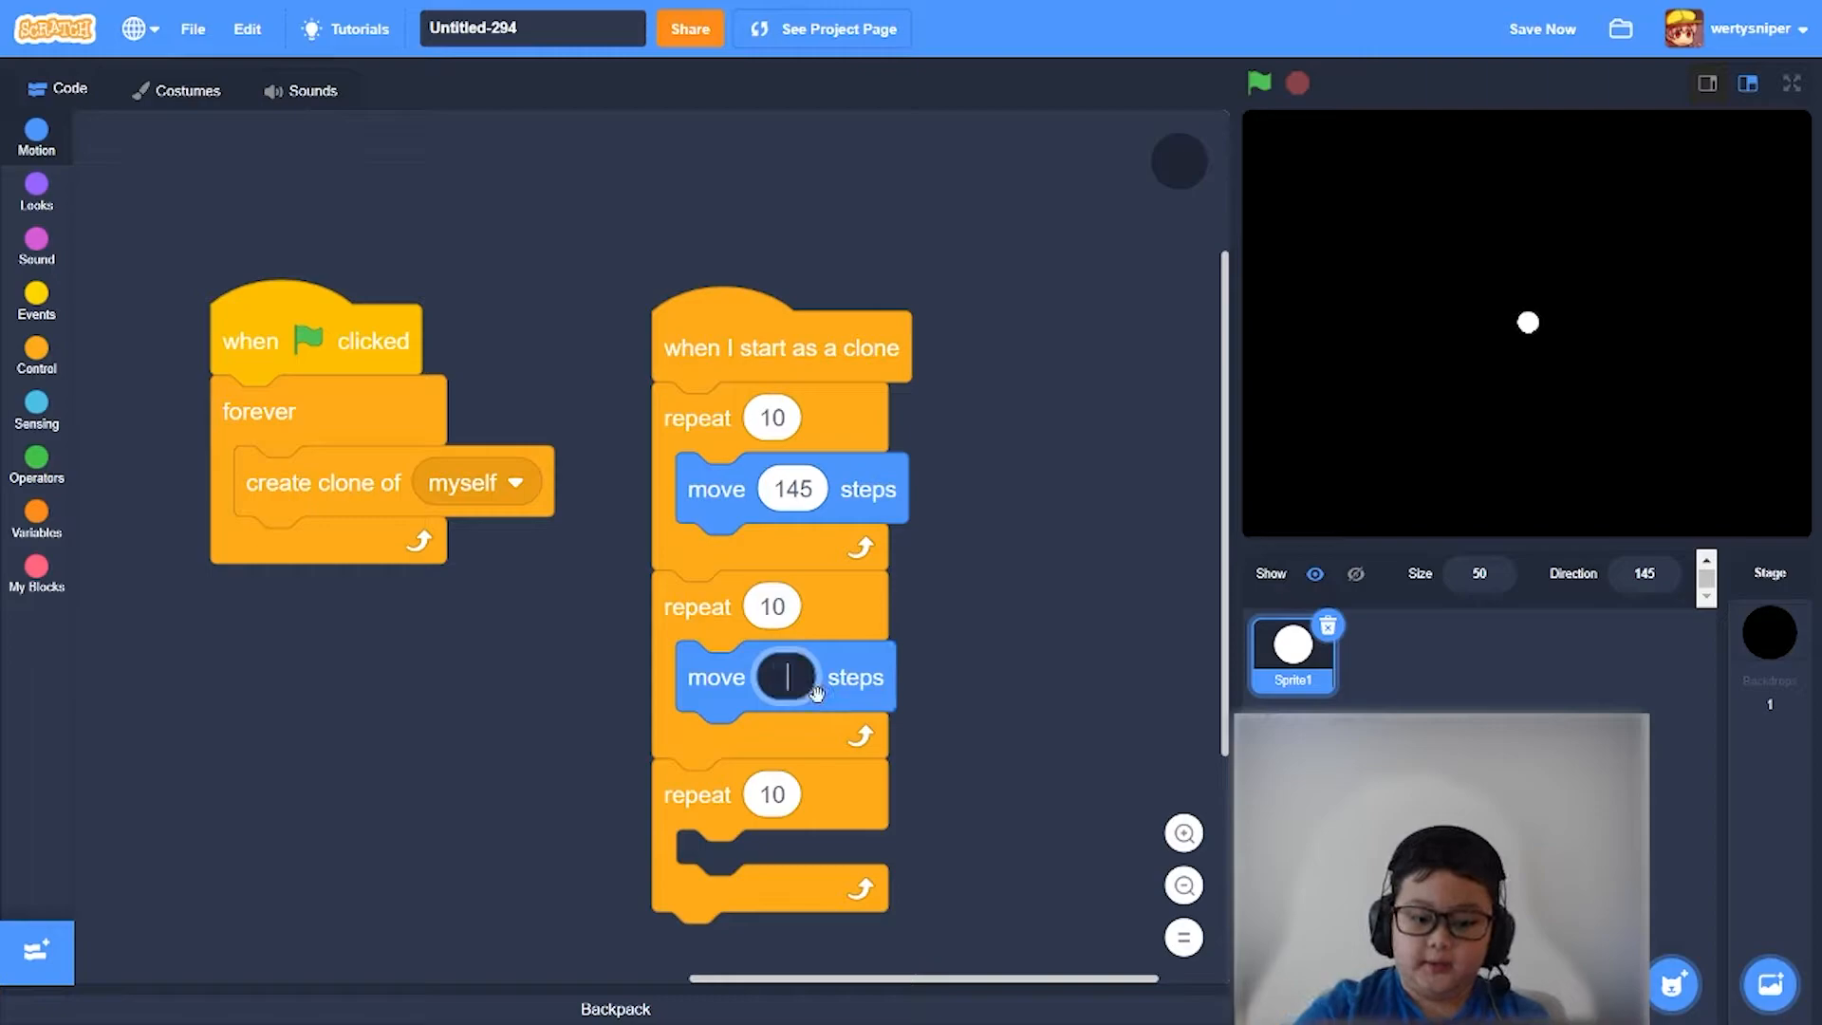
text(-980)
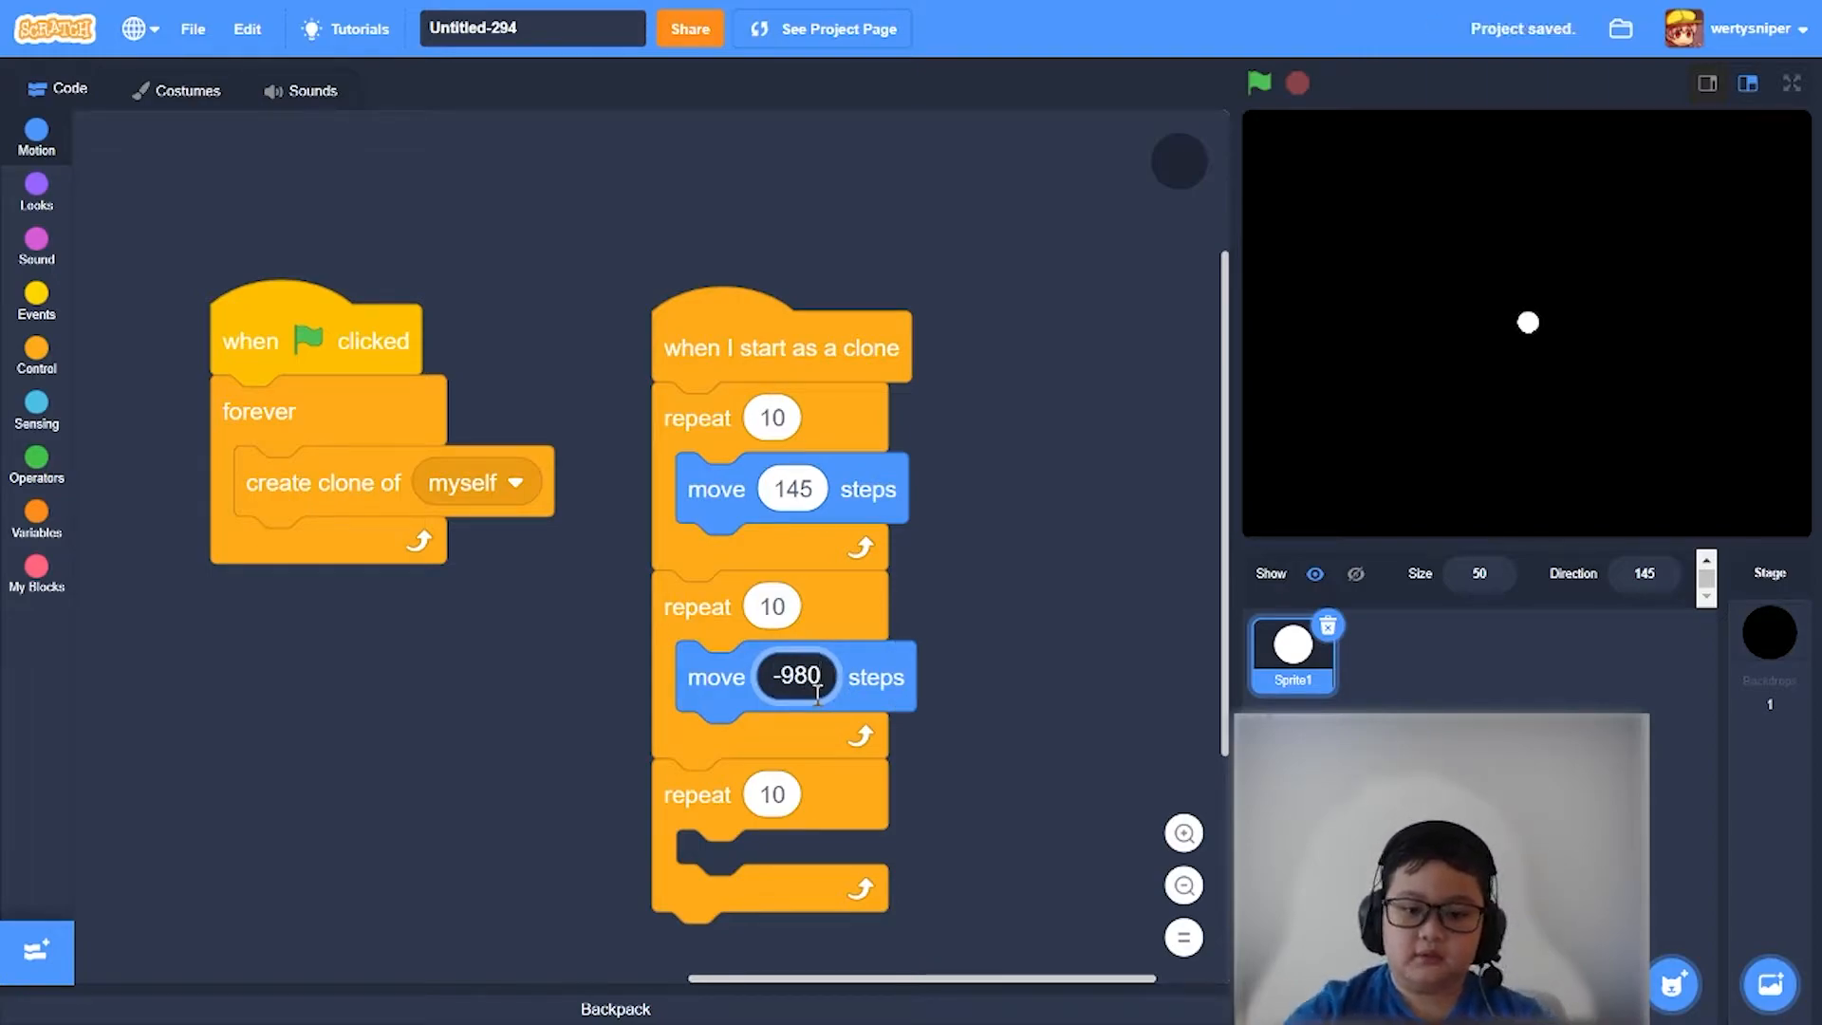
key(BackSpace)
key(BackSpace)
text(0)
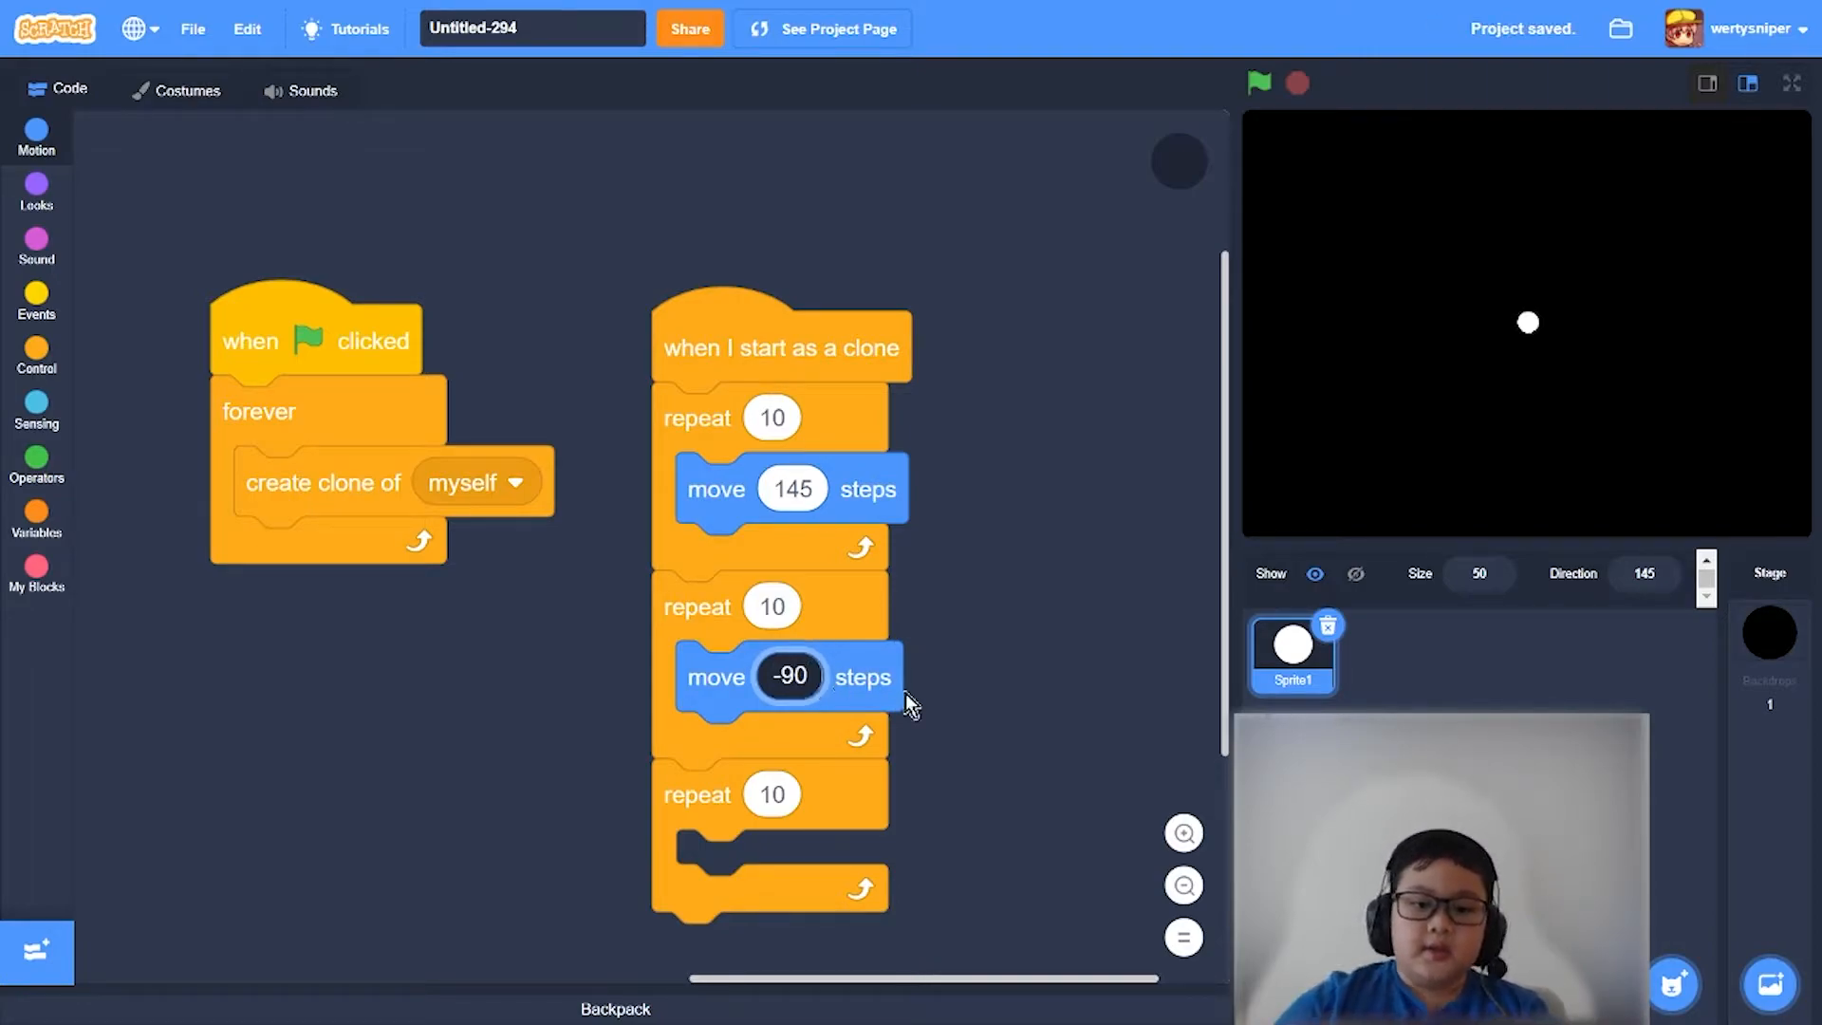
- Duplicate the move into the third loop and set it to 45 steps
right_click(905, 694)
click(976, 684)
click(901, 847)
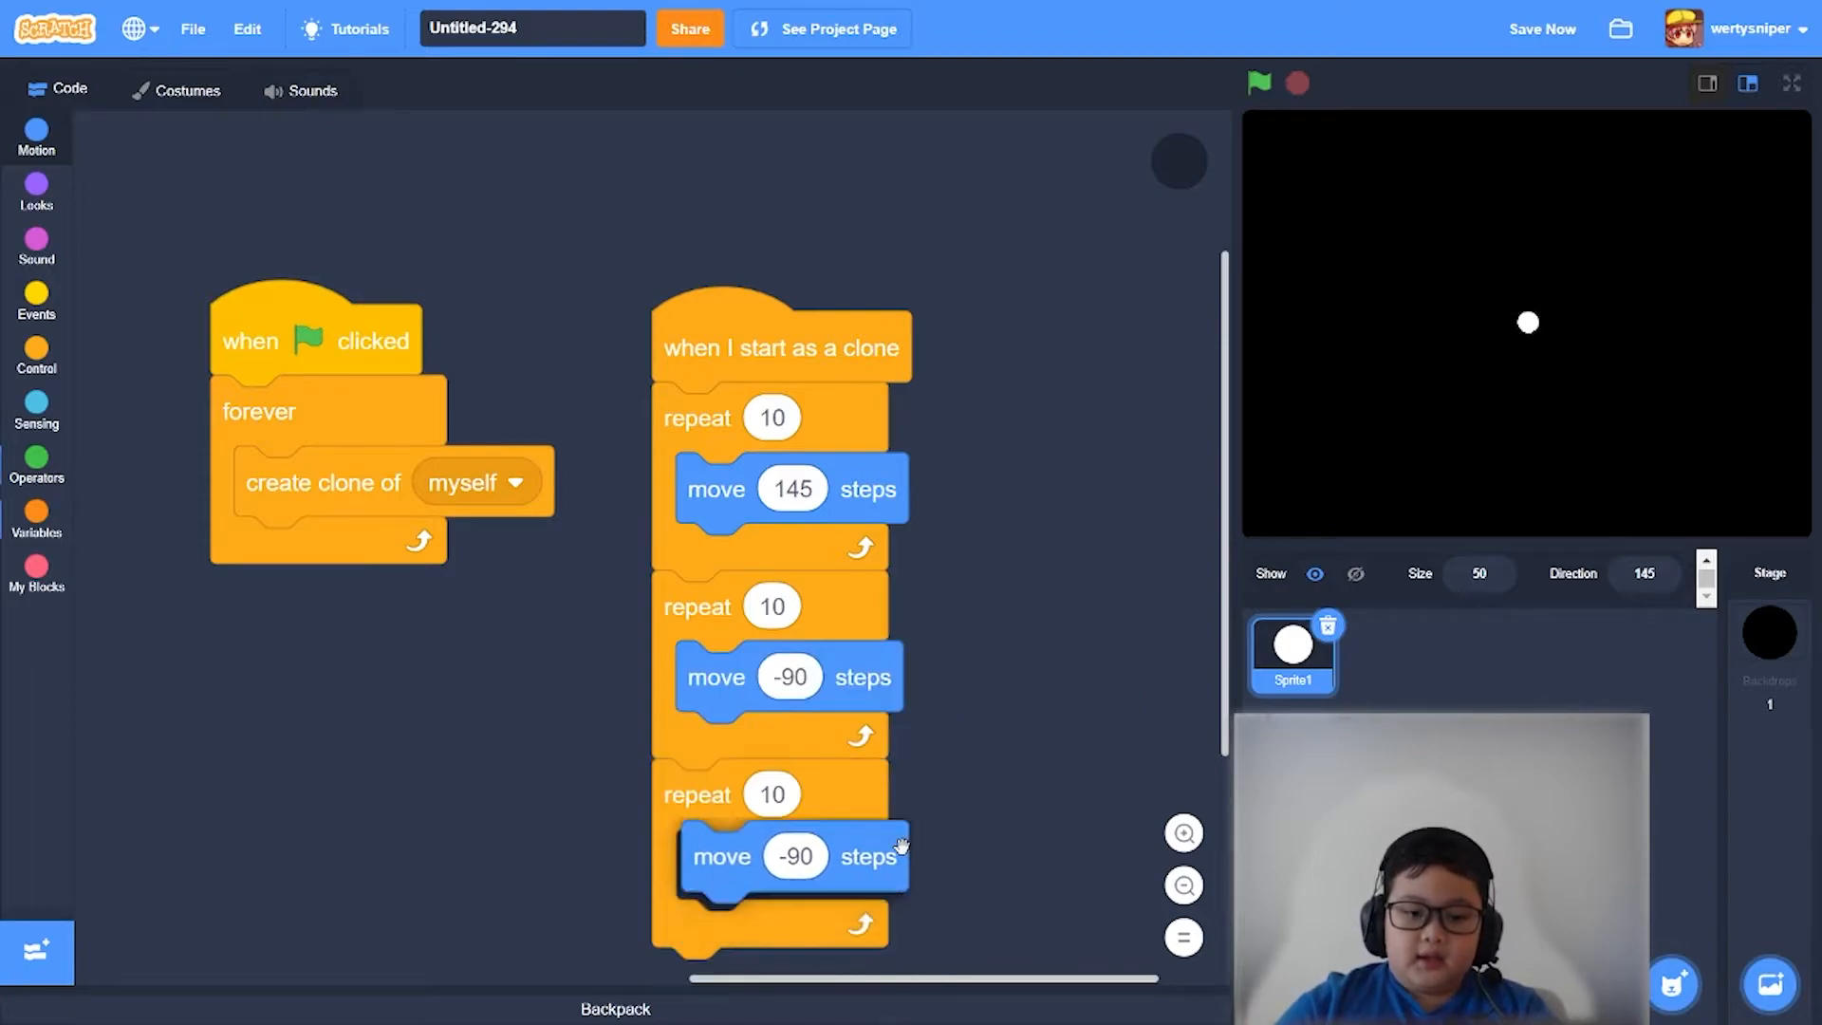
click(792, 864)
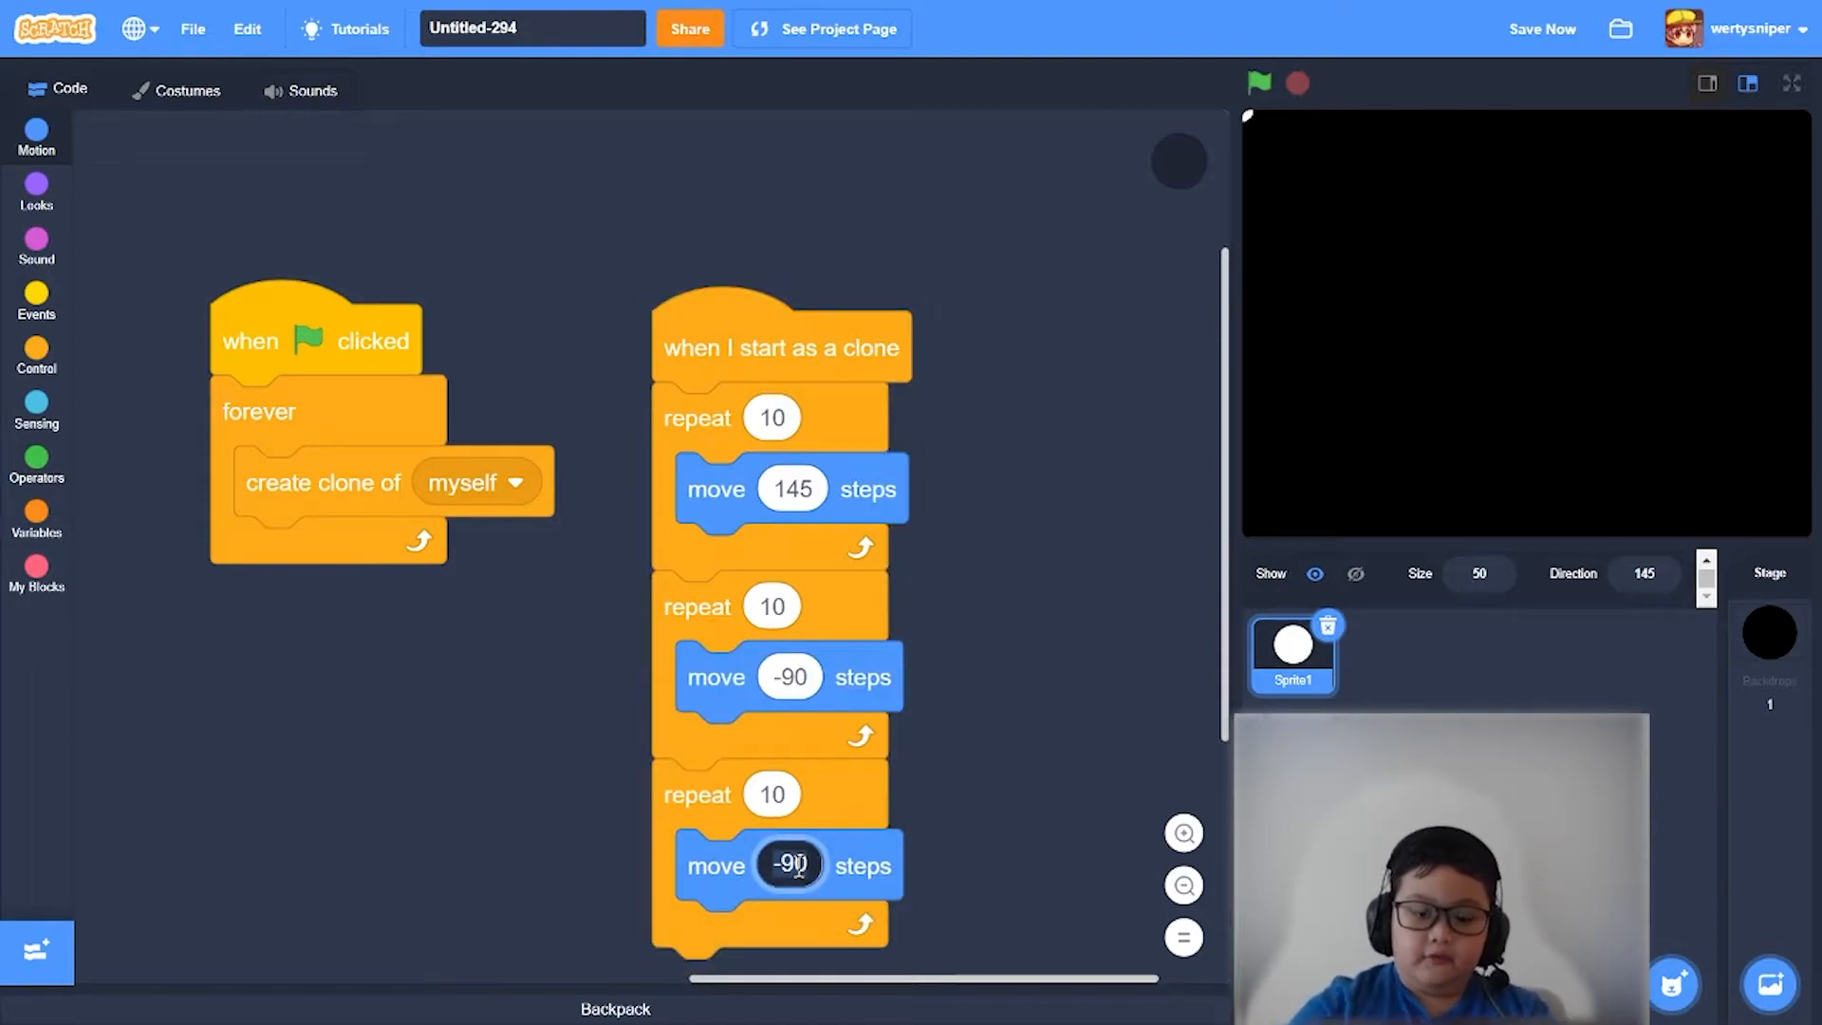
key(BackSpace)
text(45)
click(1066, 747)
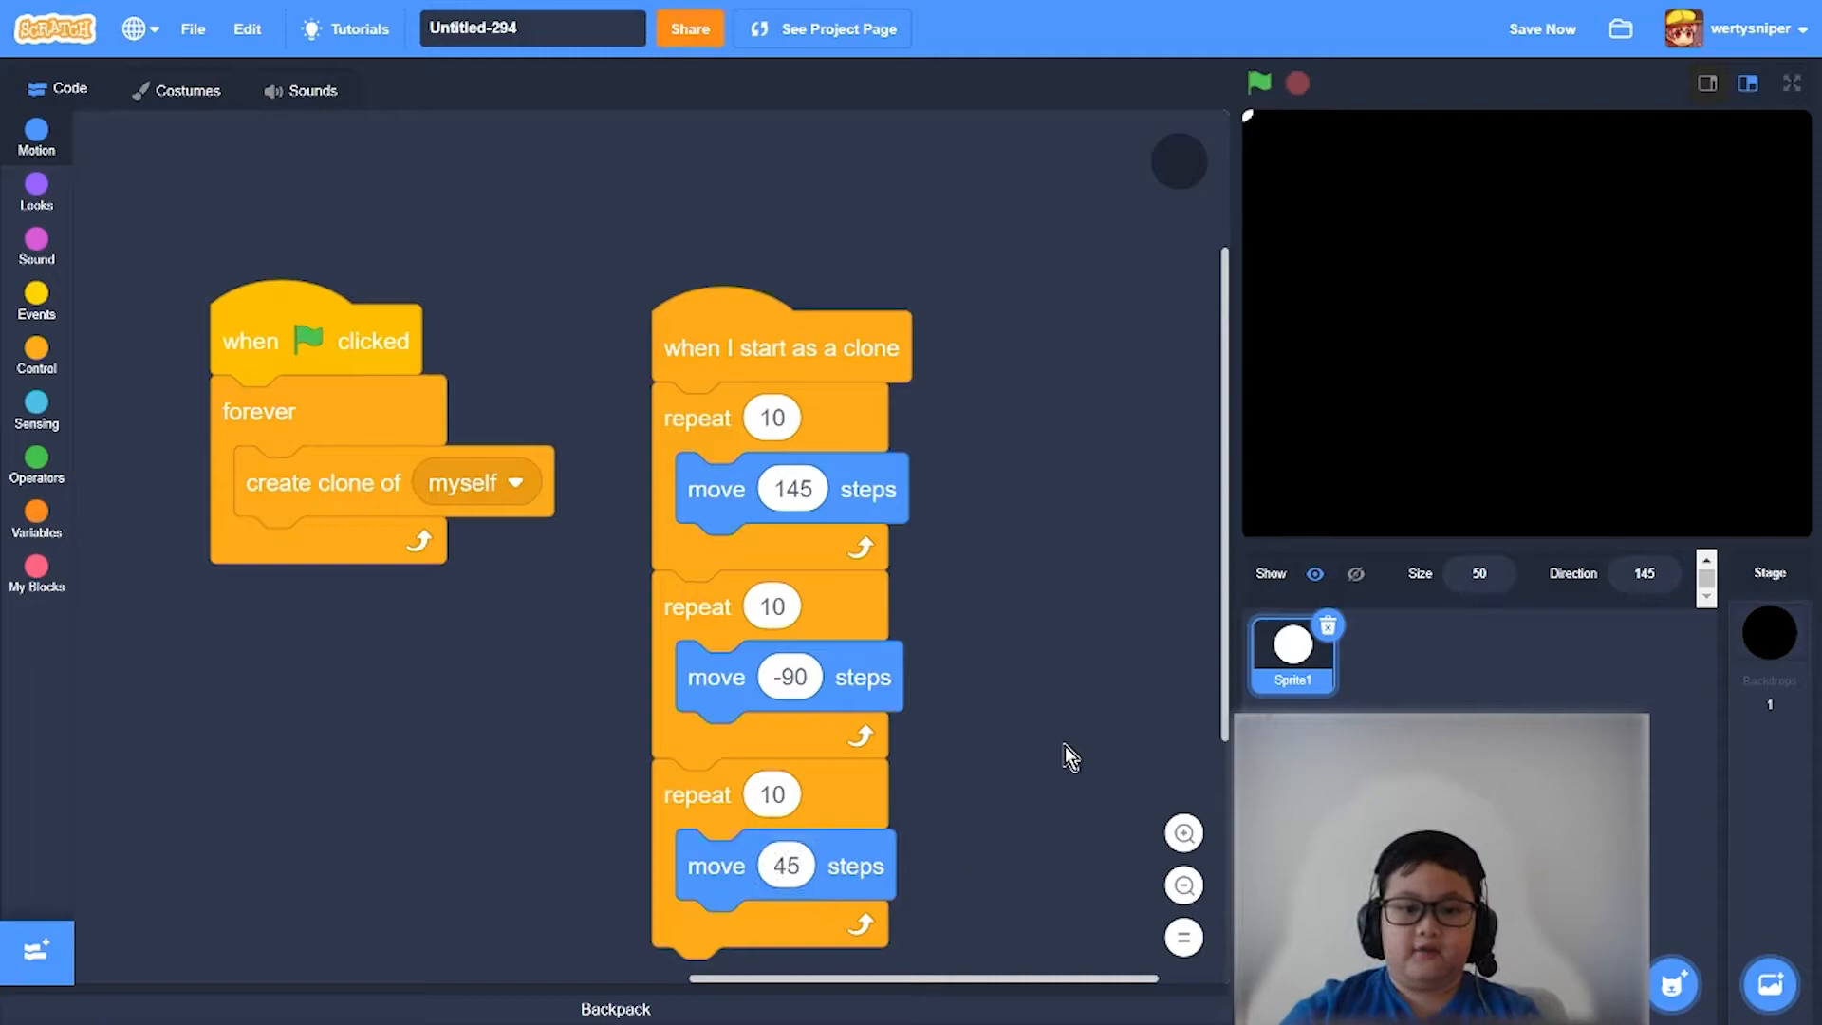
drag(714, 330, 710, 343)
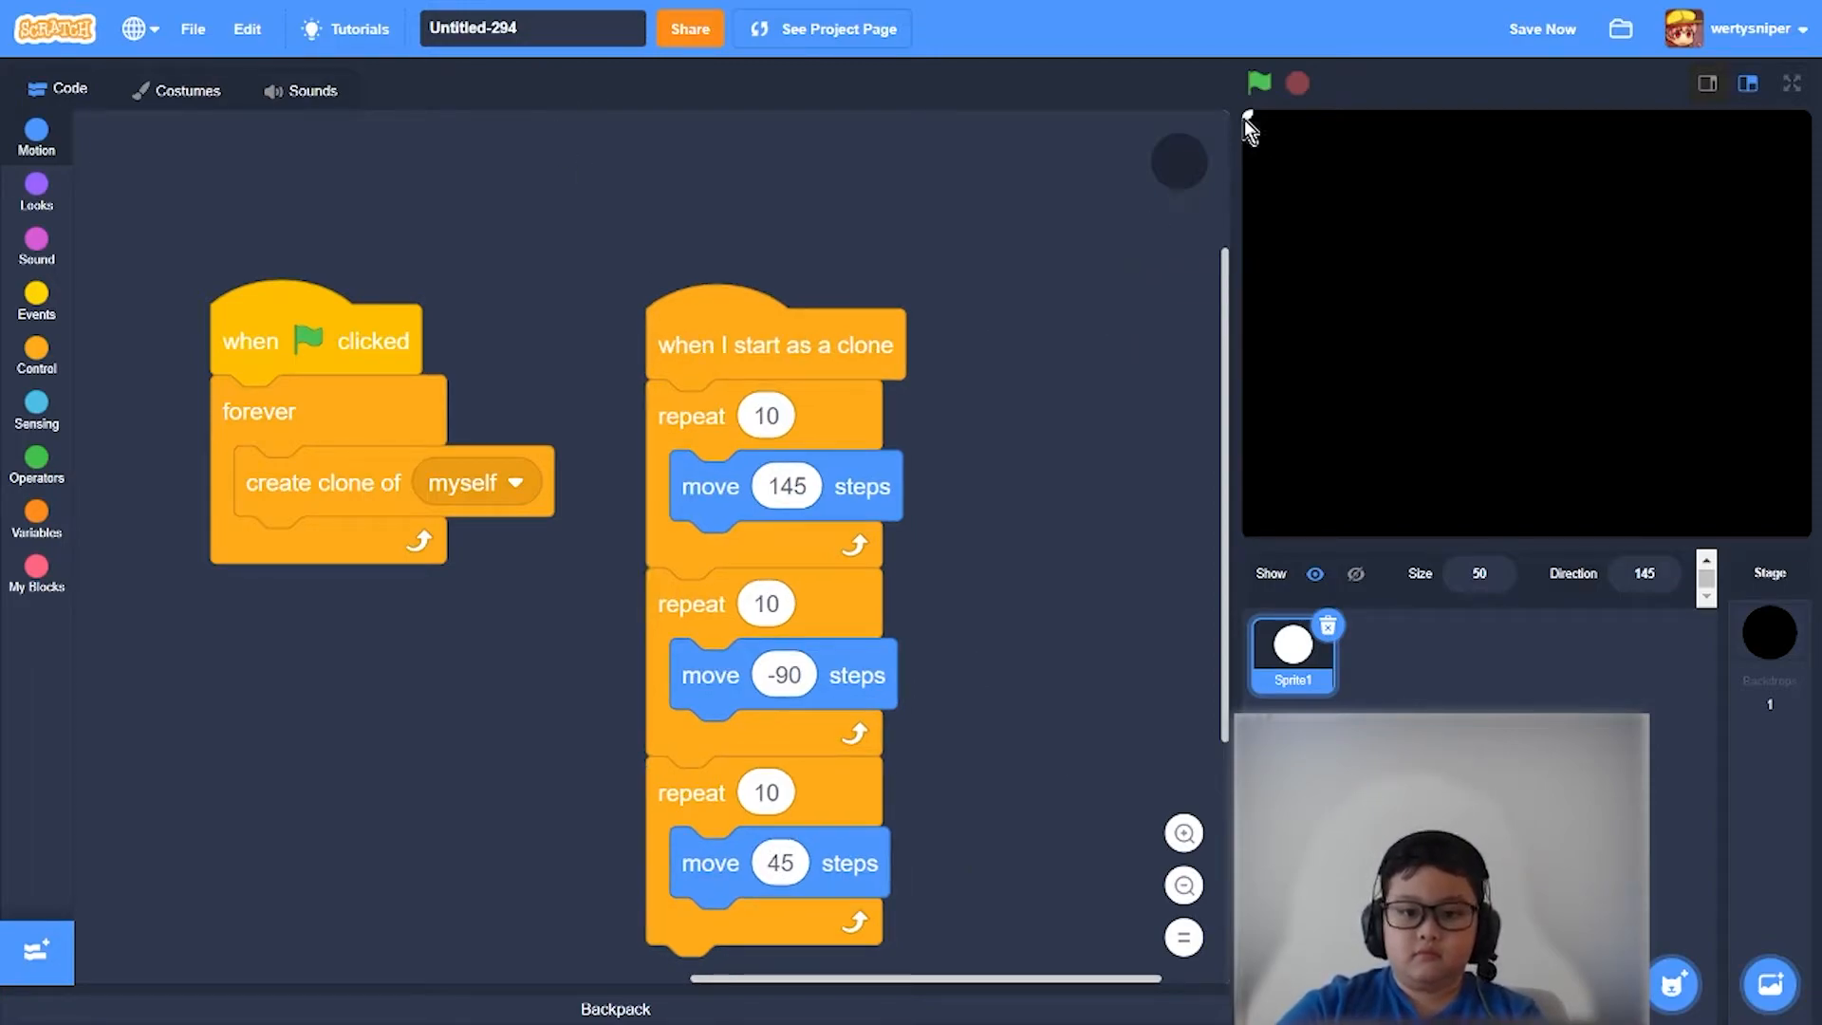
- Add a go-to-position block under the clone hat, set its x and y, and run the project
click(36, 138)
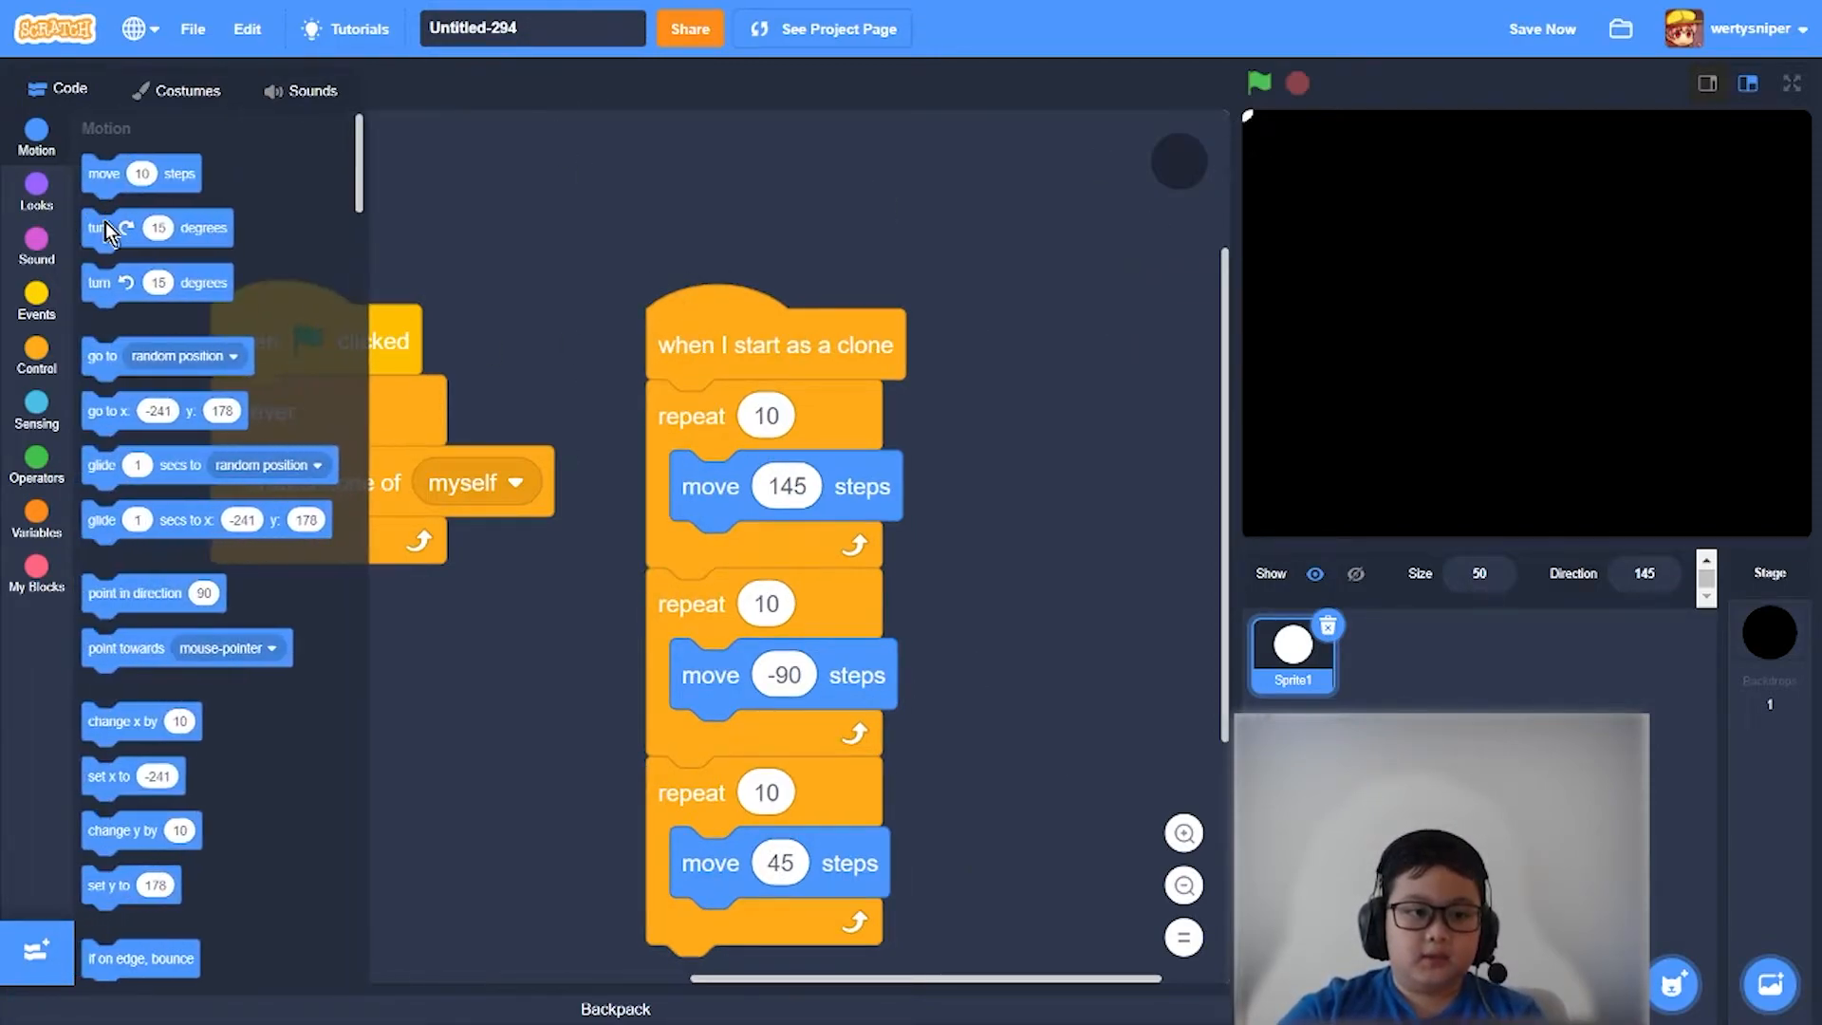
drag(116, 413, 683, 414)
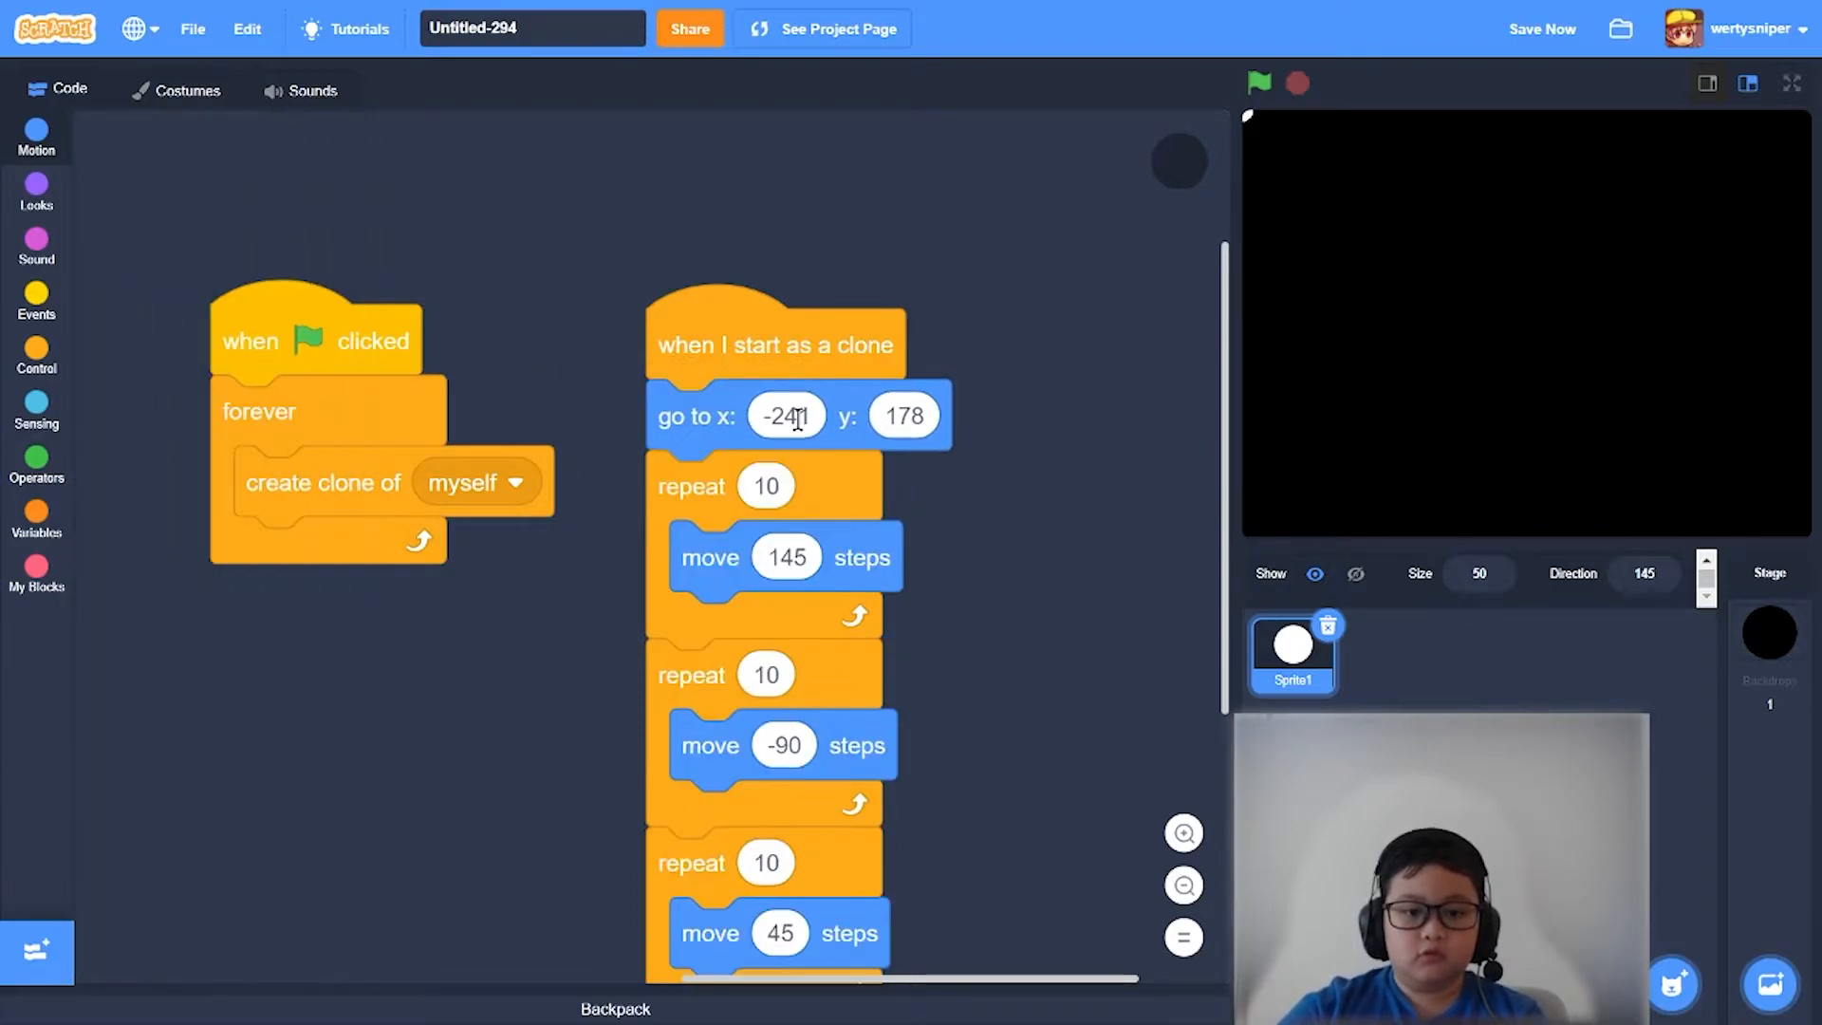
click(778, 416)
text(900)
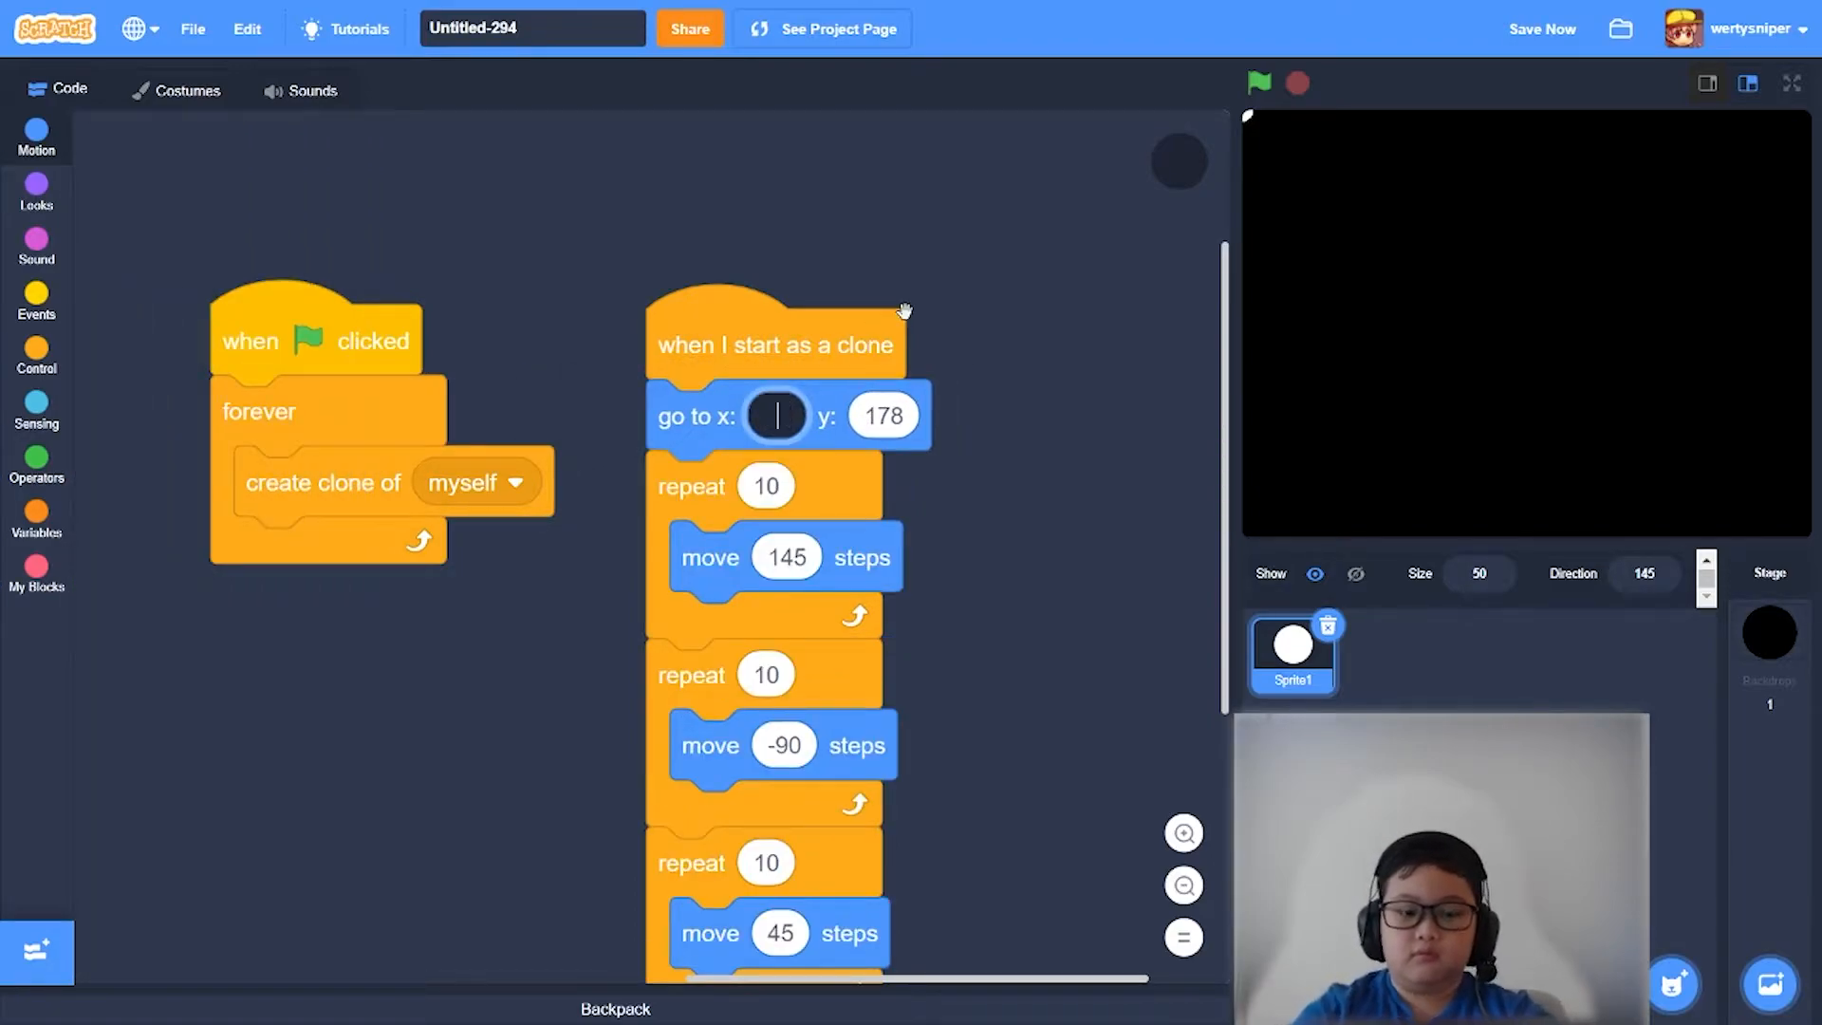
click(884, 415)
text(0)
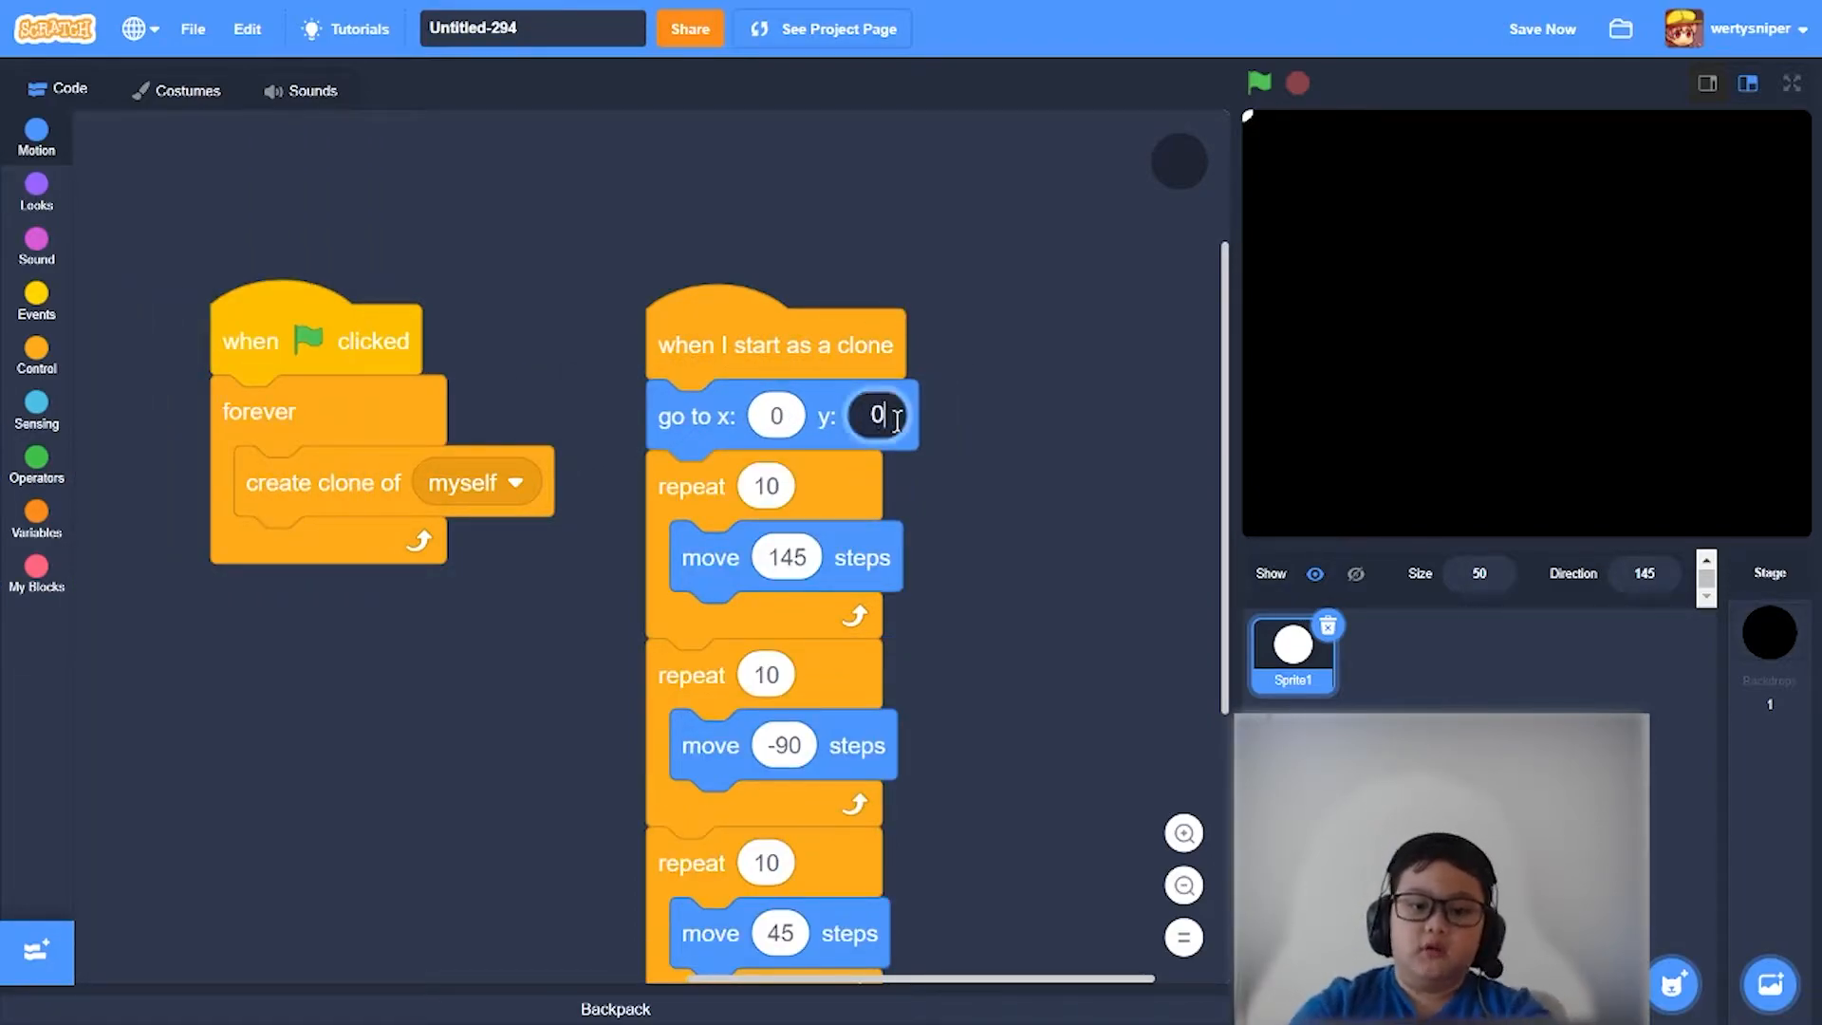
click(1262, 86)
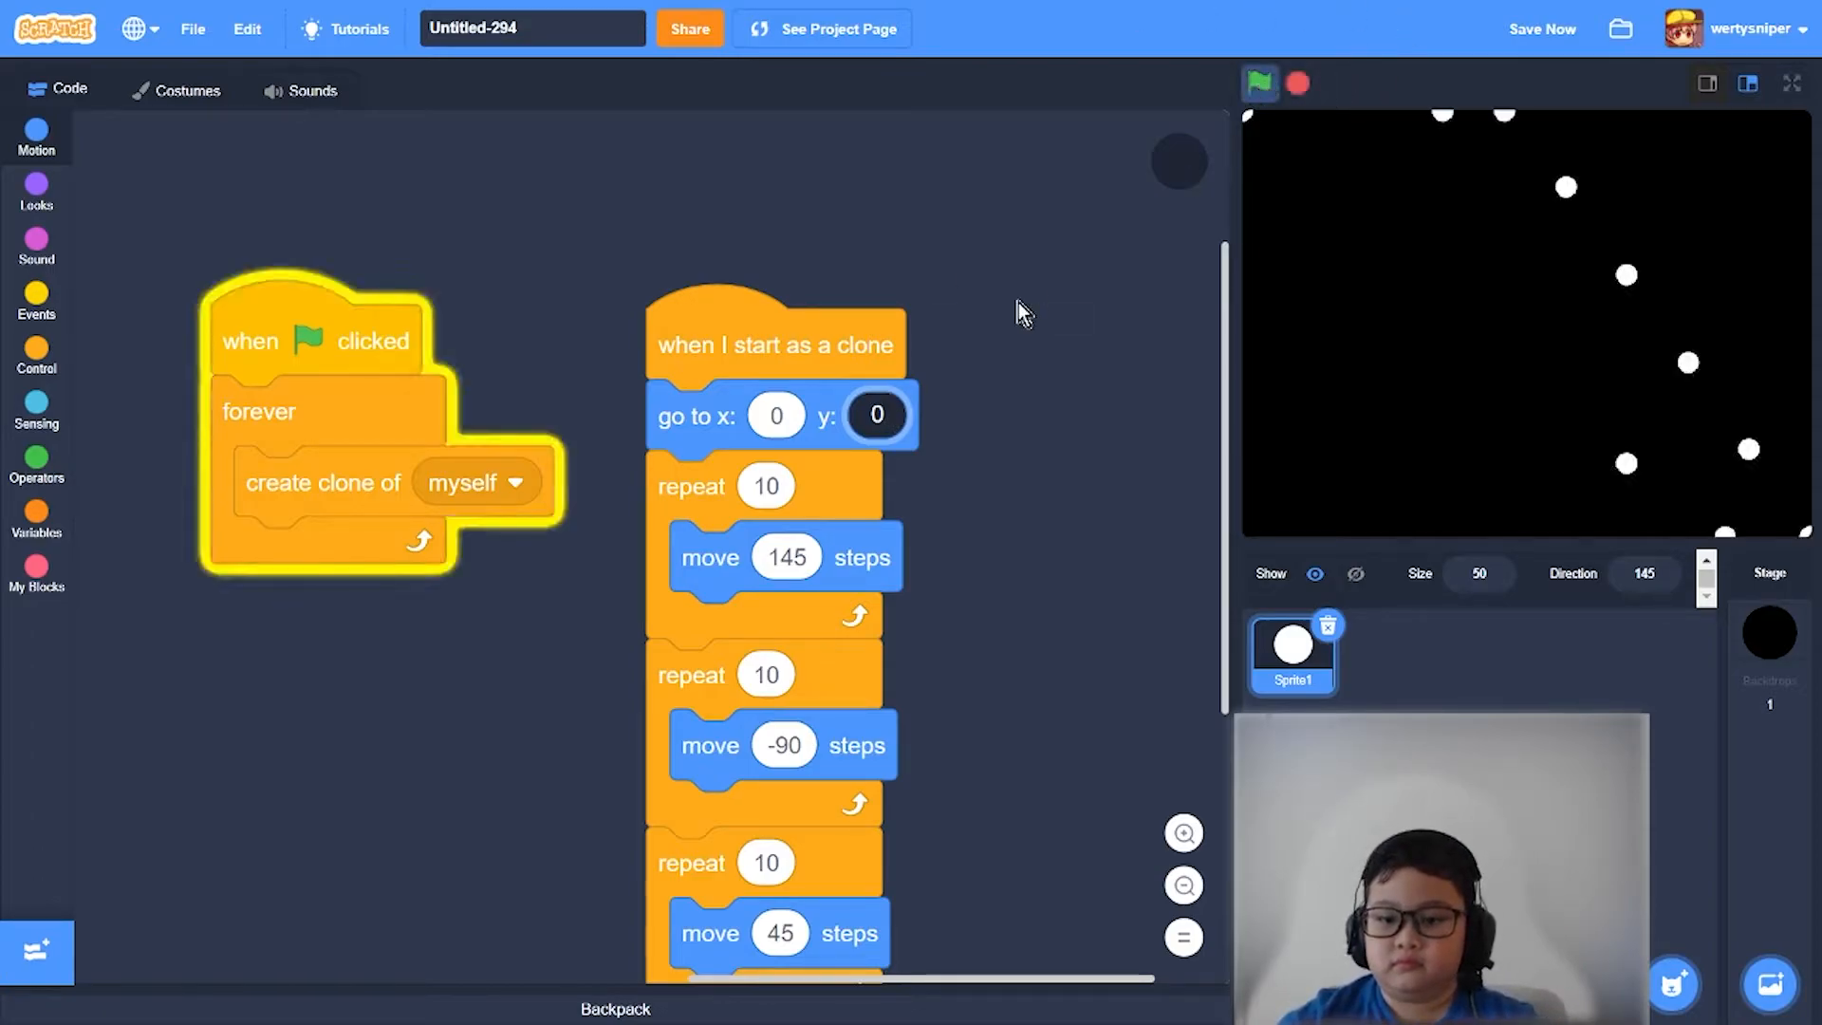
drag(1157, 423, 1198, 432)
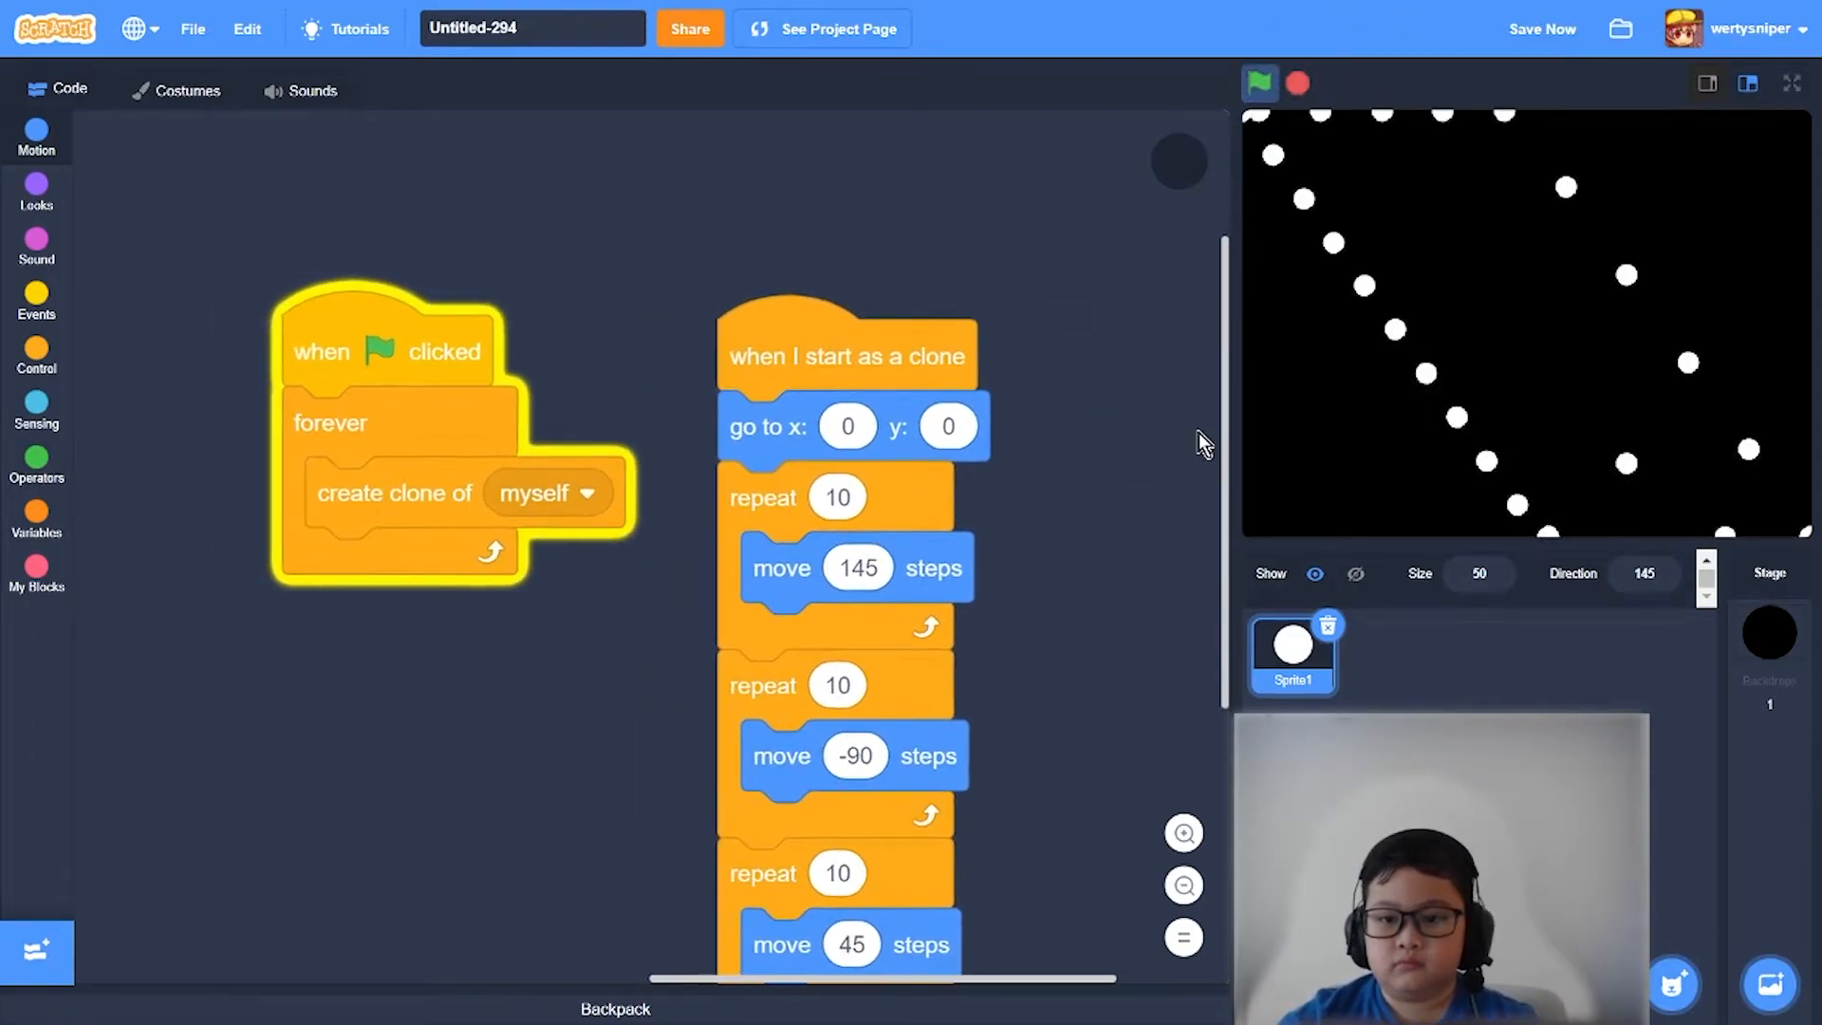
scroll(1194, 427, down, 1)
scroll(1193, 413, down, 1)
scroll(1204, 374, up, 4)
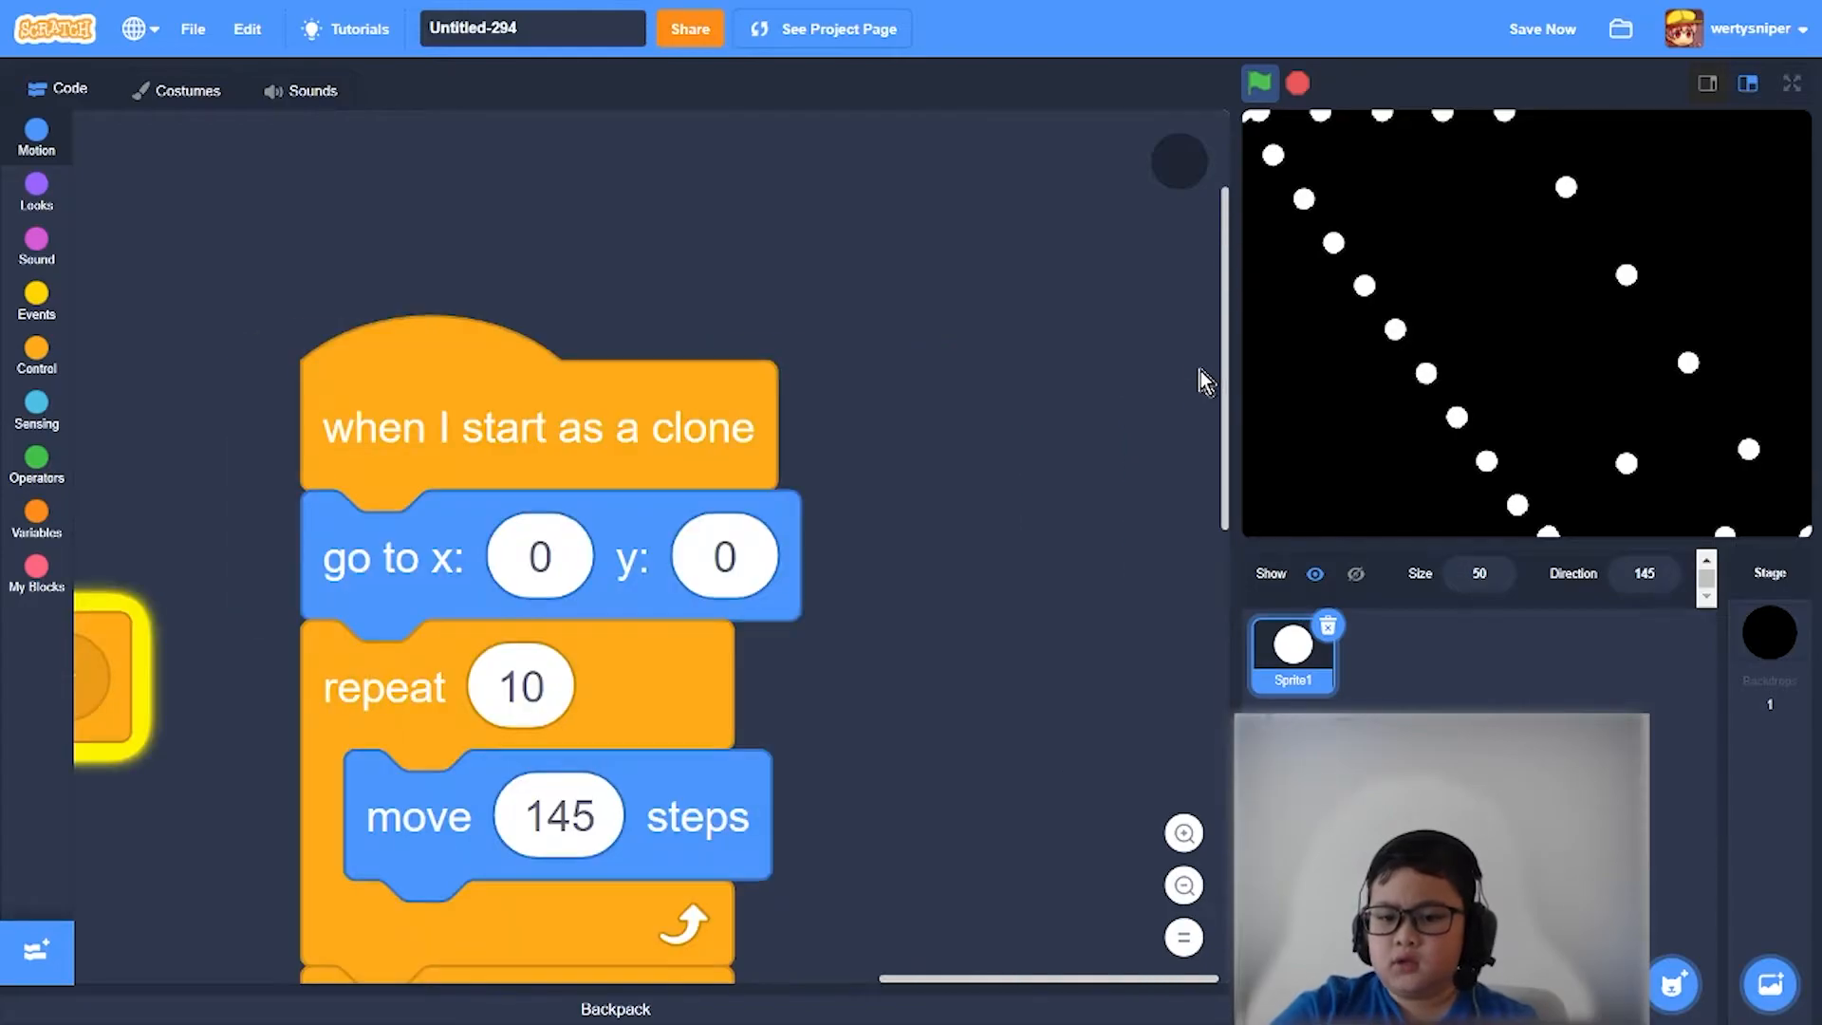
scroll(709, 770, down, 5)
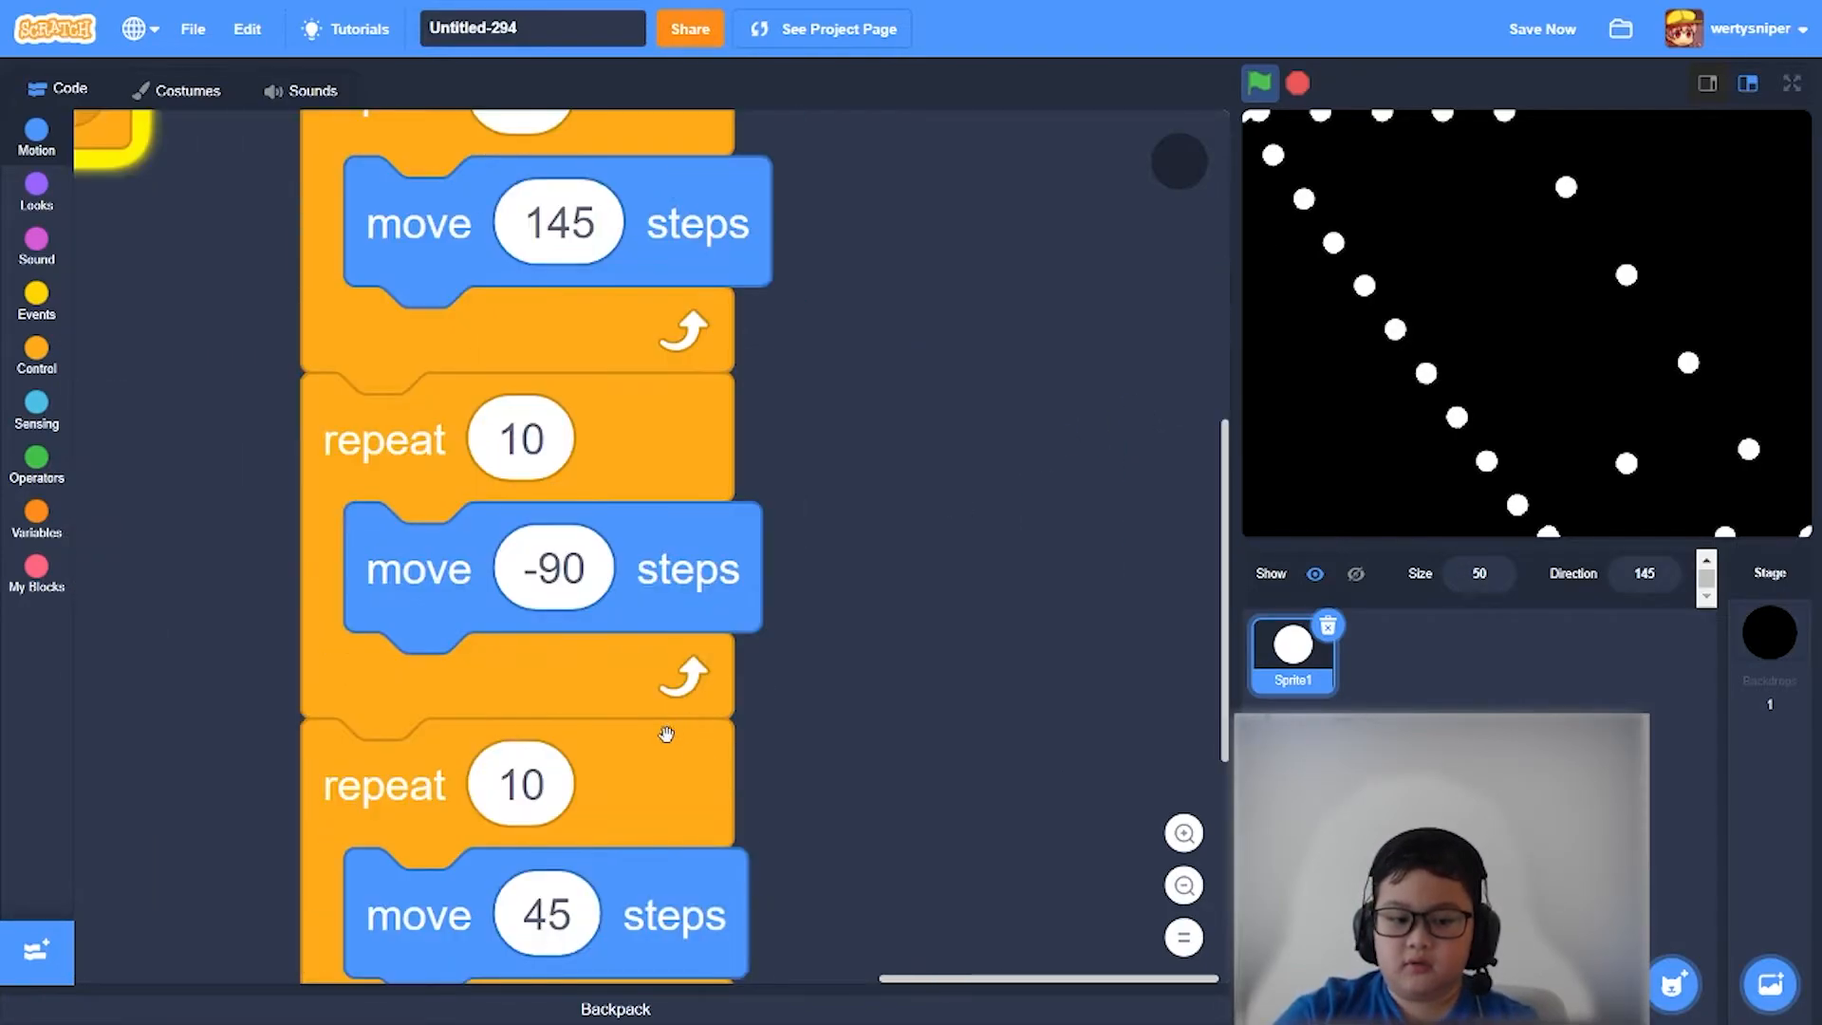
- Change the third loop's move to -45 steps and run again to check the dotted path
click(517, 928)
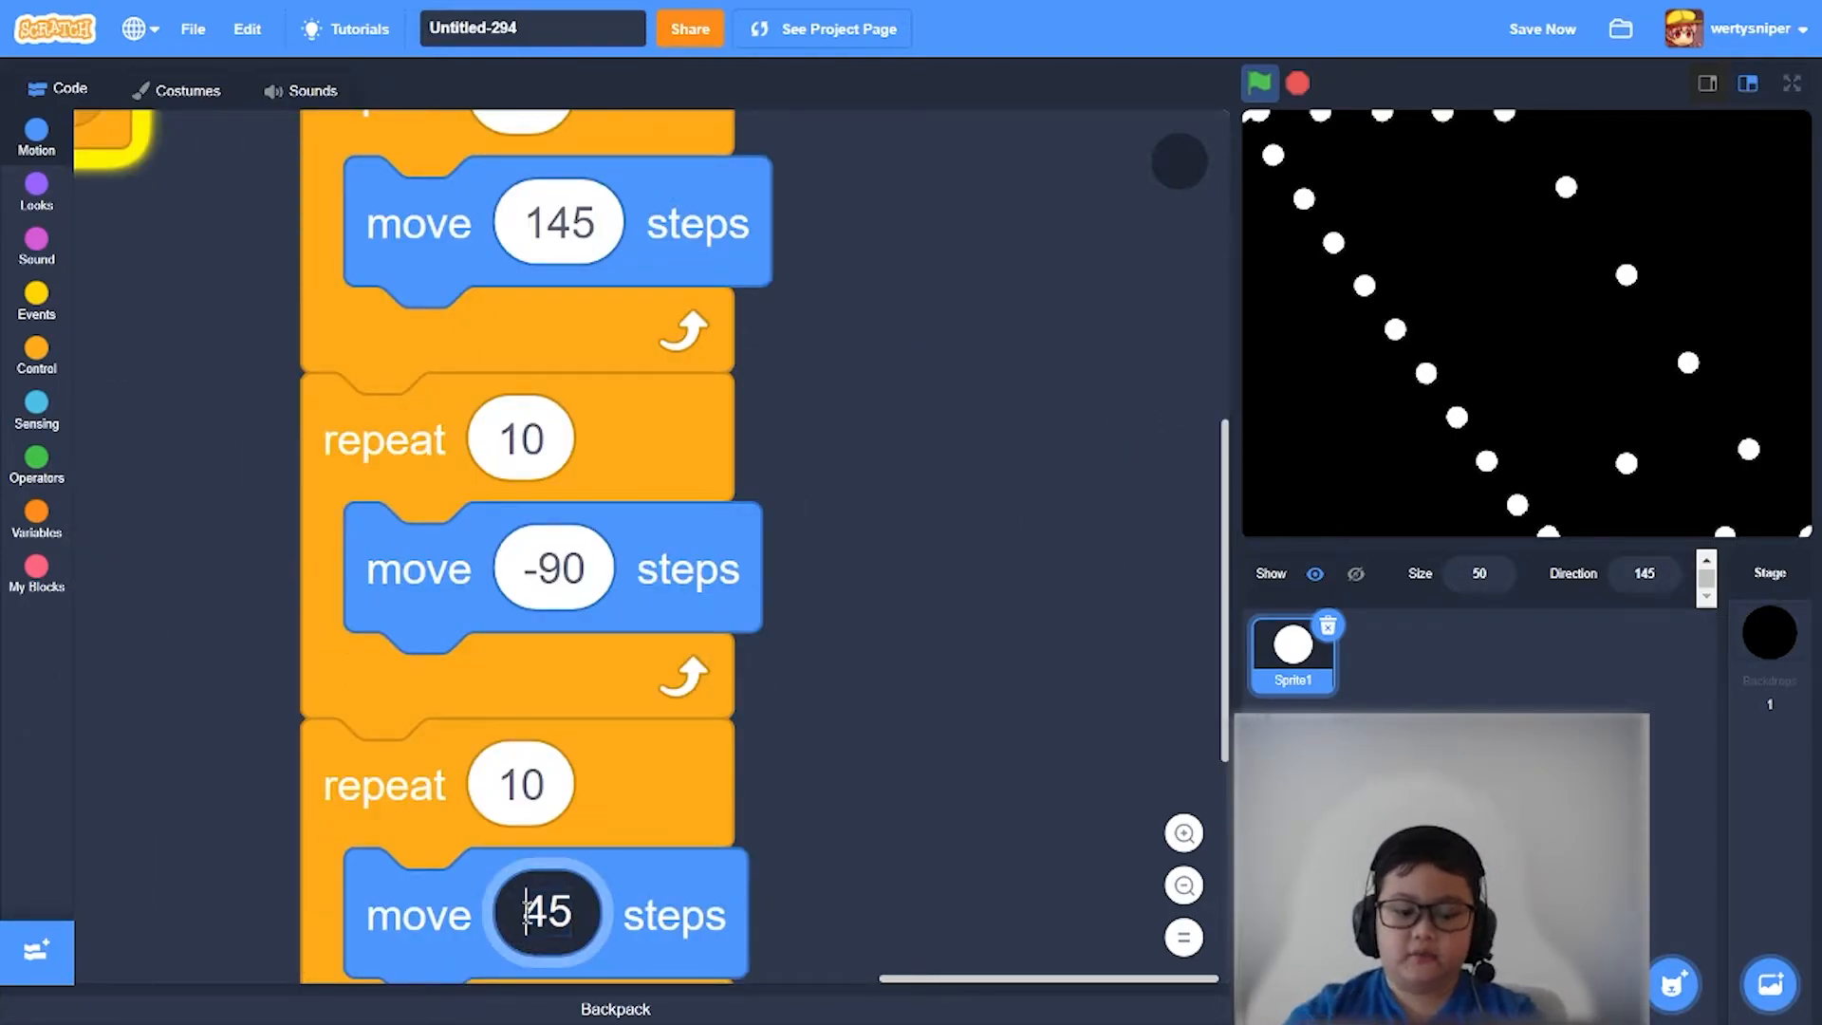
text(-)
scroll(1115, 597, up, 3)
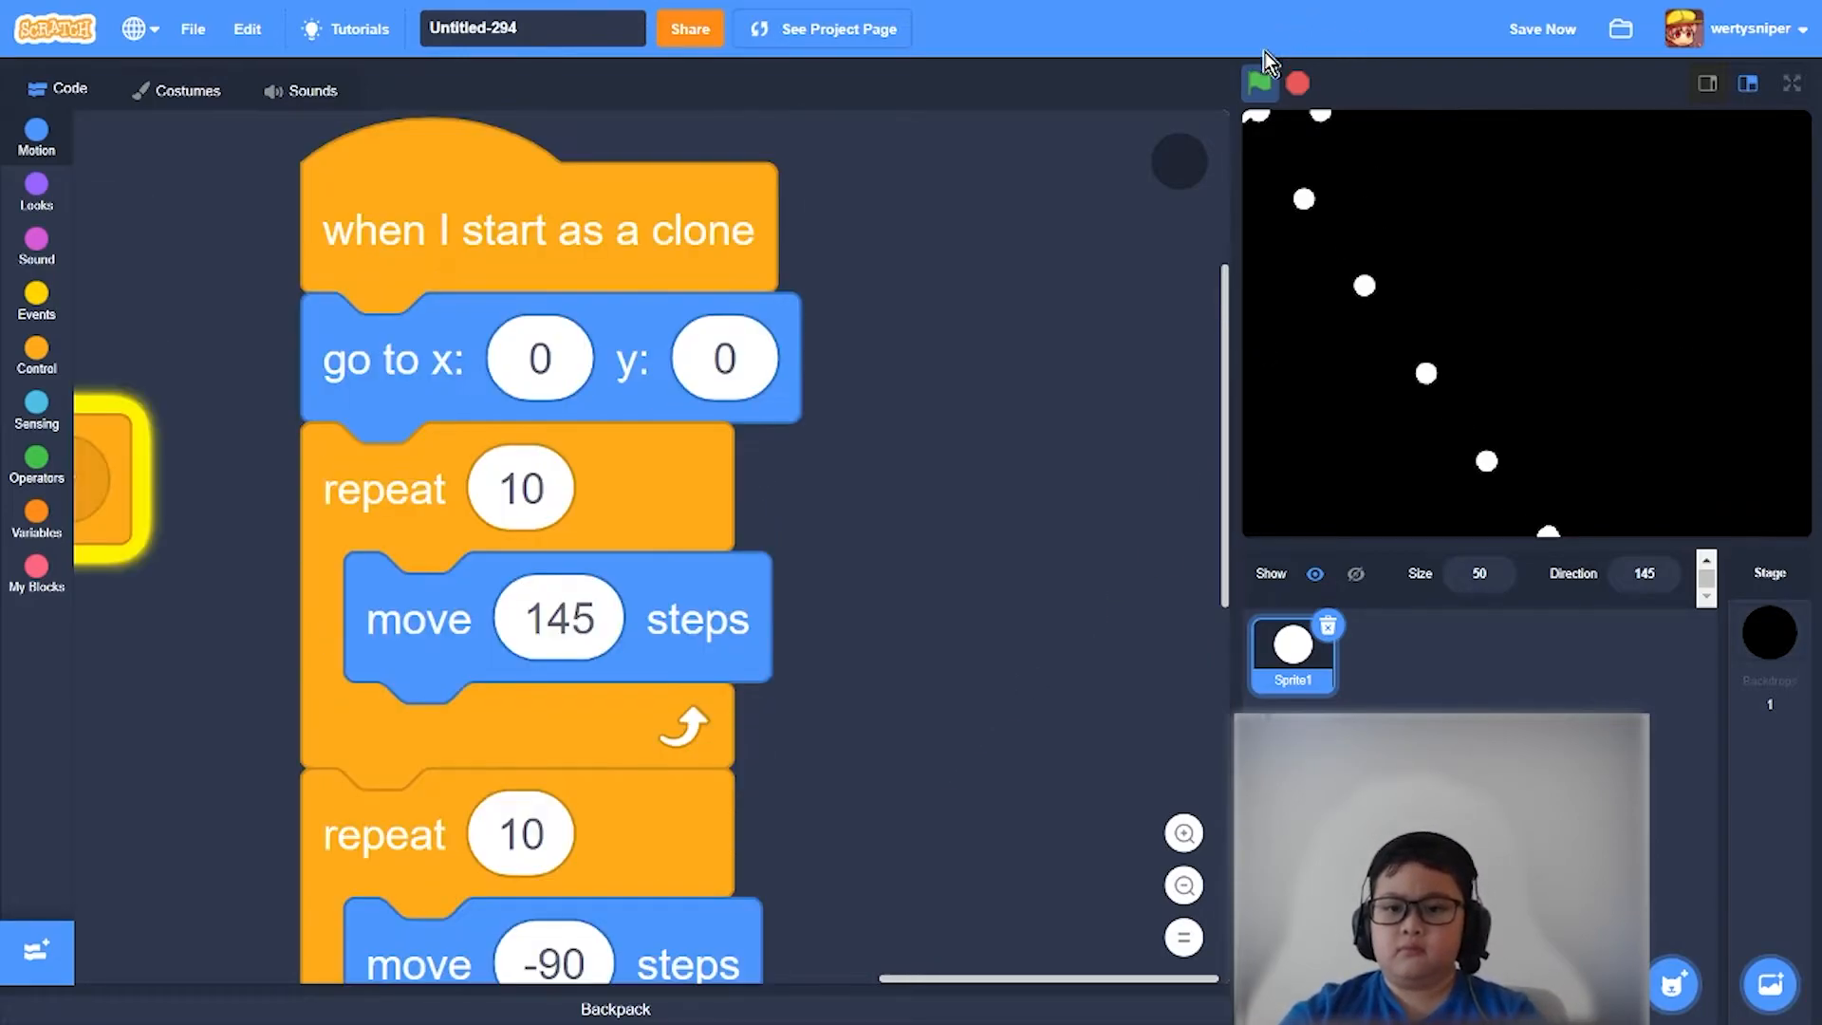
click(1259, 83)
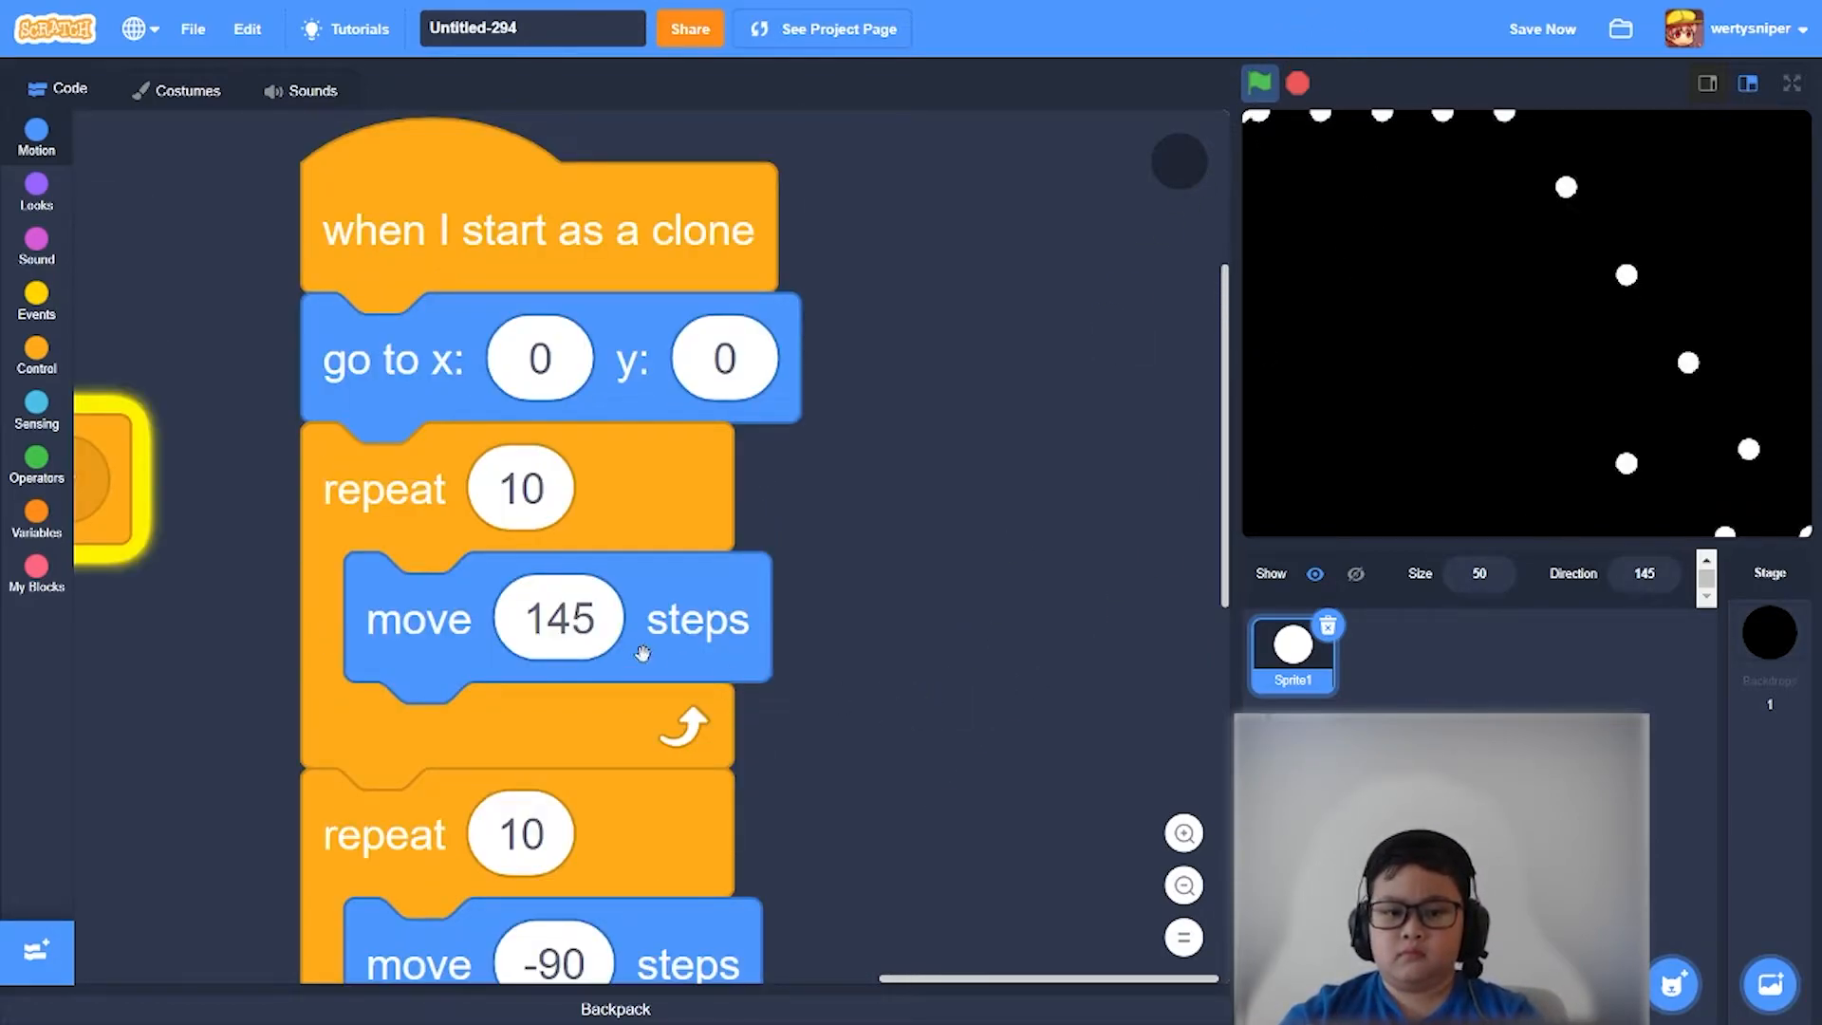
scroll(641, 652, down, 2)
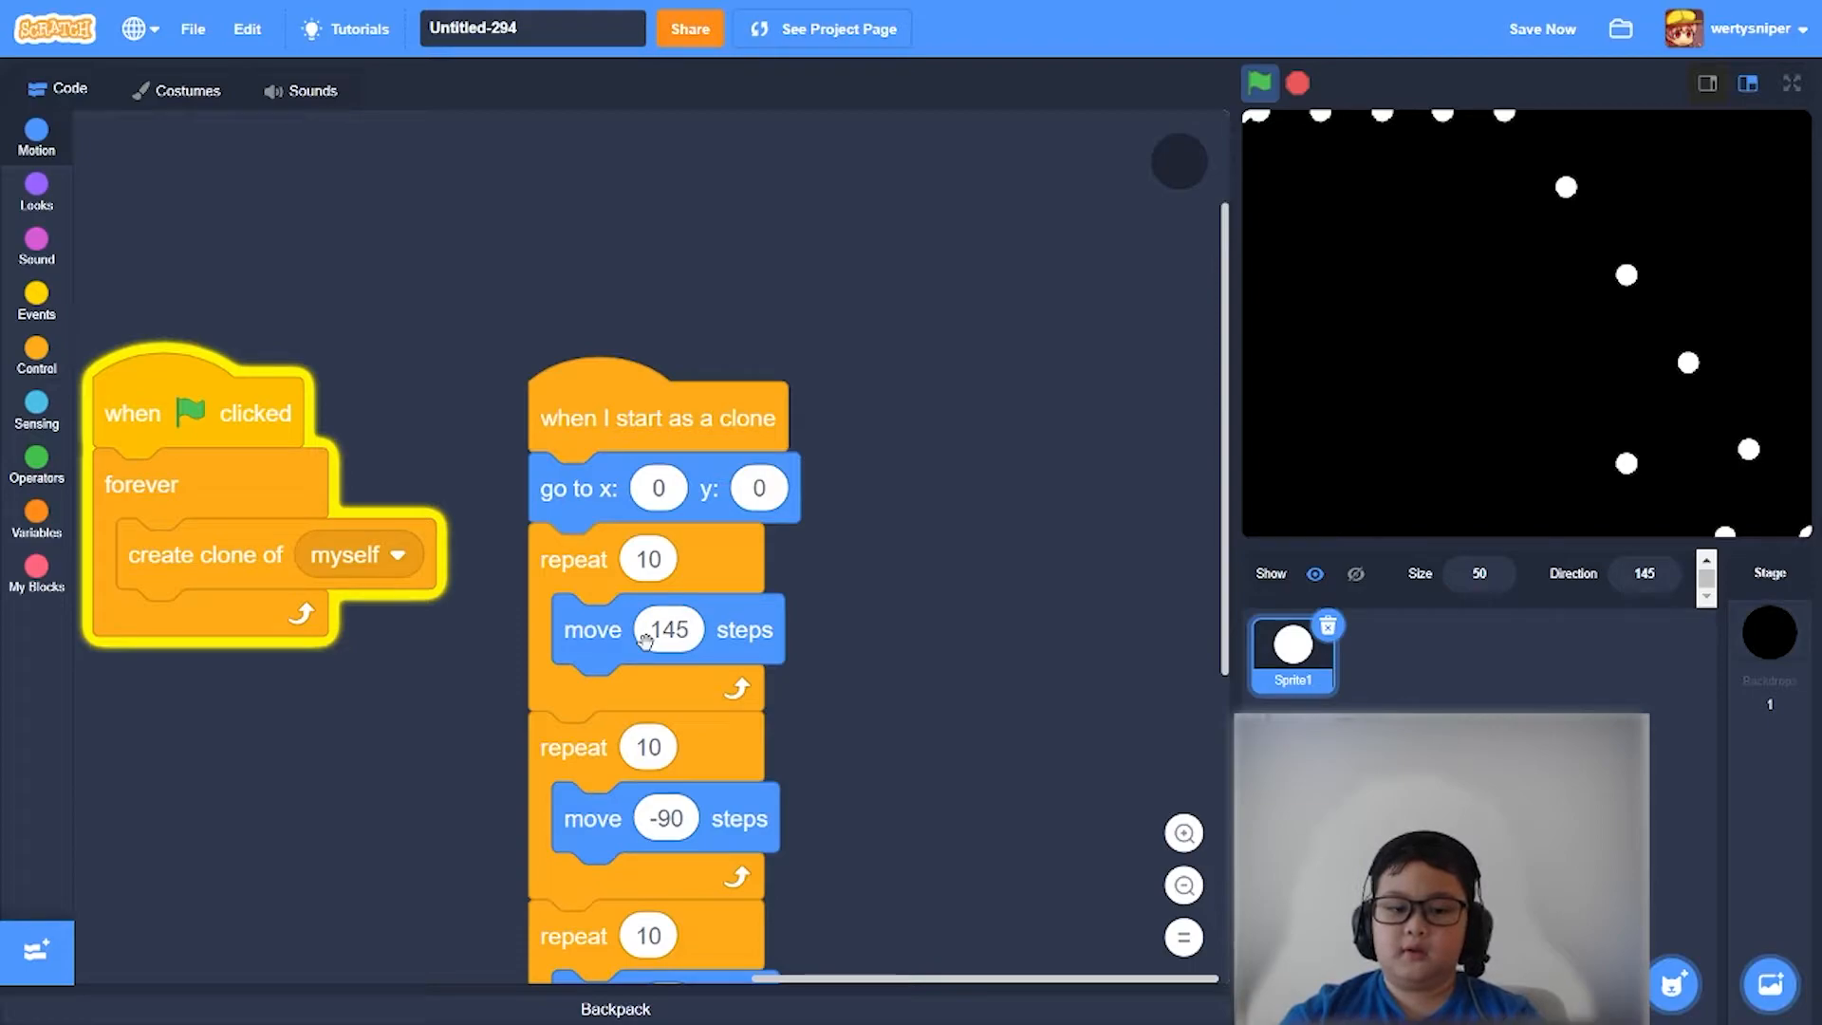
click(36, 136)
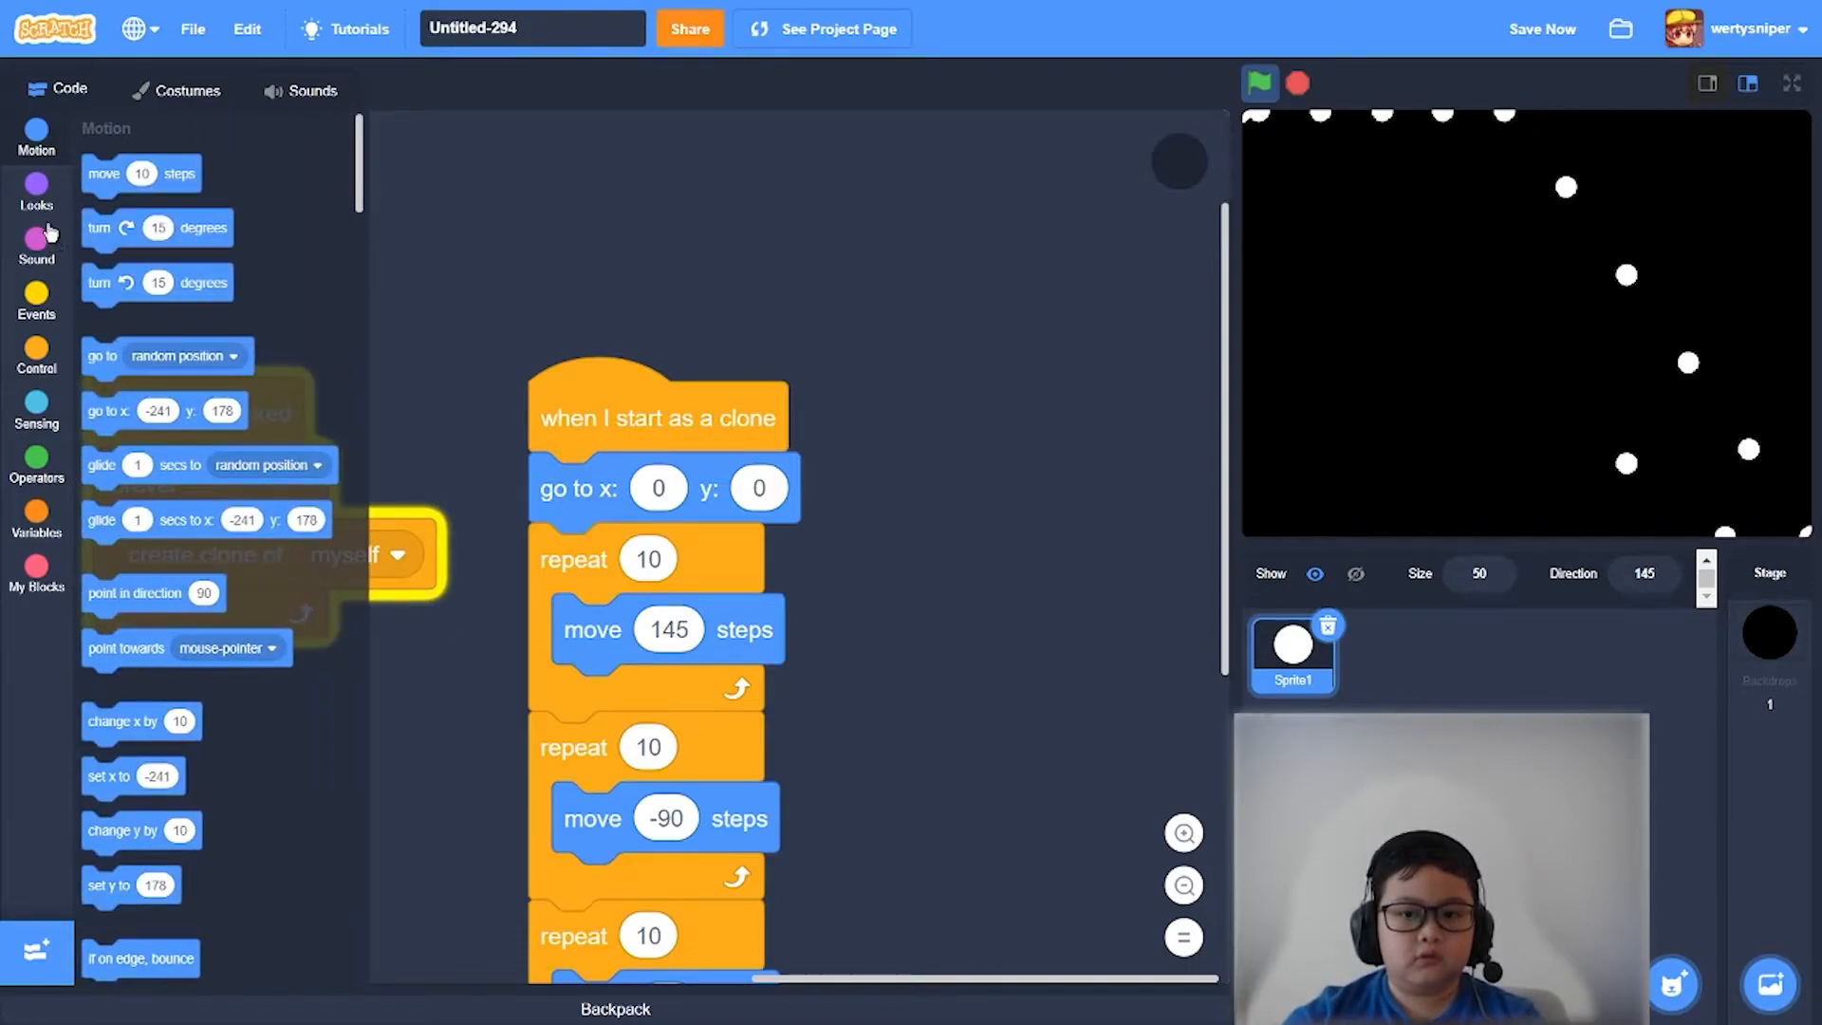
click(863, 712)
scroll(997, 687, up, 1)
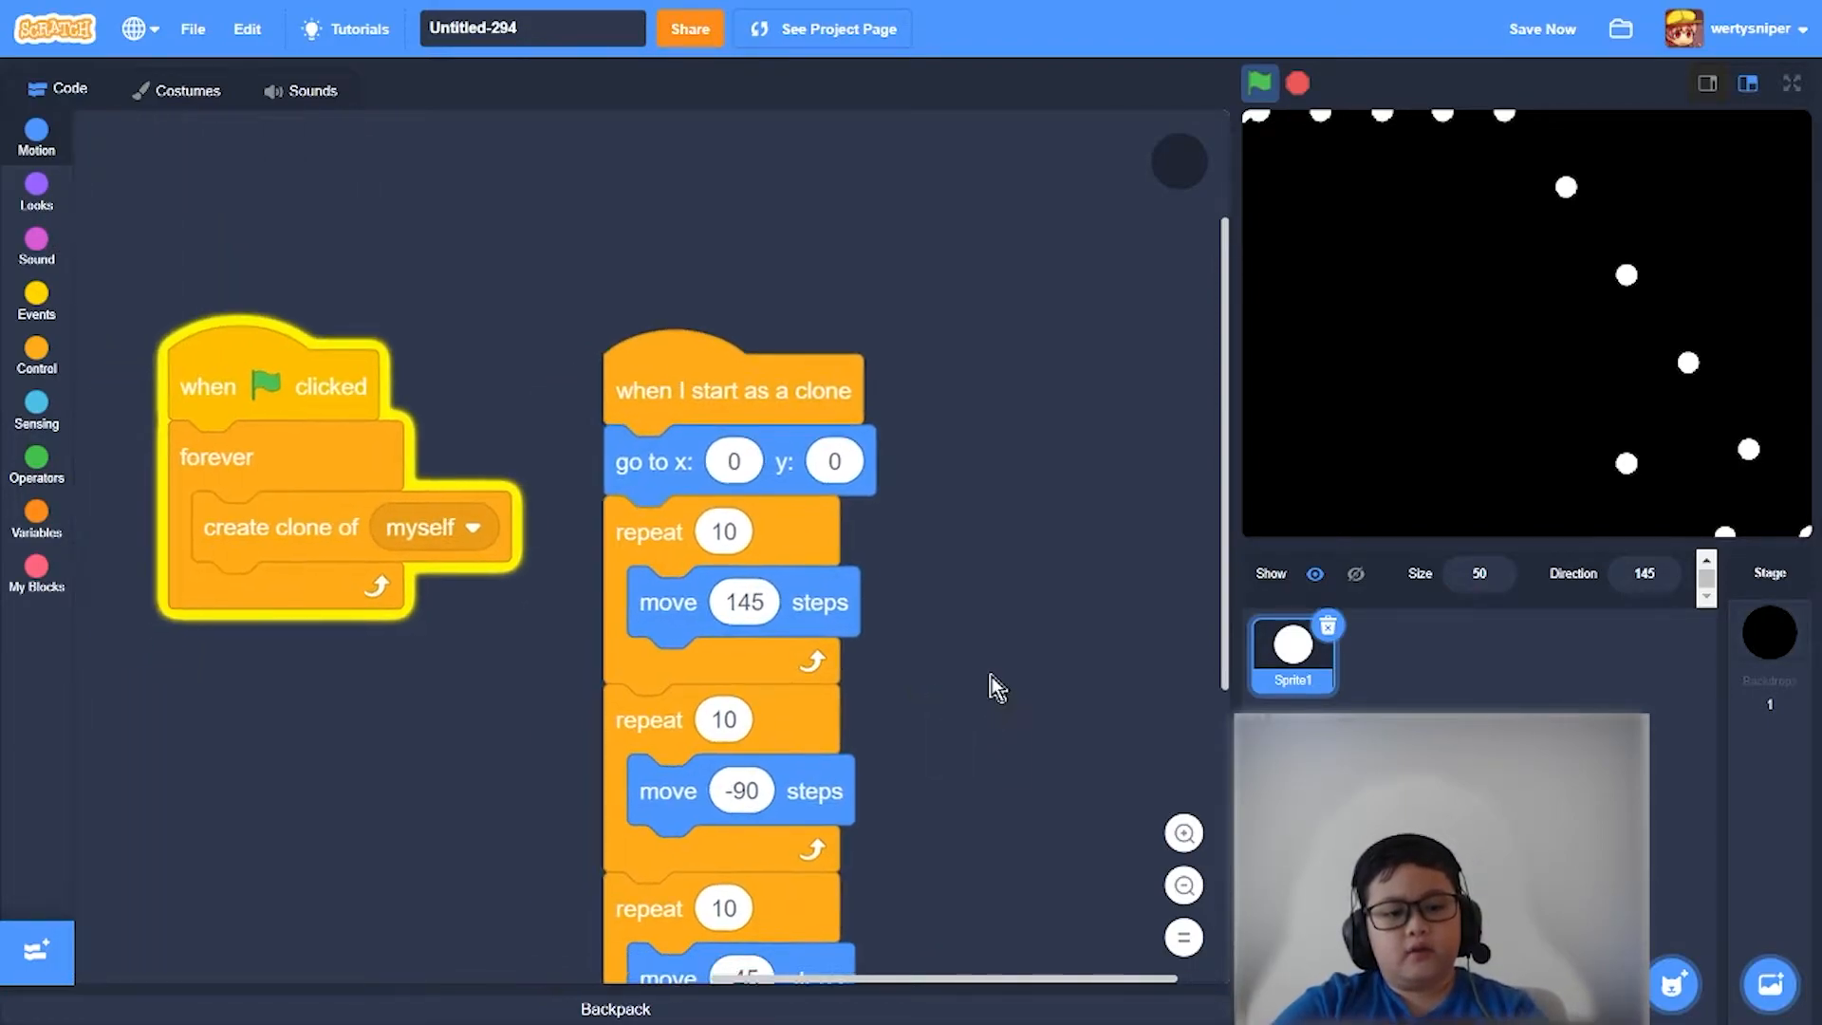
- Add a move 10 steps block inside each of the three repeat loops
click(36, 136)
drag(107, 175, 1129, 734)
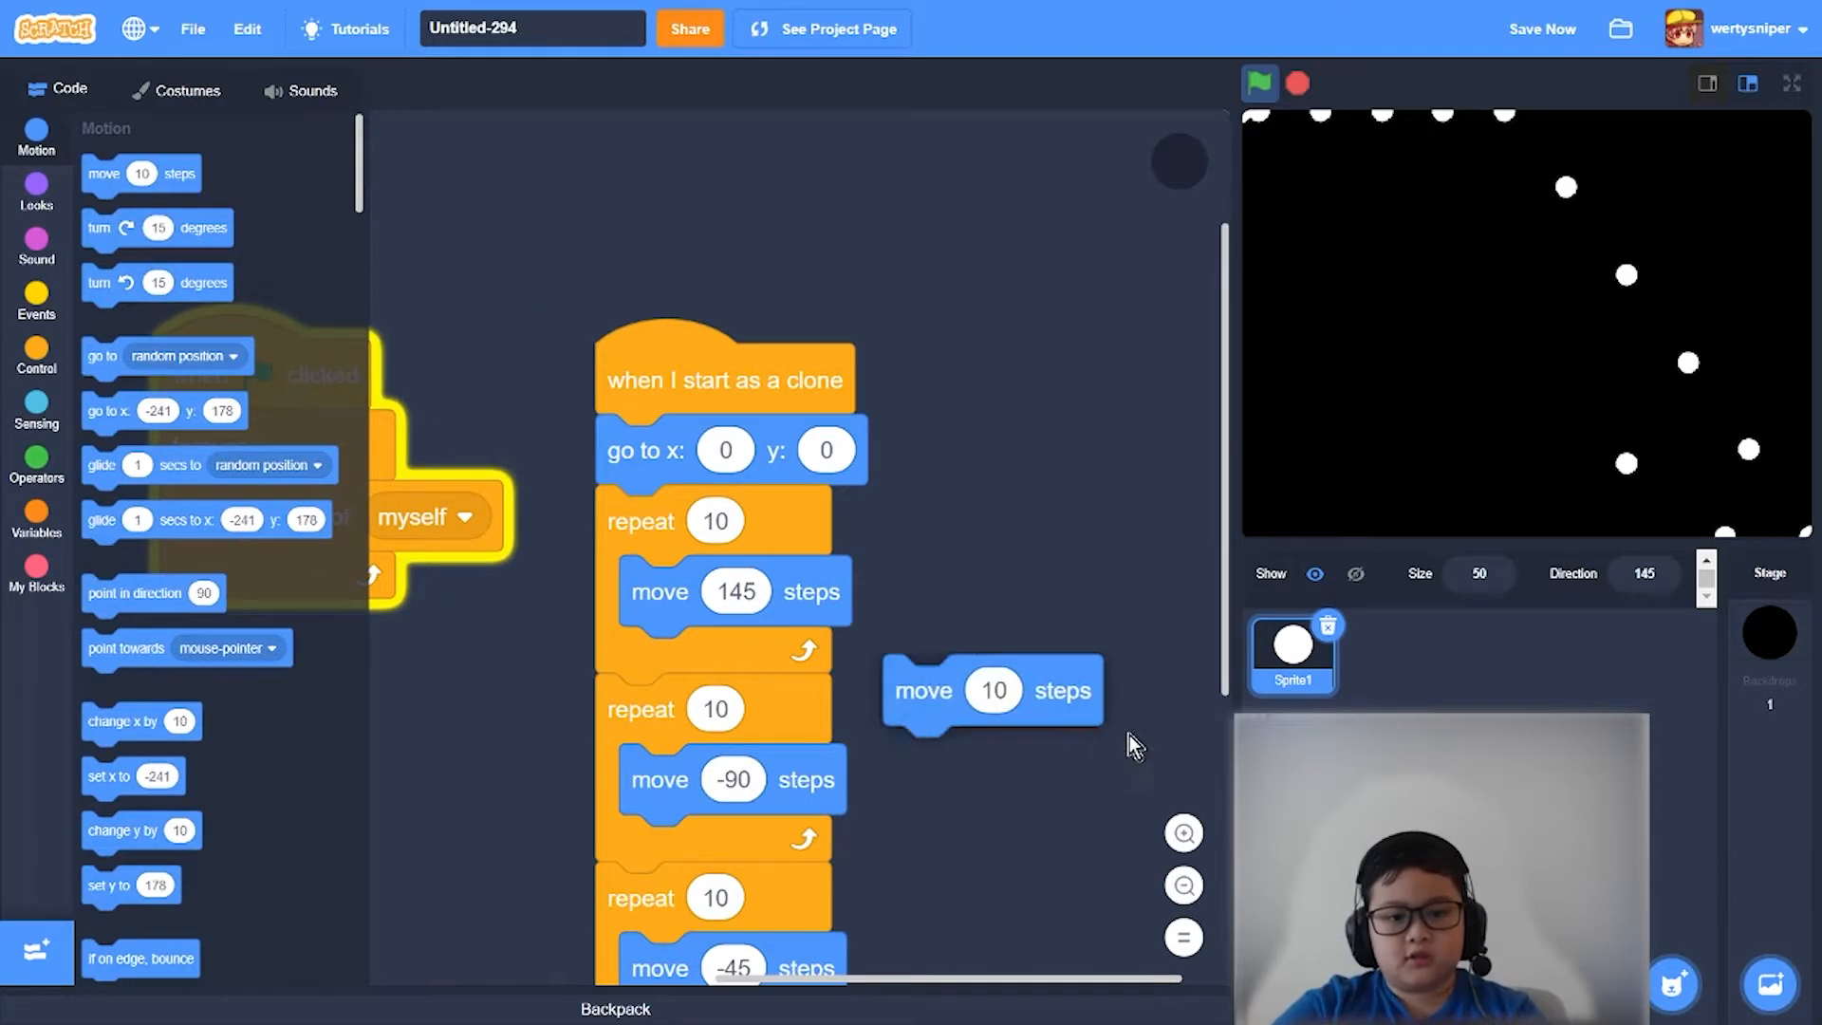
scroll(1075, 684, down, 2)
click(1297, 83)
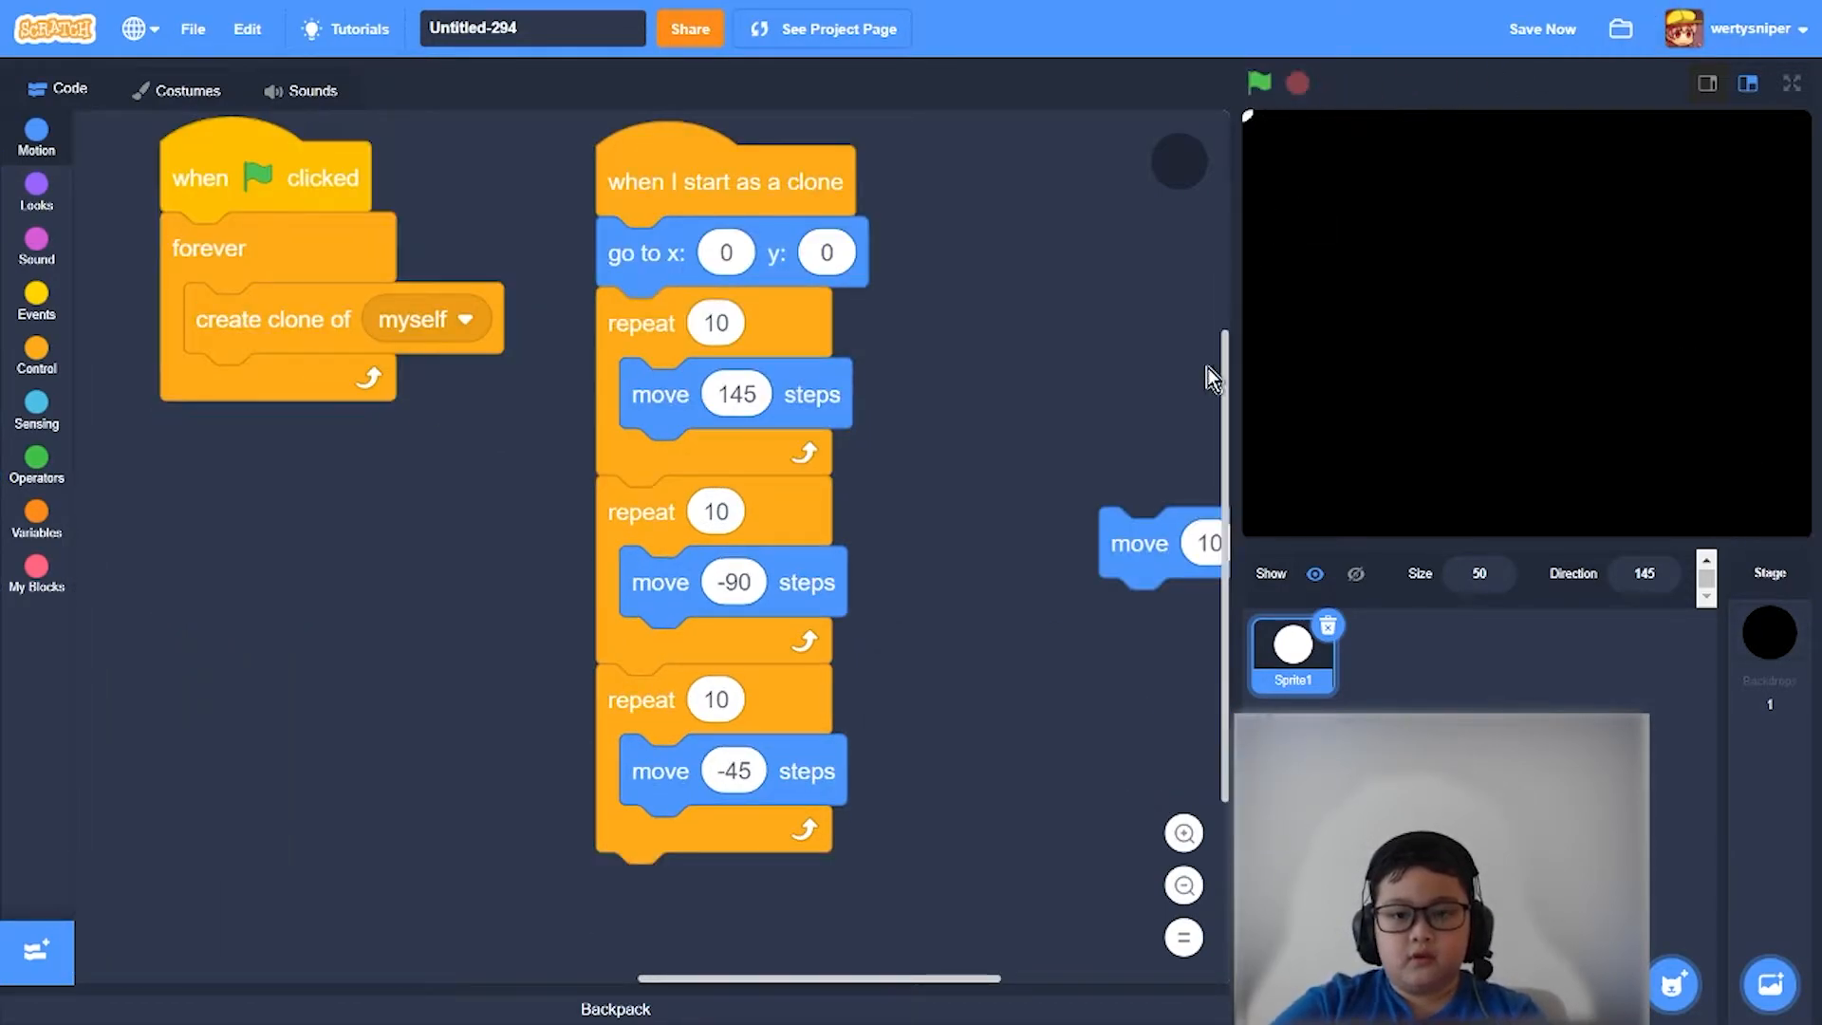
drag(1139, 544, 628, 466)
click(36, 135)
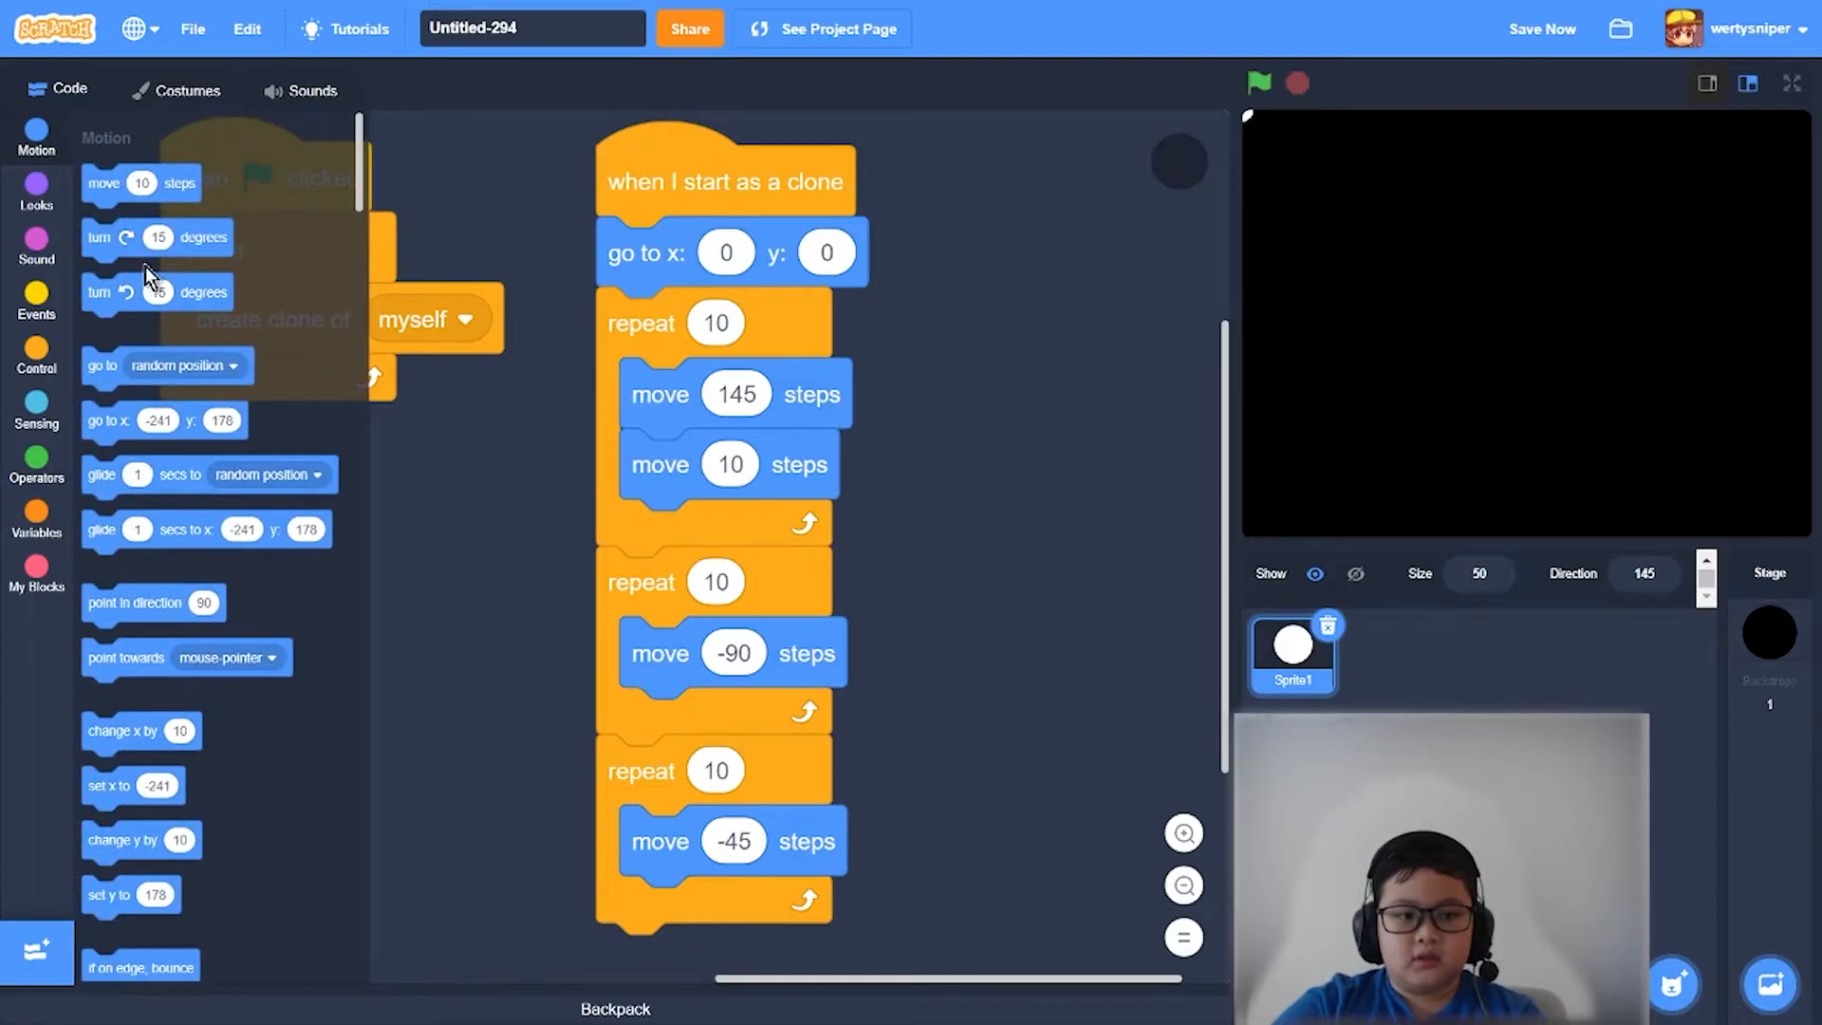
mouse_move(104, 173)
mouse_down()
mouse_move(663, 716)
mouse_move(663, 748)
mouse_up()
scroll(641, 648, down, 5)
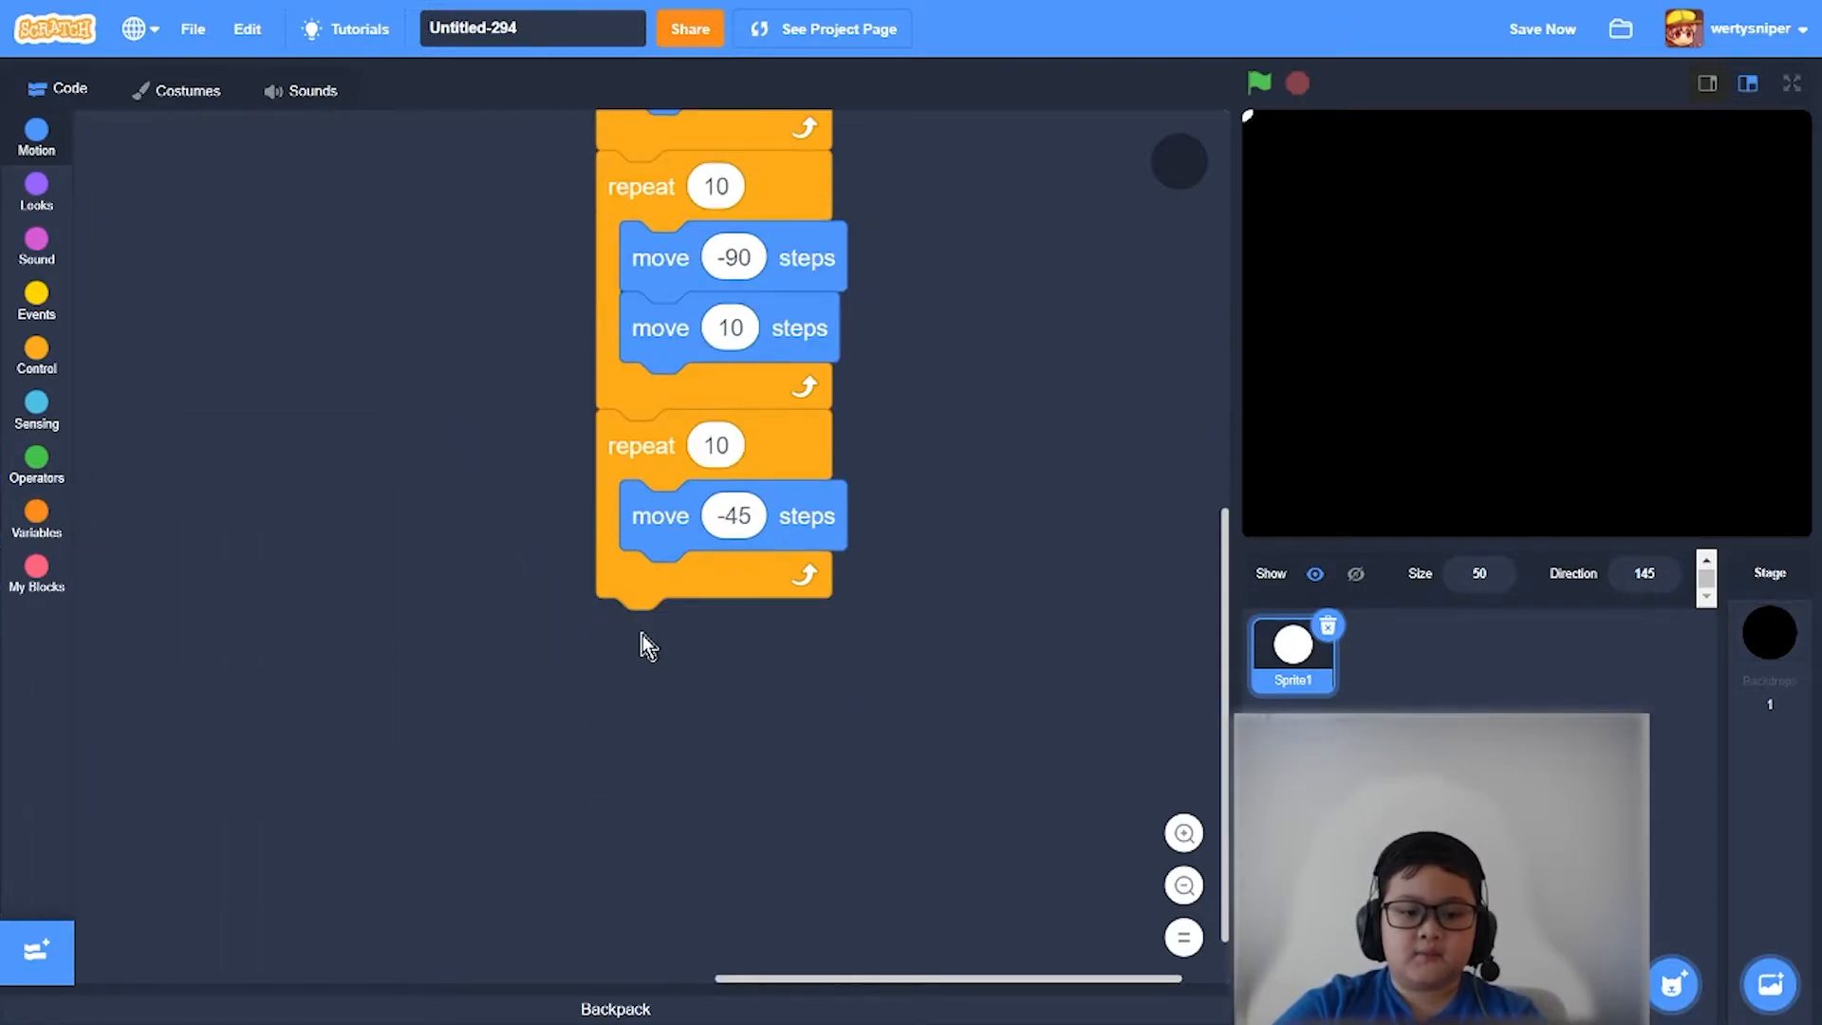
click(36, 136)
drag(104, 182, 670, 586)
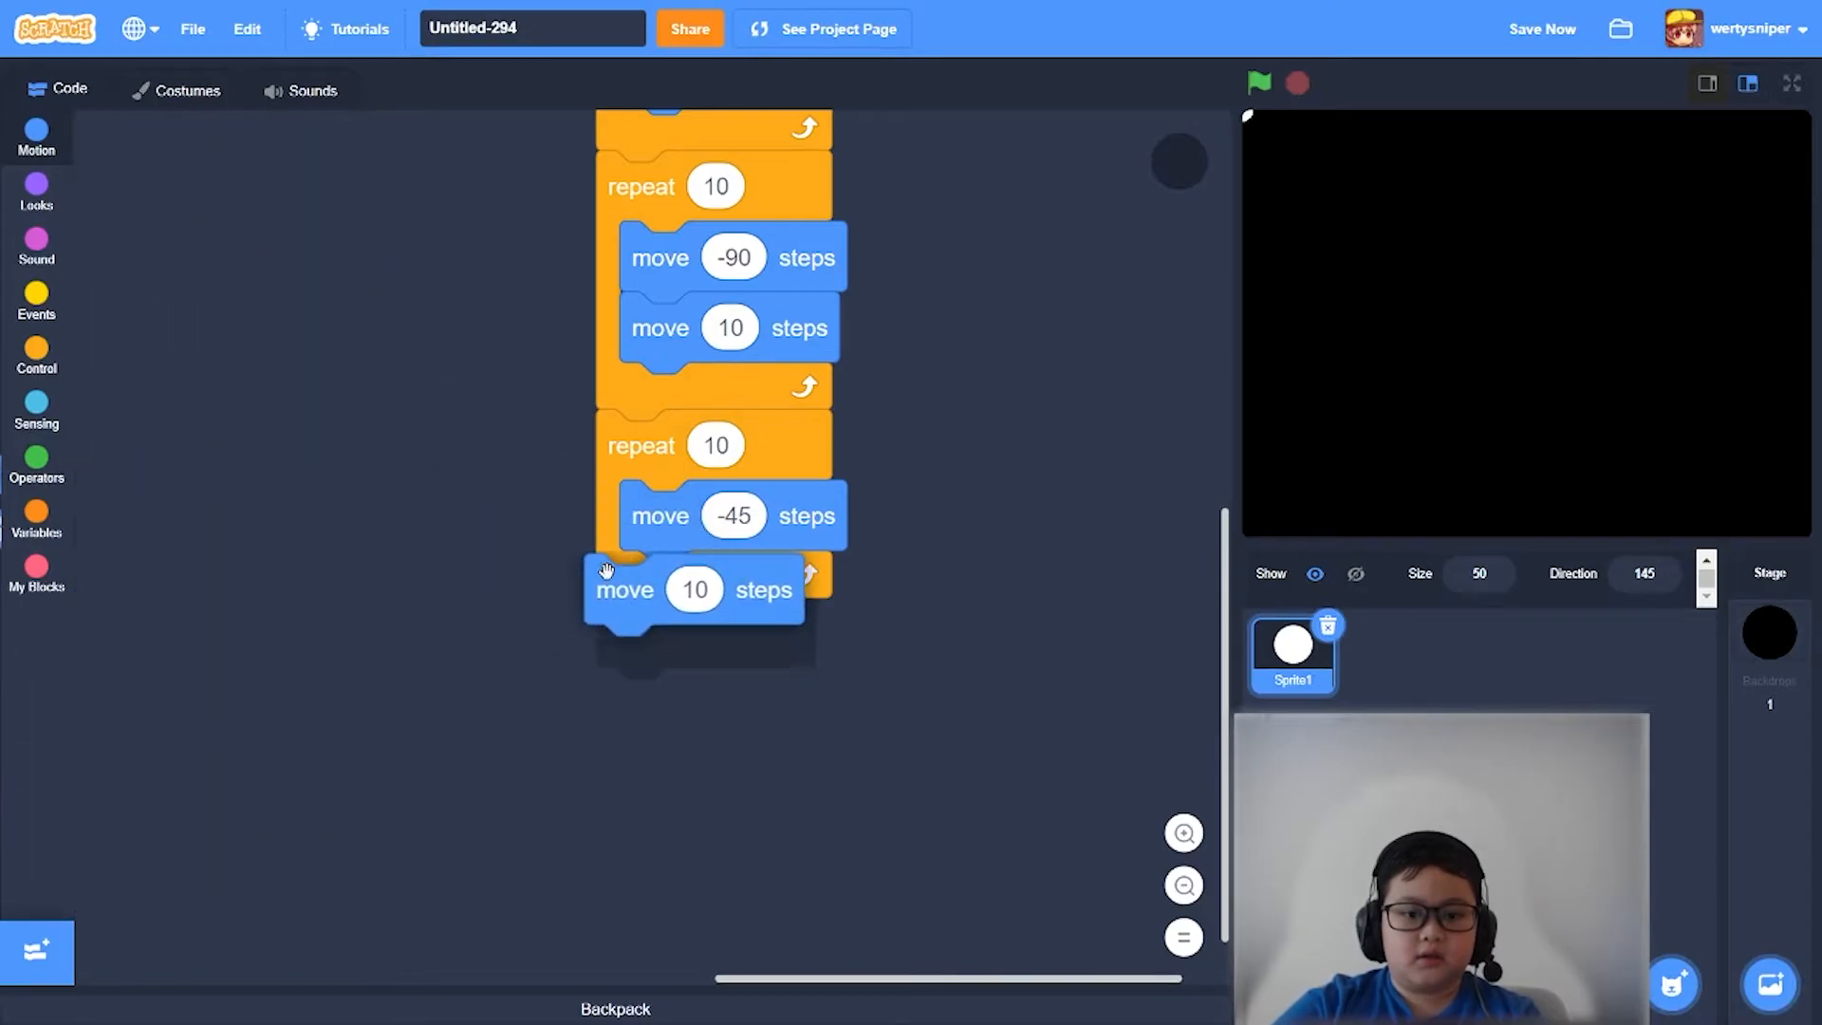
- Run the project to test the extra moves, then stop it
click(1260, 84)
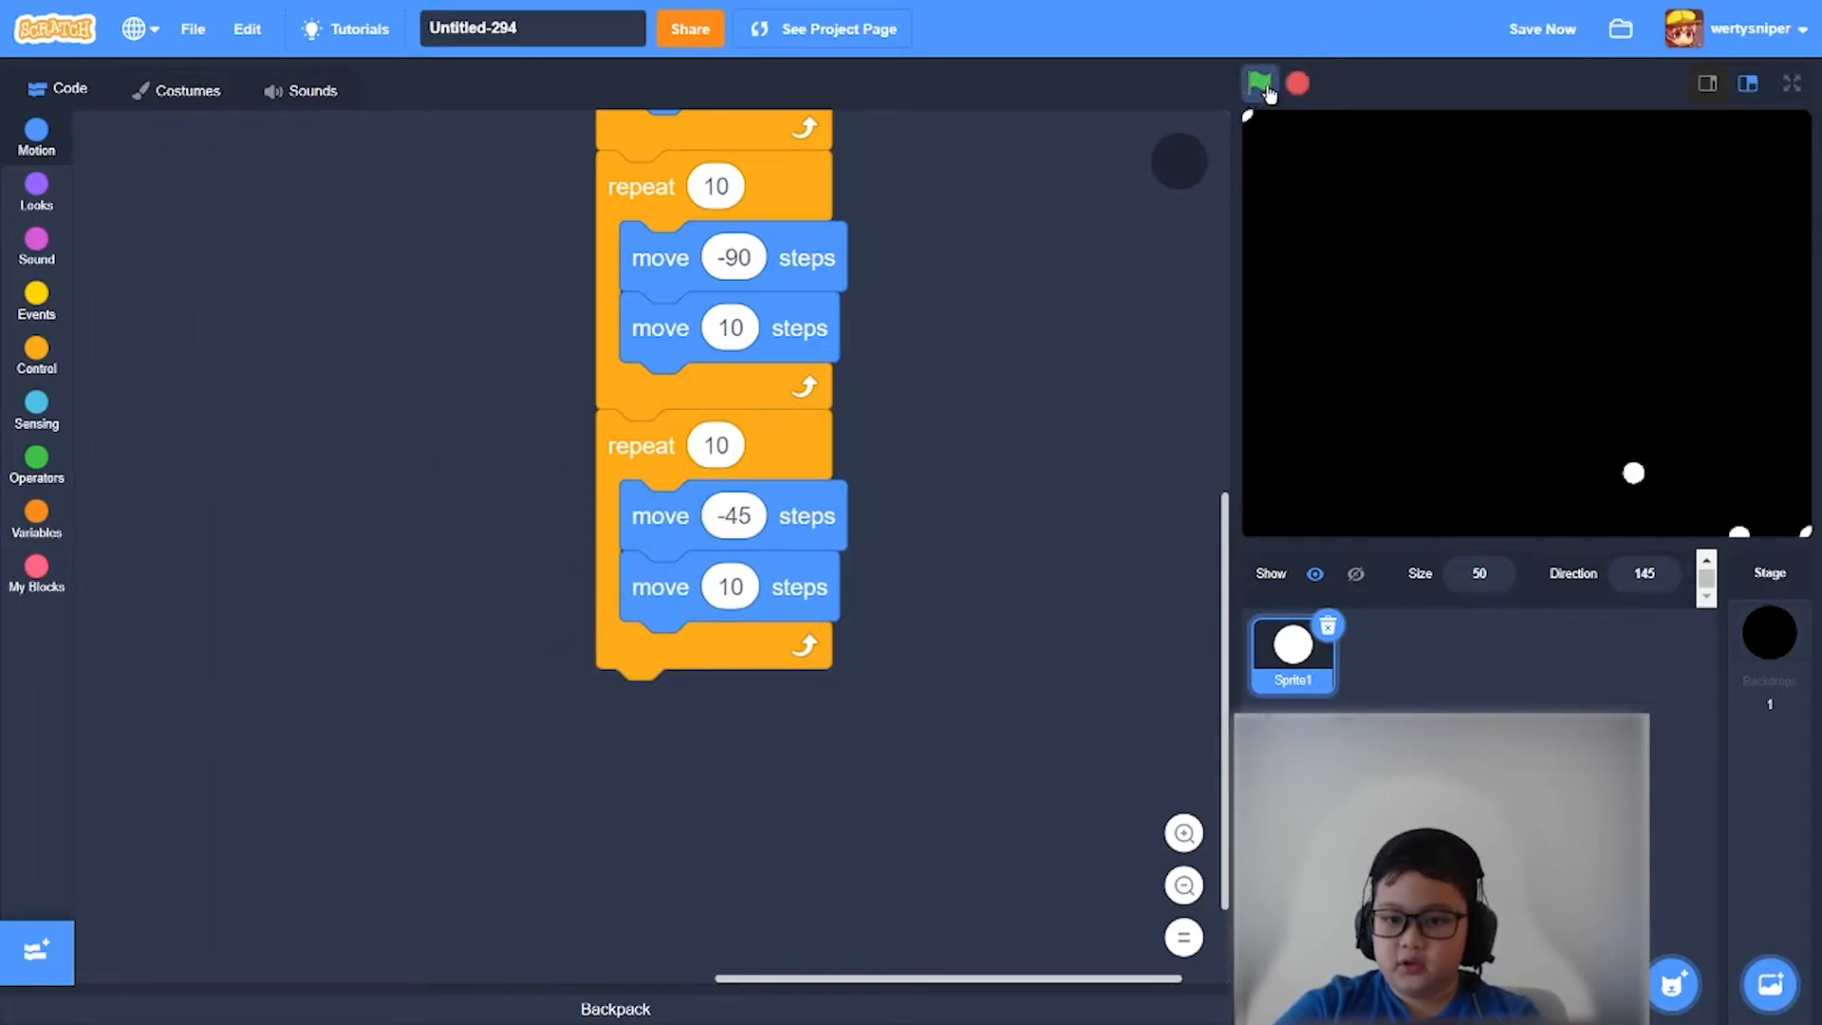
scroll(1077, 617, up, 5)
scroll(1077, 617, up, 5)
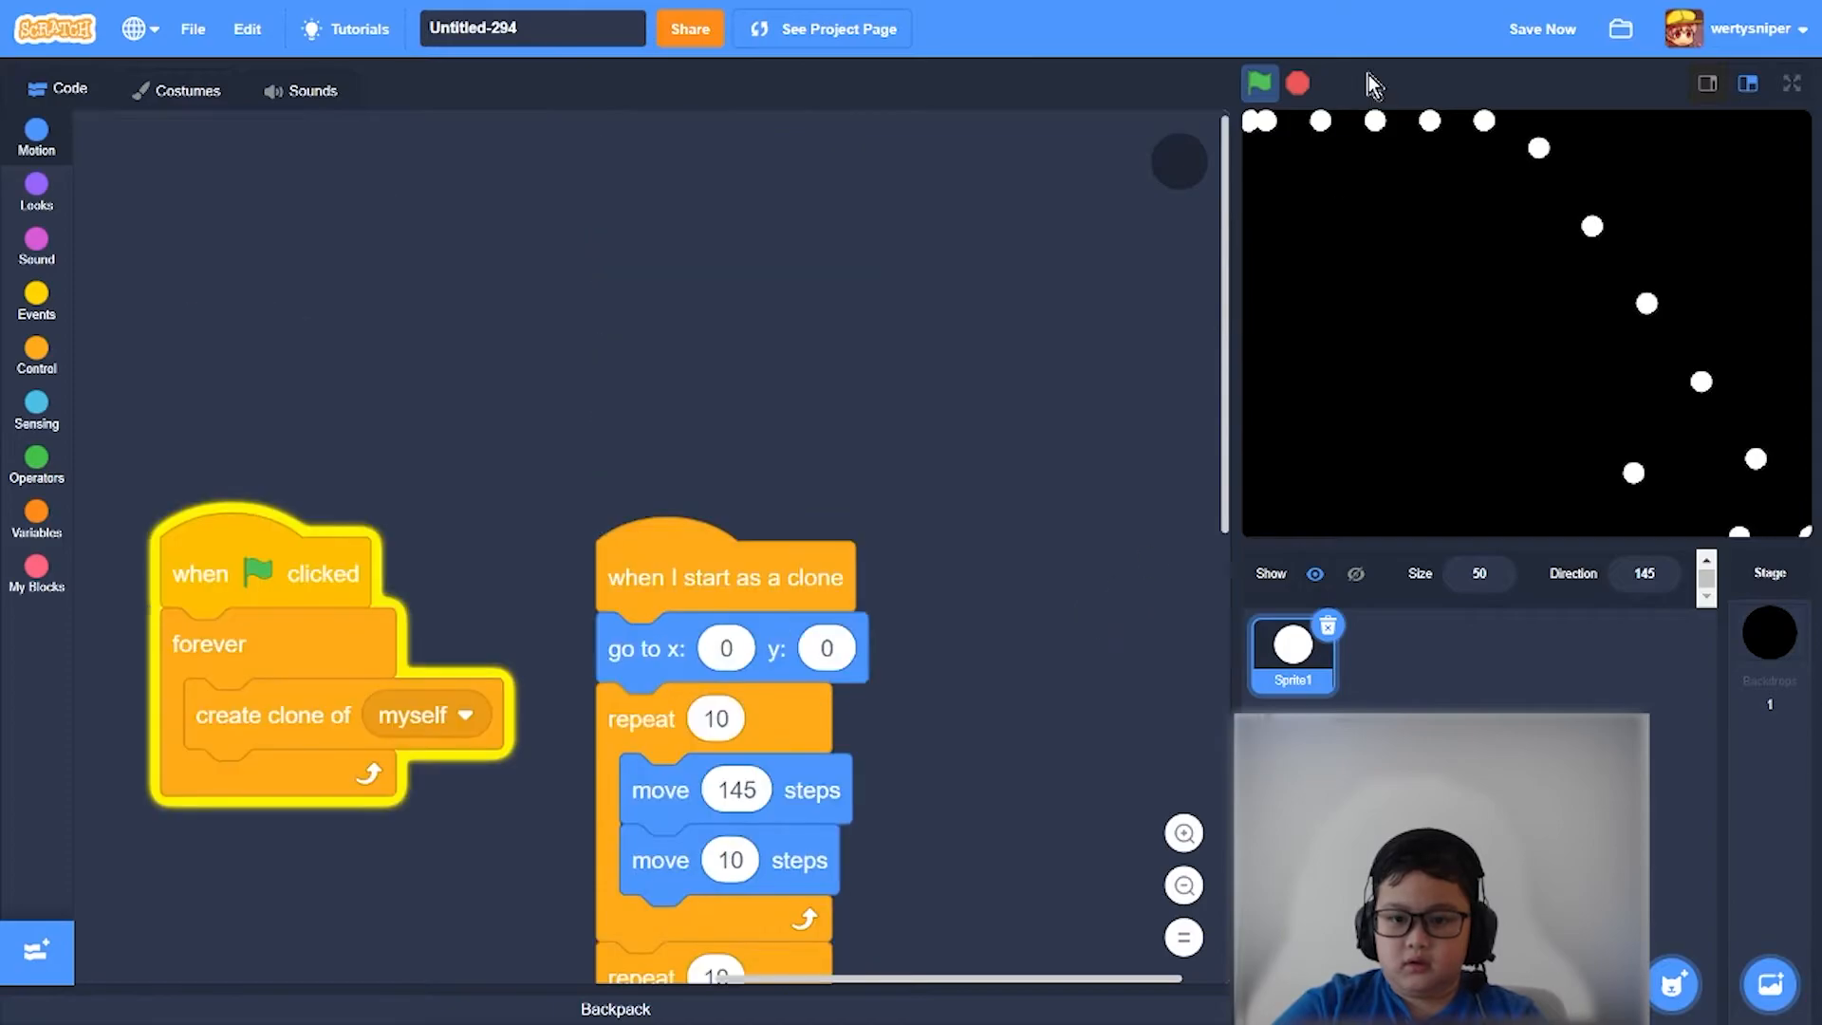
click(1296, 87)
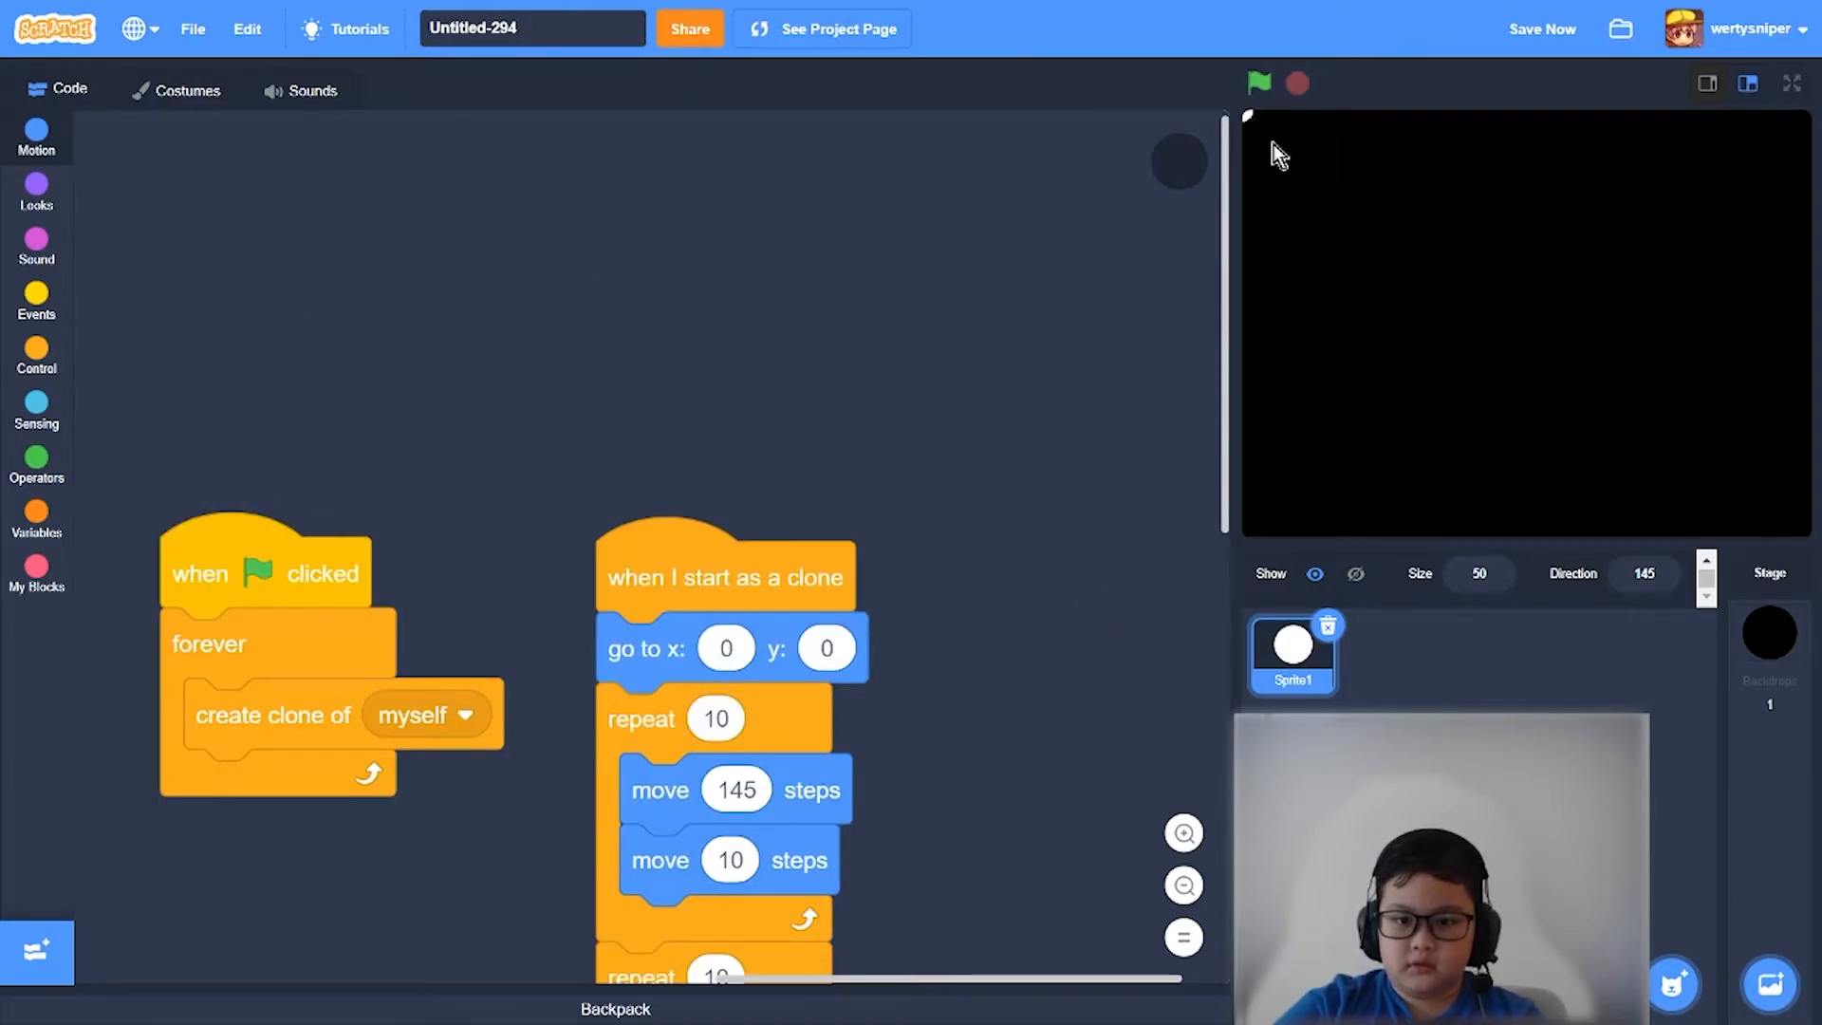
- Place go to x: -241 y: 178 at the flag script's start and run the project
drag(427, 319, 856, 405)
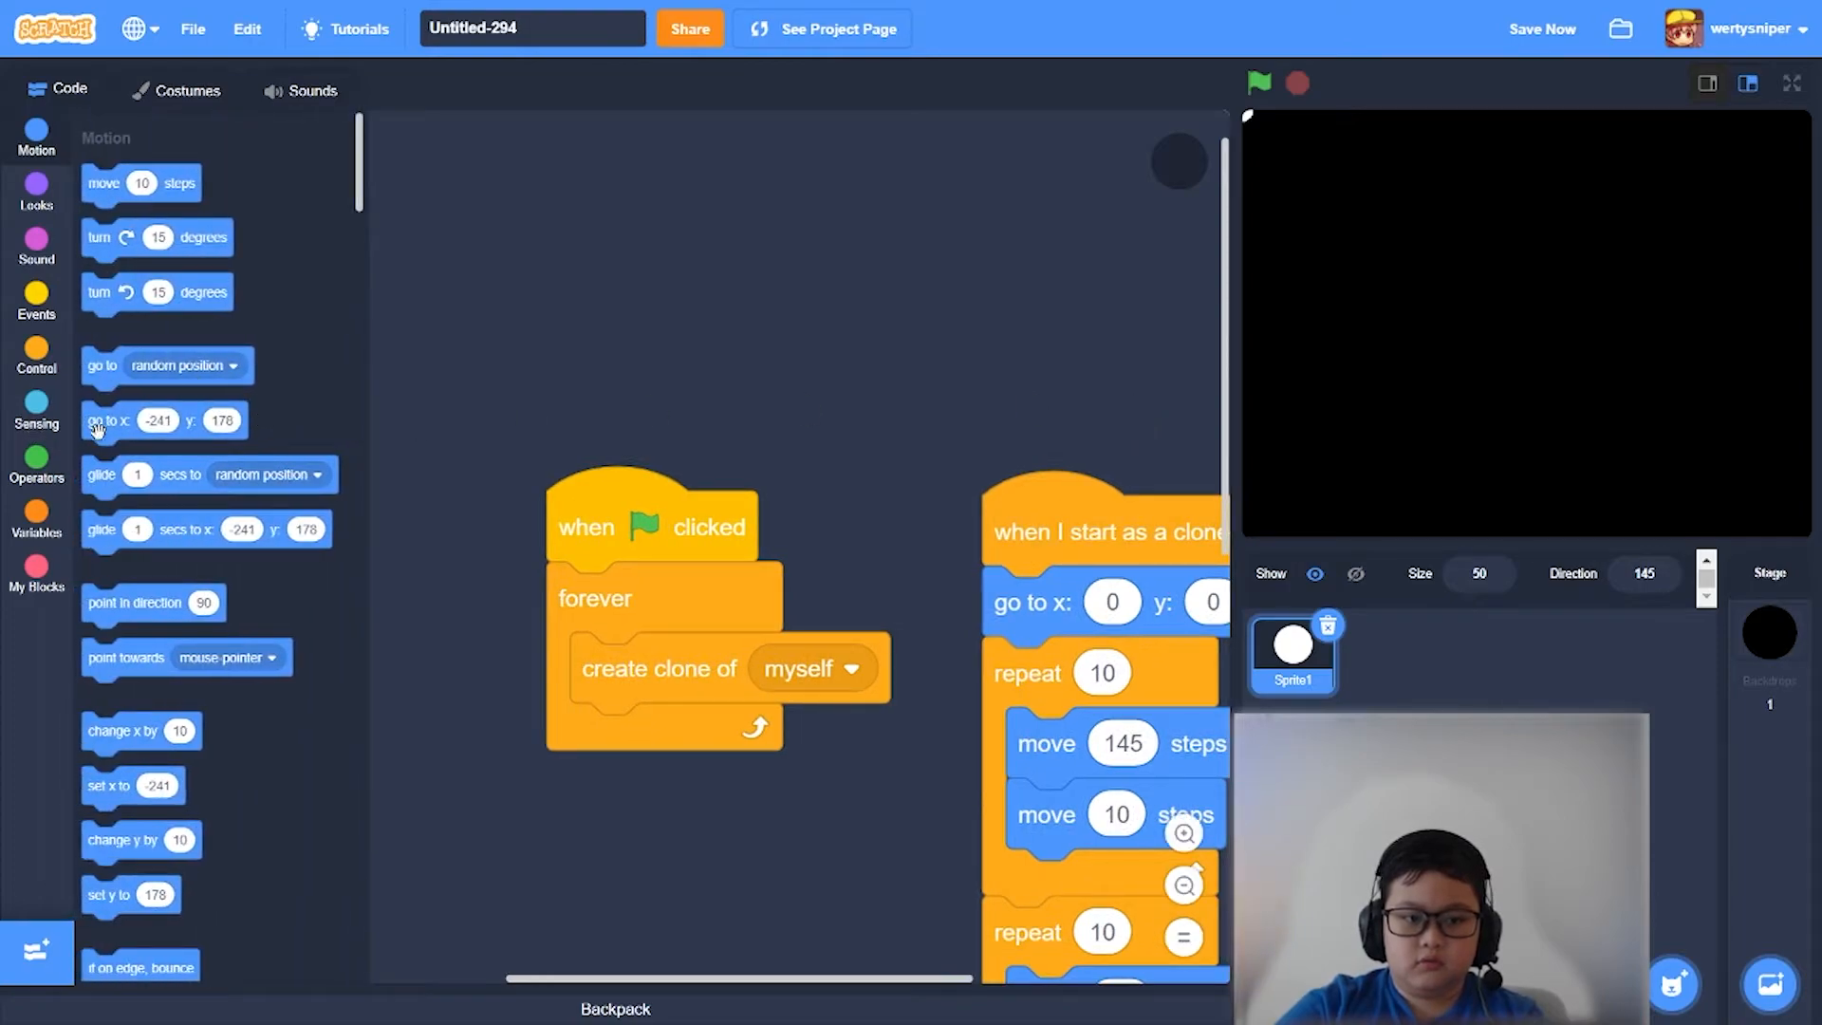
drag(100, 422, 570, 595)
click(1261, 85)
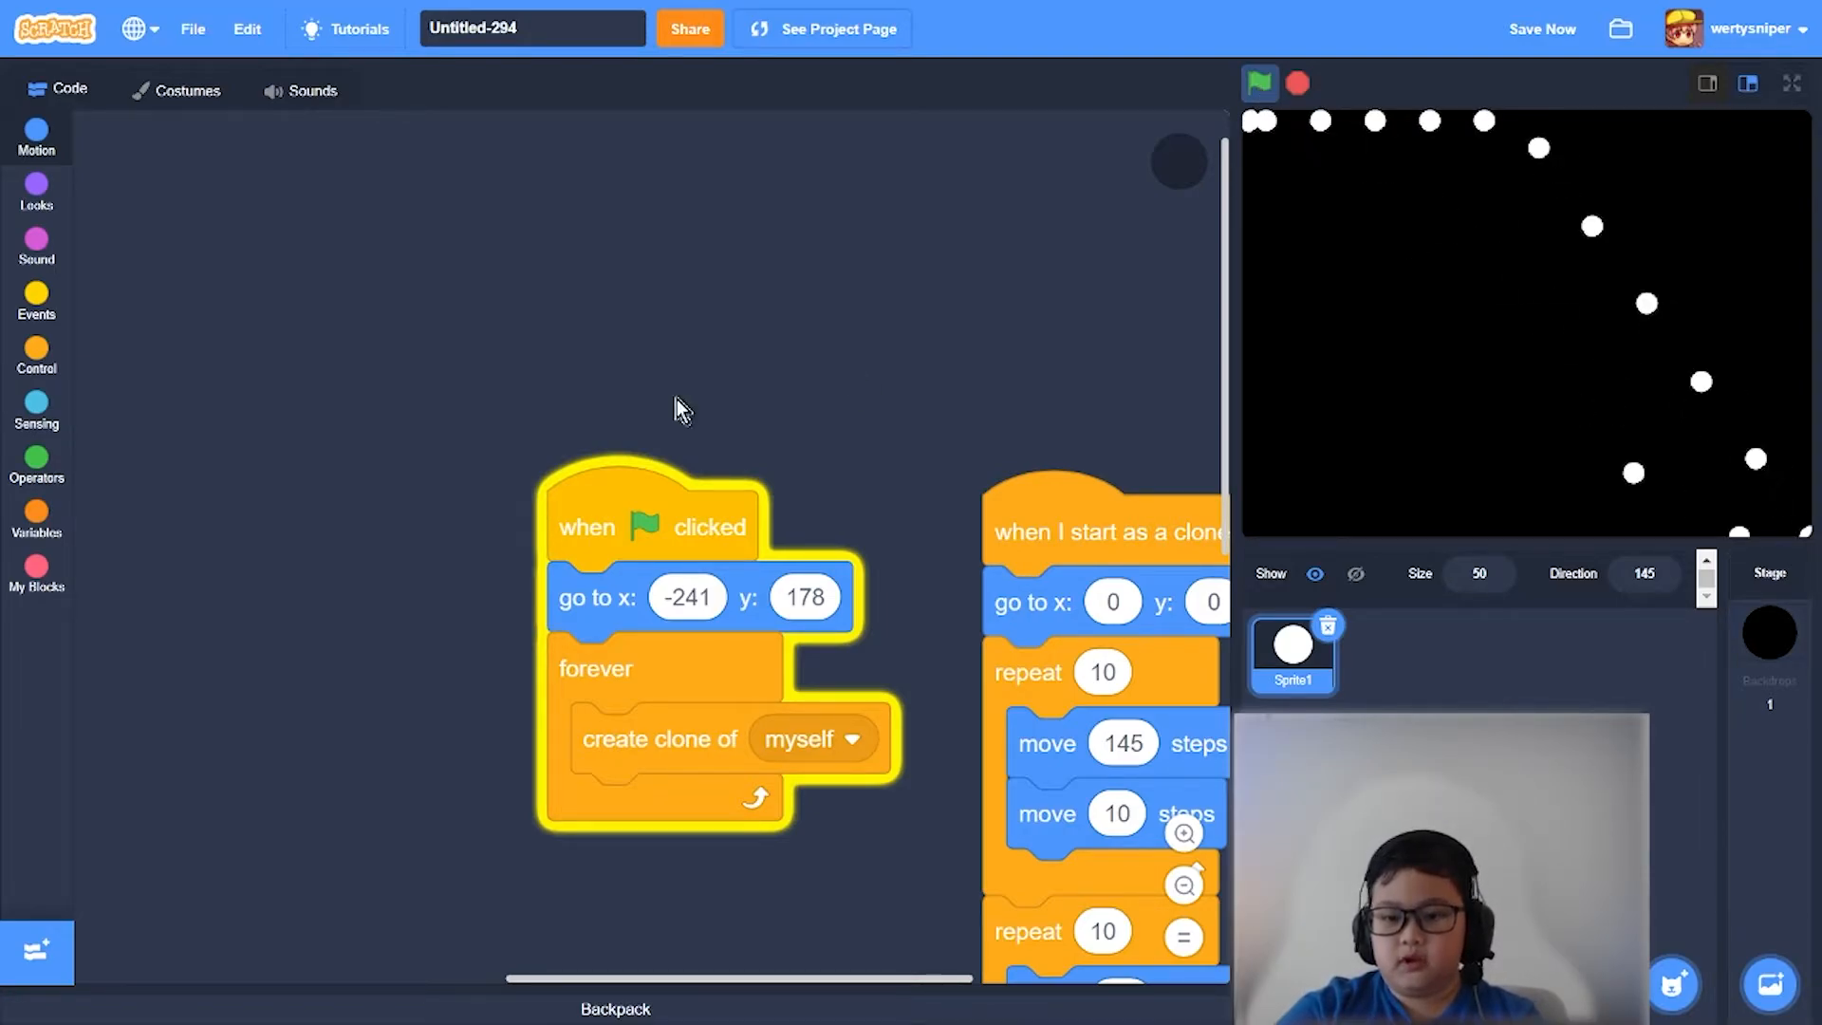
drag(675, 399, 535, 145)
drag(911, 586, 775, 459)
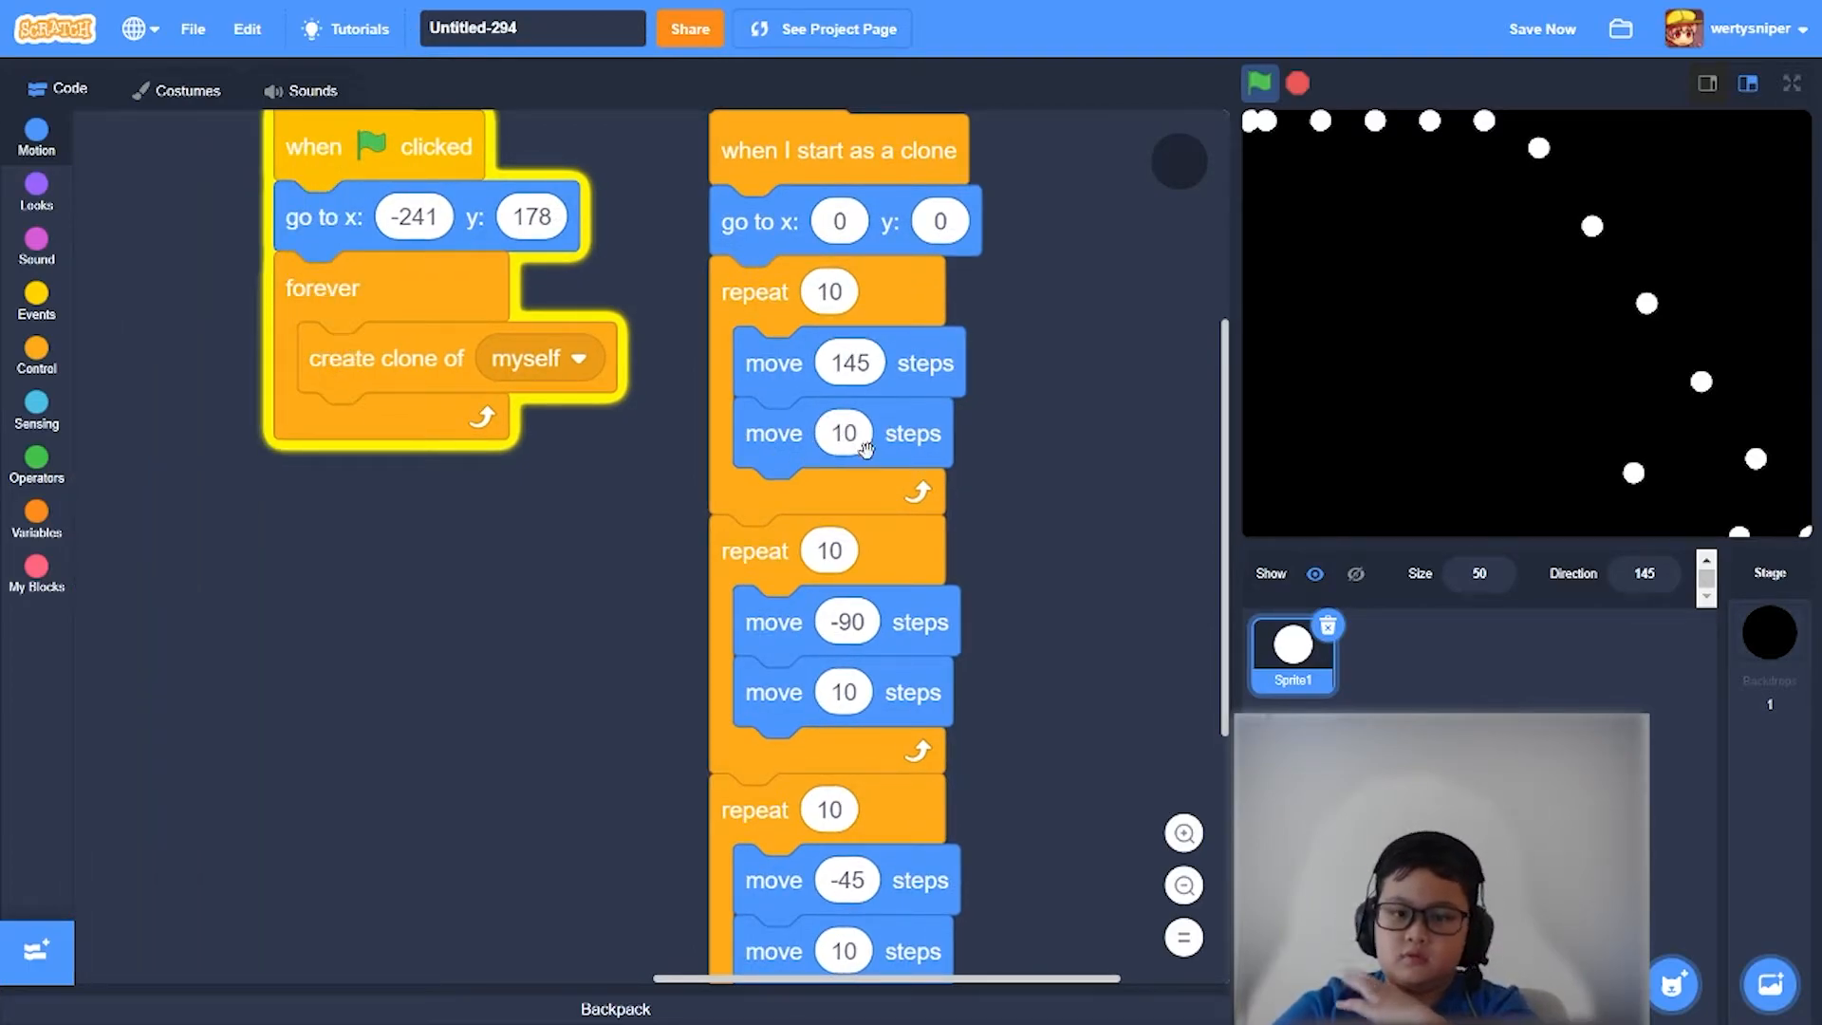
- Turn the sprite's direction dial from 145 to -41 and start editing the third loop's -45 move
click(1647, 572)
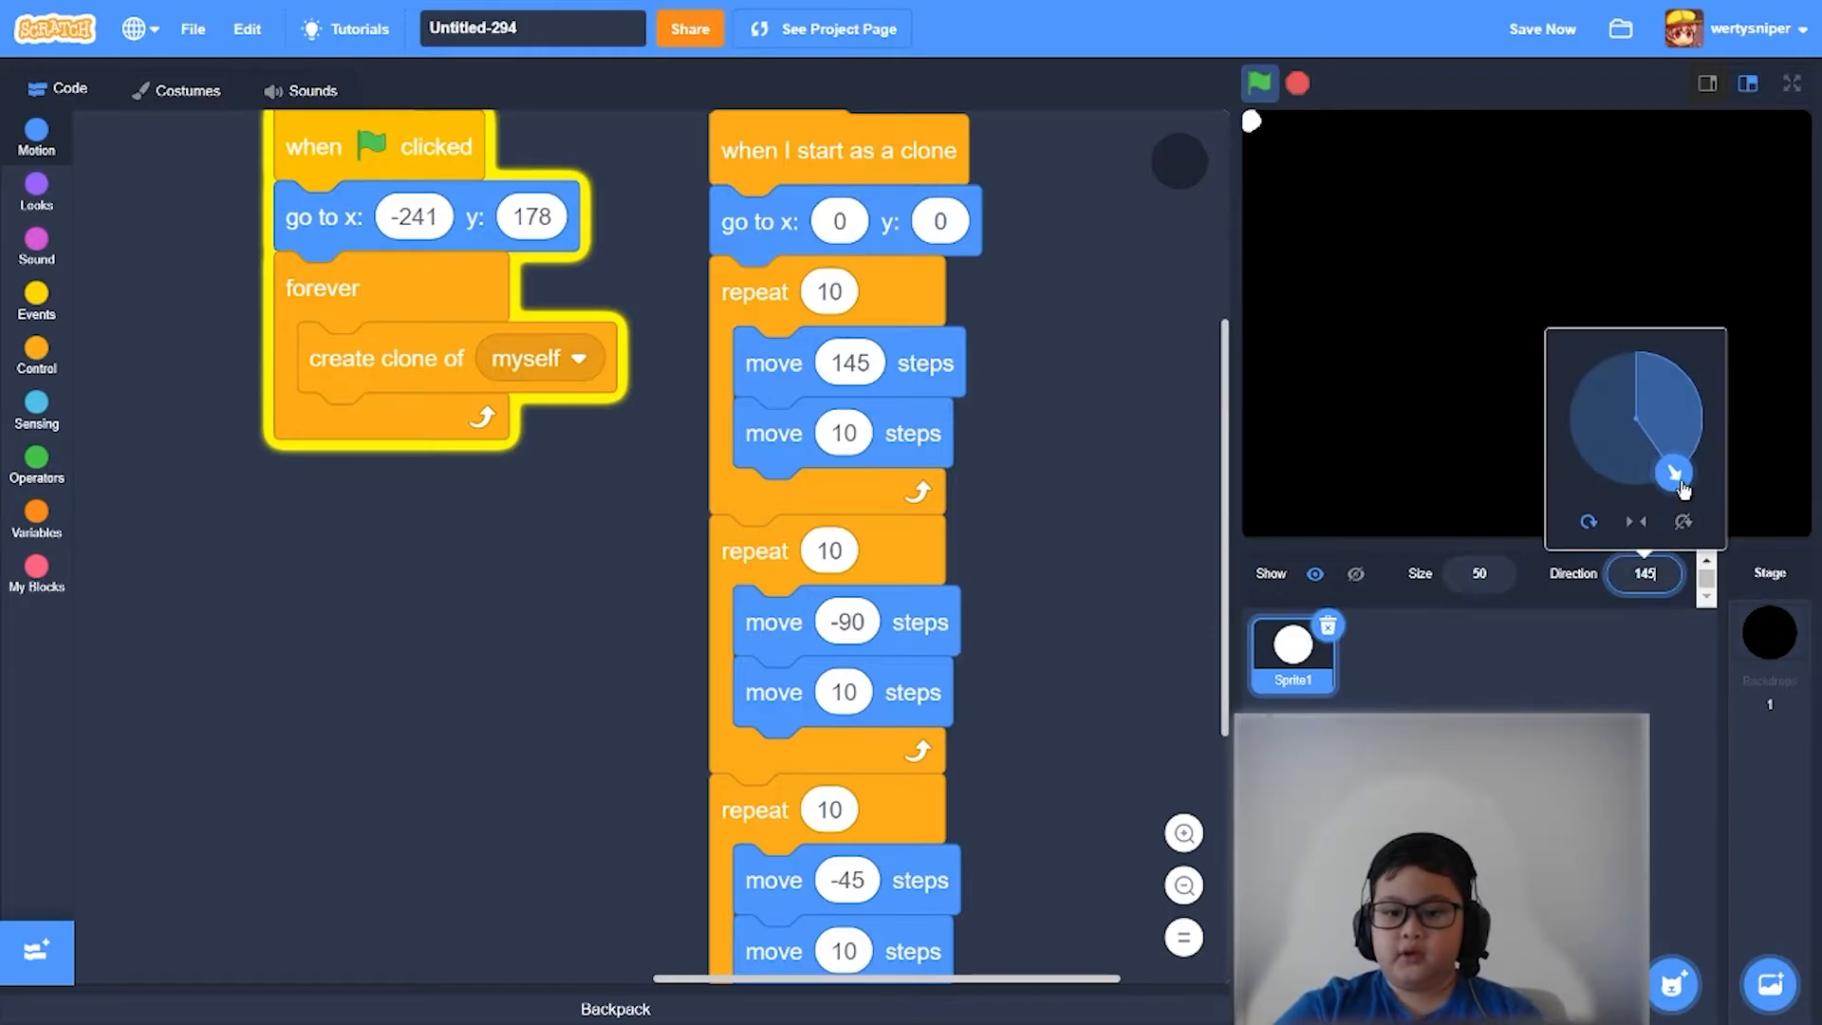
drag(1676, 473, 1501, 421)
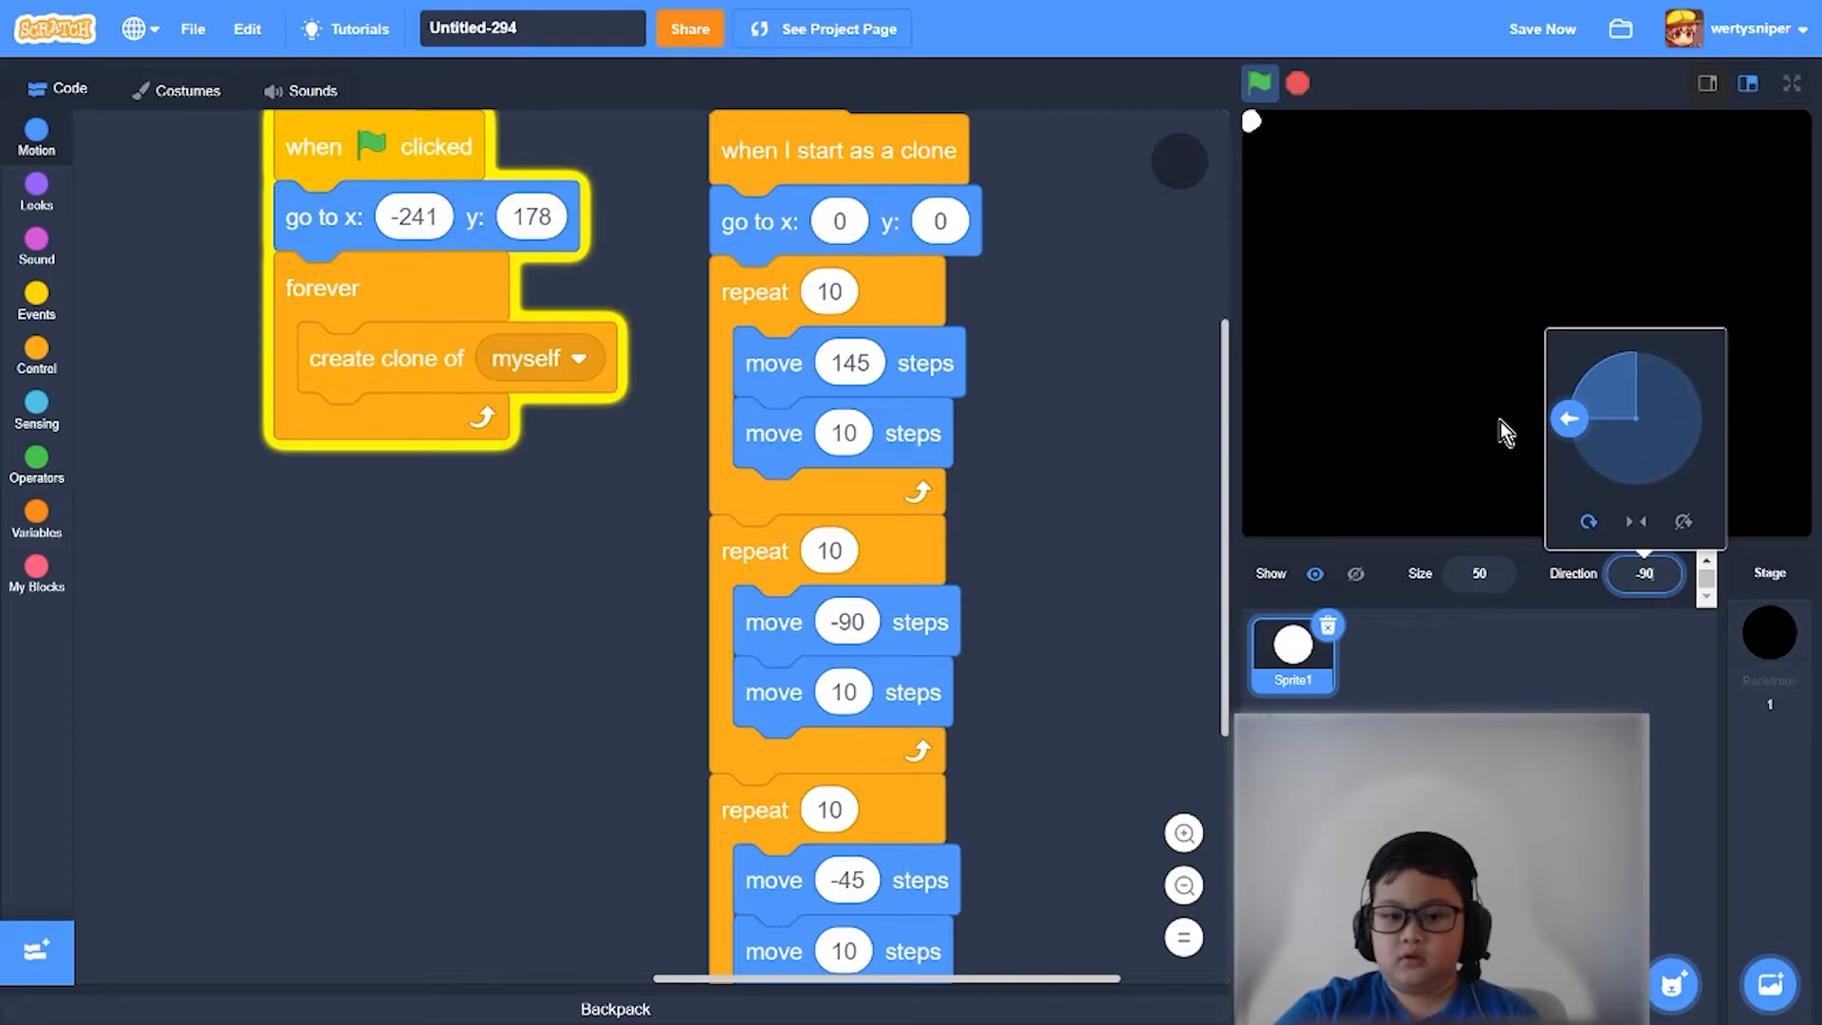
drag(1502, 421, 1569, 339)
scroll(612, 769, down, 3)
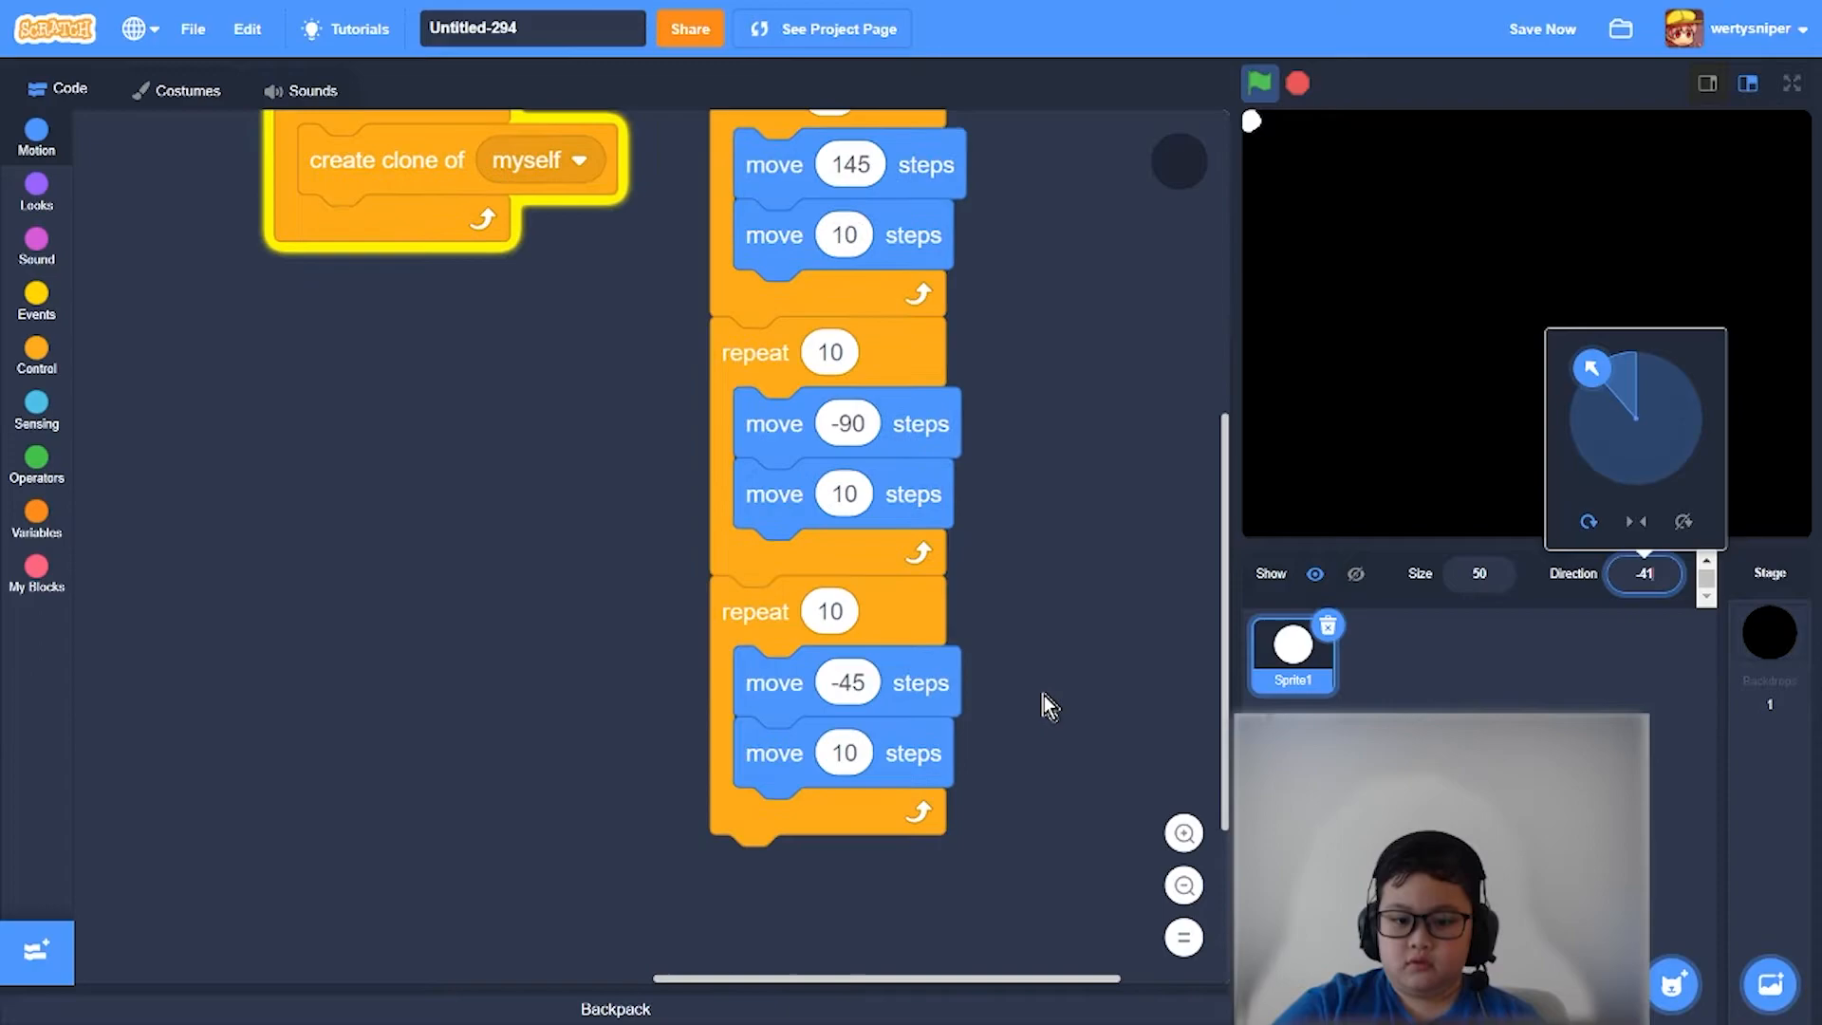
click(859, 664)
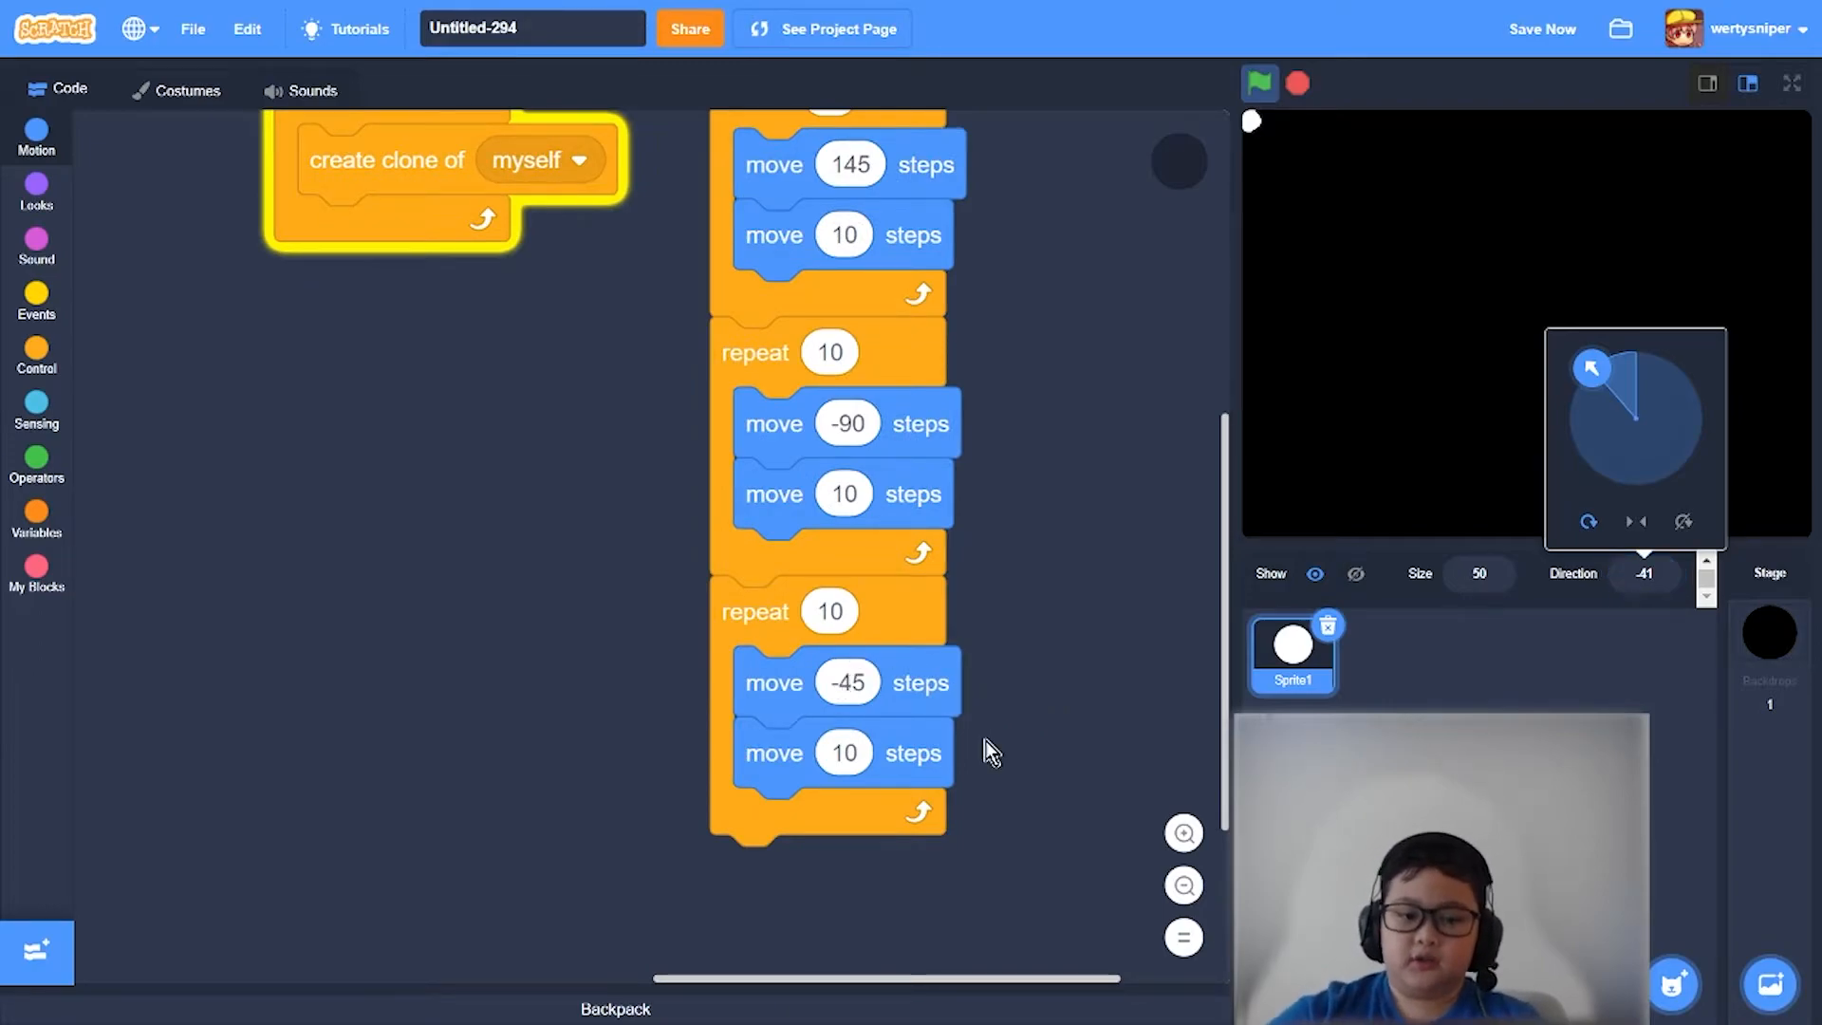
click(848, 682)
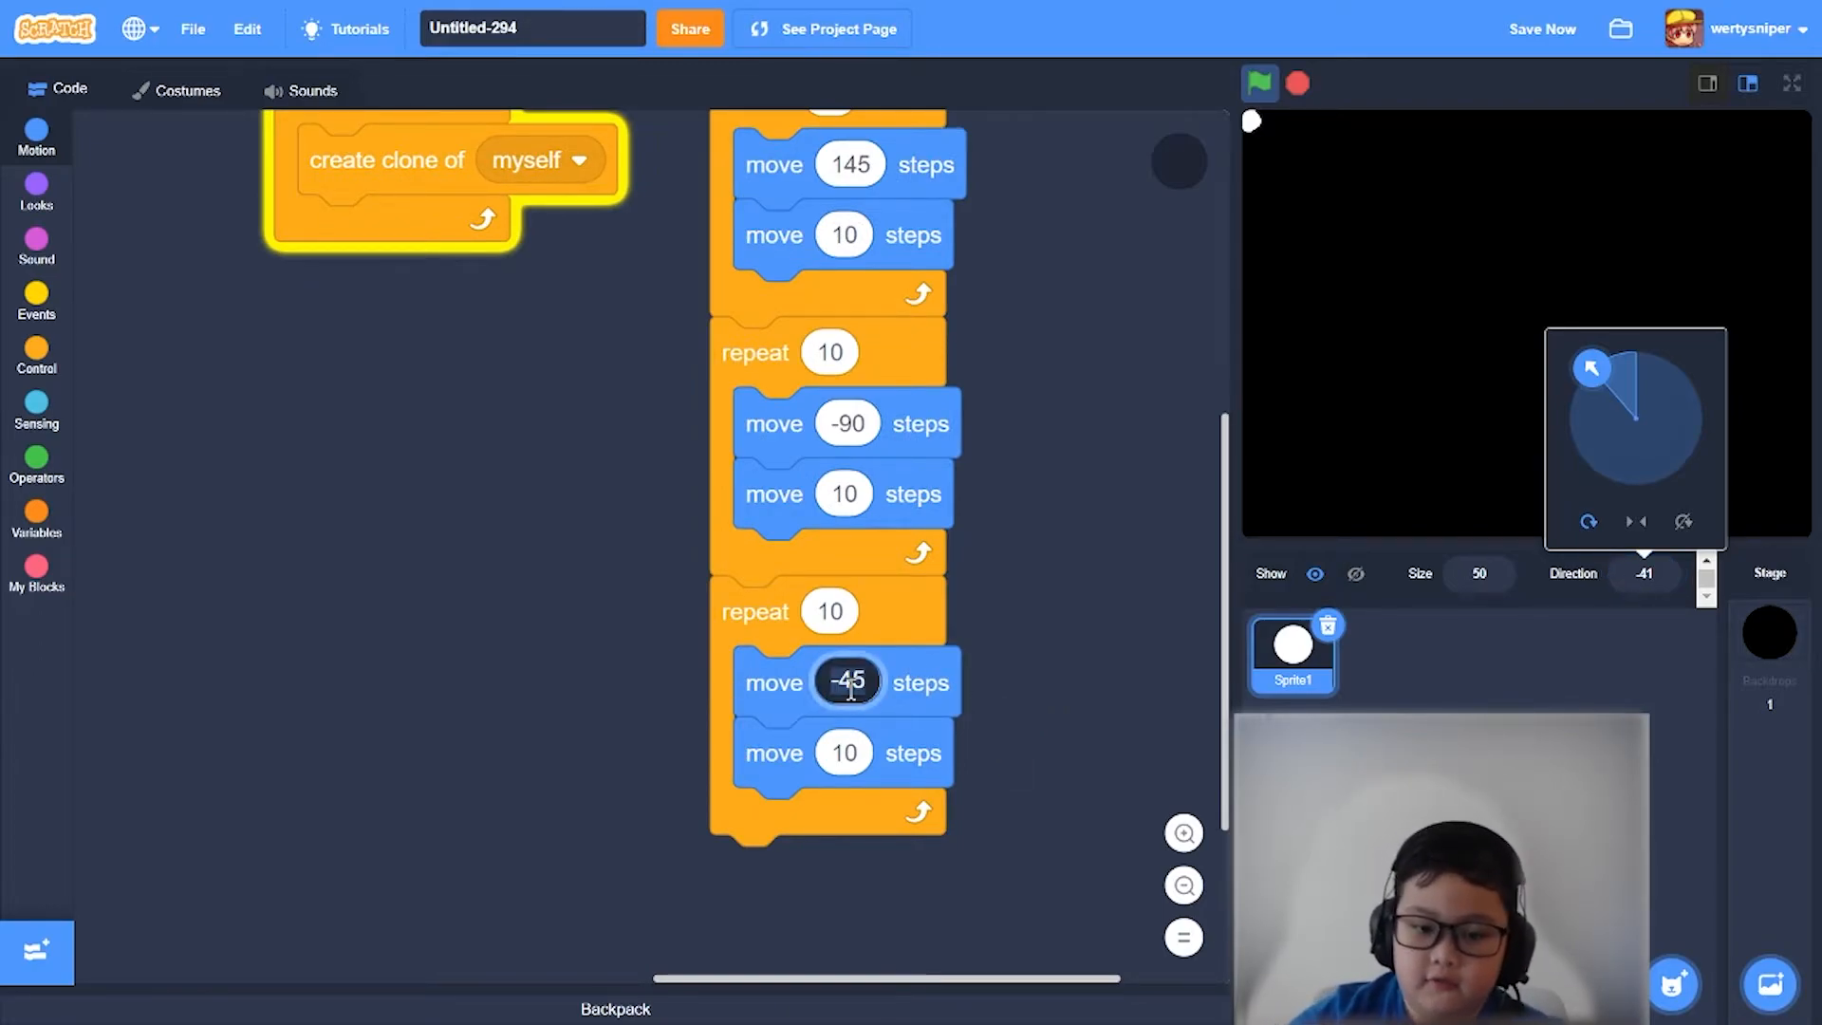
- Make the third loop move 45 steps instead of -45 and rerun the project several times
key(BackSpace)
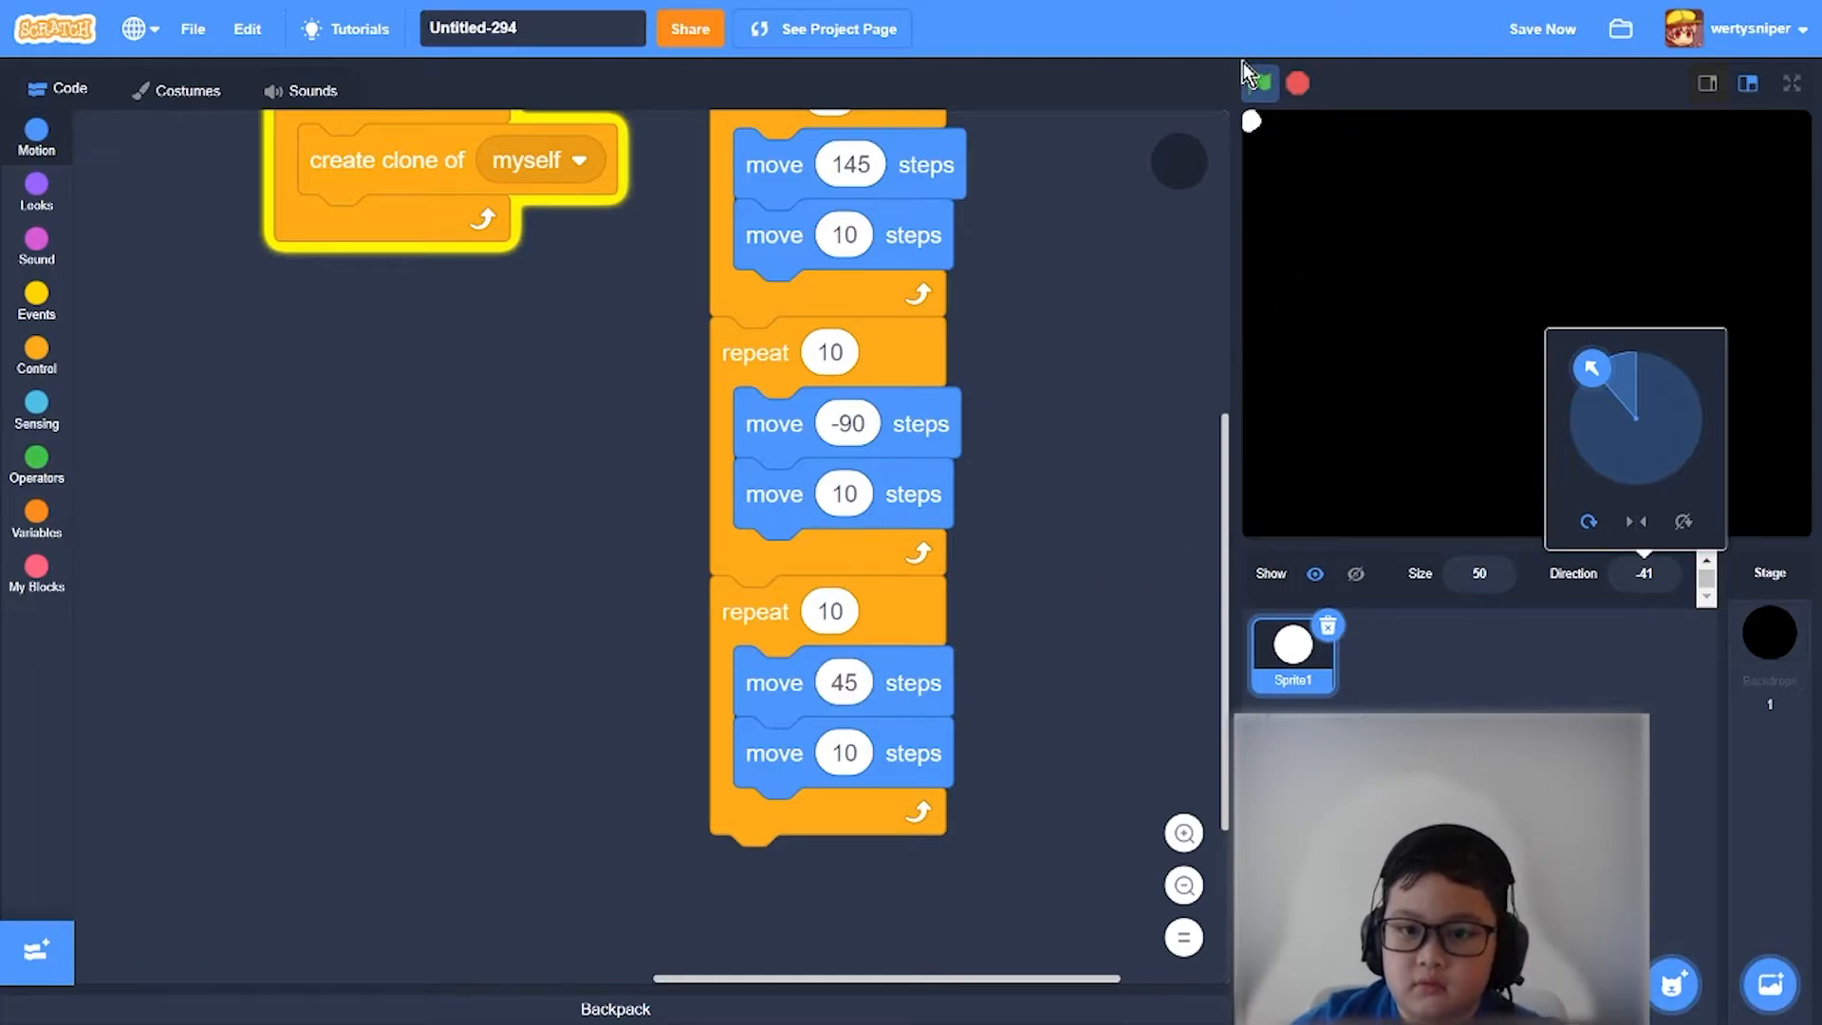
click(1260, 84)
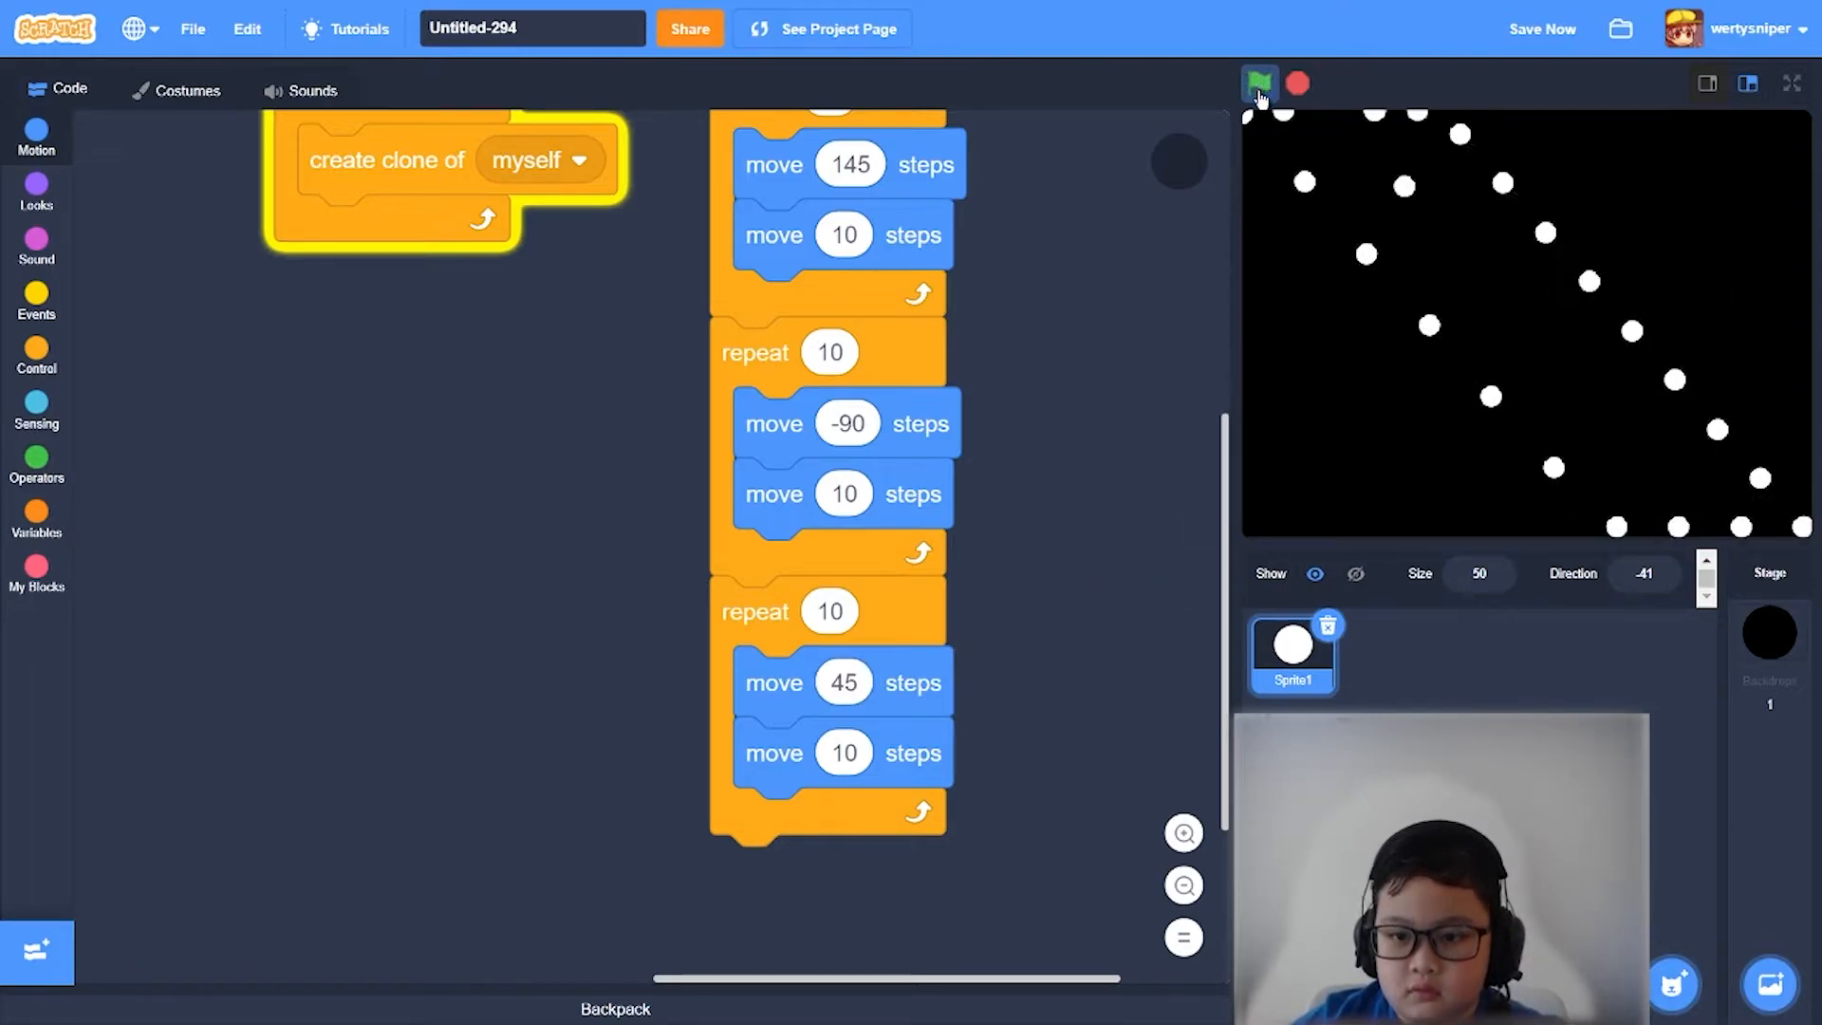
click(1259, 84)
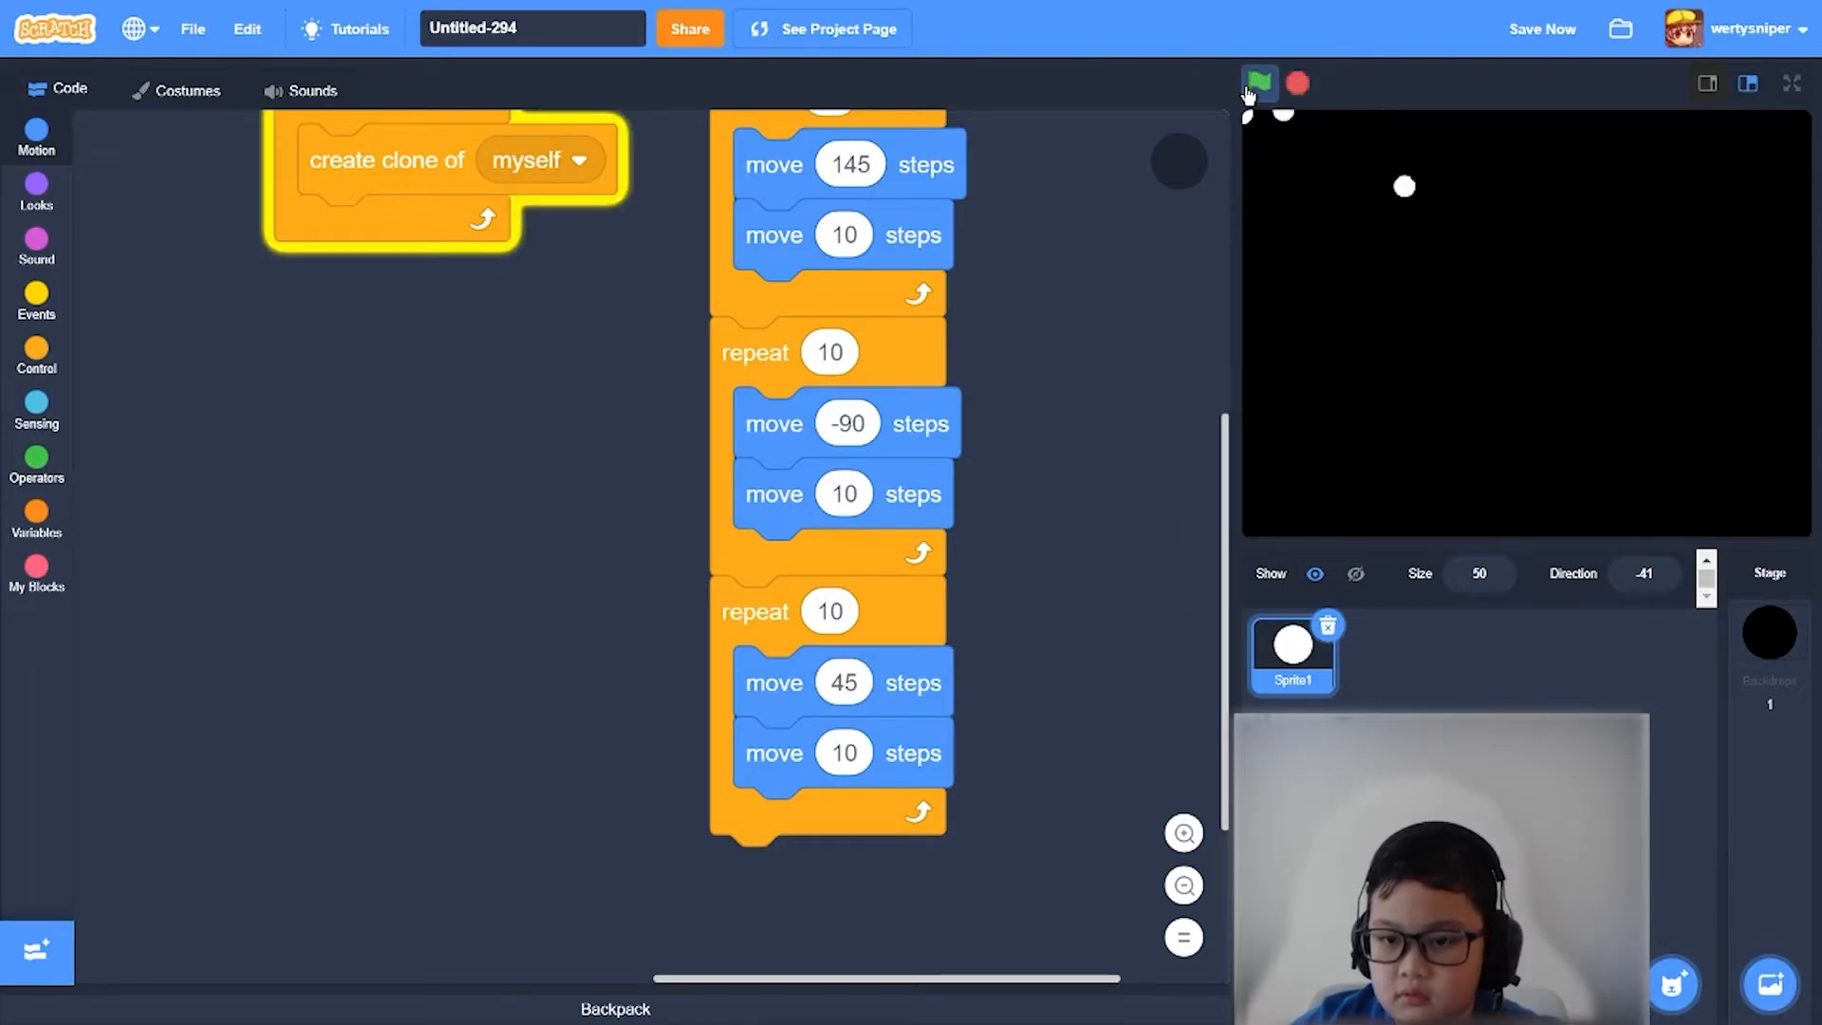
click(1258, 87)
click(1258, 86)
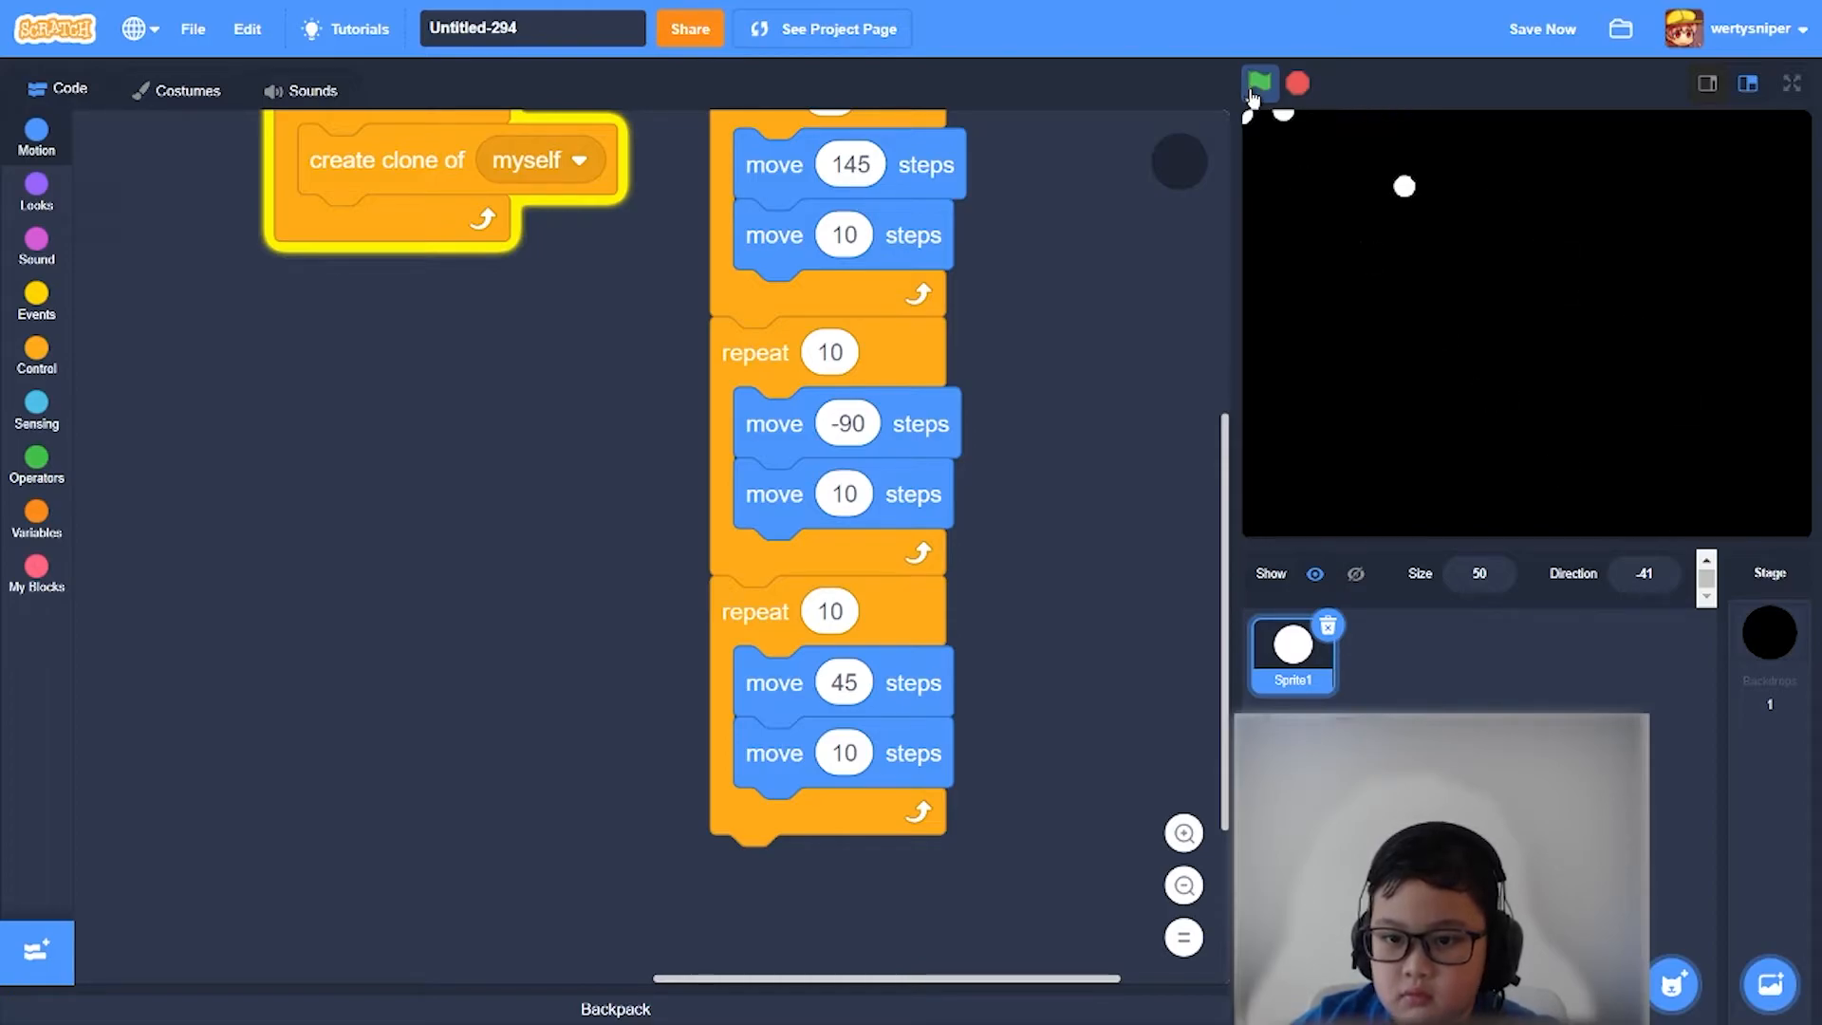
scroll(1055, 410, up, 3)
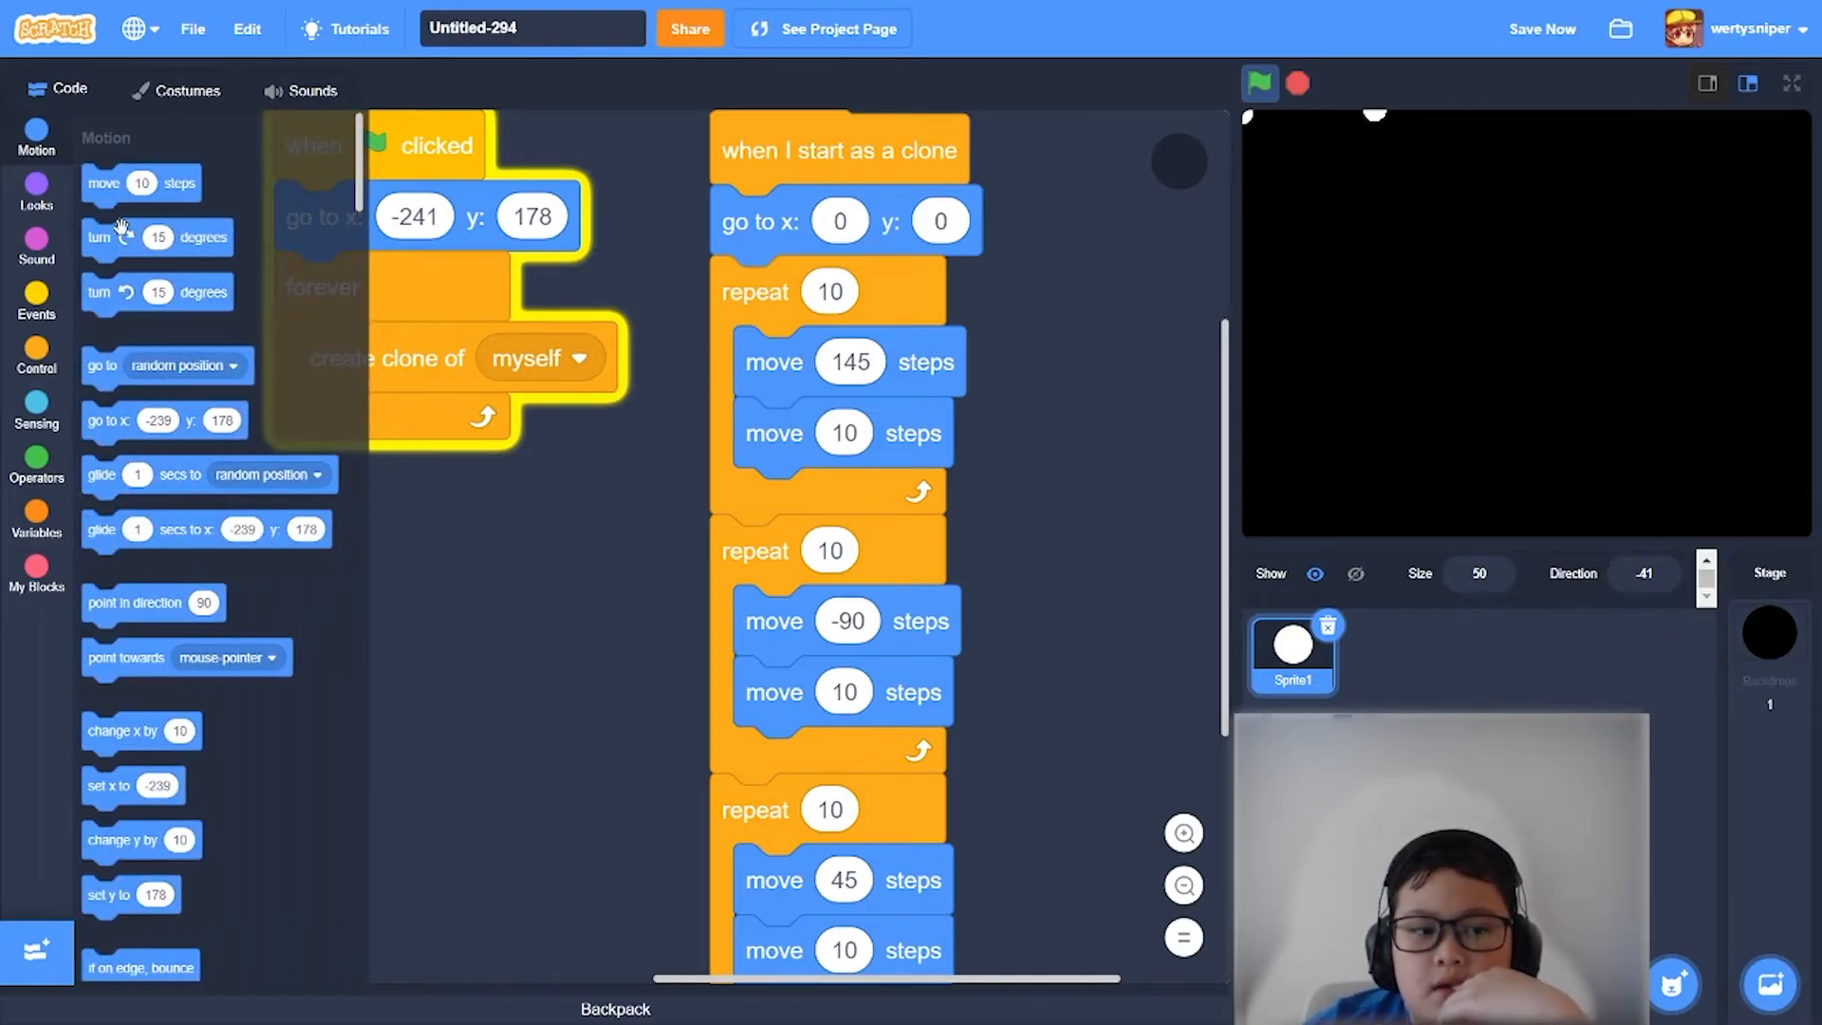
- Set the extra move blocks in all three clone loops to 1 step
click(846, 434)
text(1)
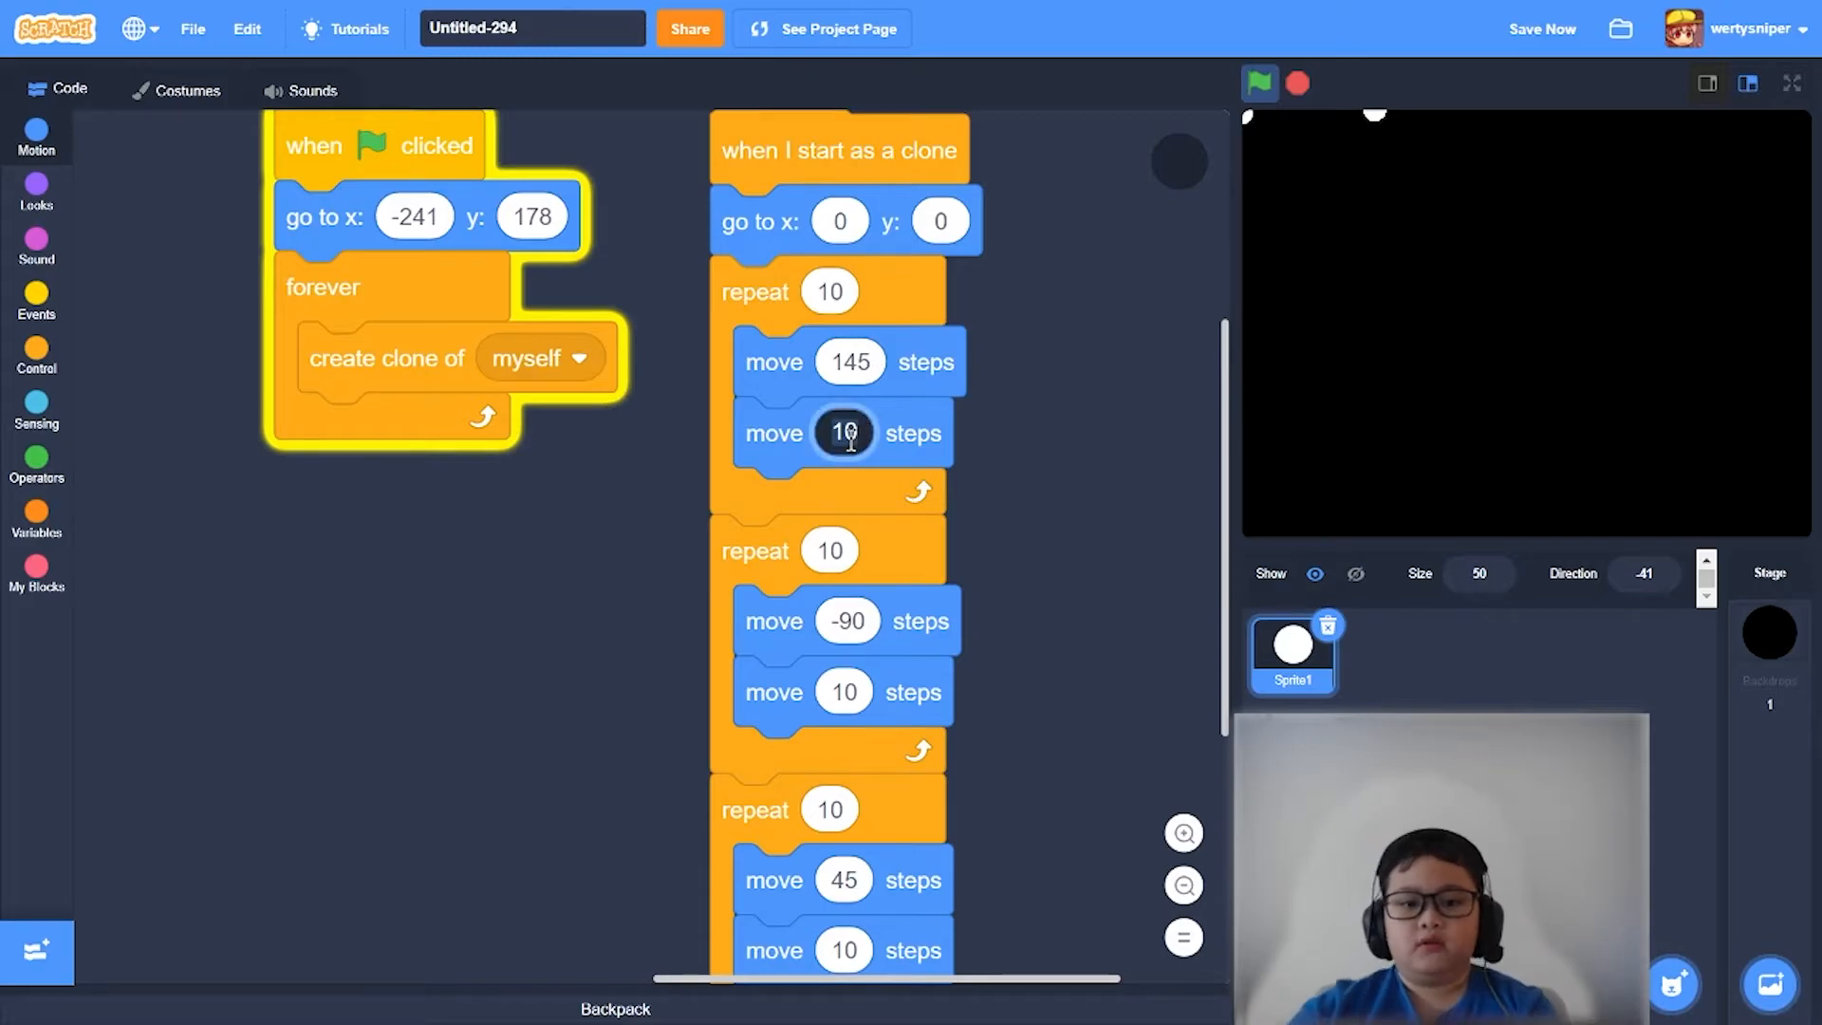
click(845, 692)
text(1)
scroll(738, 693, down, 3)
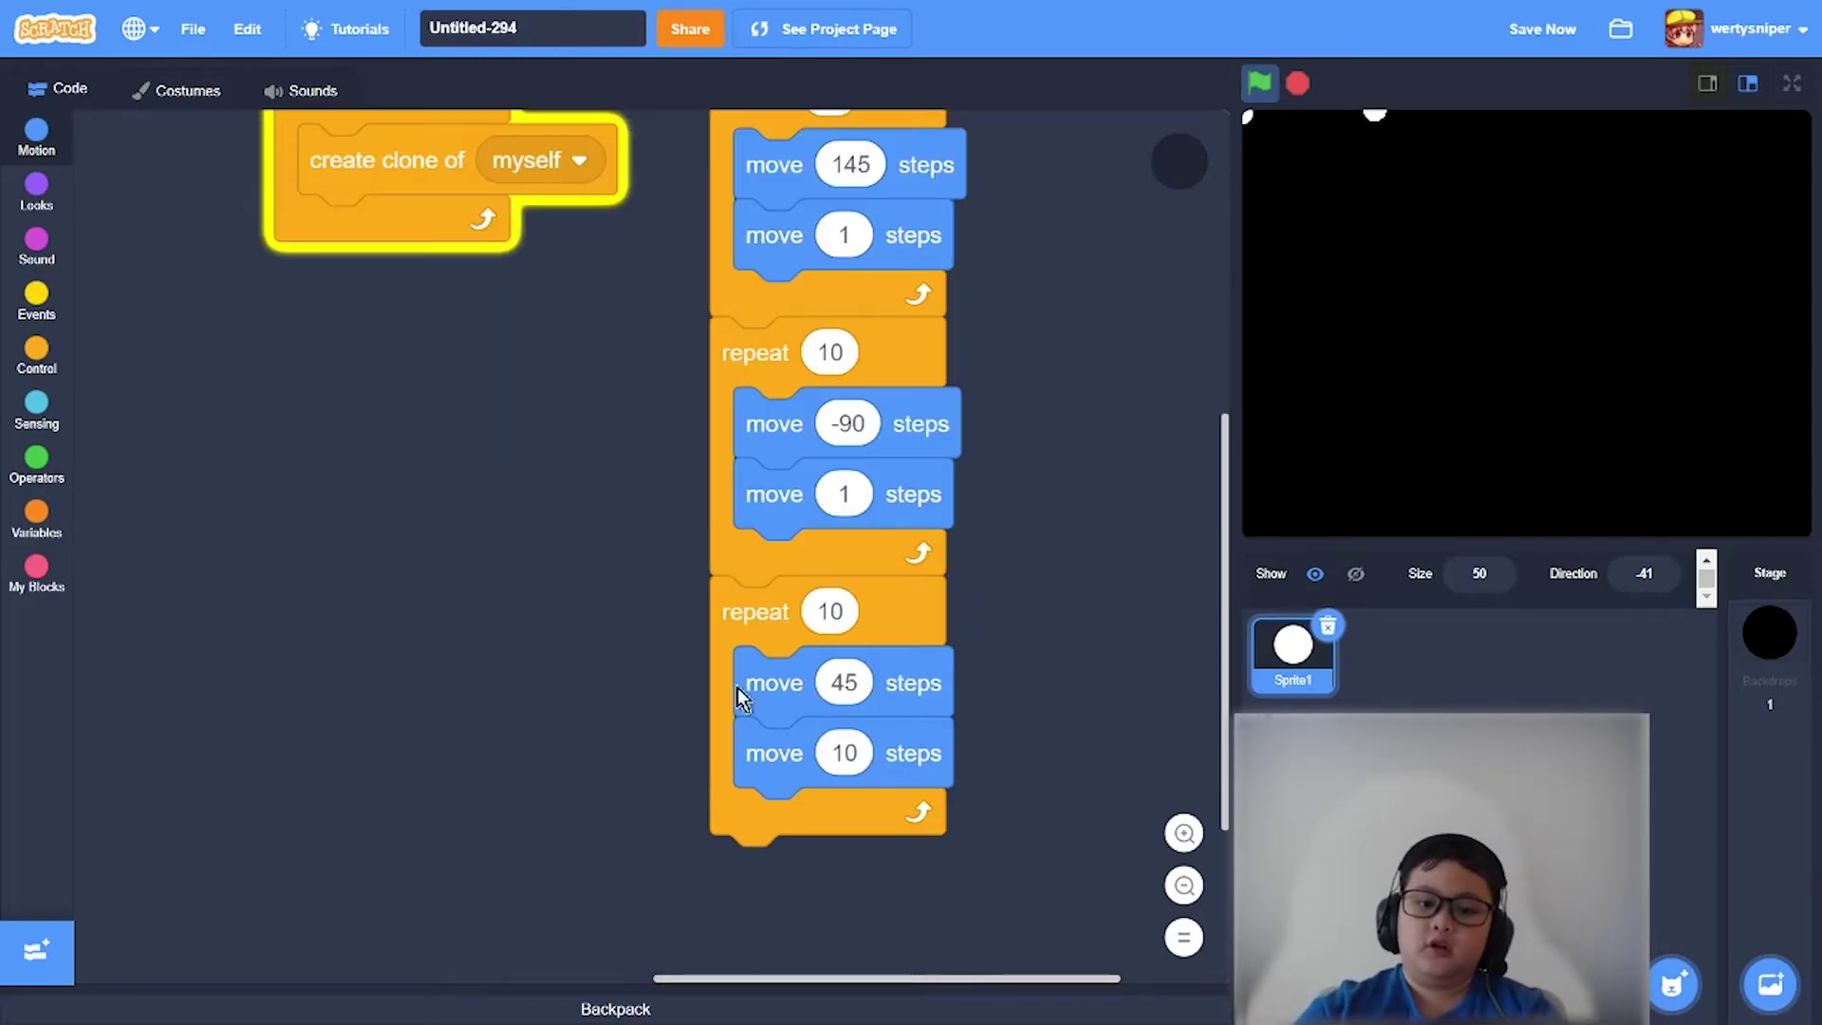
click(845, 750)
text(1)
- Run the project repeatedly to check the dotted diagonal clone trail
click(1260, 83)
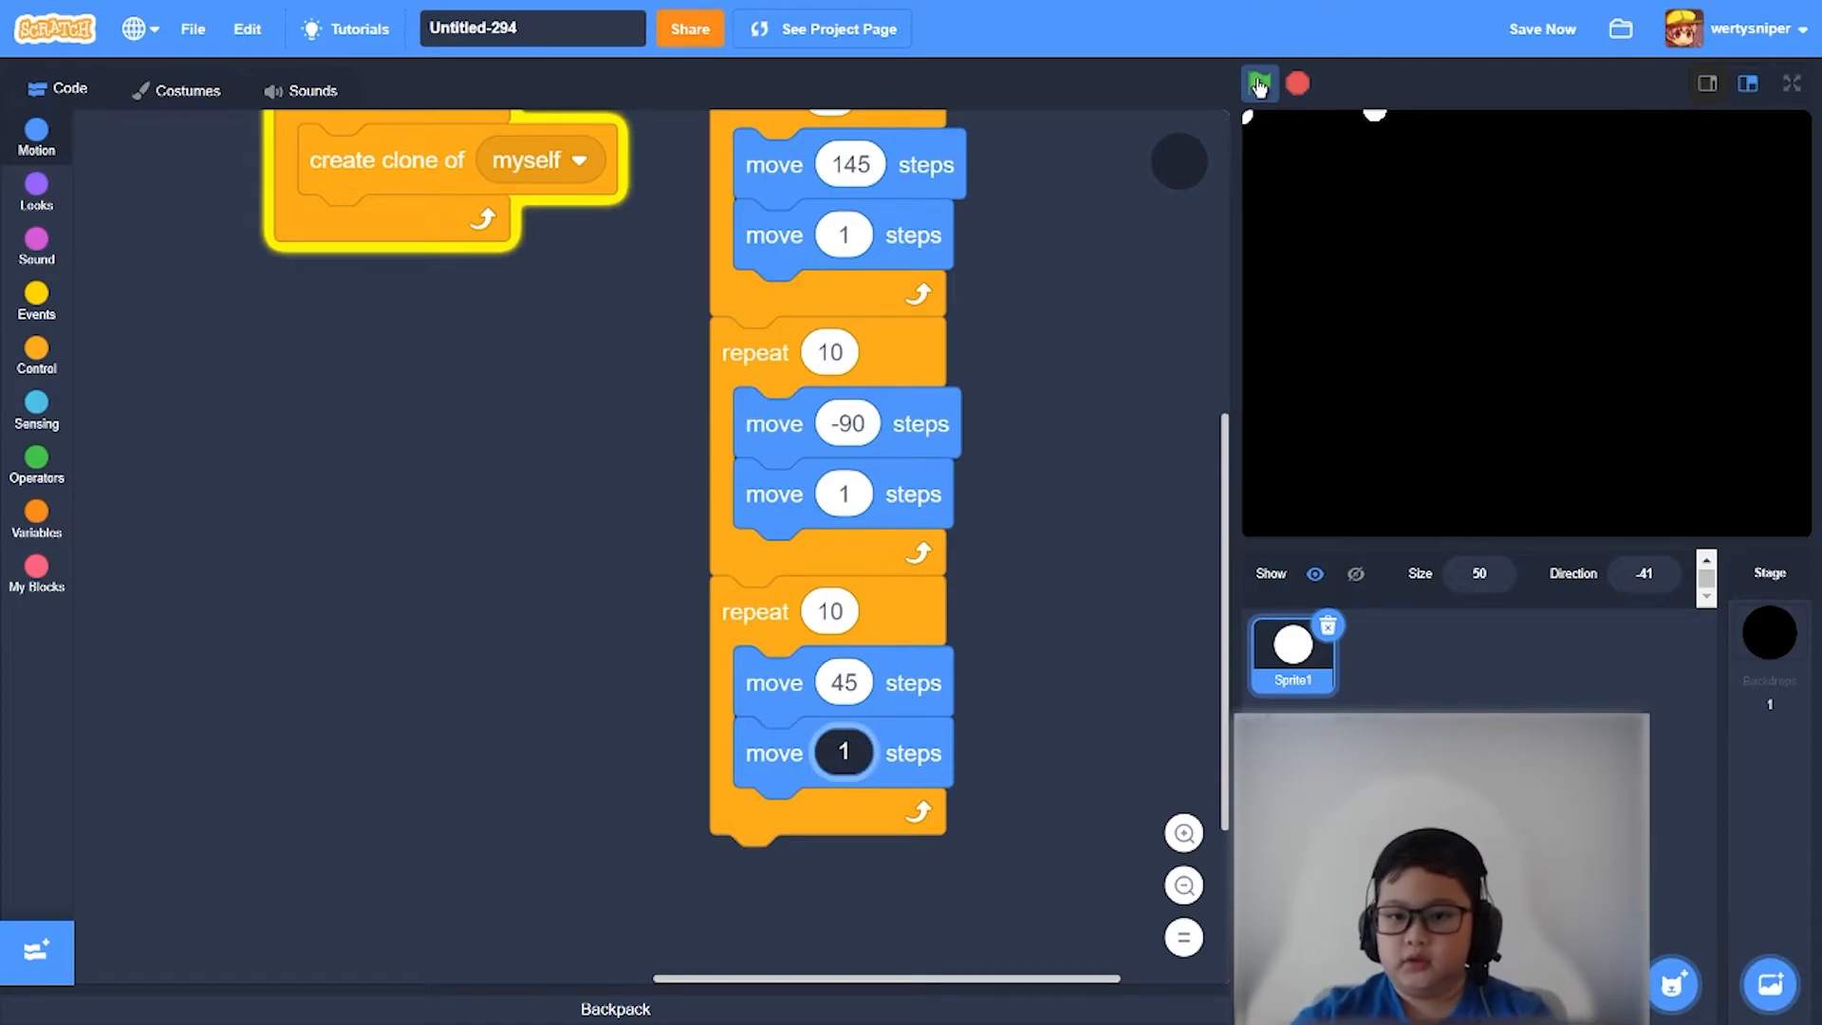
click(1260, 86)
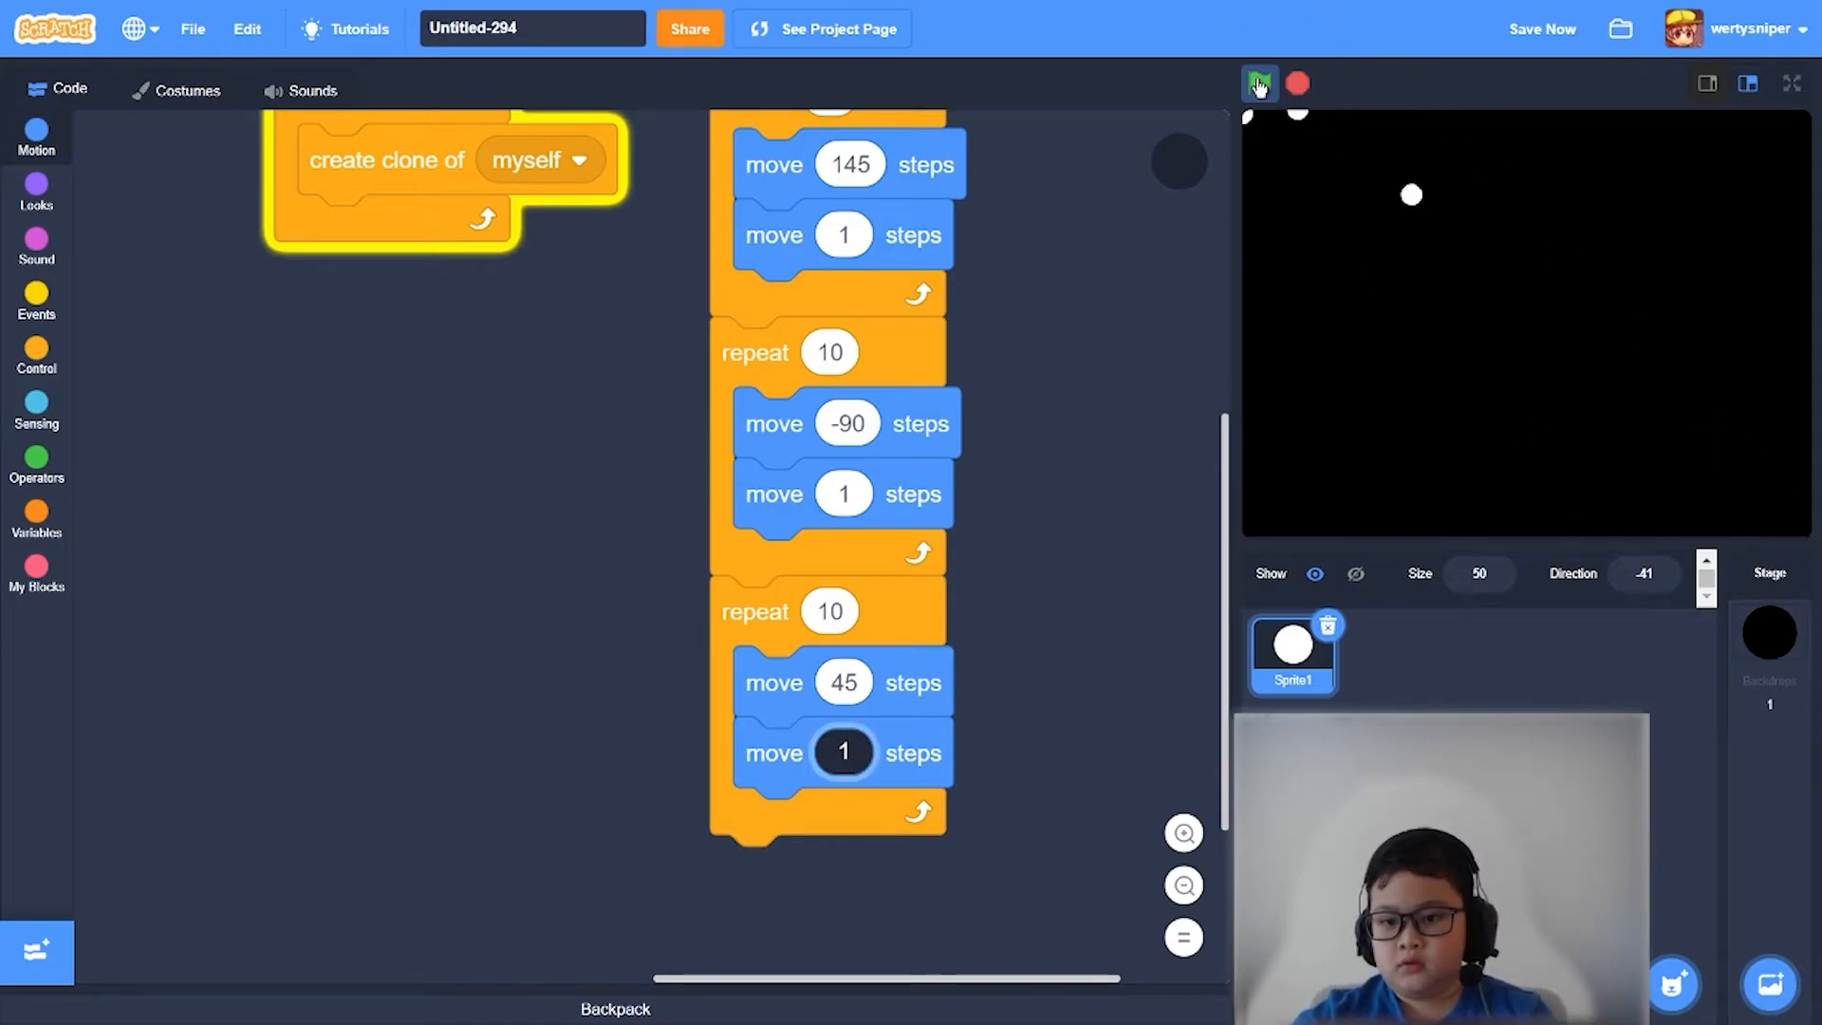
click(1260, 86)
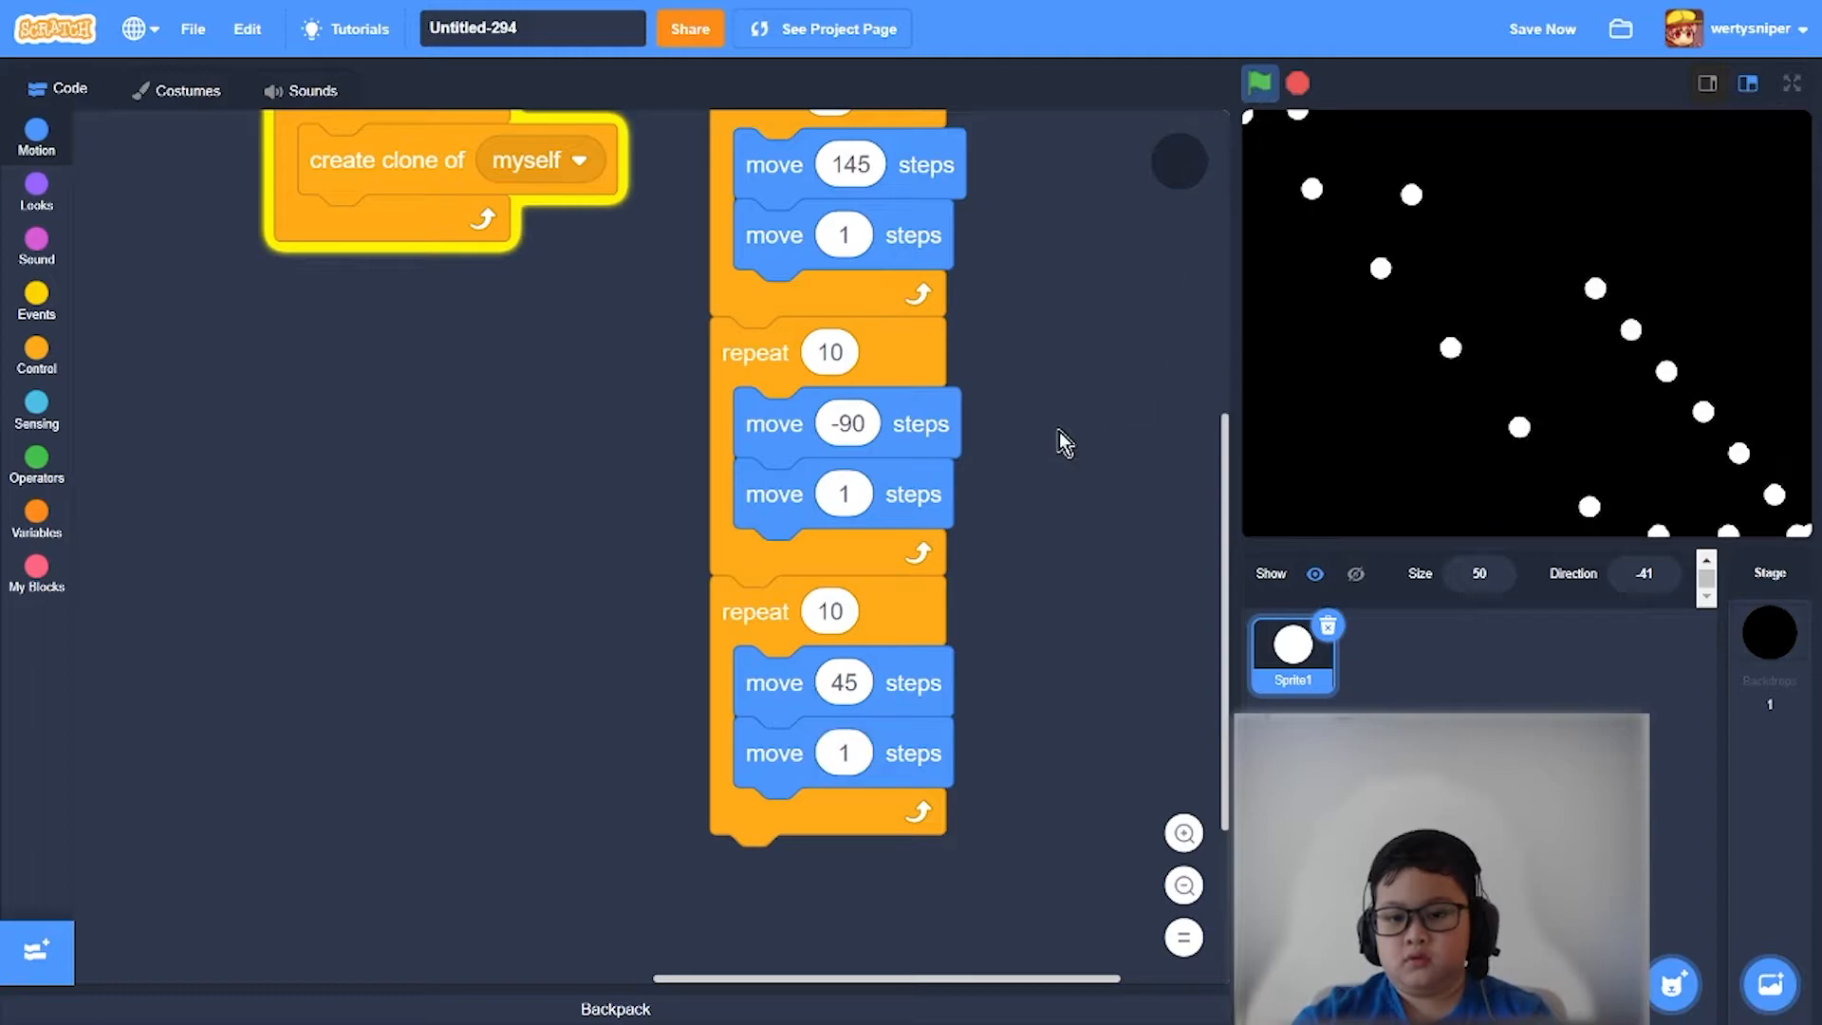
click(1261, 86)
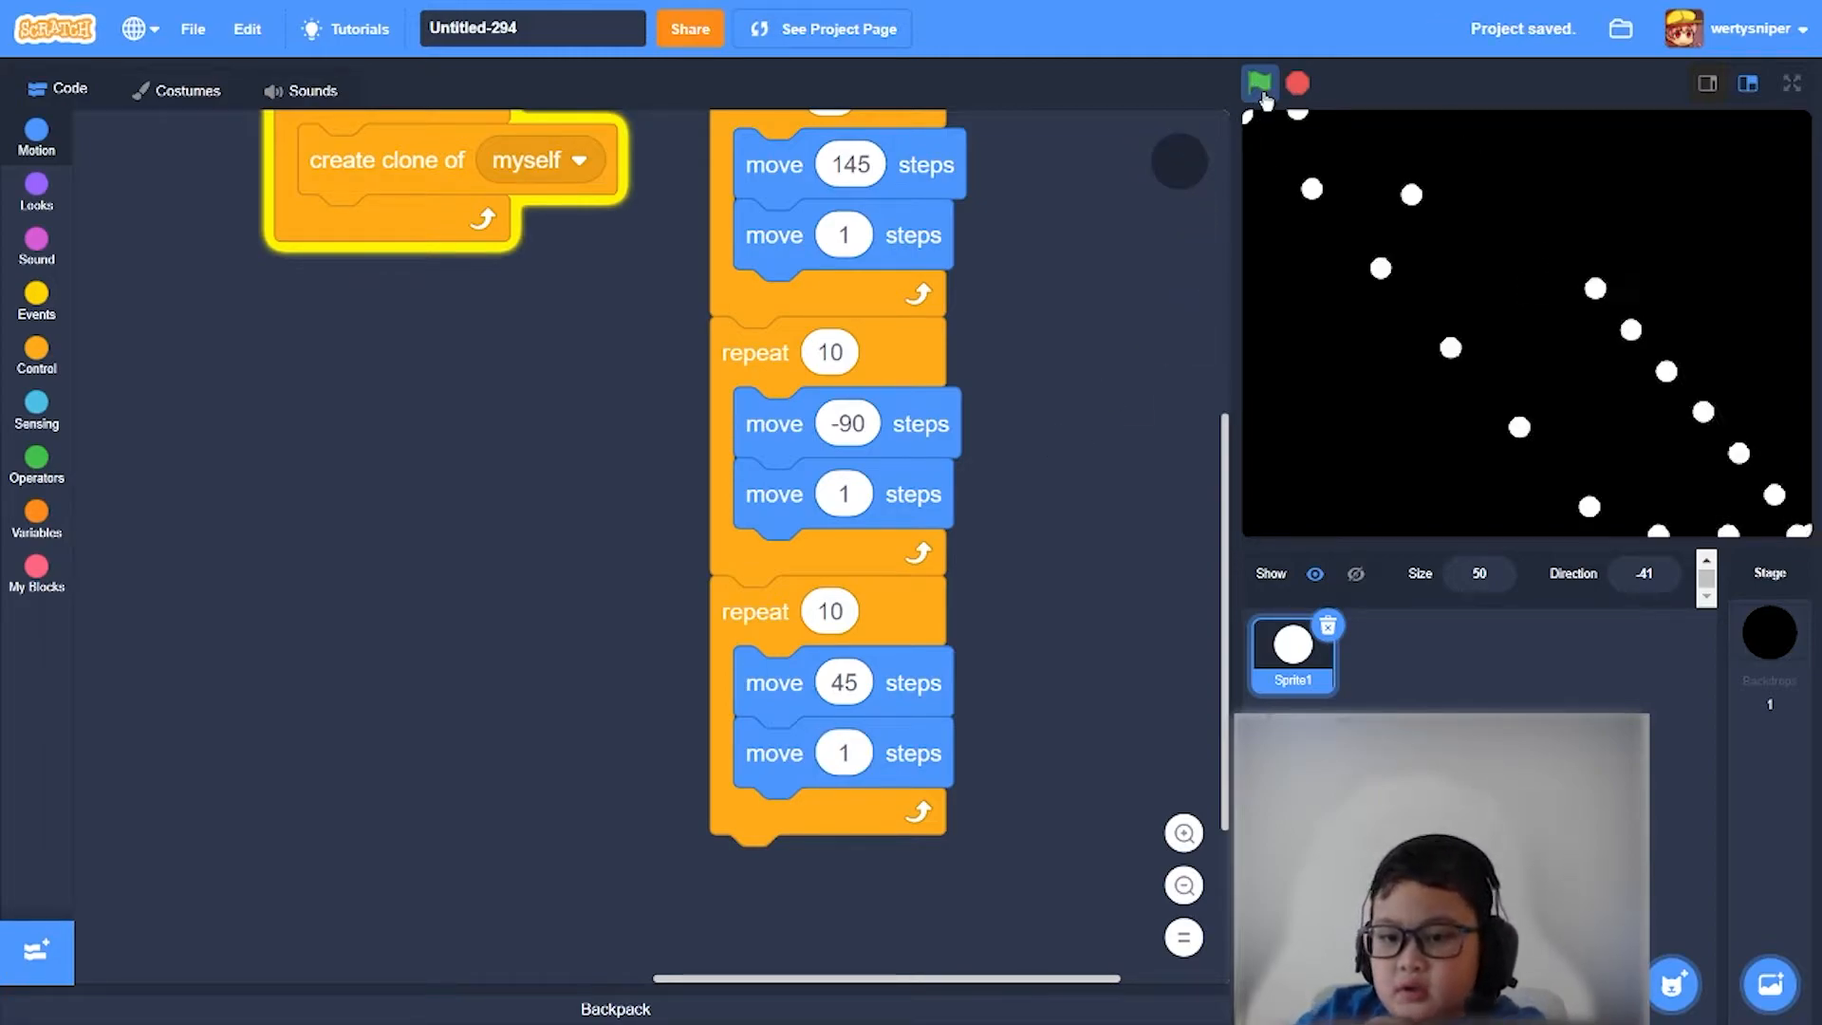
click(1260, 87)
click(1260, 85)
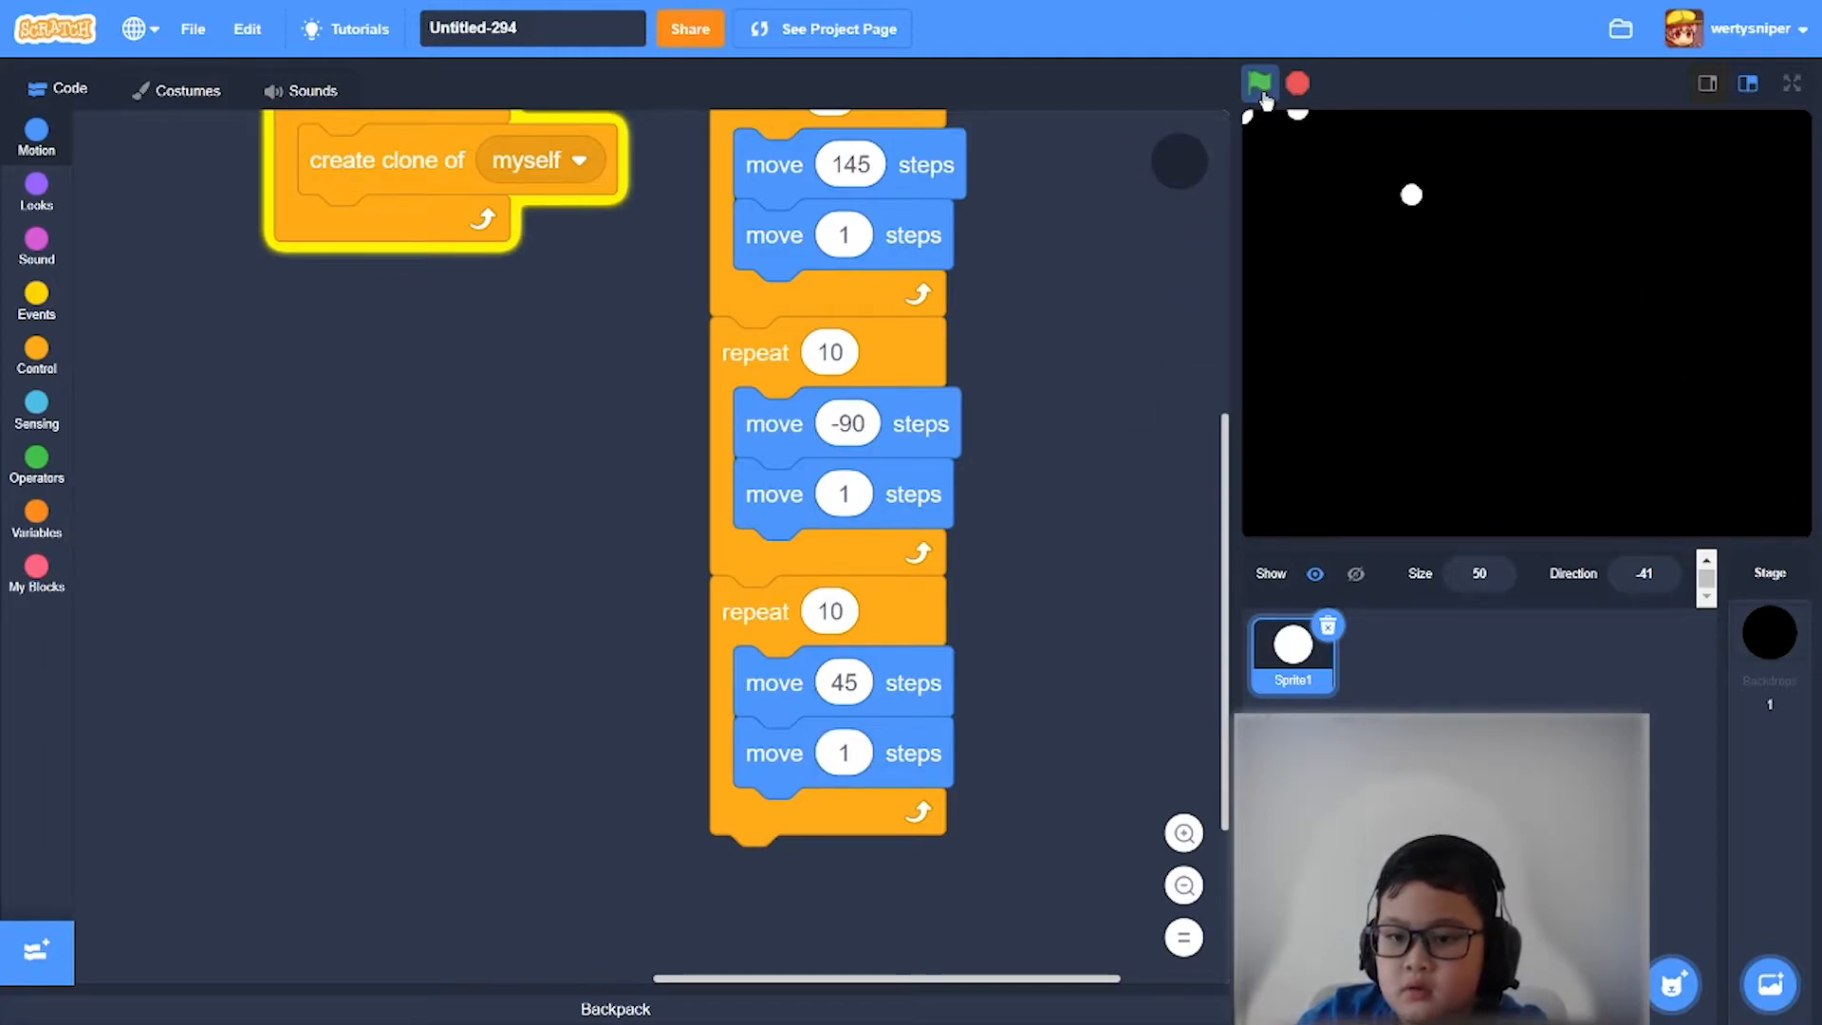
click(1260, 85)
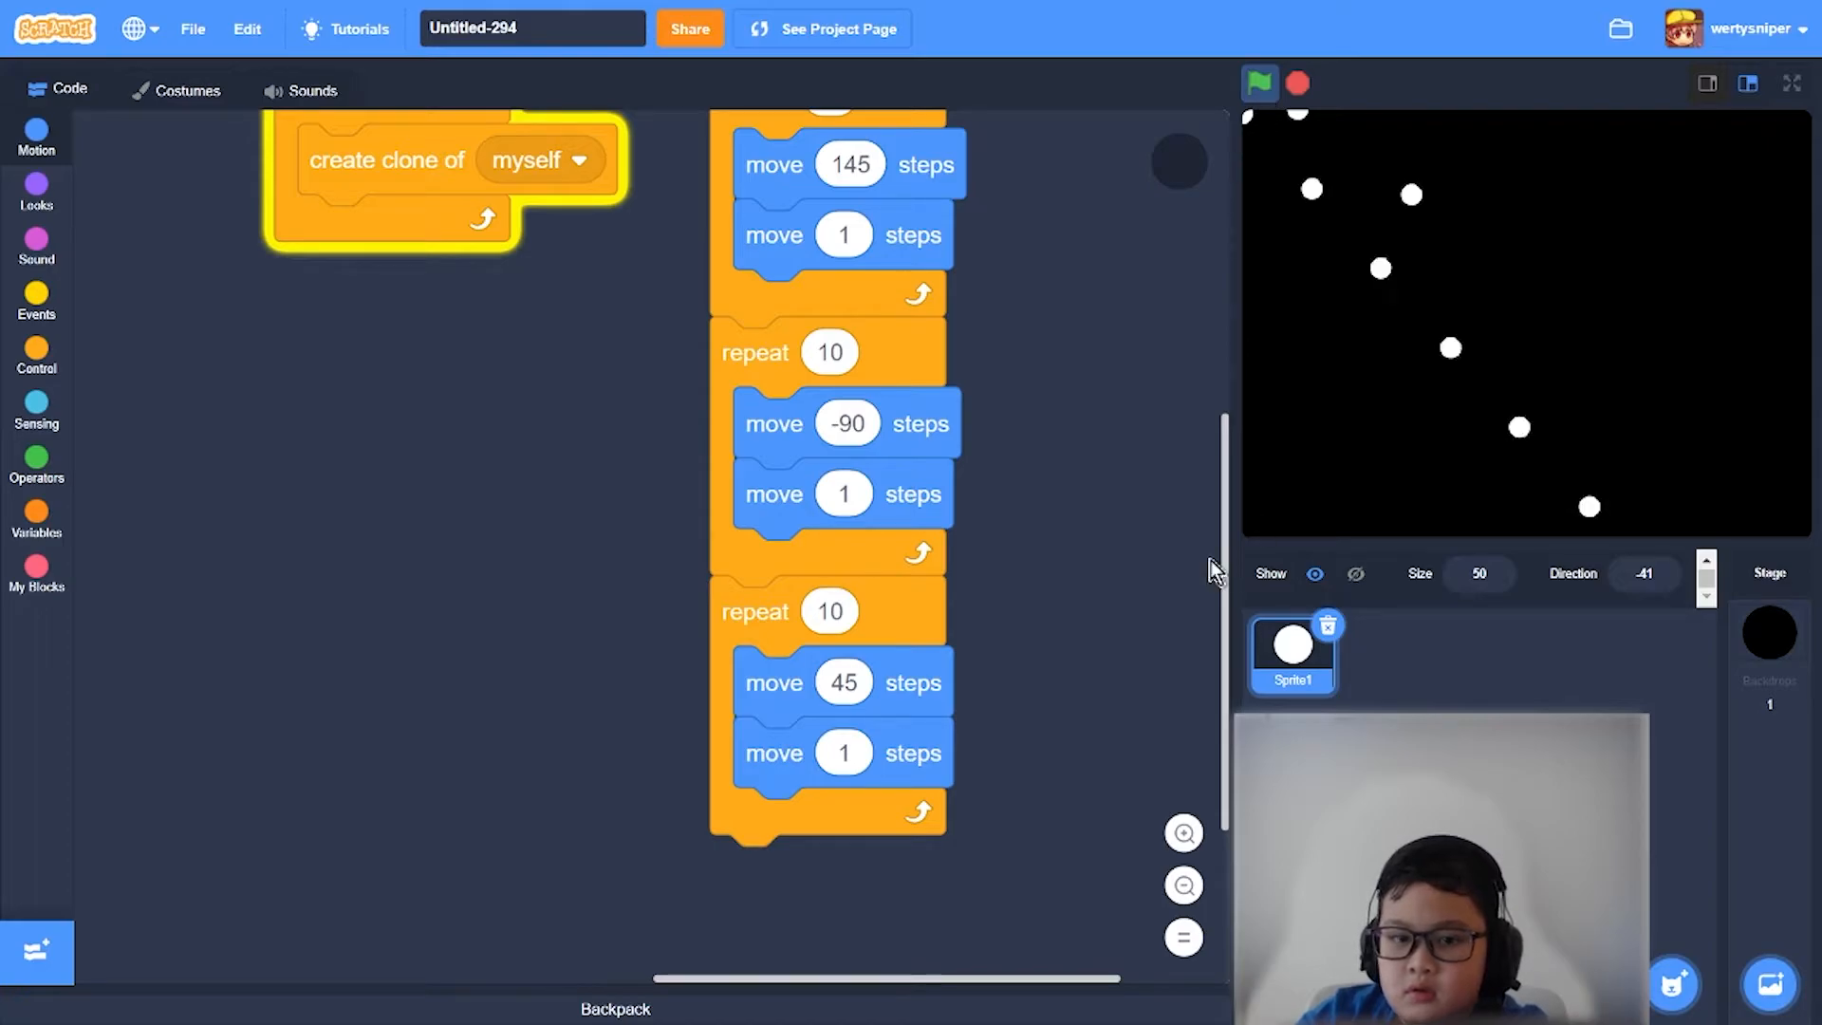
scroll(798, 498, up, 3)
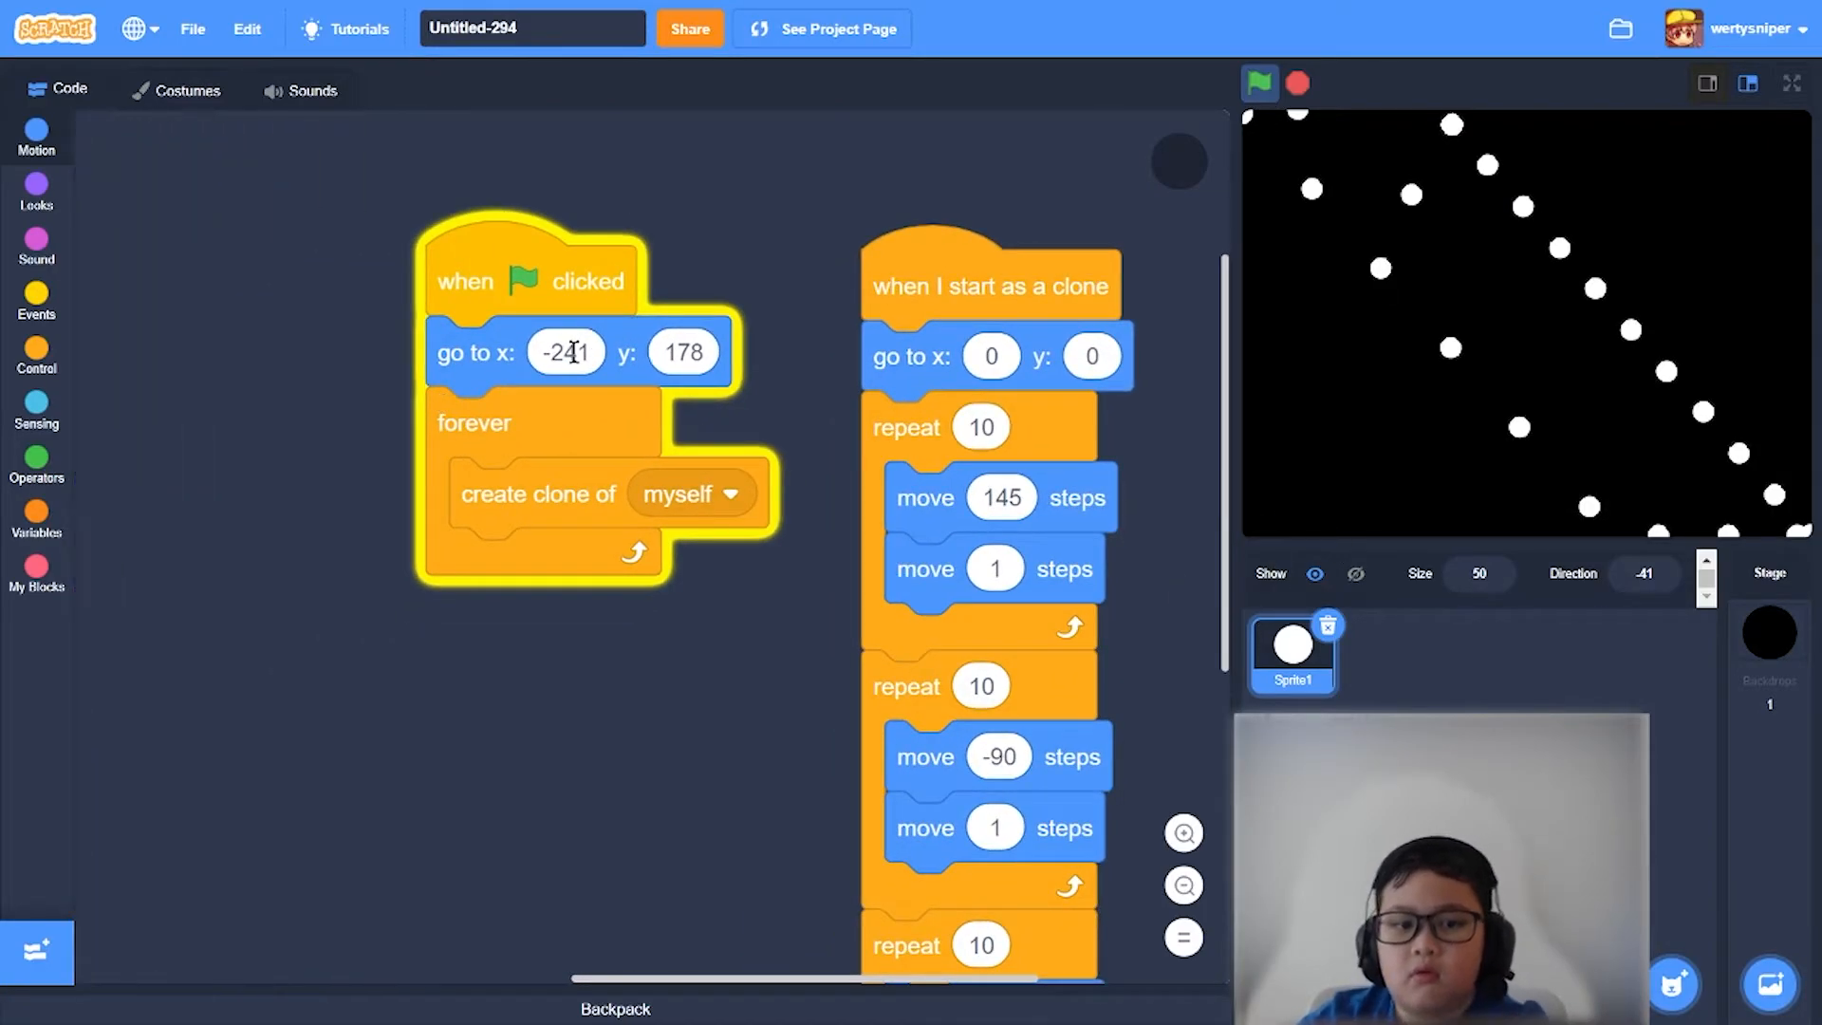
- Set the starting go to block under 'when flag clicked' to x 0, y 0
click(566, 353)
text(0)
click(662, 353)
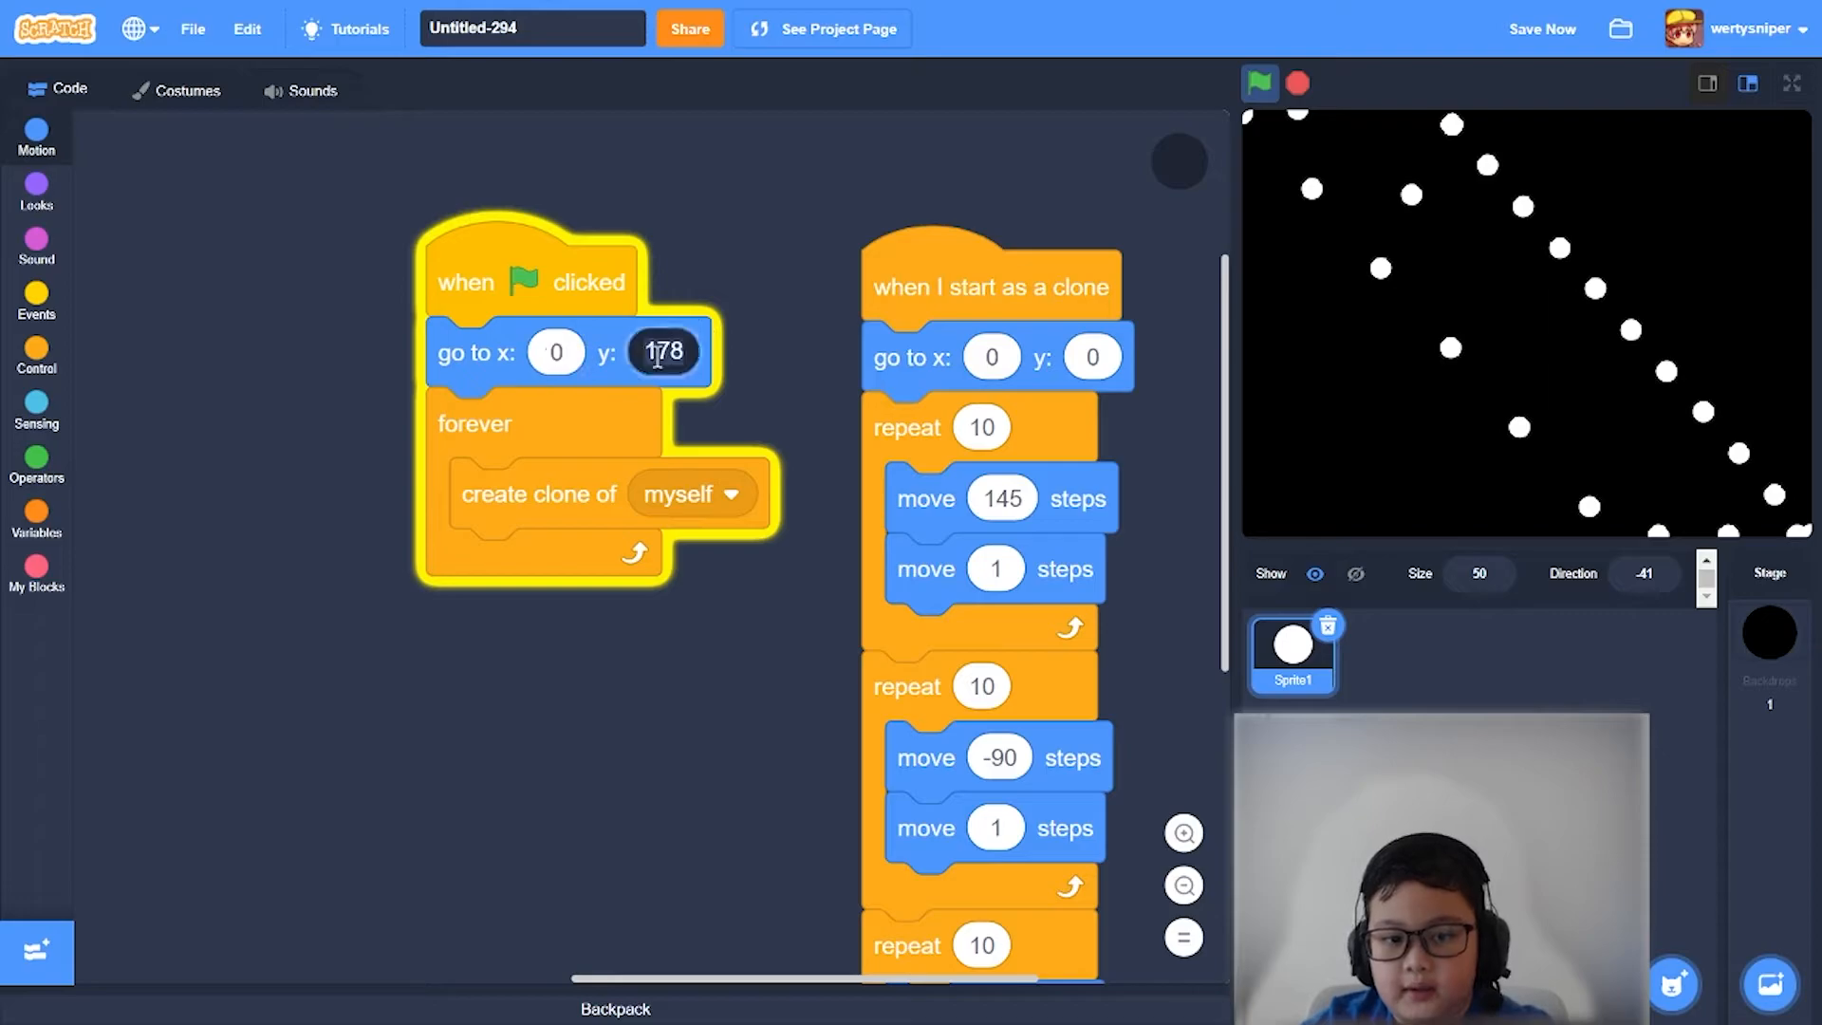
key(BackSpace)
text(0)
click(817, 503)
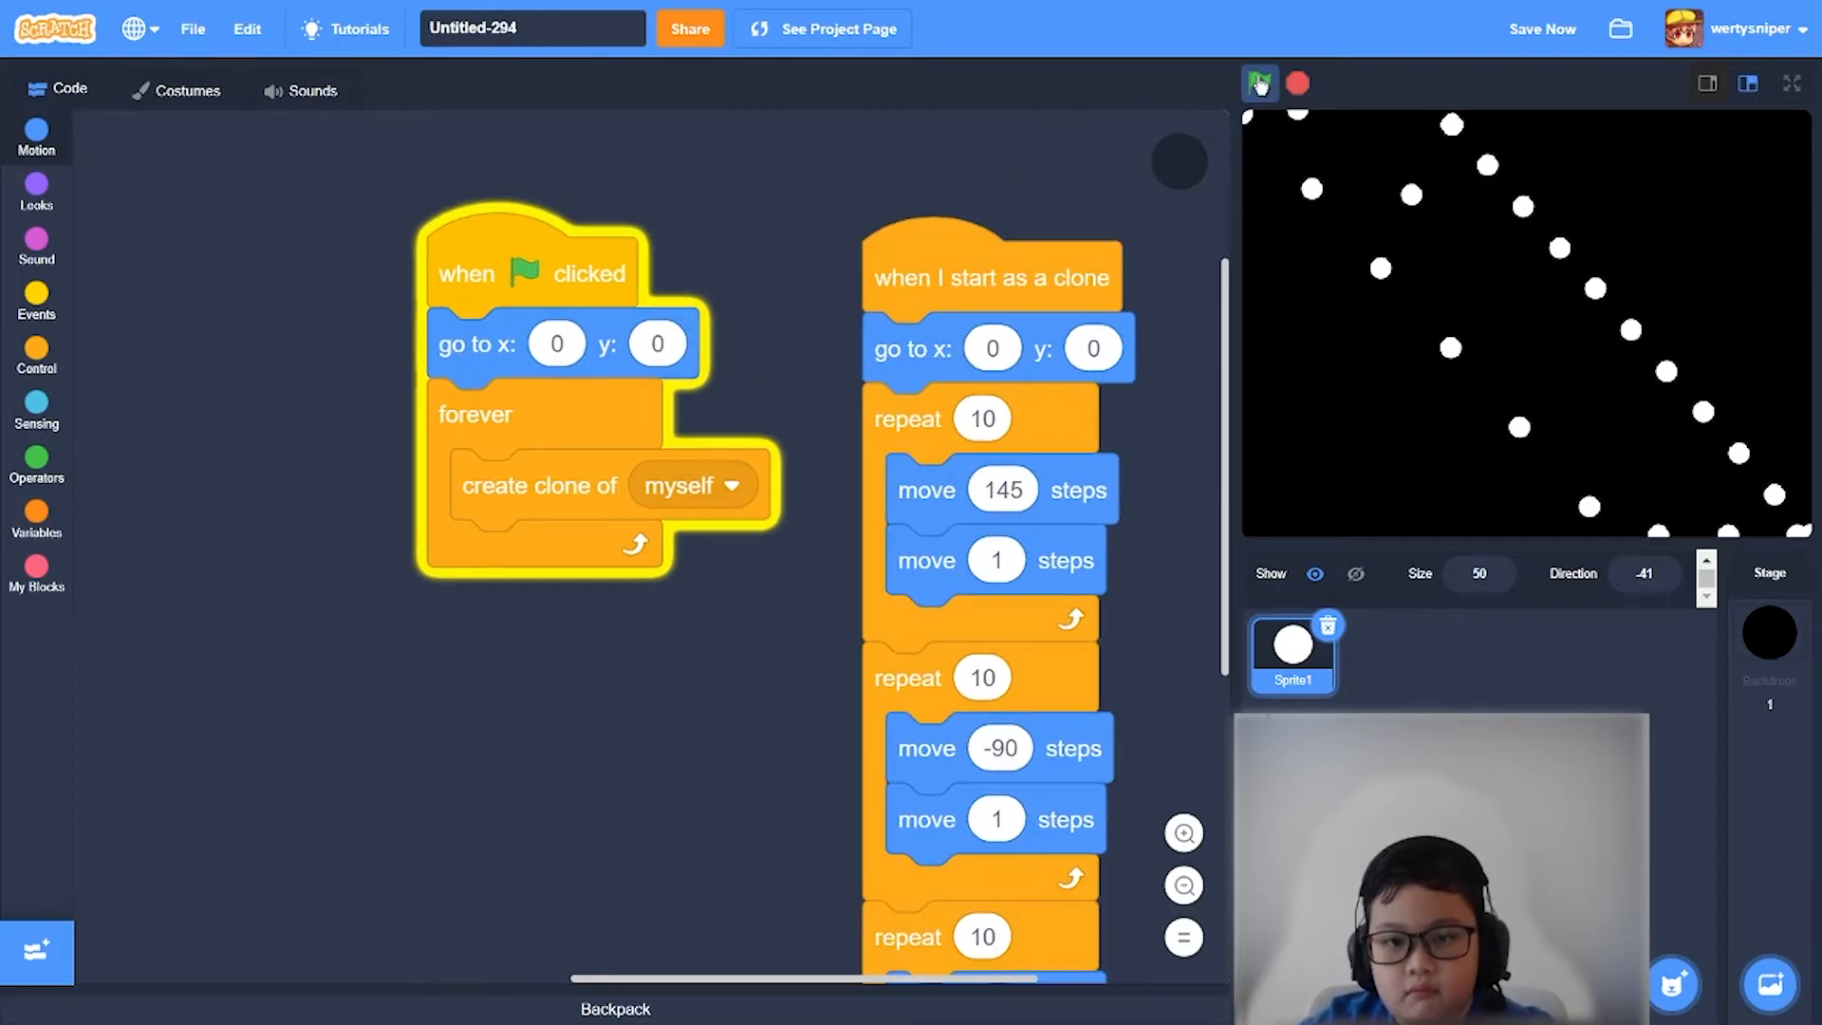
- Test-run the dotted clone trail a few times and save the project
click(1260, 84)
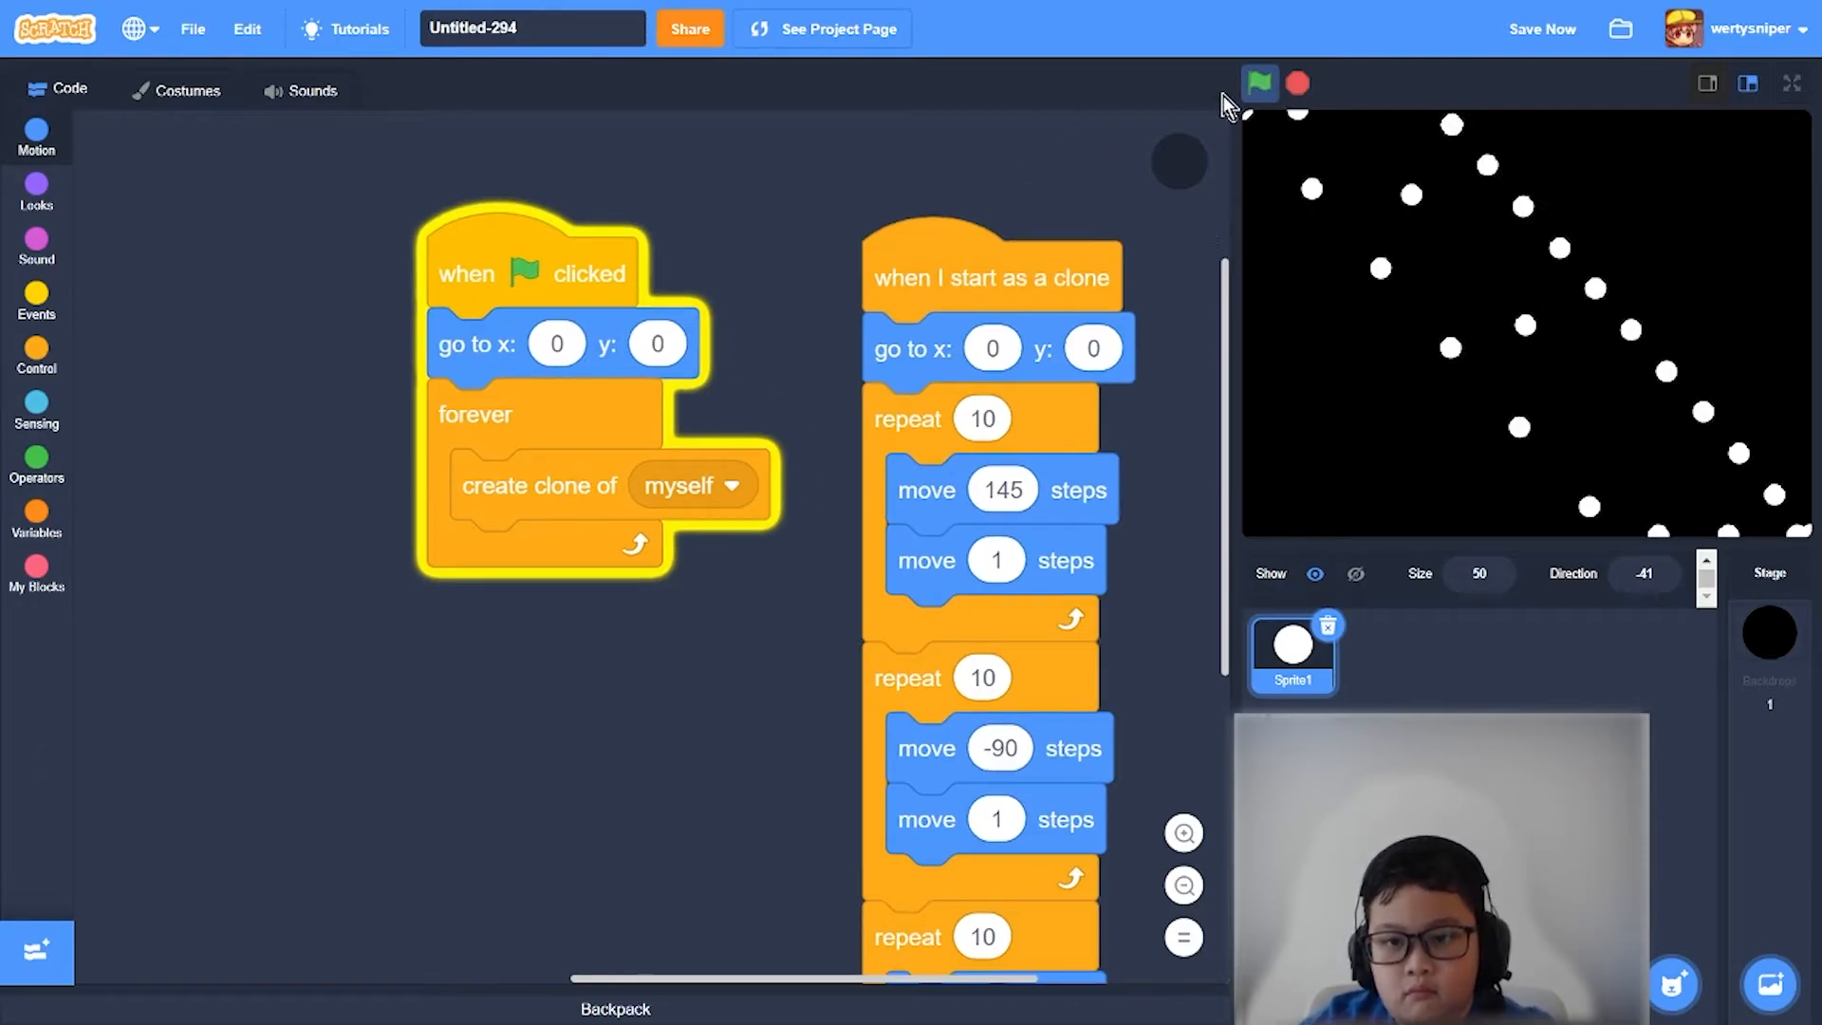
click(1259, 89)
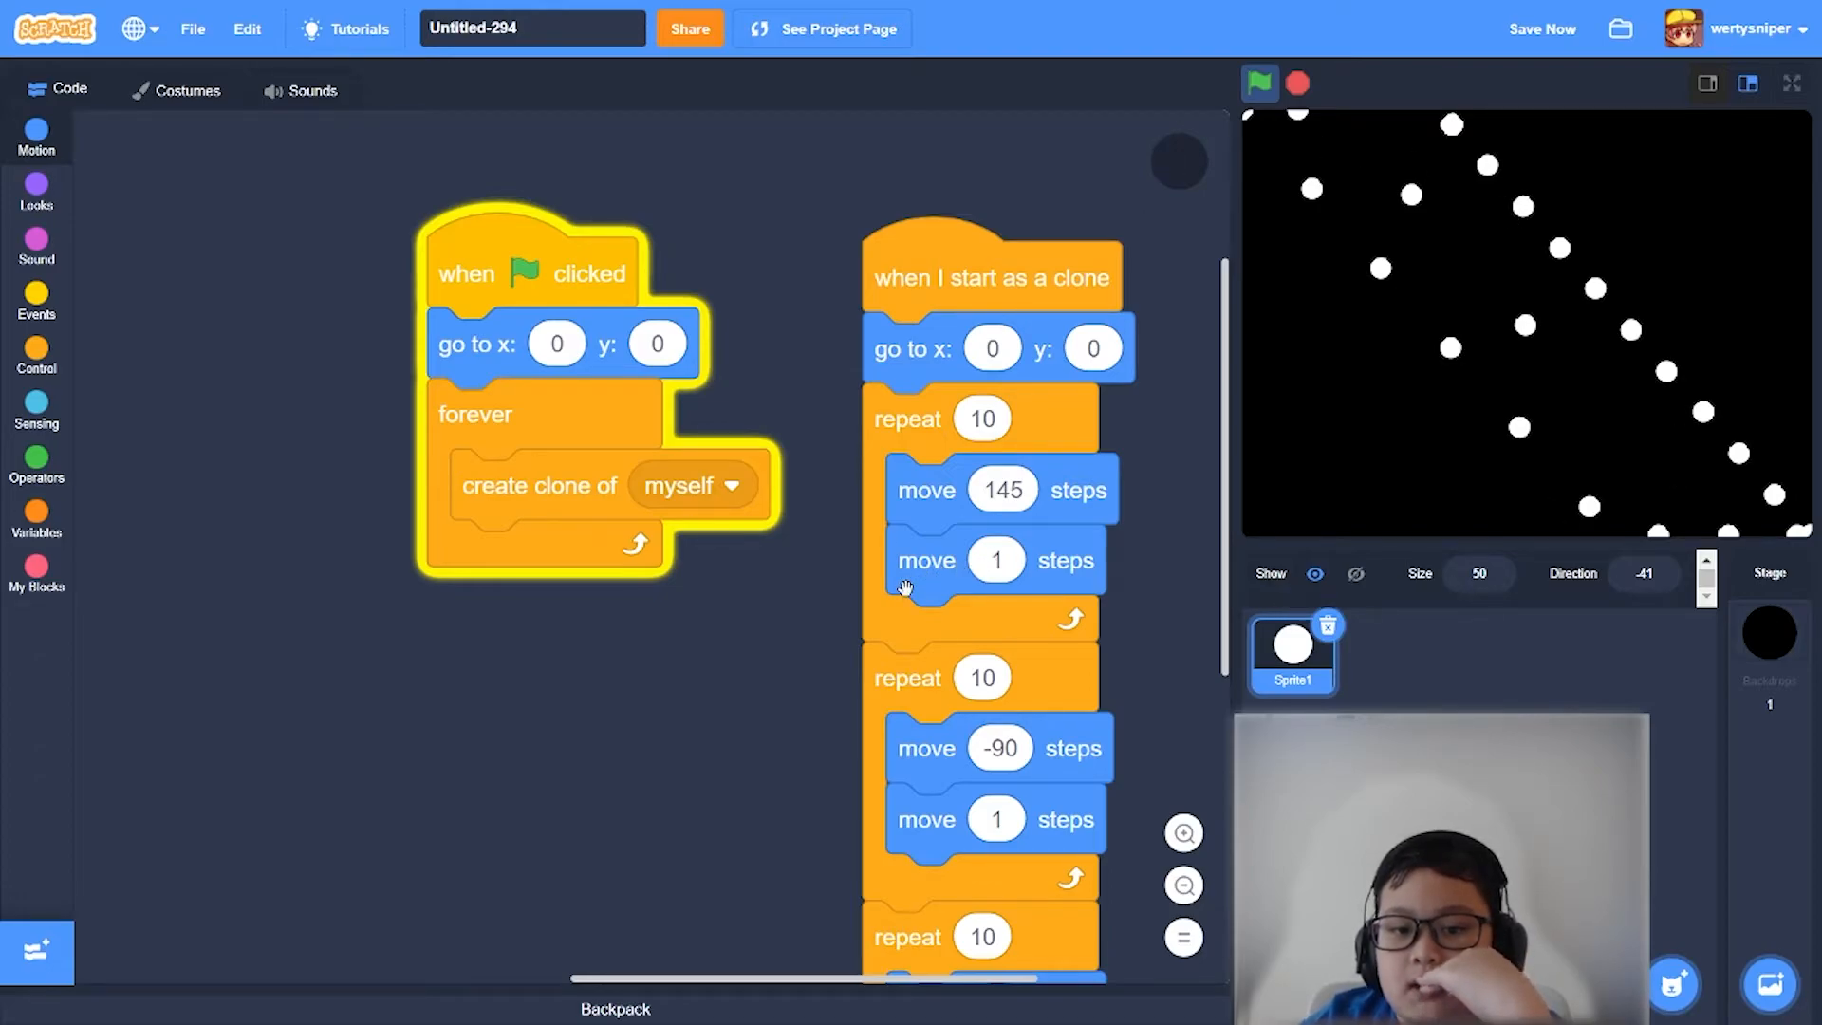
click(1299, 86)
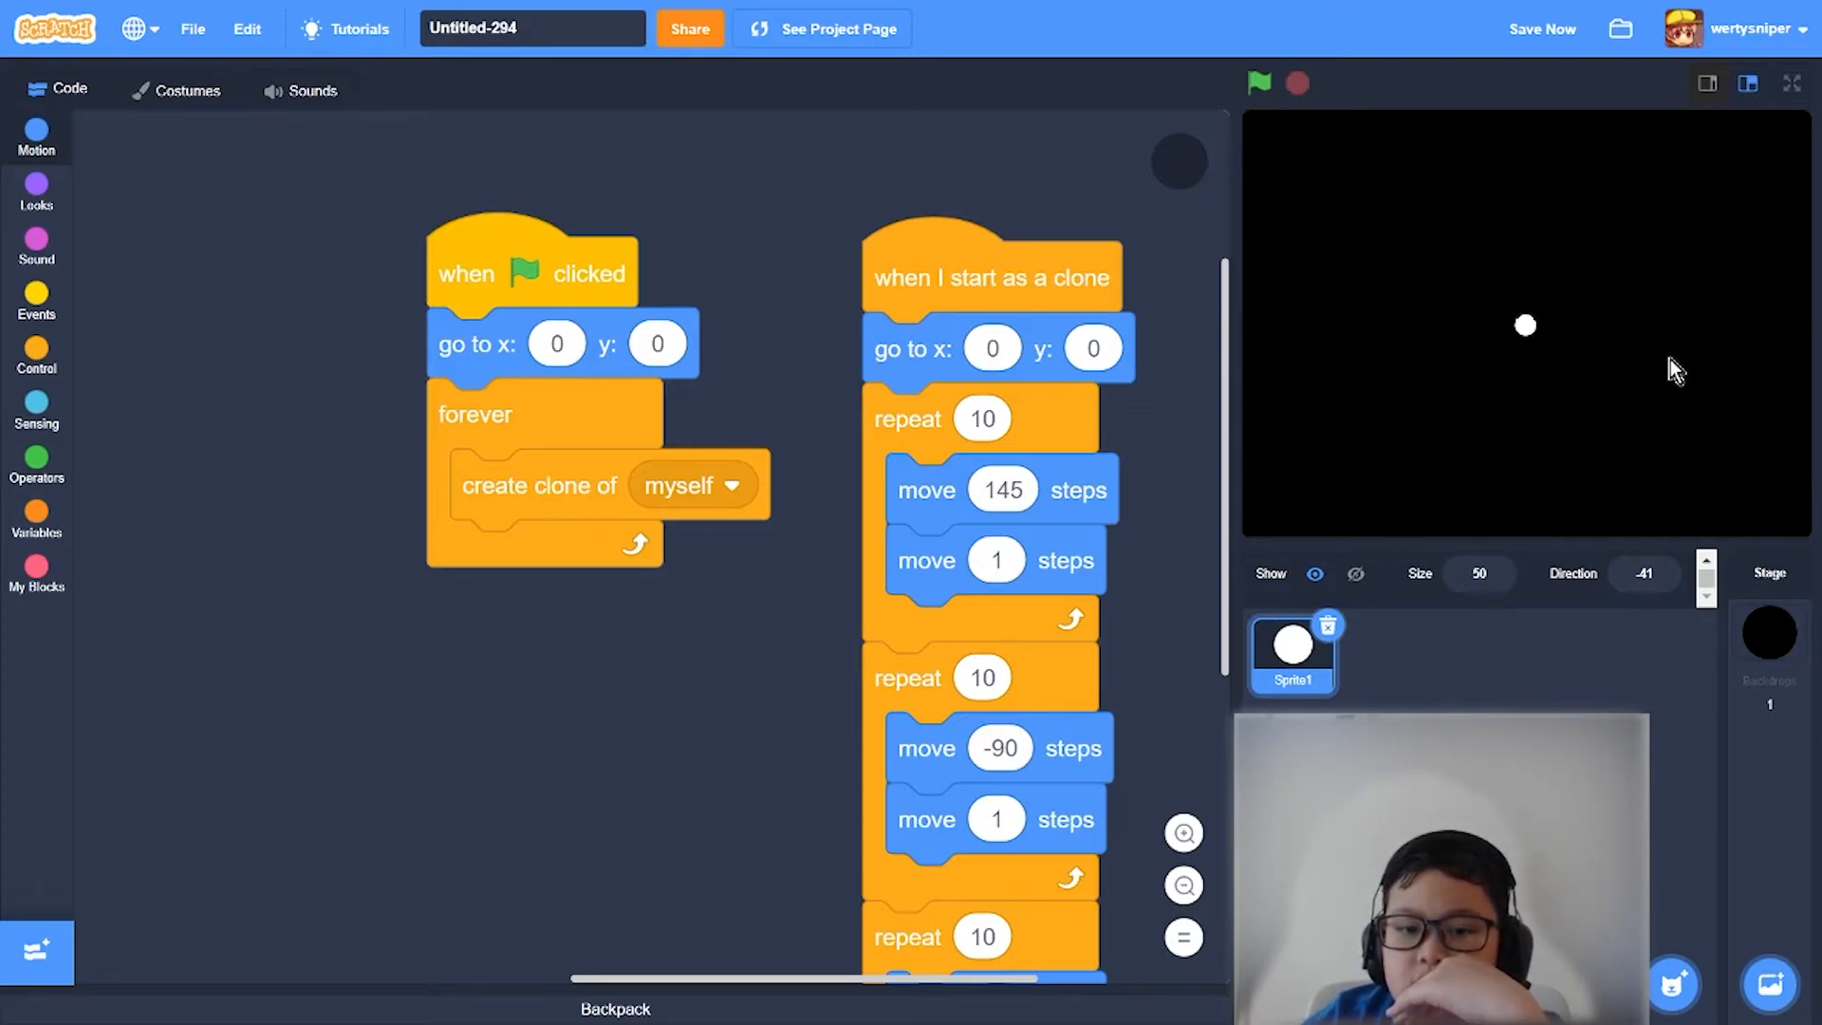
click(1259, 83)
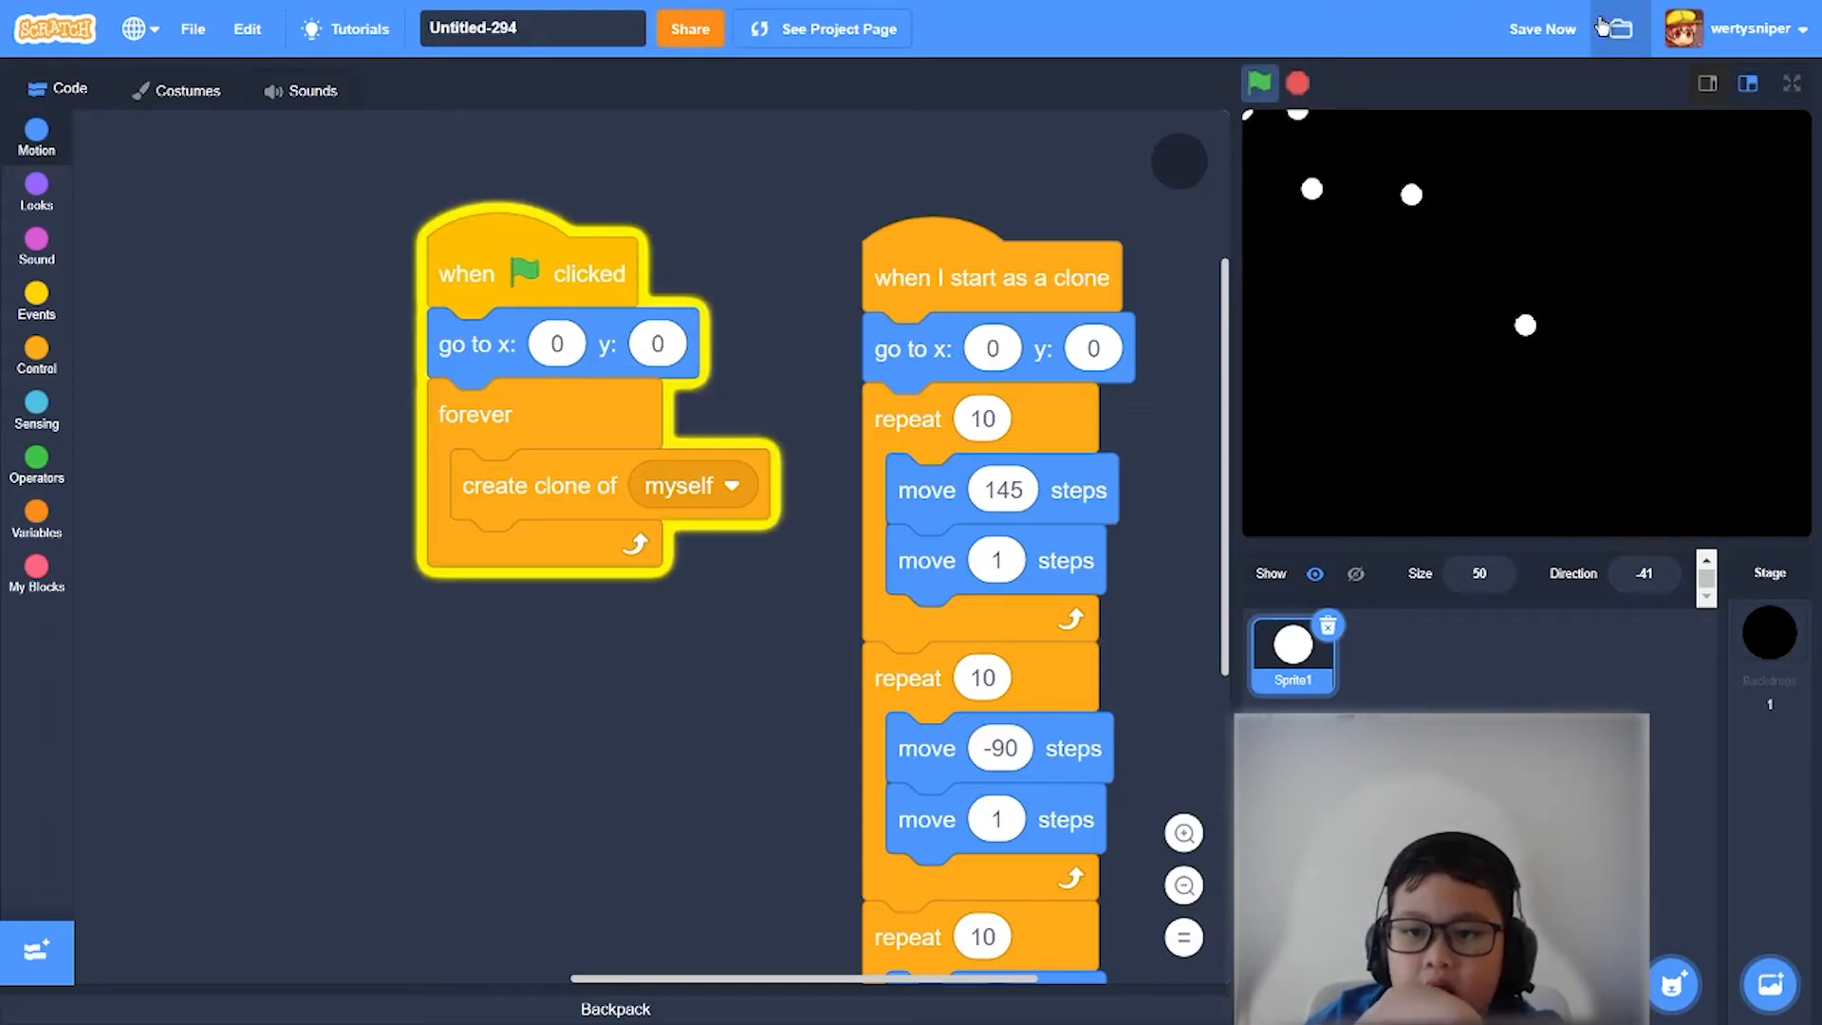
click(1544, 28)
click(1295, 82)
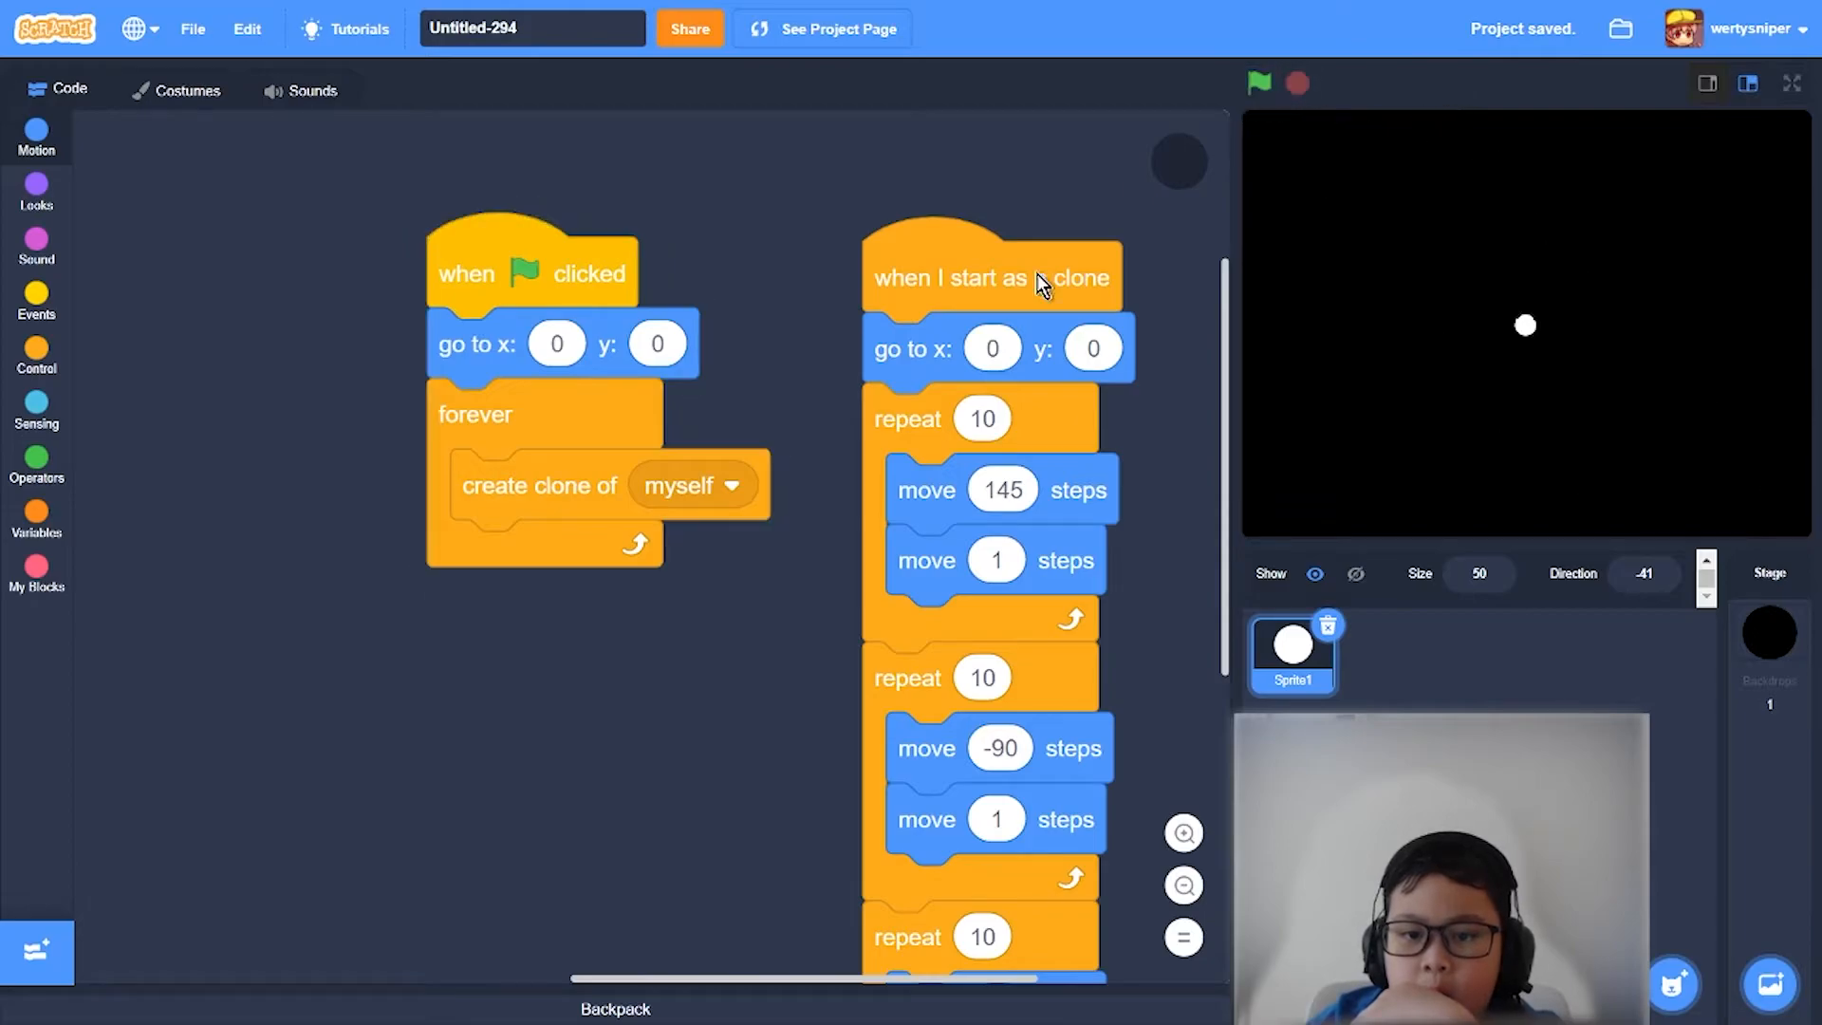
scroll(976, 373, down, 3)
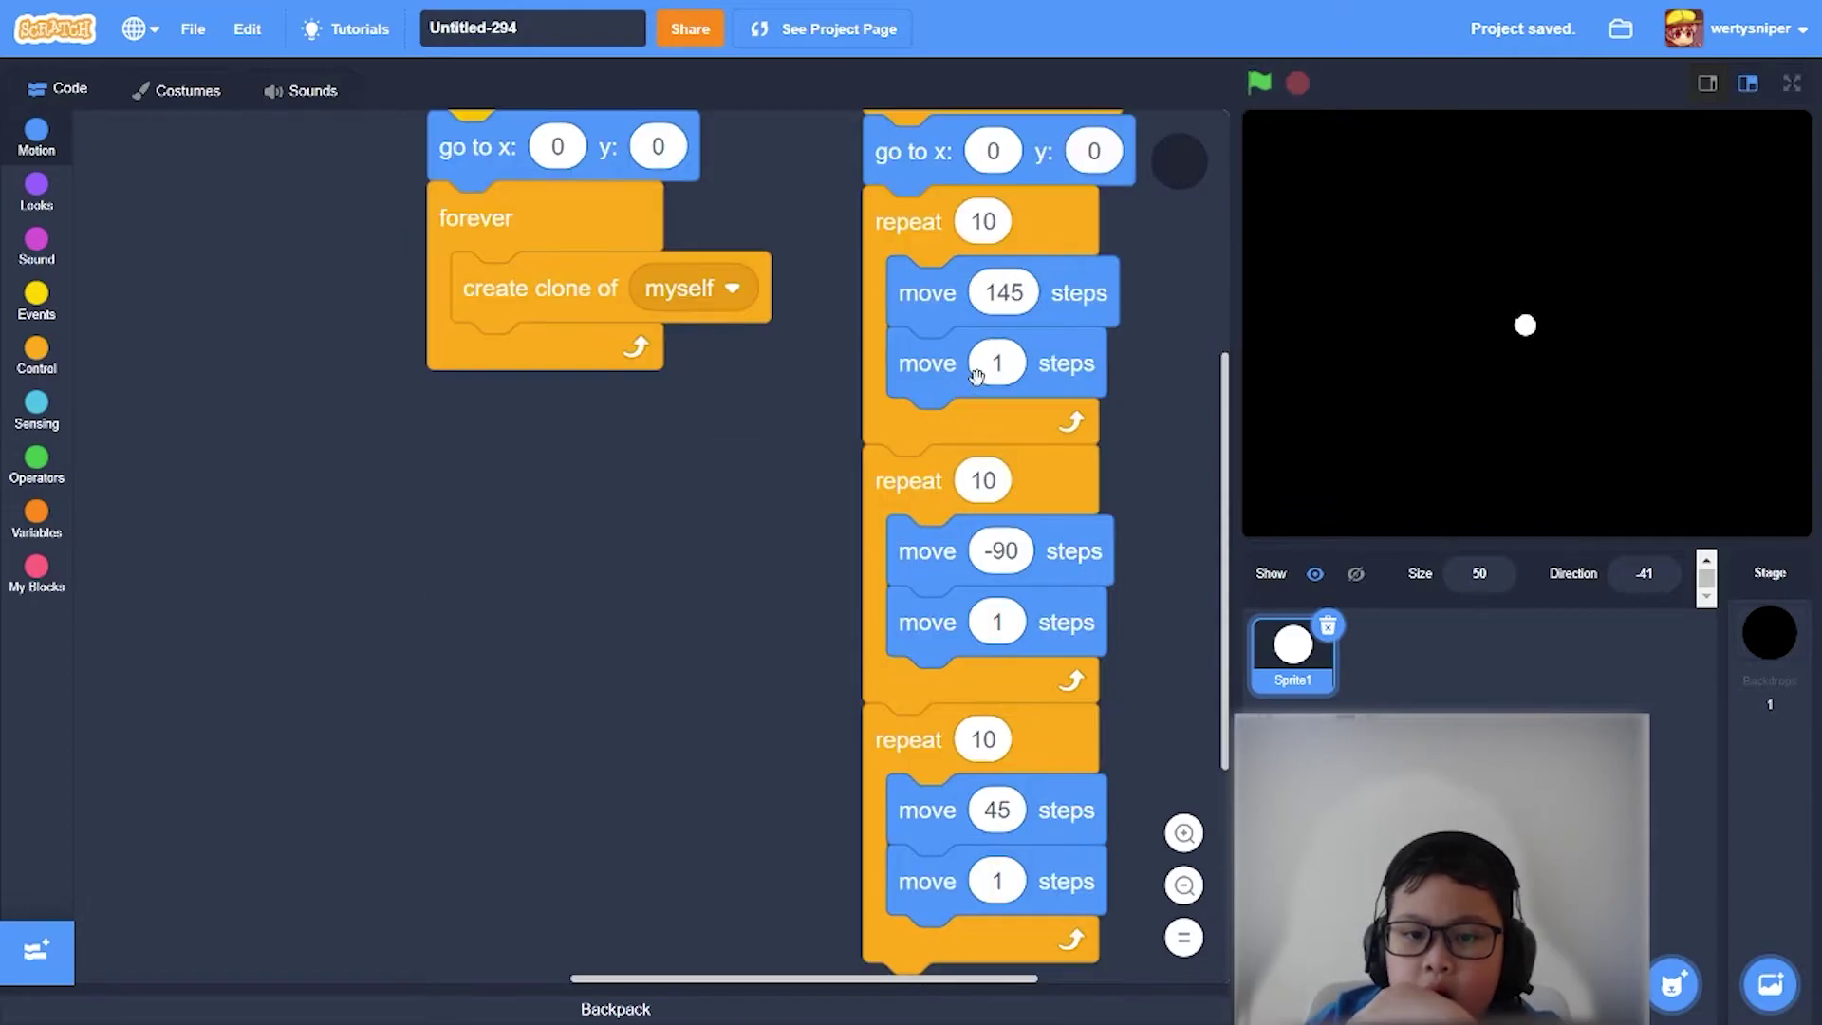
- Detach the move 1 steps blocks from all three repeat loops and show the Motion category
click(1259, 83)
click(1298, 83)
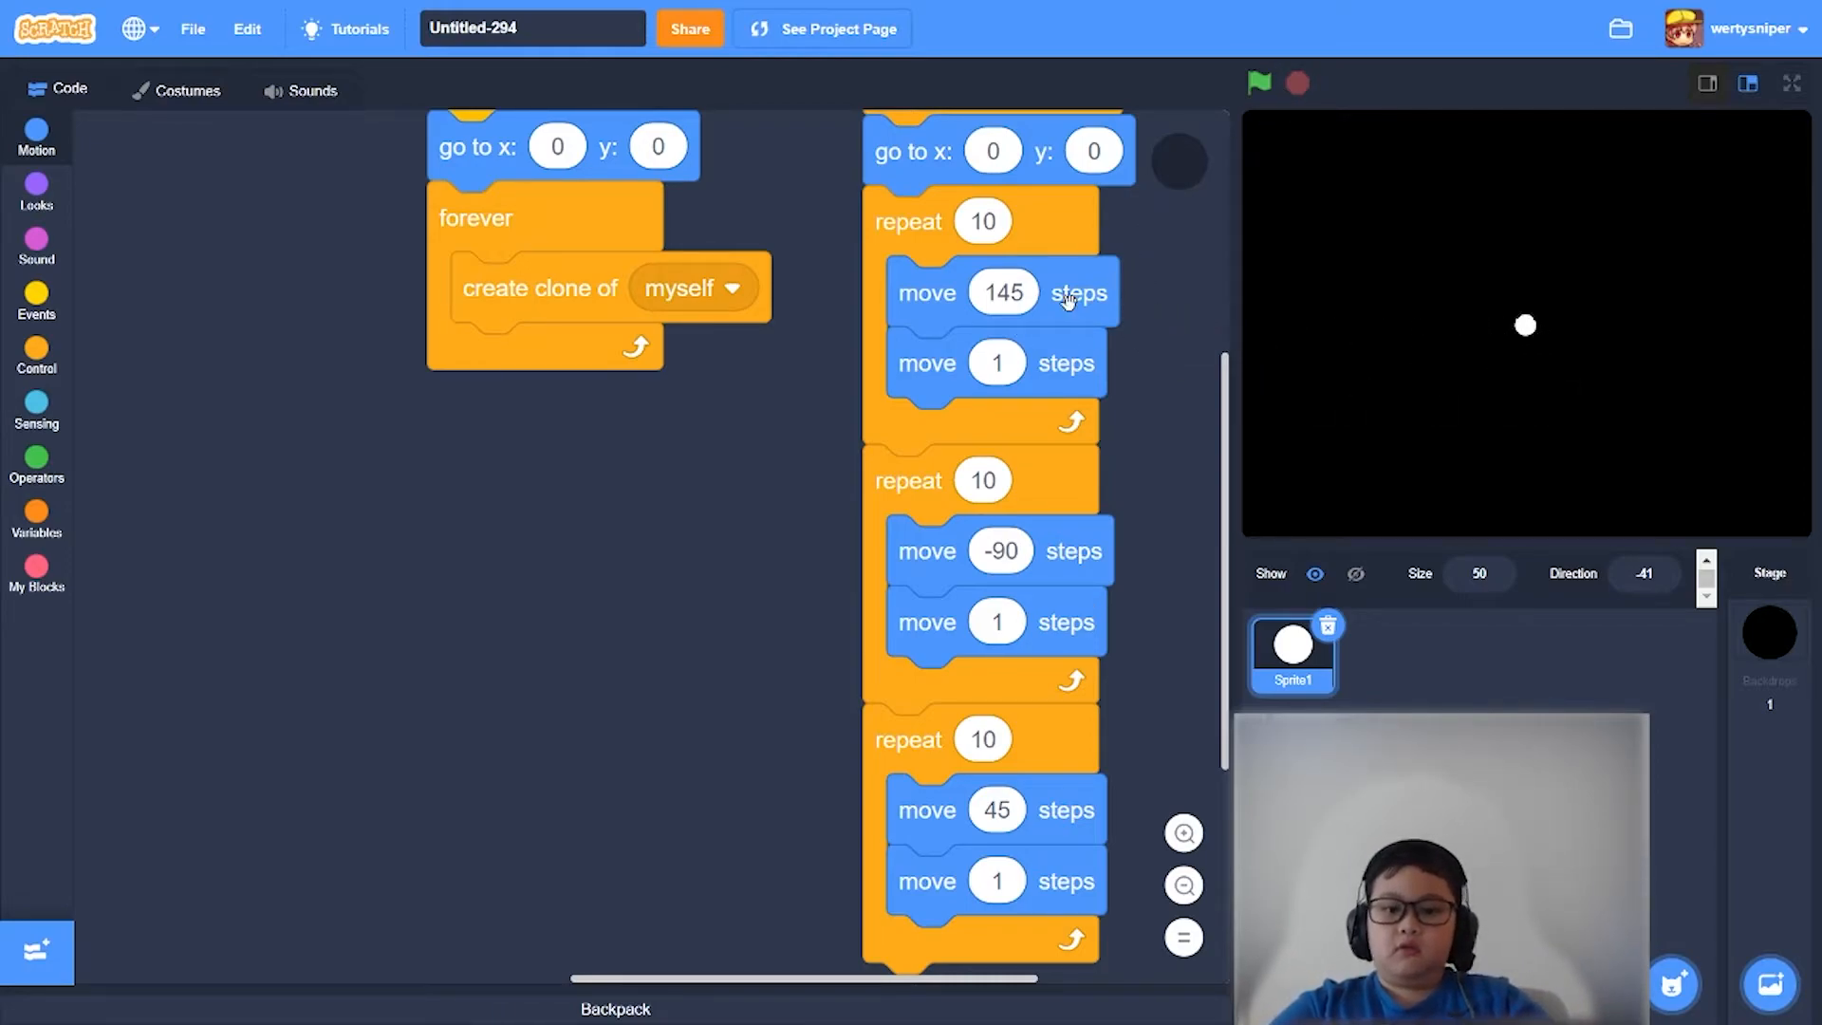
drag(932, 365, 567, 627)
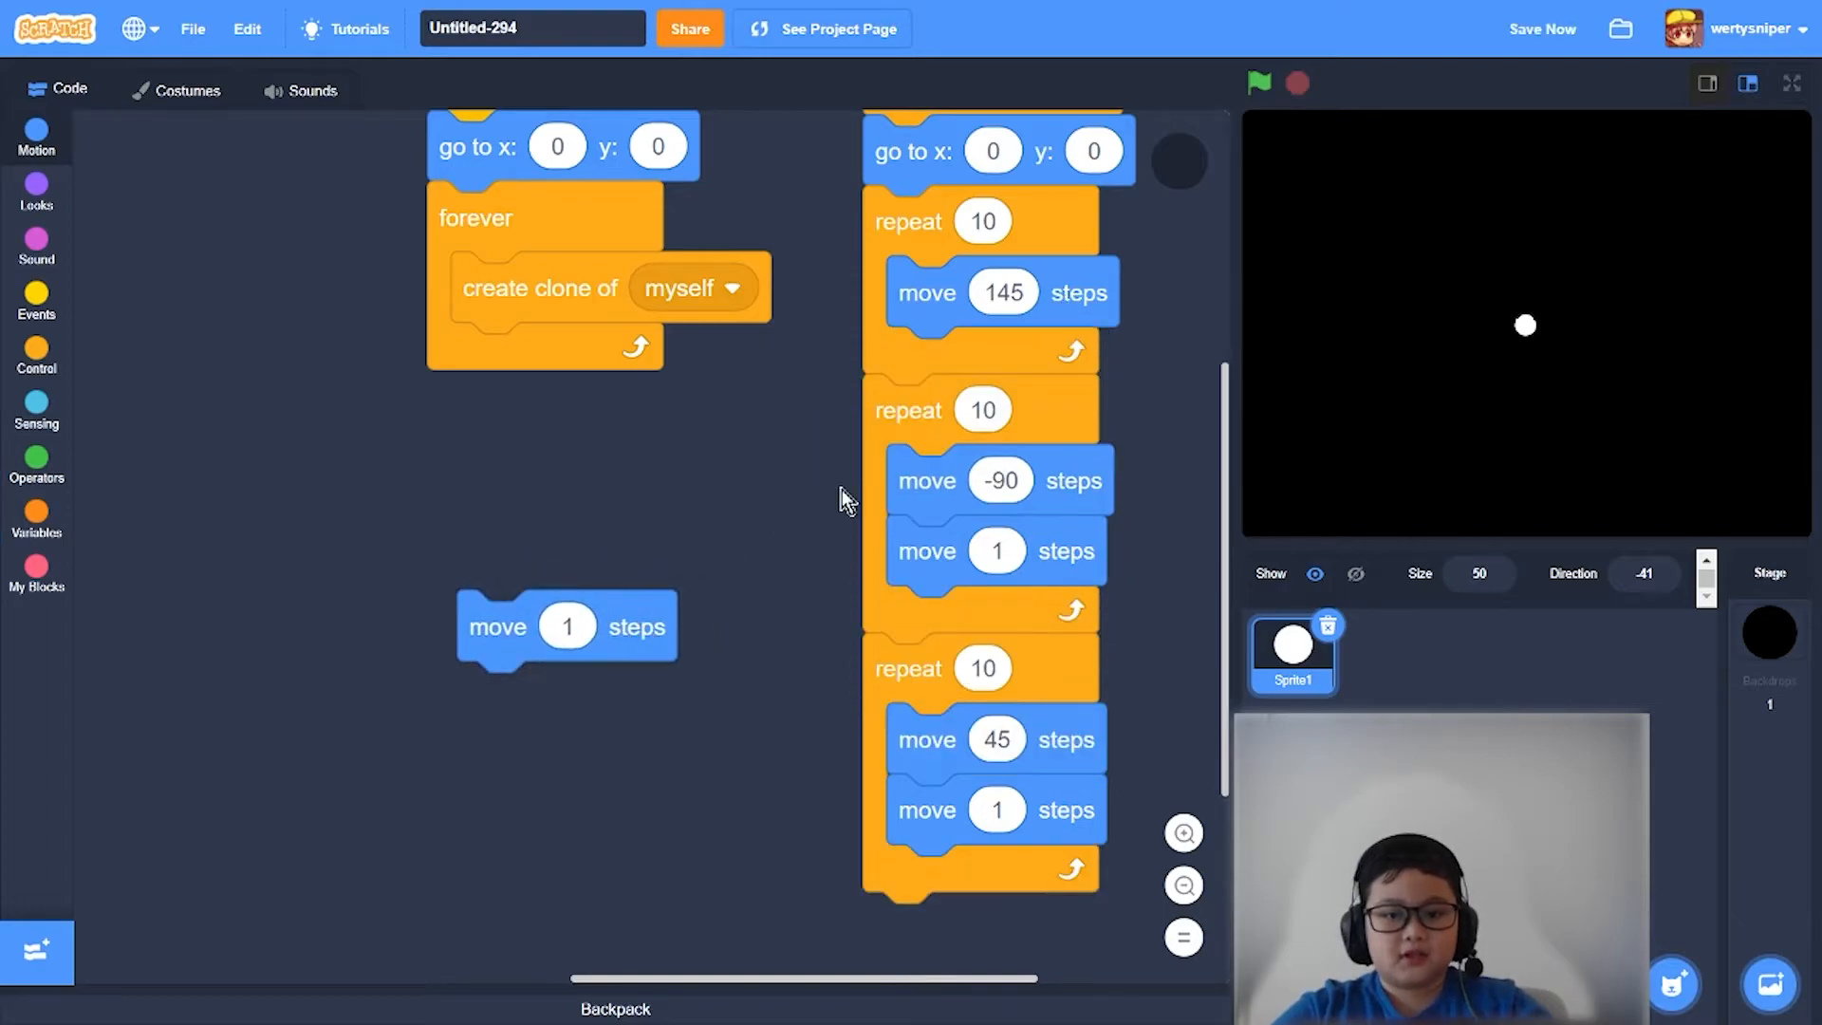
drag(1065, 551, 749, 784)
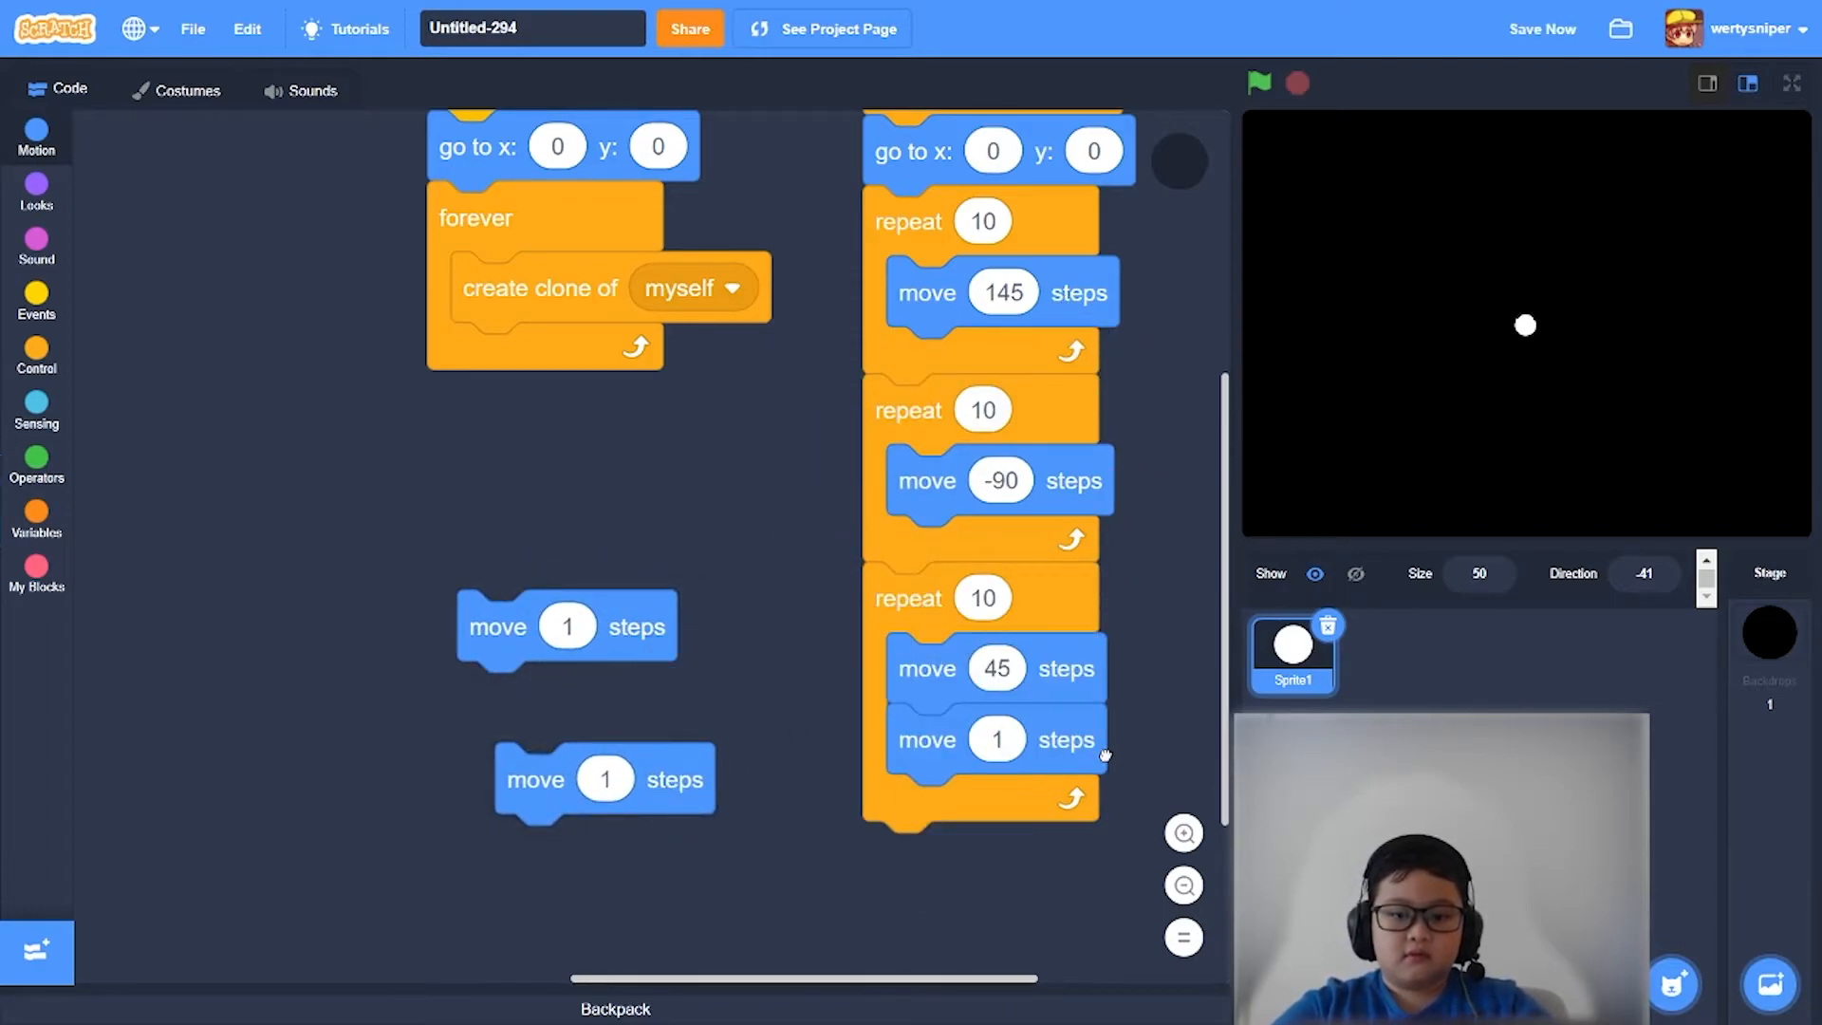
drag(1105, 753, 834, 924)
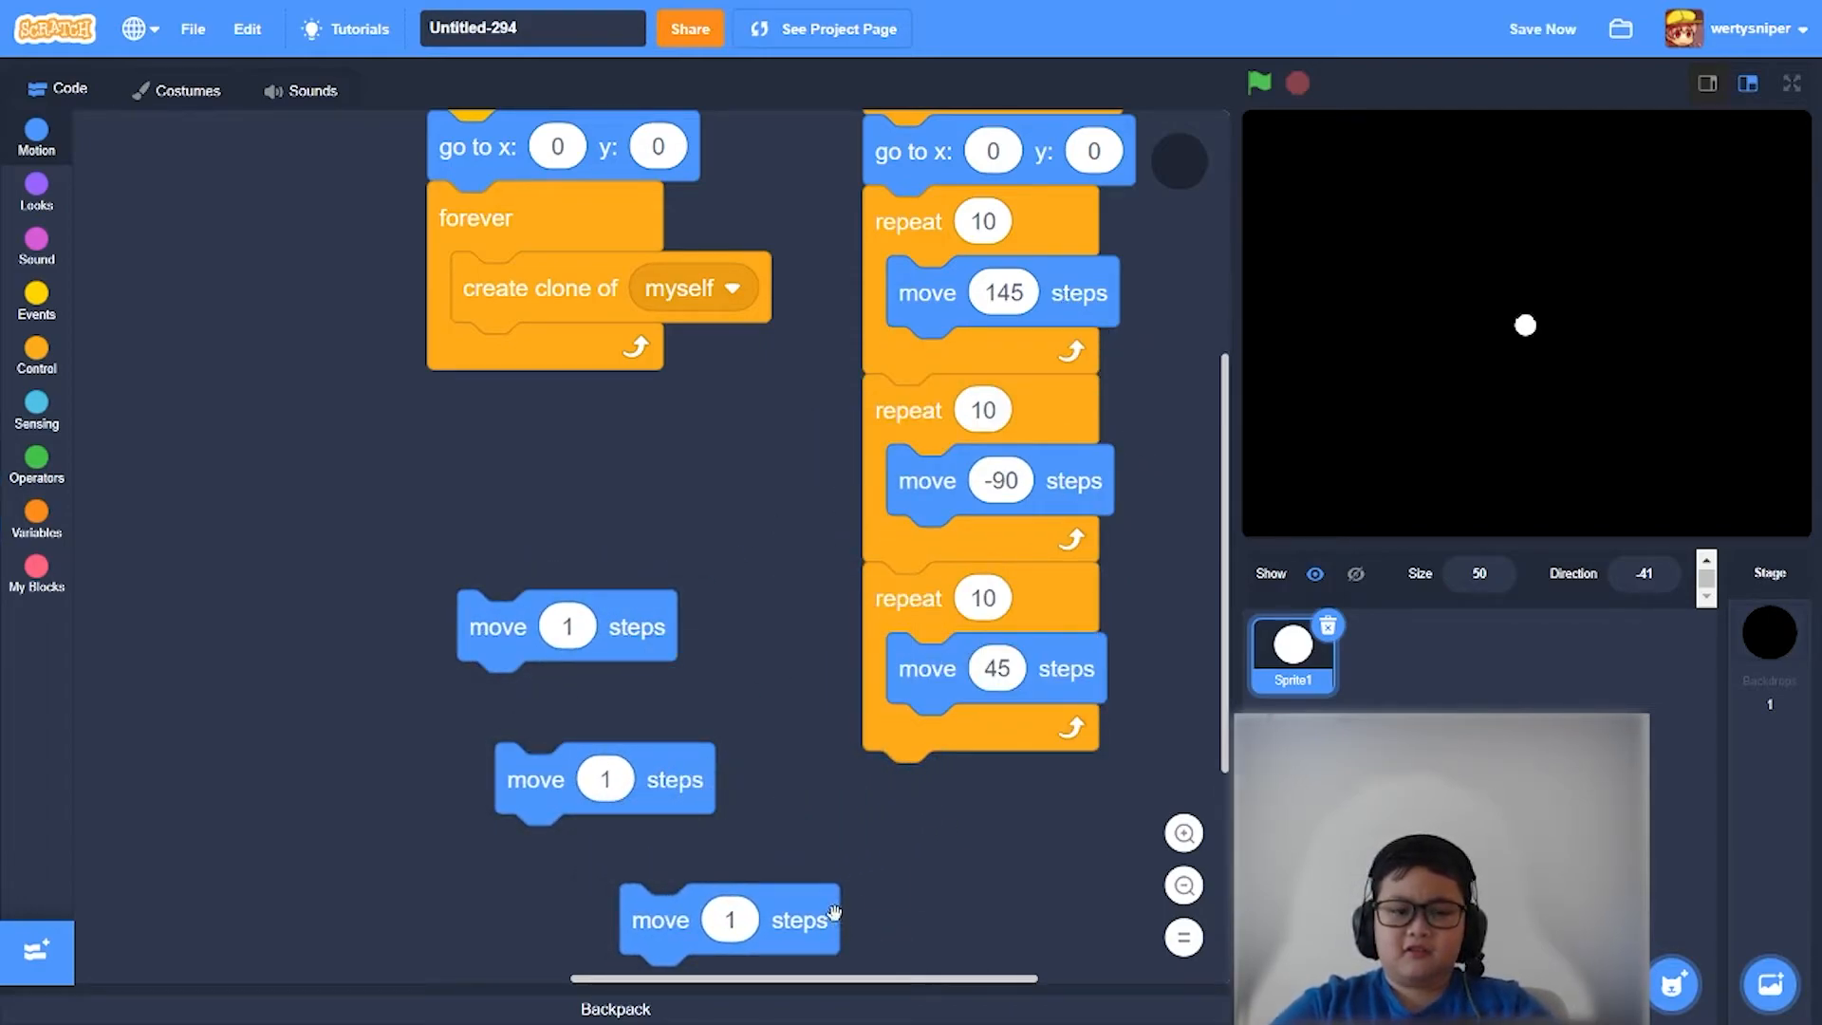
click(37, 138)
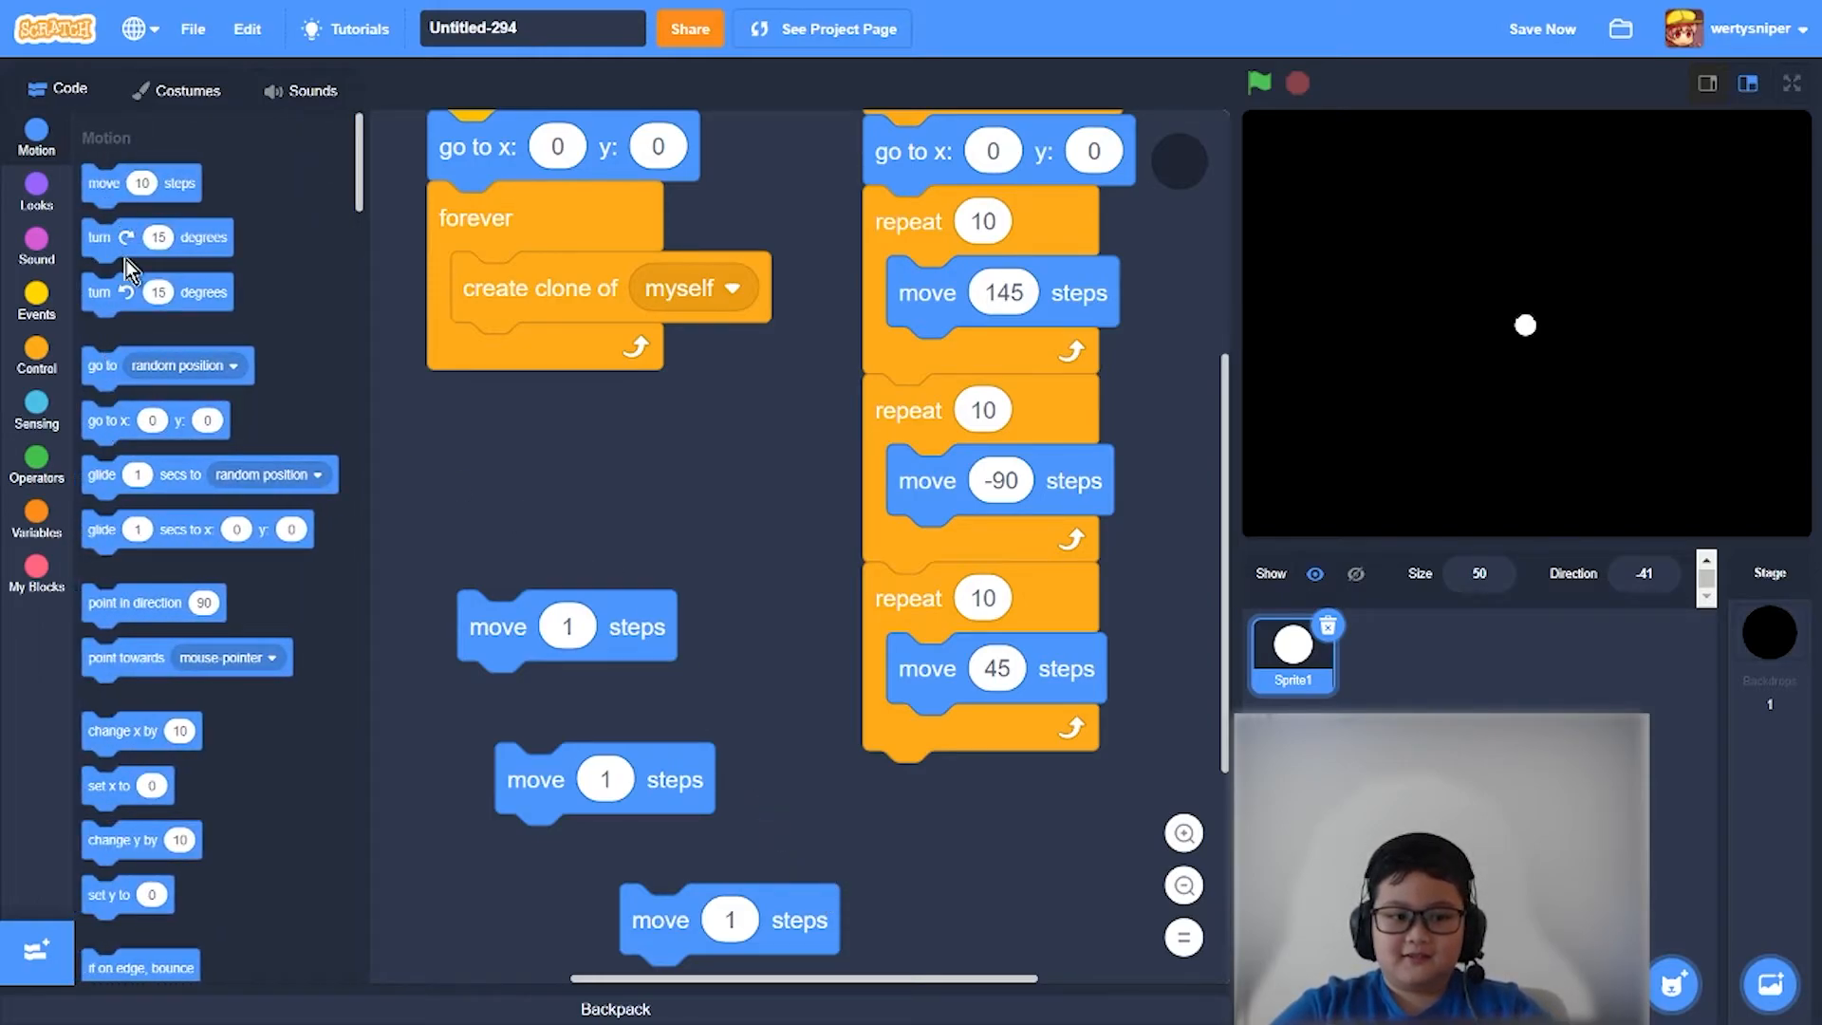
- Create a turn 145 degrees block and delete the 145, -90 and 45 step moves from the loops
drag(125, 239, 766, 434)
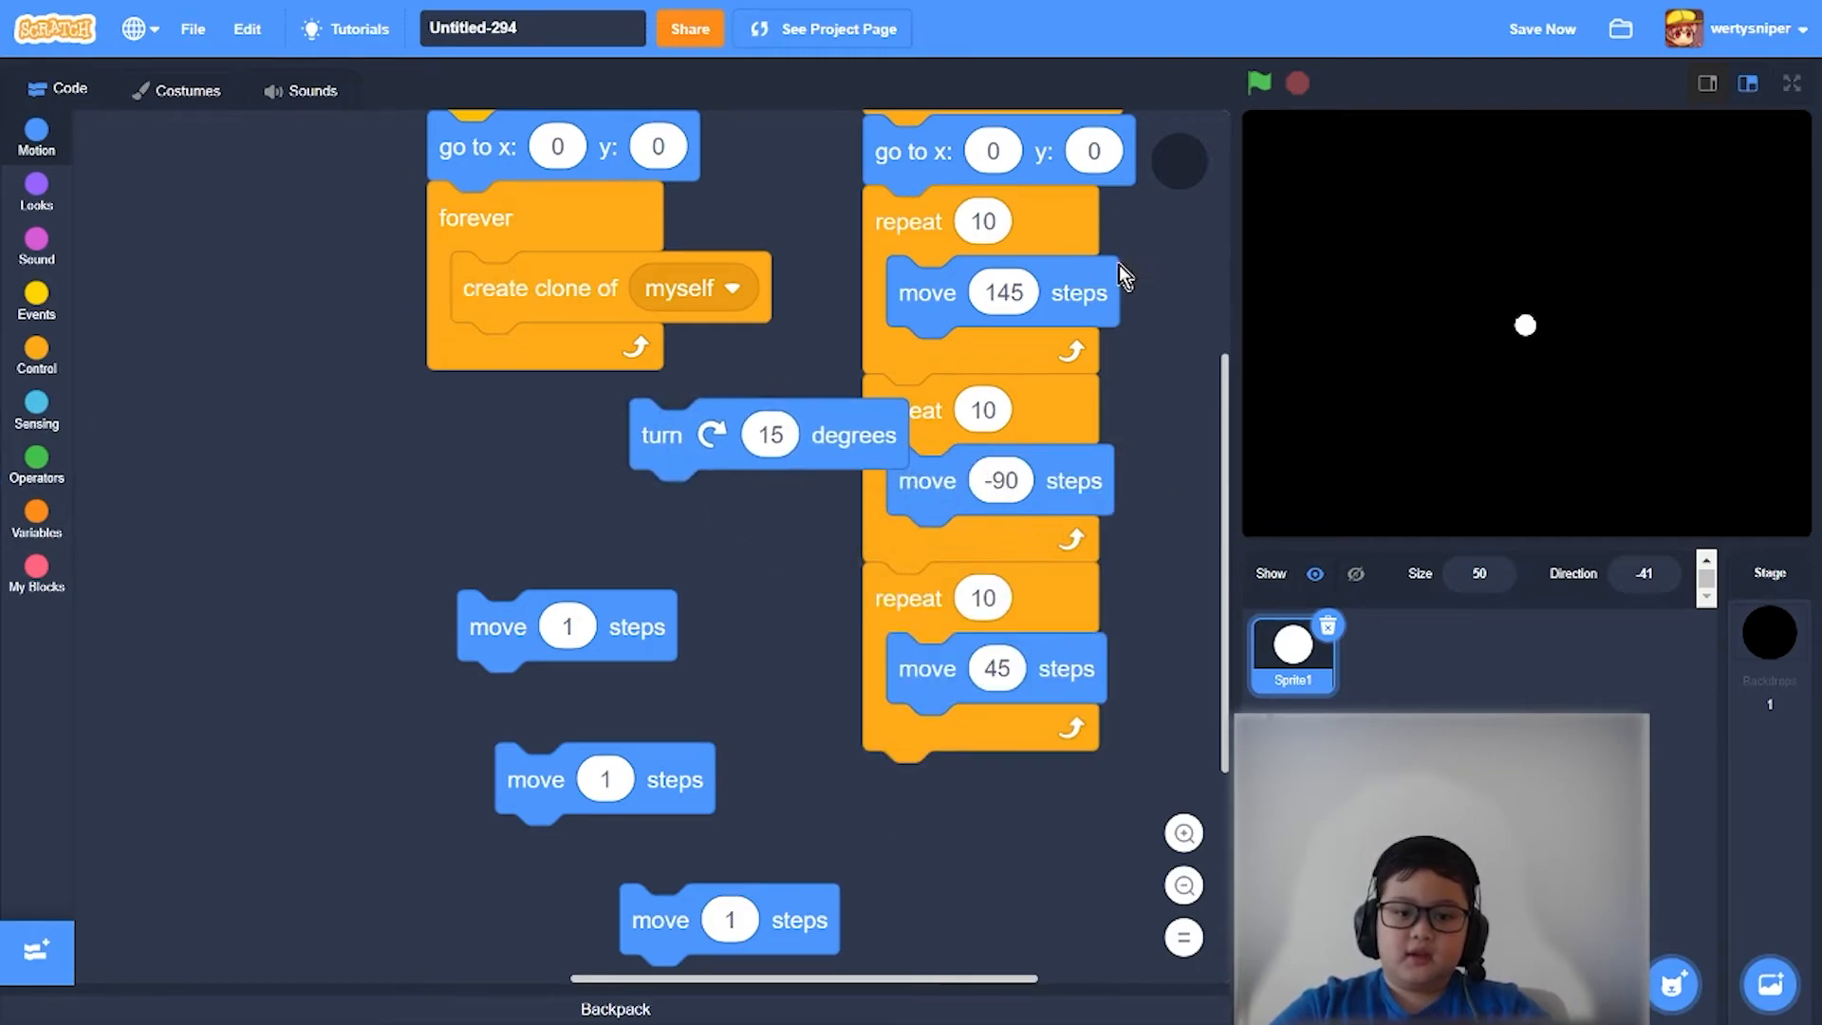
click(770, 435)
key(BackSpace)
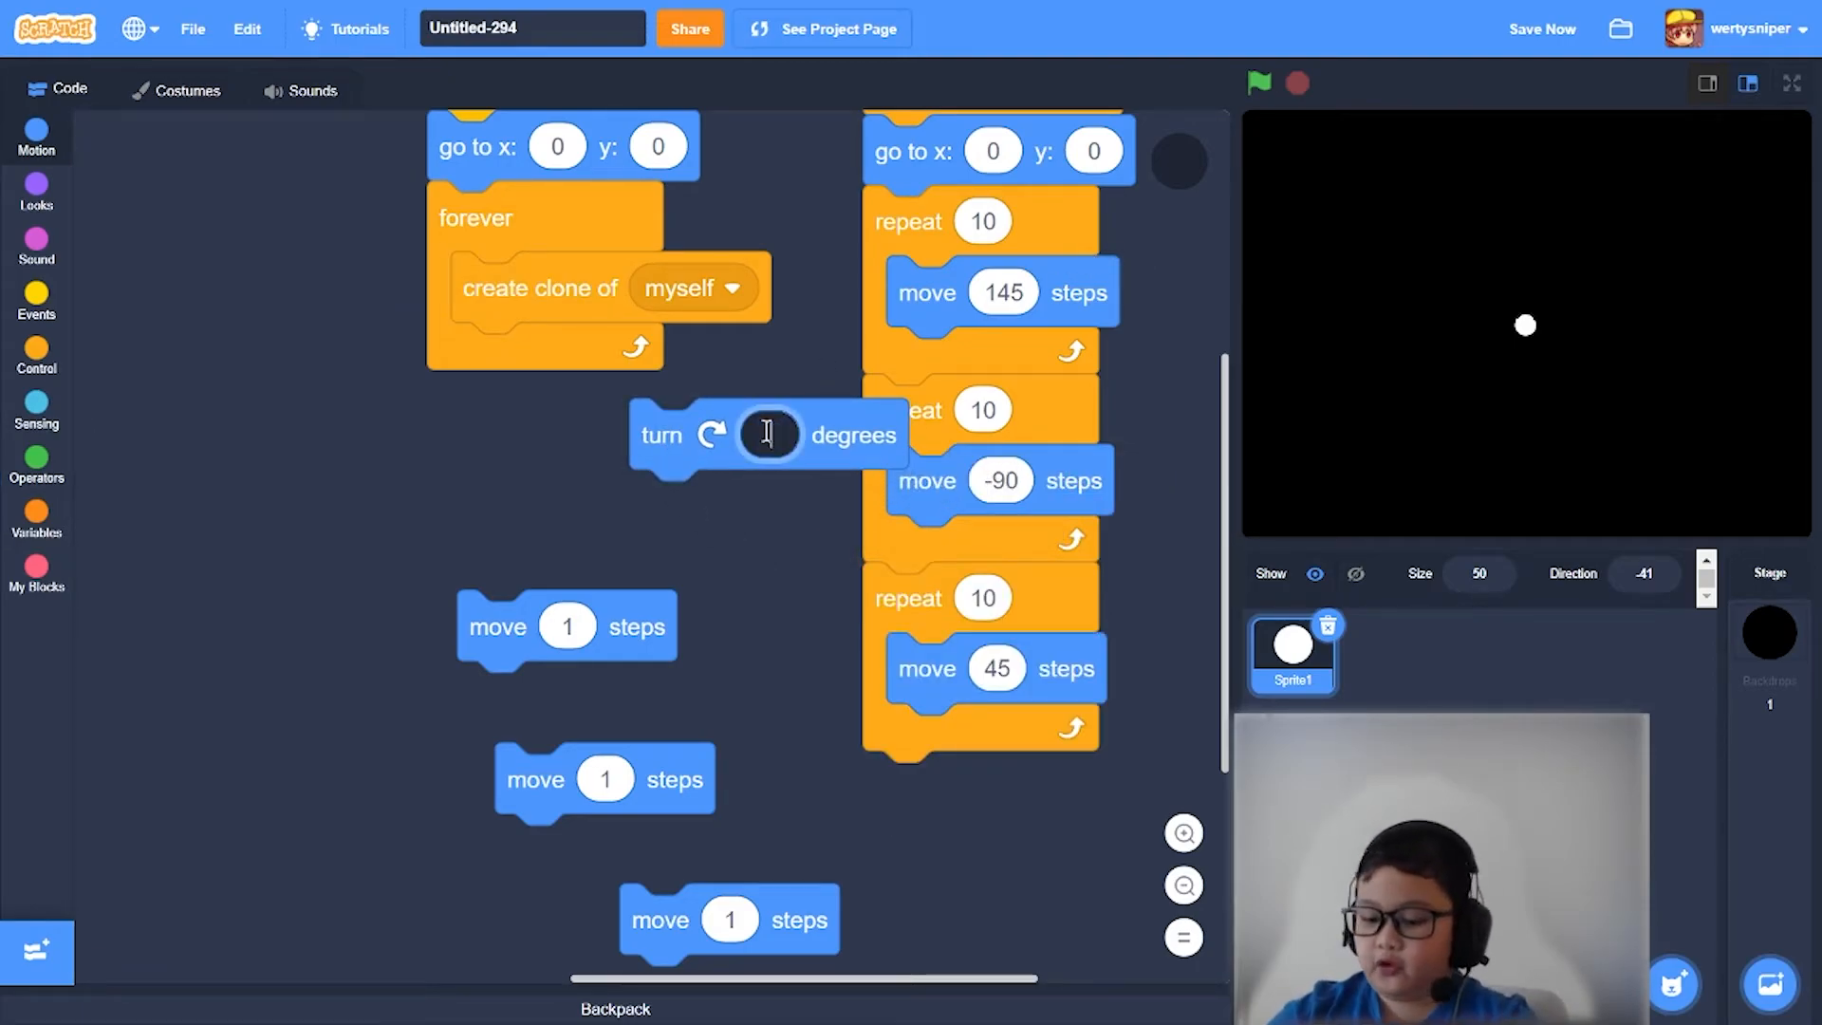
text(145)
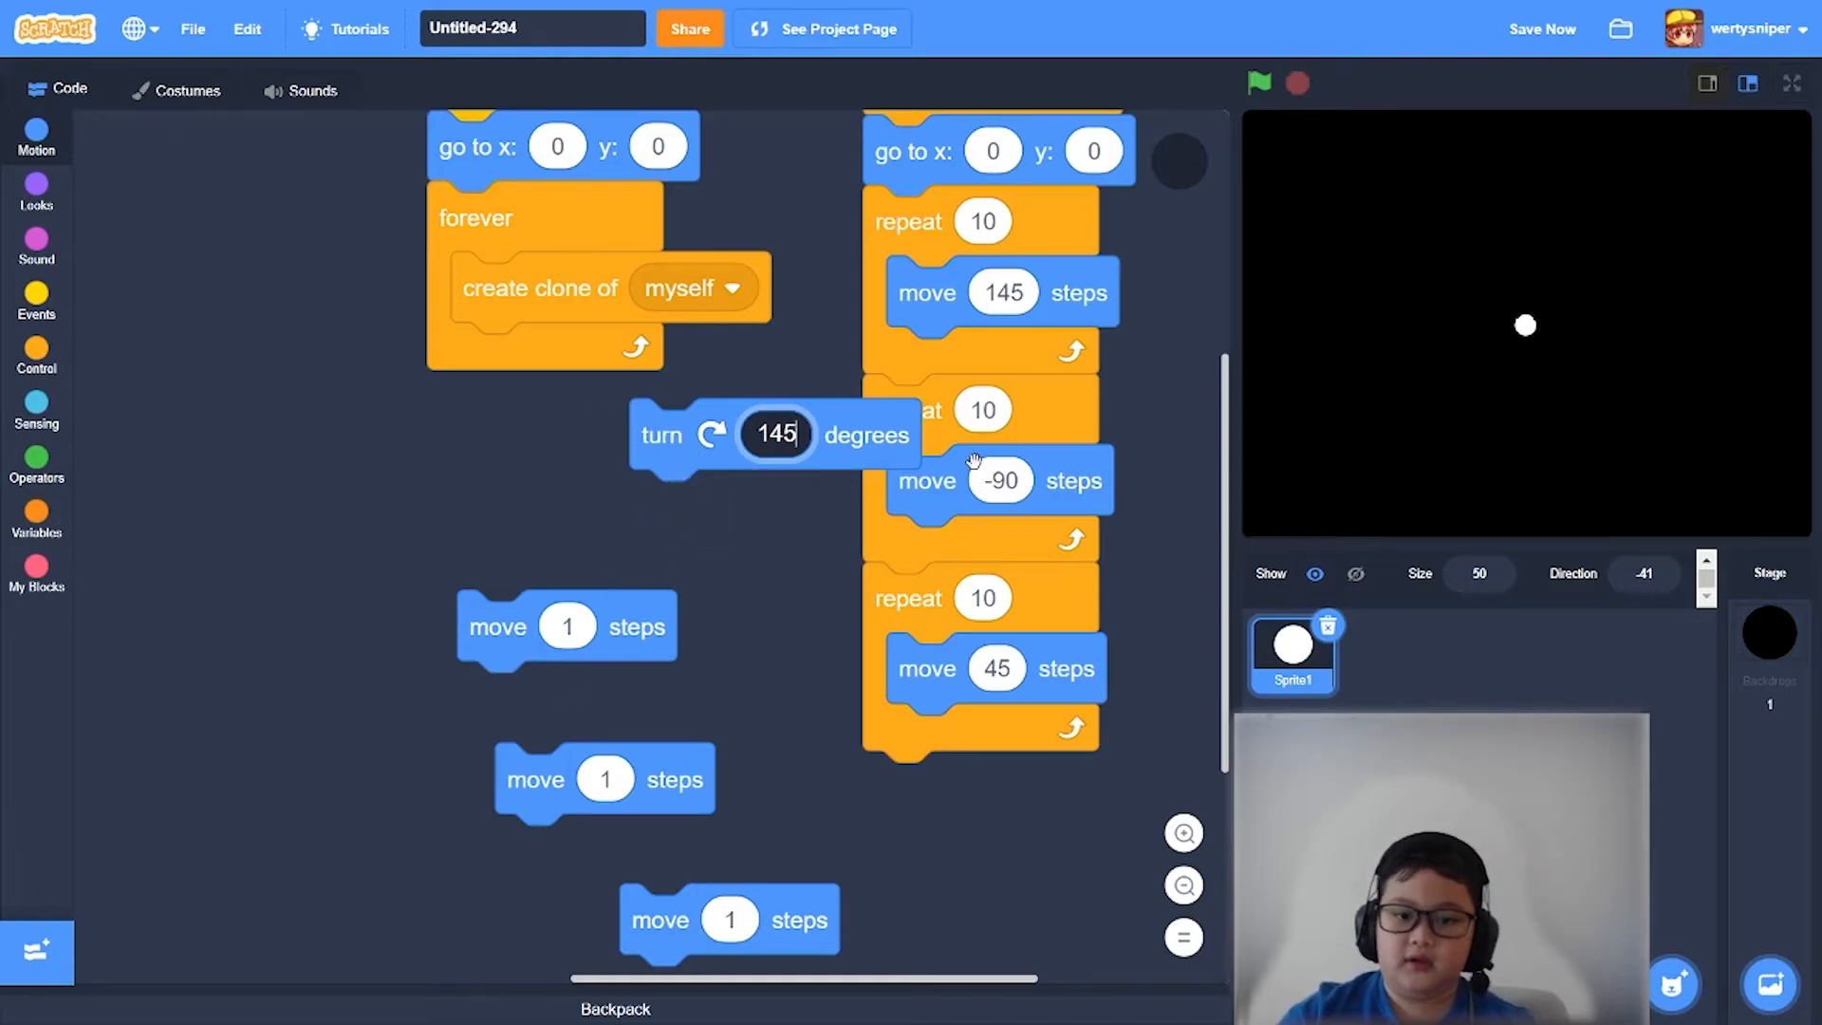
click(1112, 249)
drag(933, 293, 85, 337)
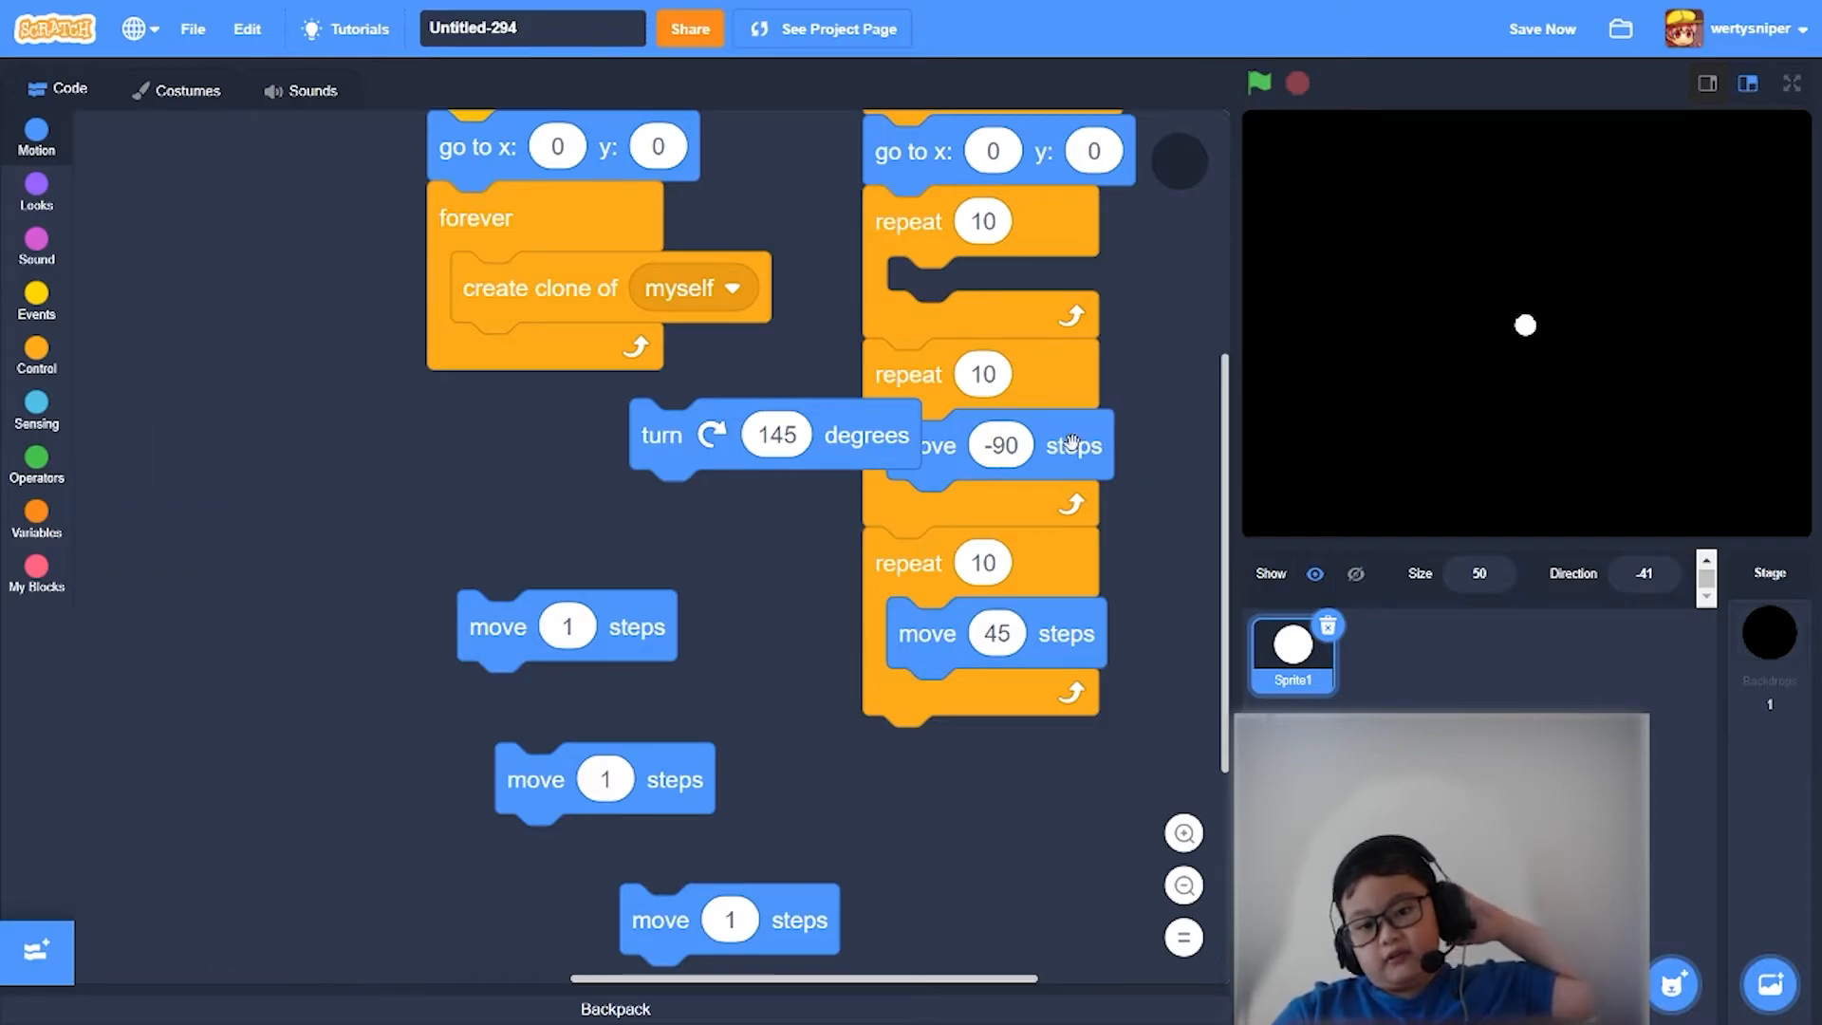
drag(1075, 446, 86, 412)
drag(932, 598, 85, 470)
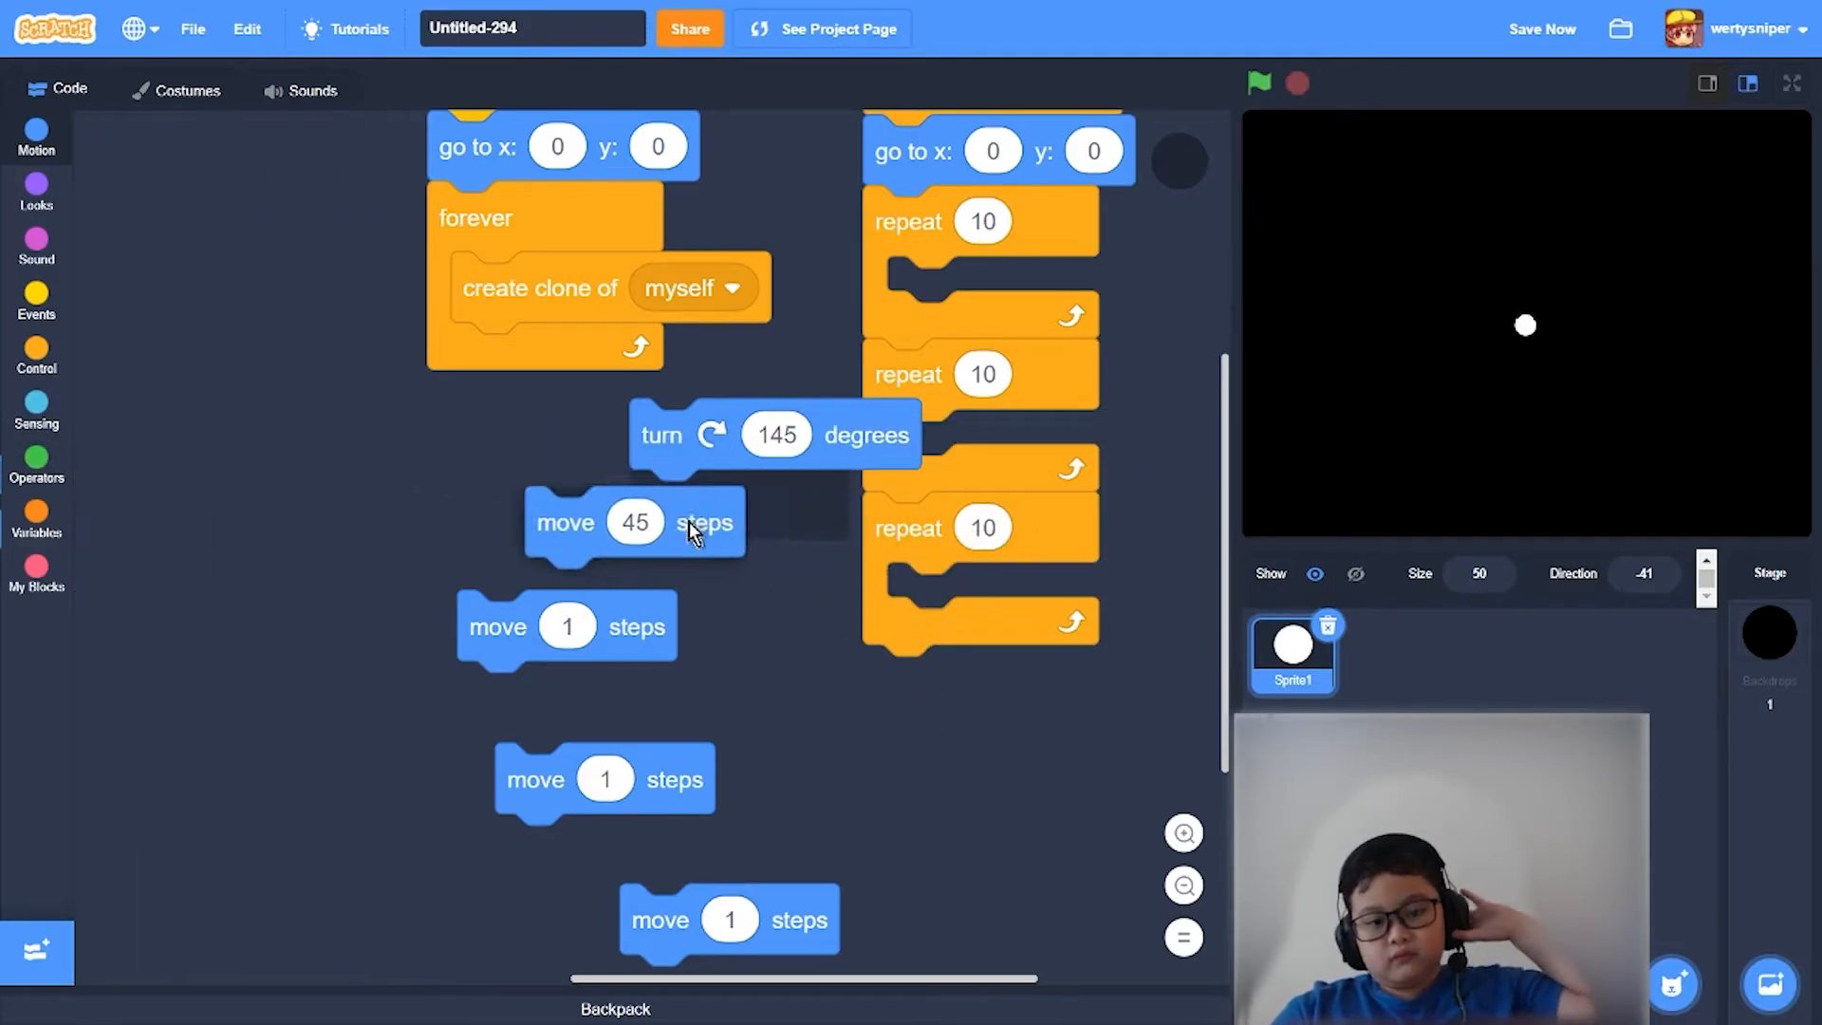
- Duplicate the turn block twice, giving the copies angles -90 and 45
right_click(845, 460)
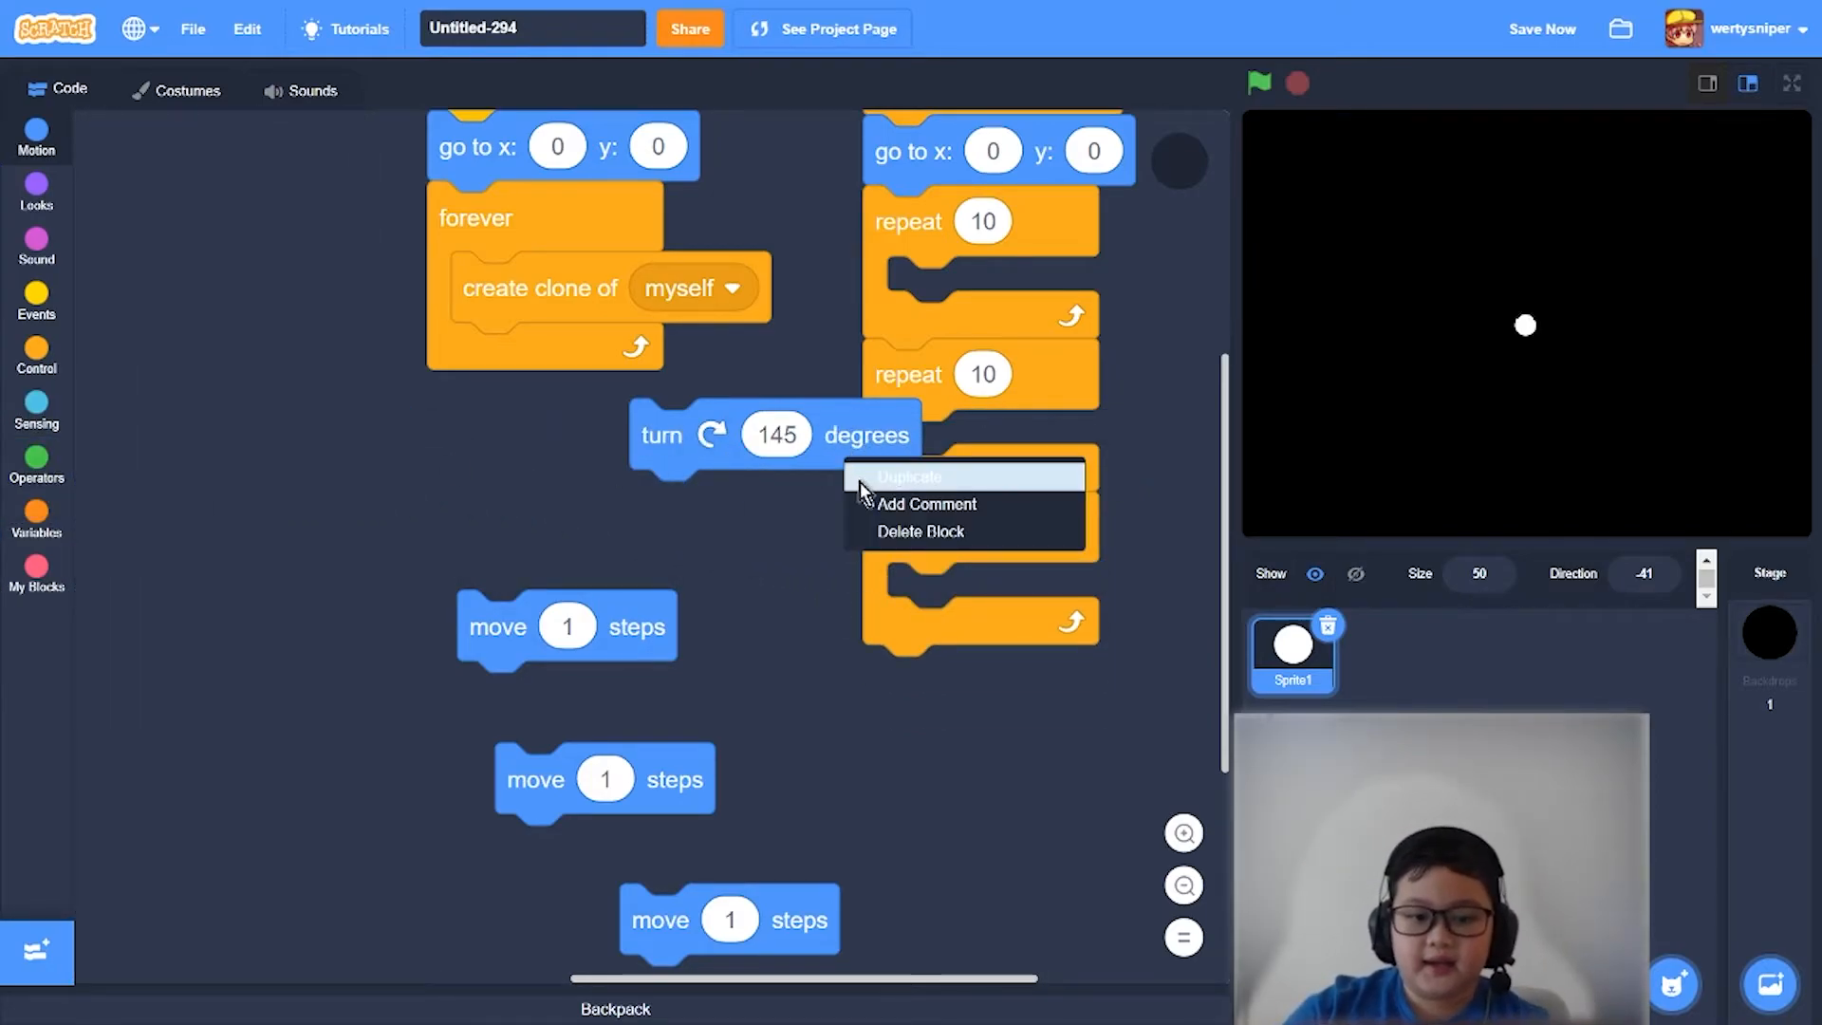
click(911, 476)
click(884, 638)
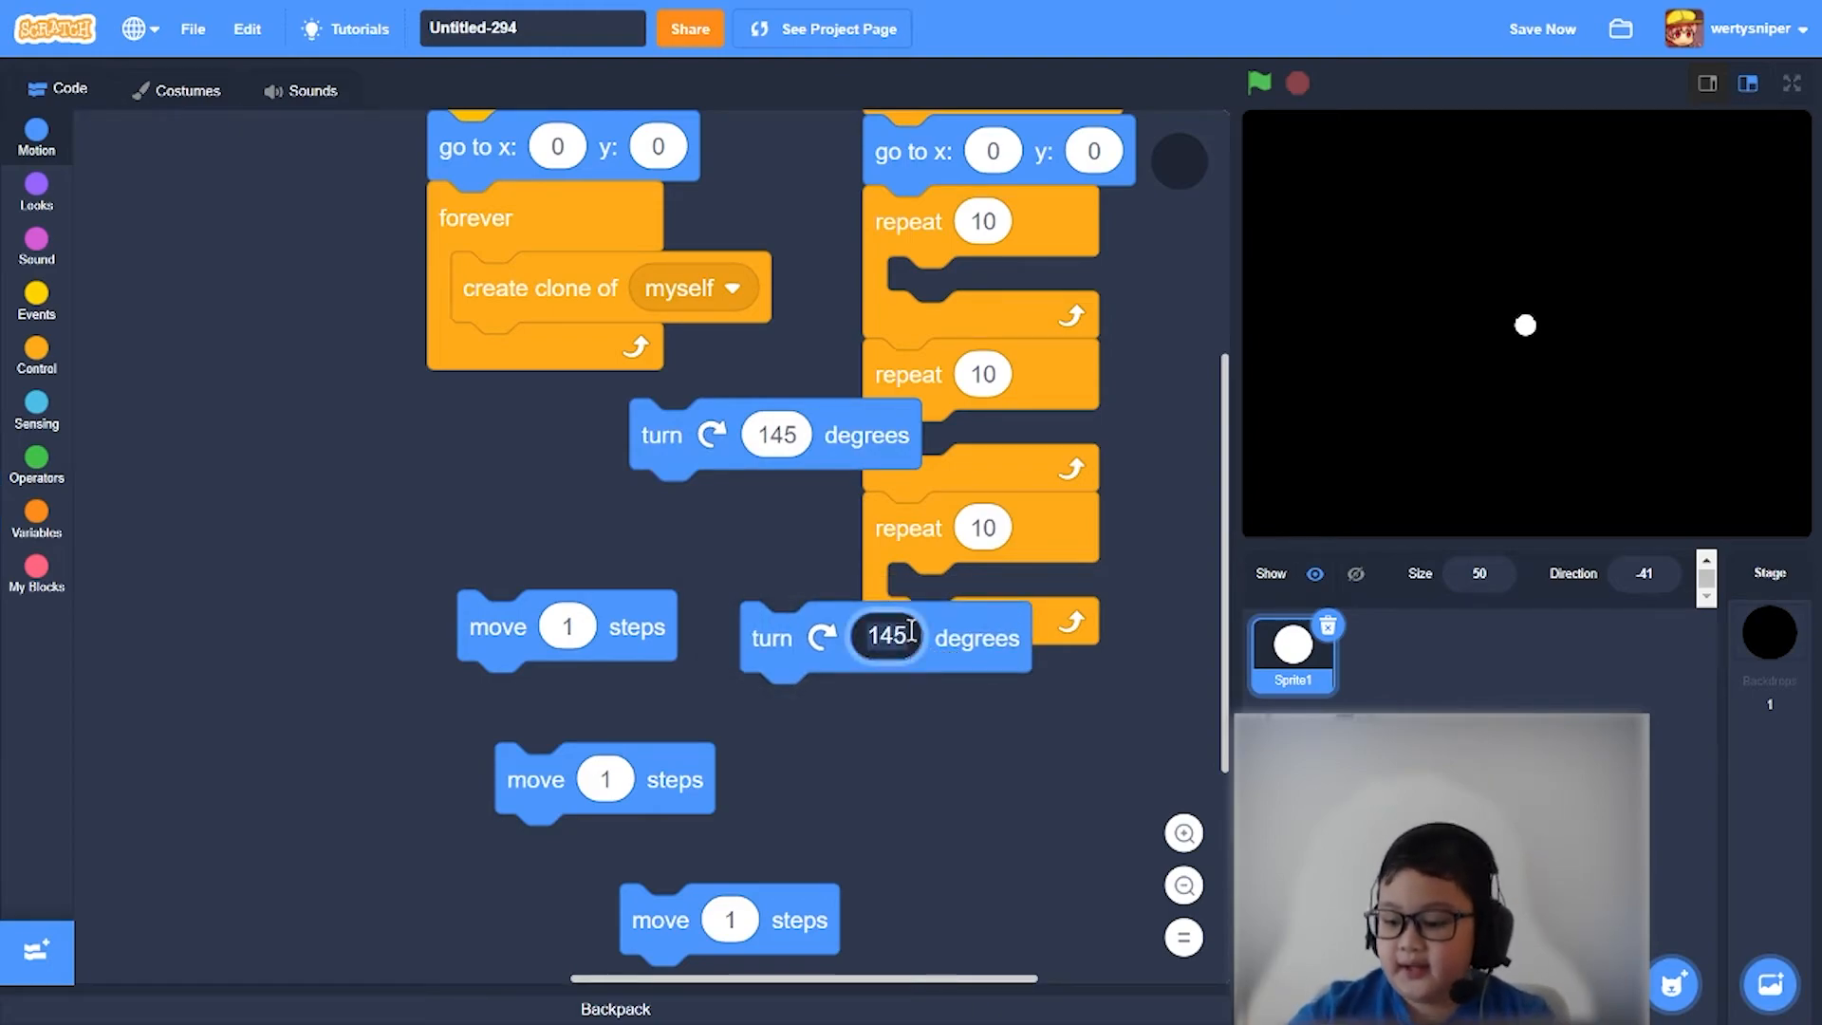
text(-90)
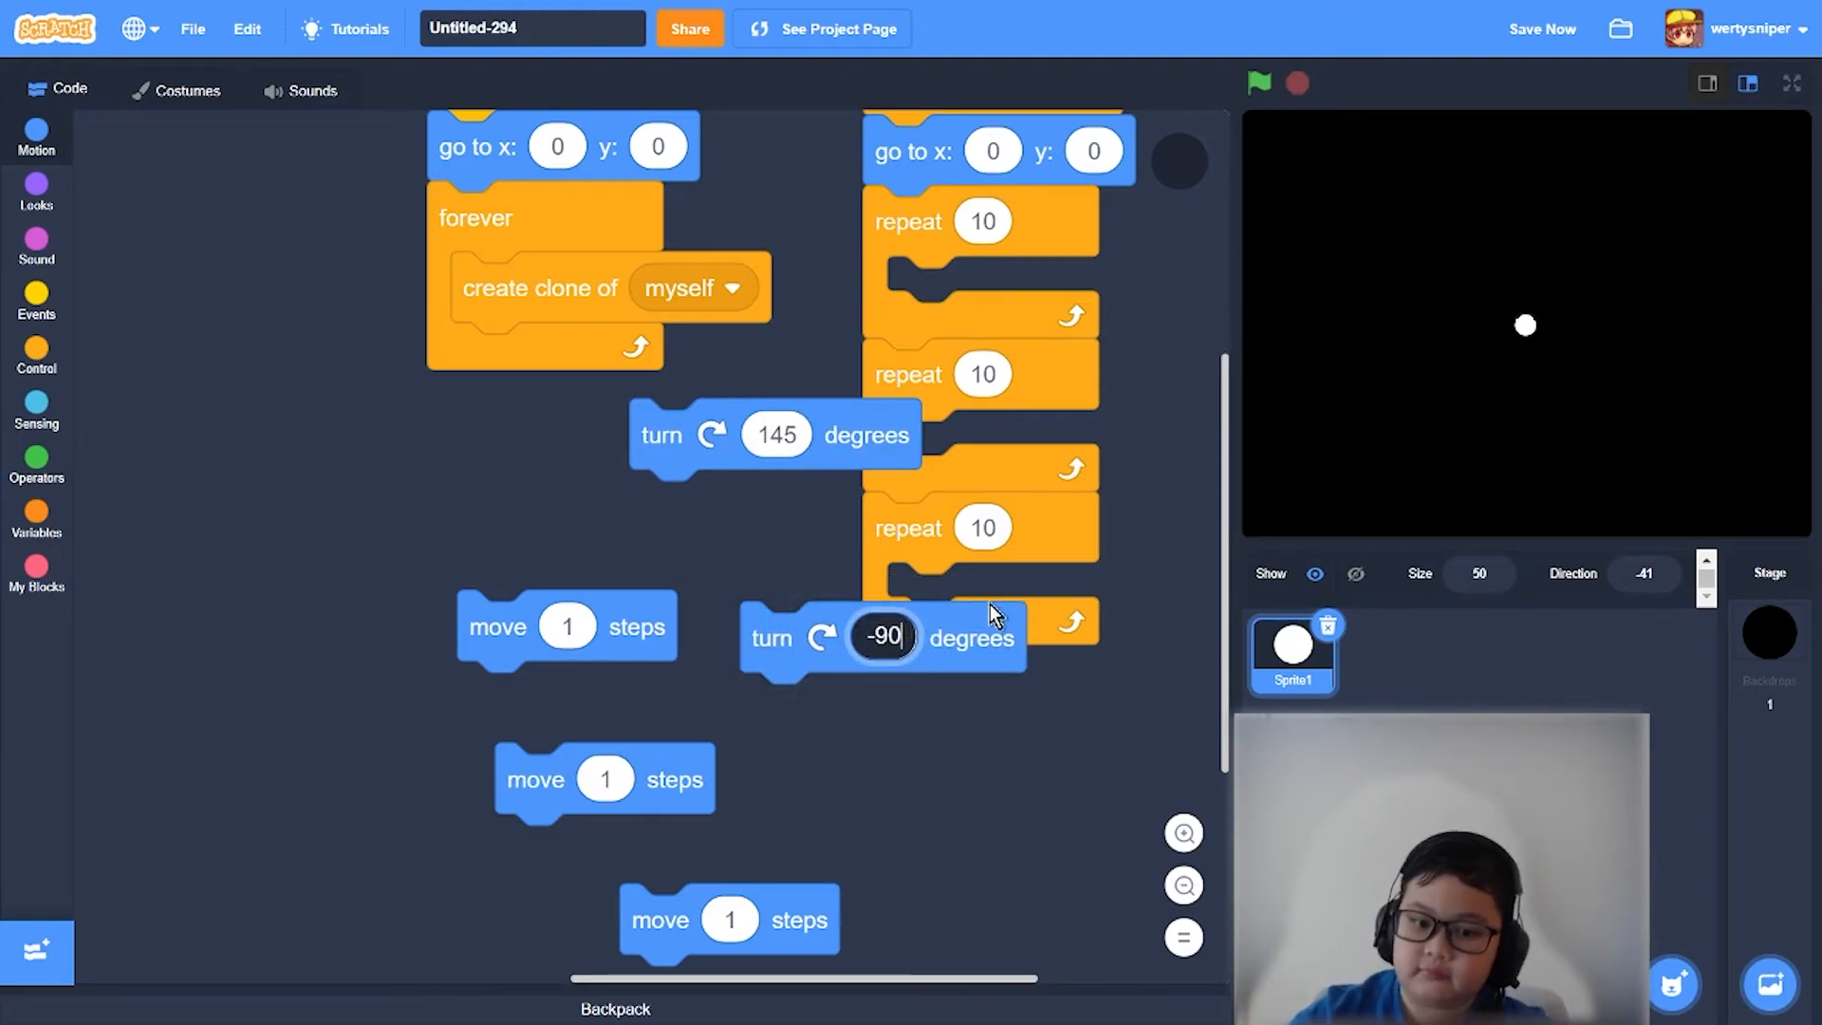
right_click(982, 638)
click(1054, 637)
click(980, 780)
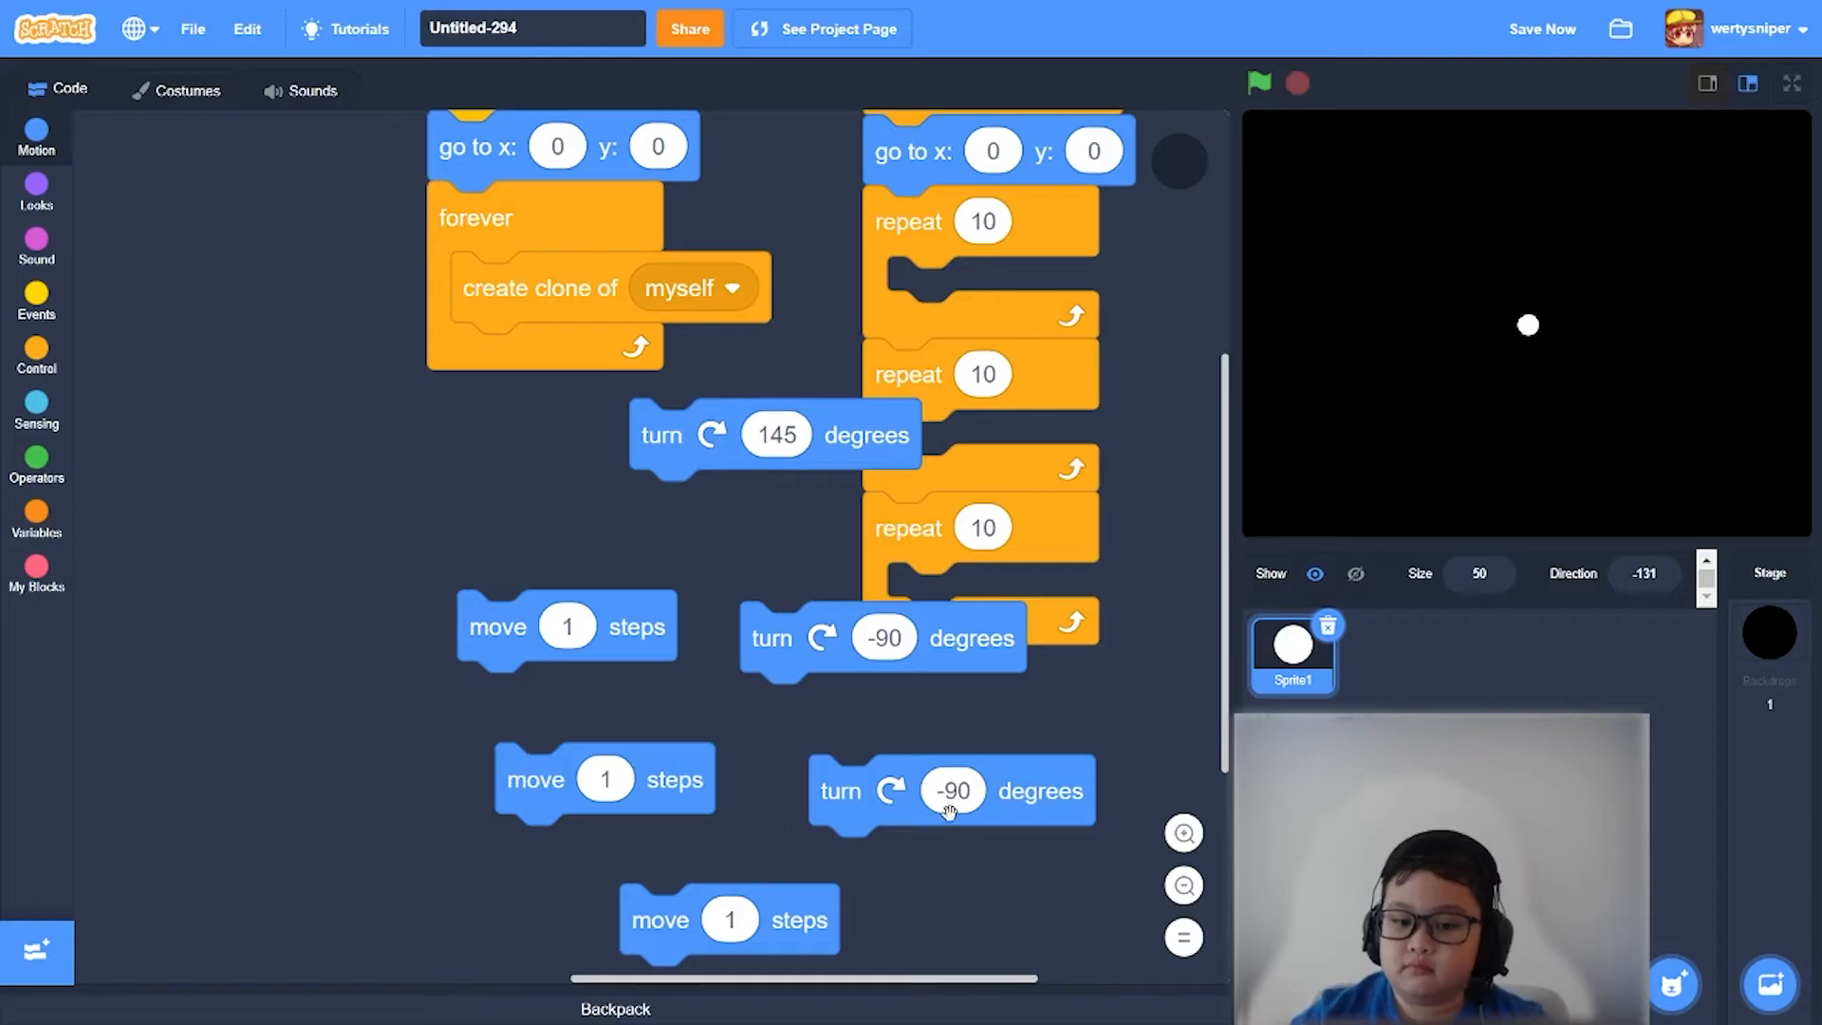
click(957, 790)
key(BackSpace)
text(45)
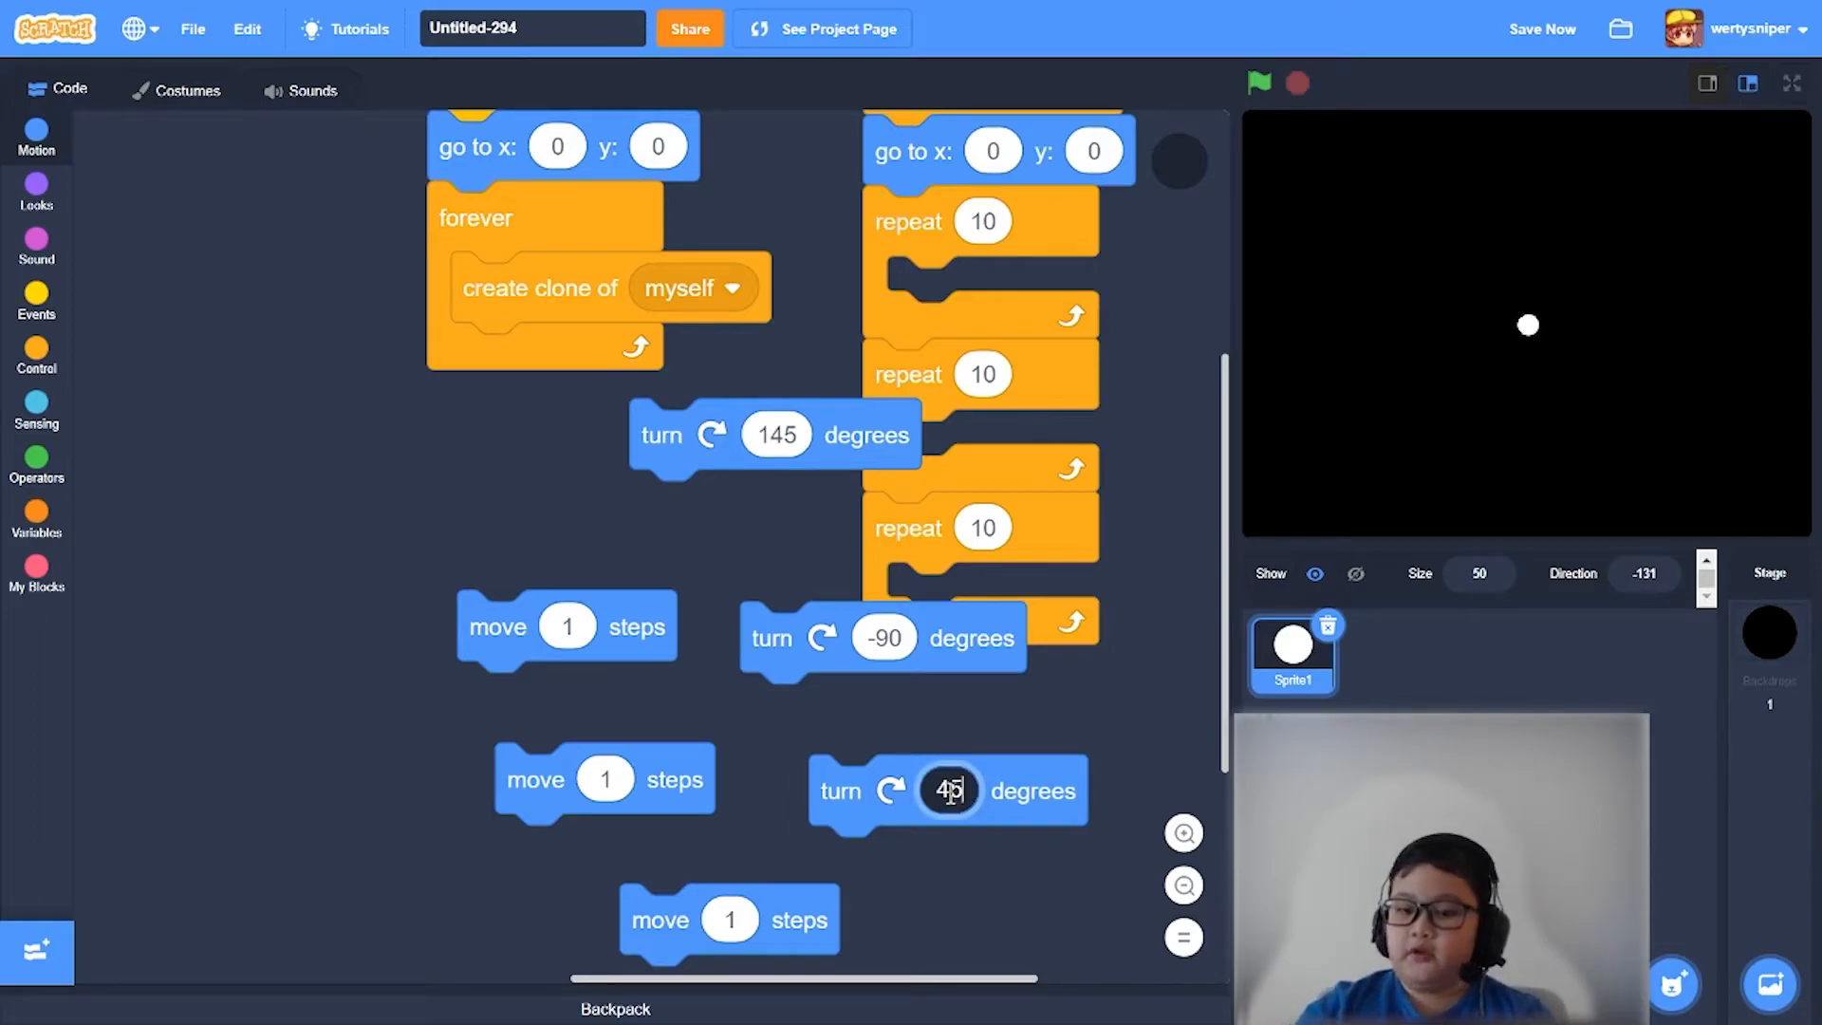
- Place the turn 145, -90 and 45 blocks into the first, second and third loops
mouse_move(982, 647)
mouse_down()
mouse_move(1110, 484)
mouse_move(1083, 441)
mouse_up()
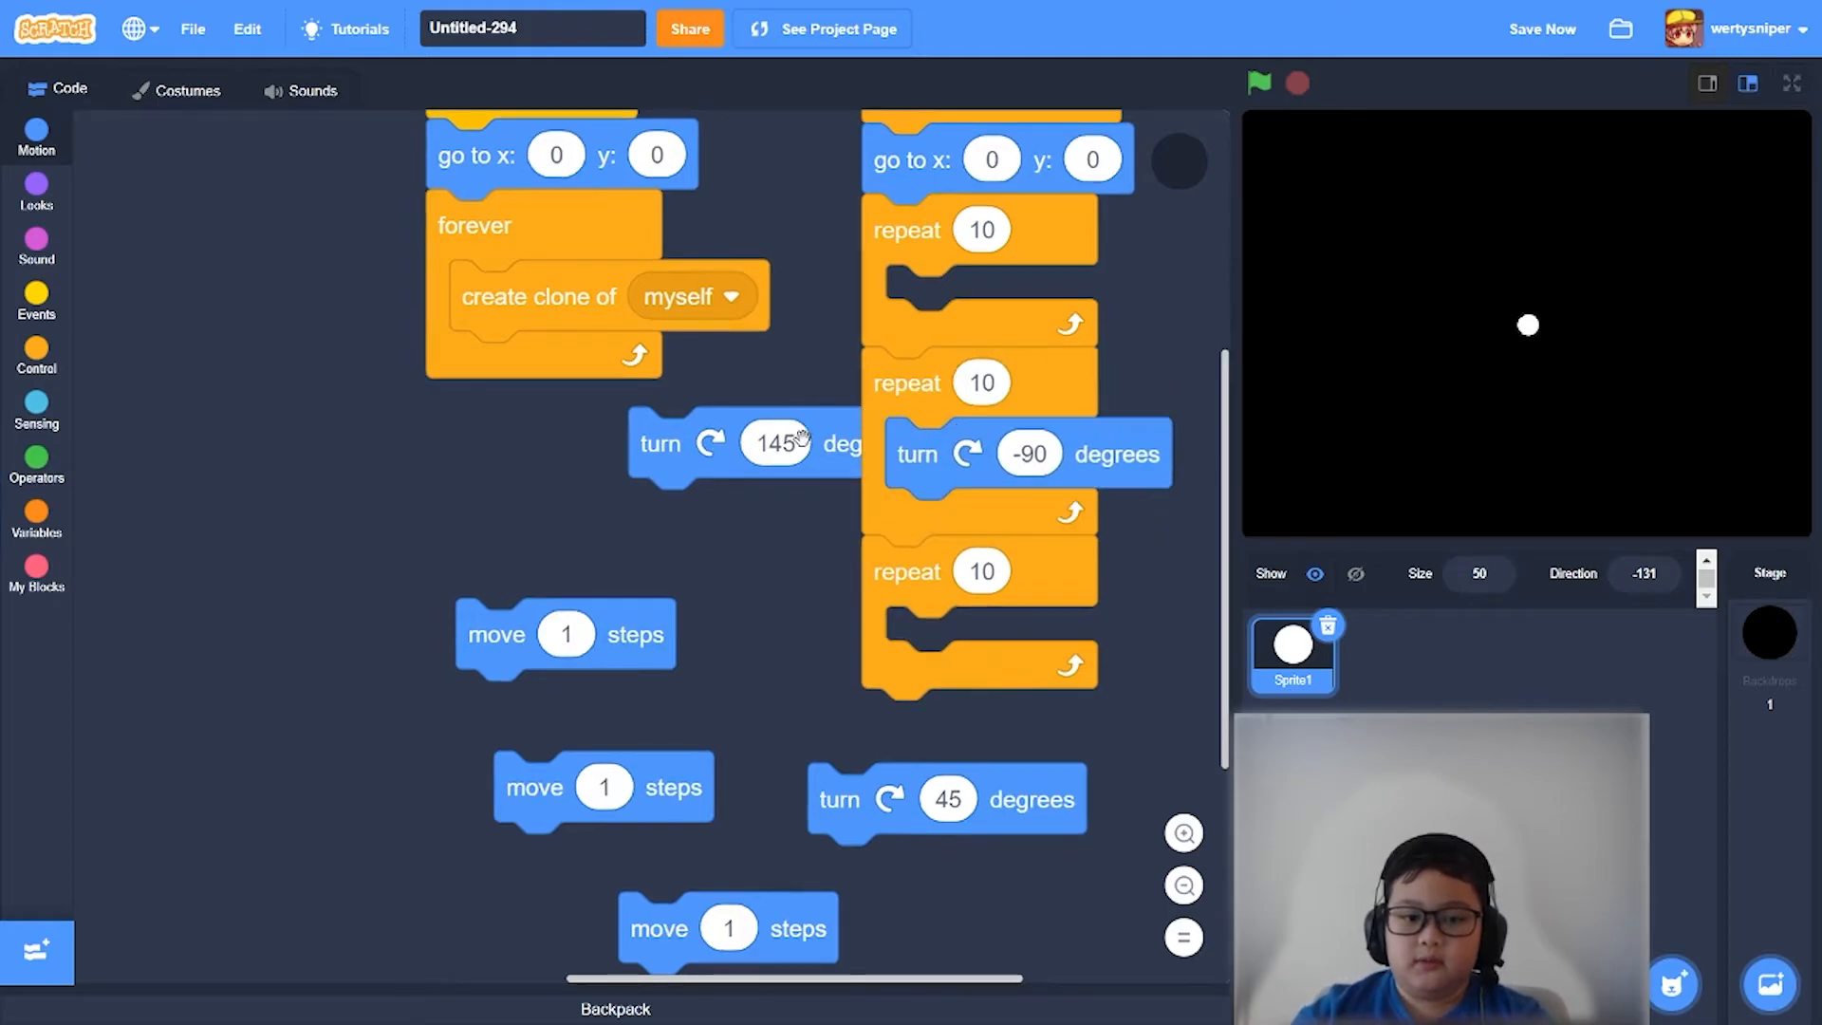
drag(806, 435, 1025, 292)
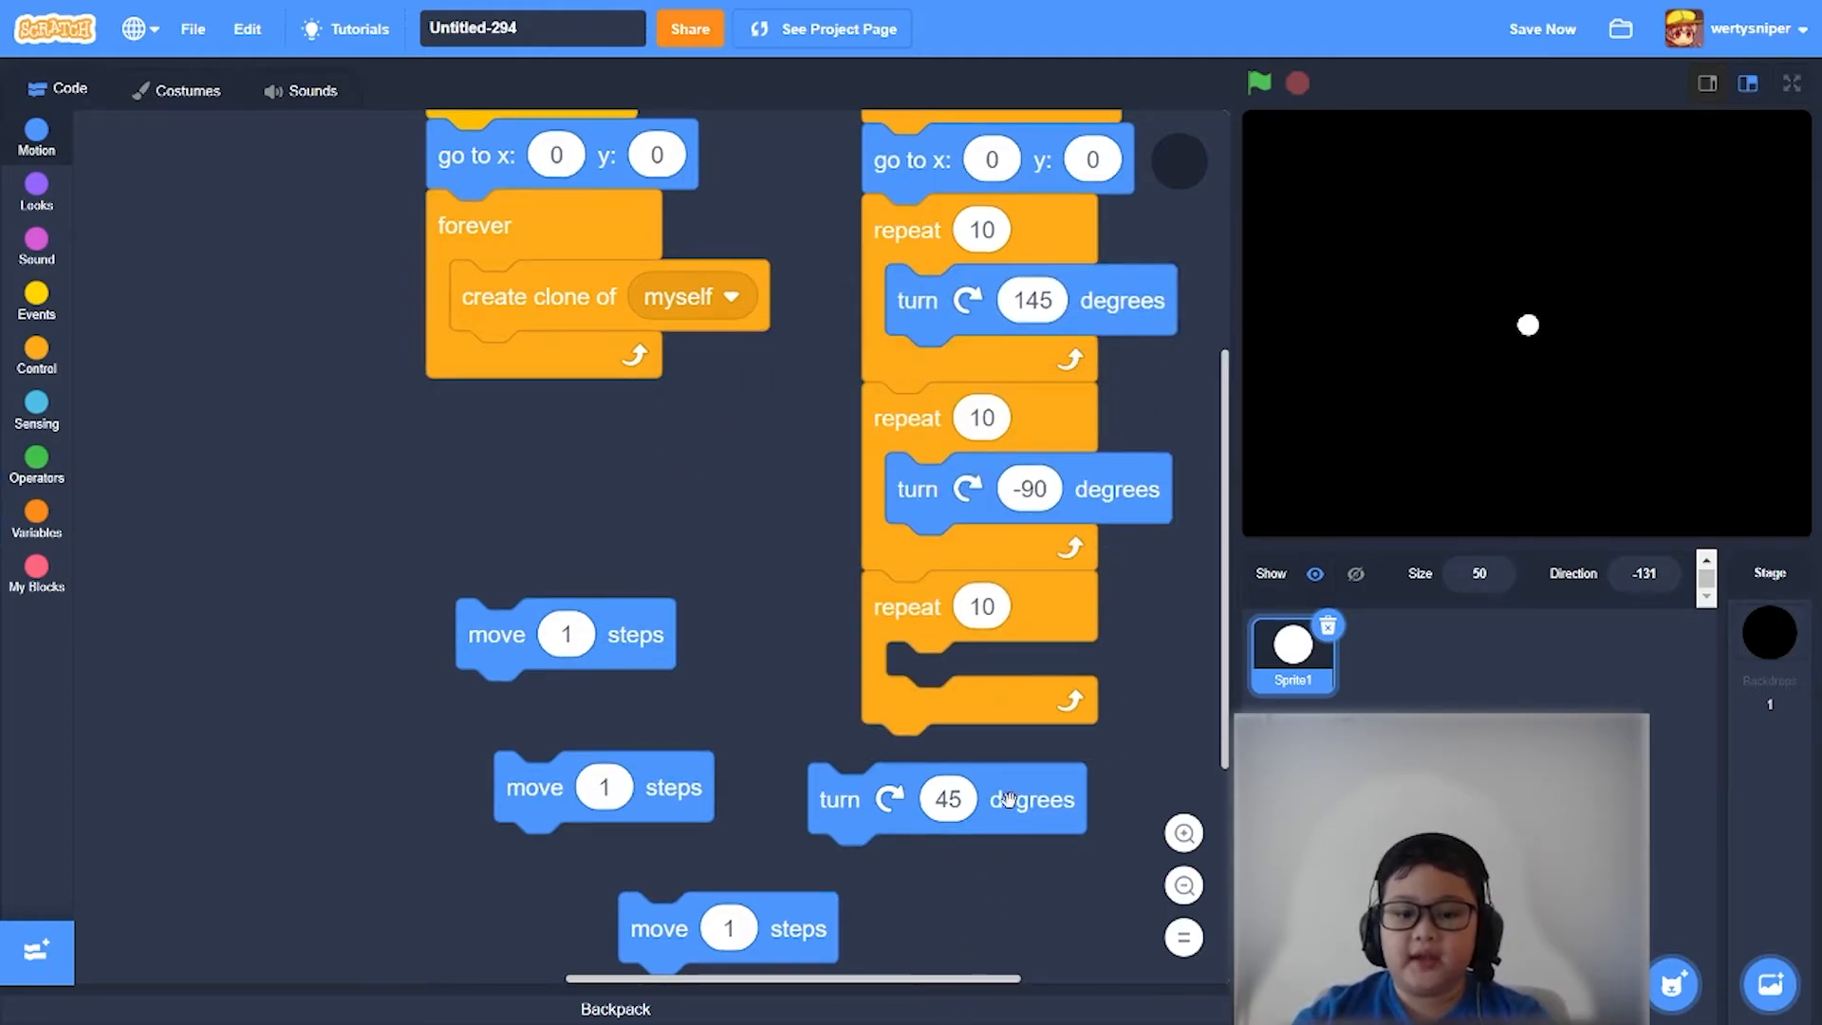
drag(1005, 799, 1082, 678)
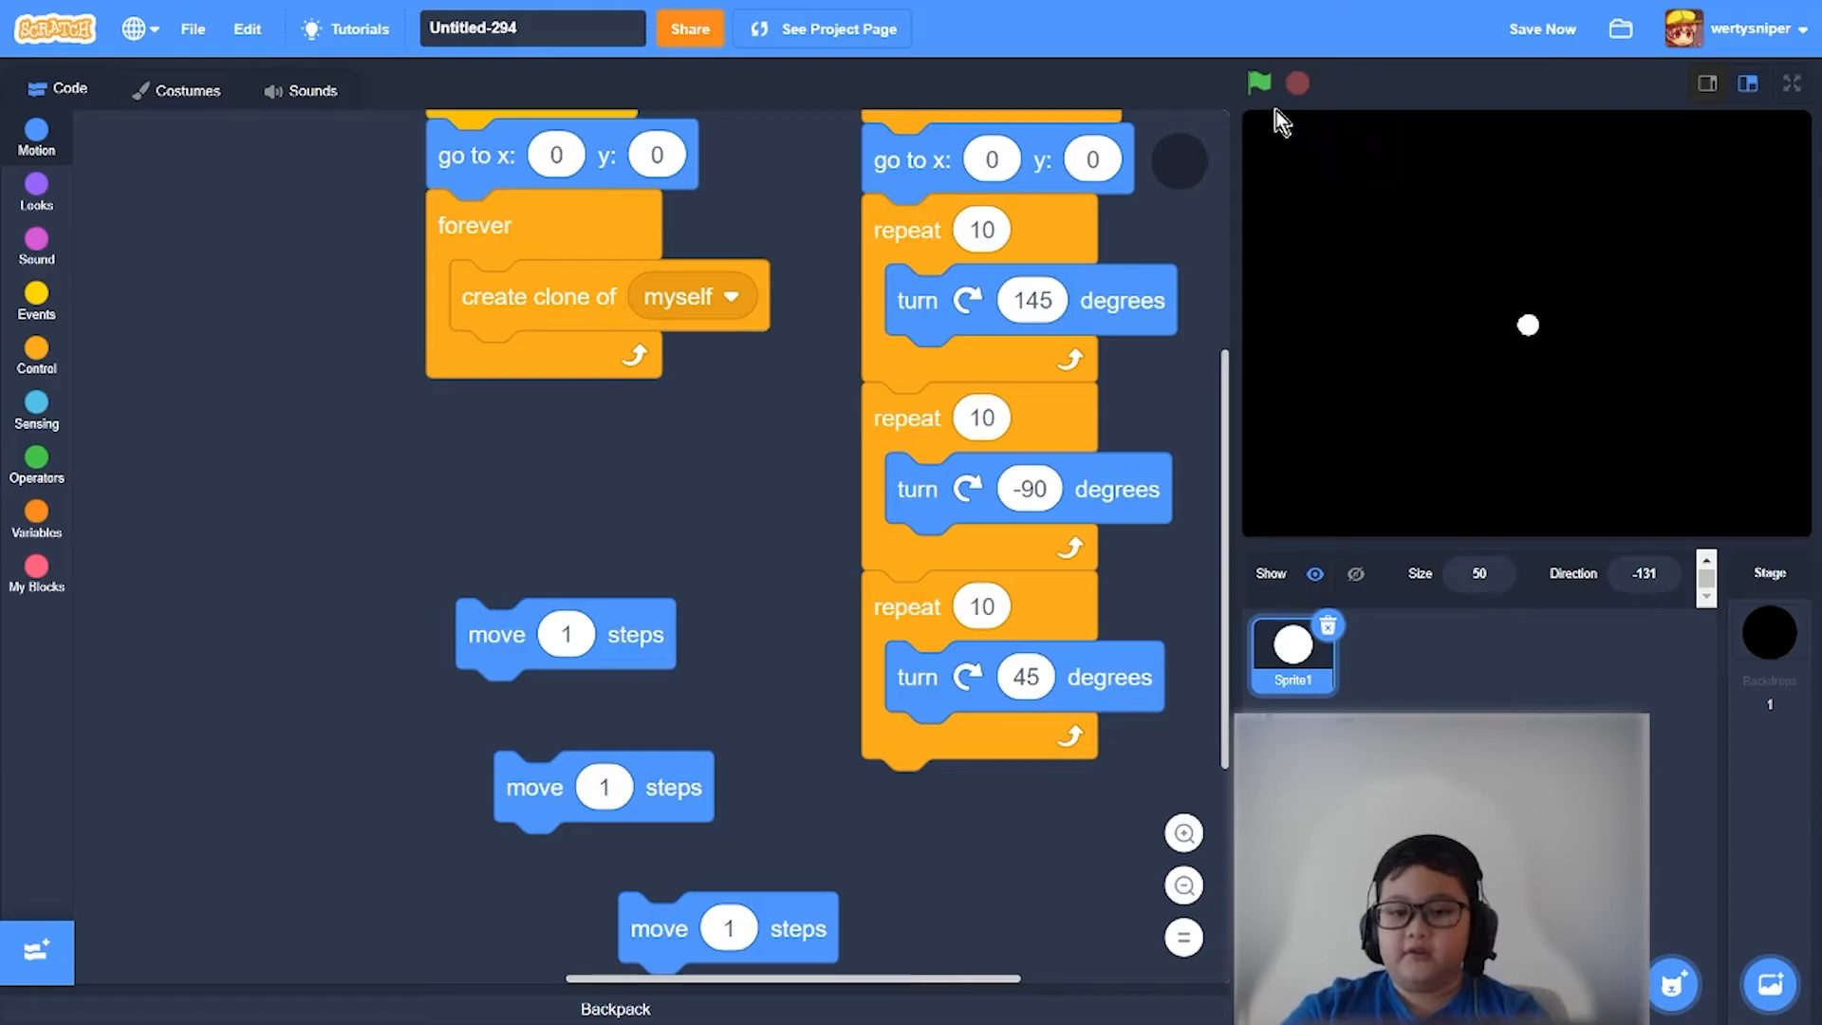
- Add a move 1 step under each turn, test-run the clones and save the project
drag(609, 643, 1034, 385)
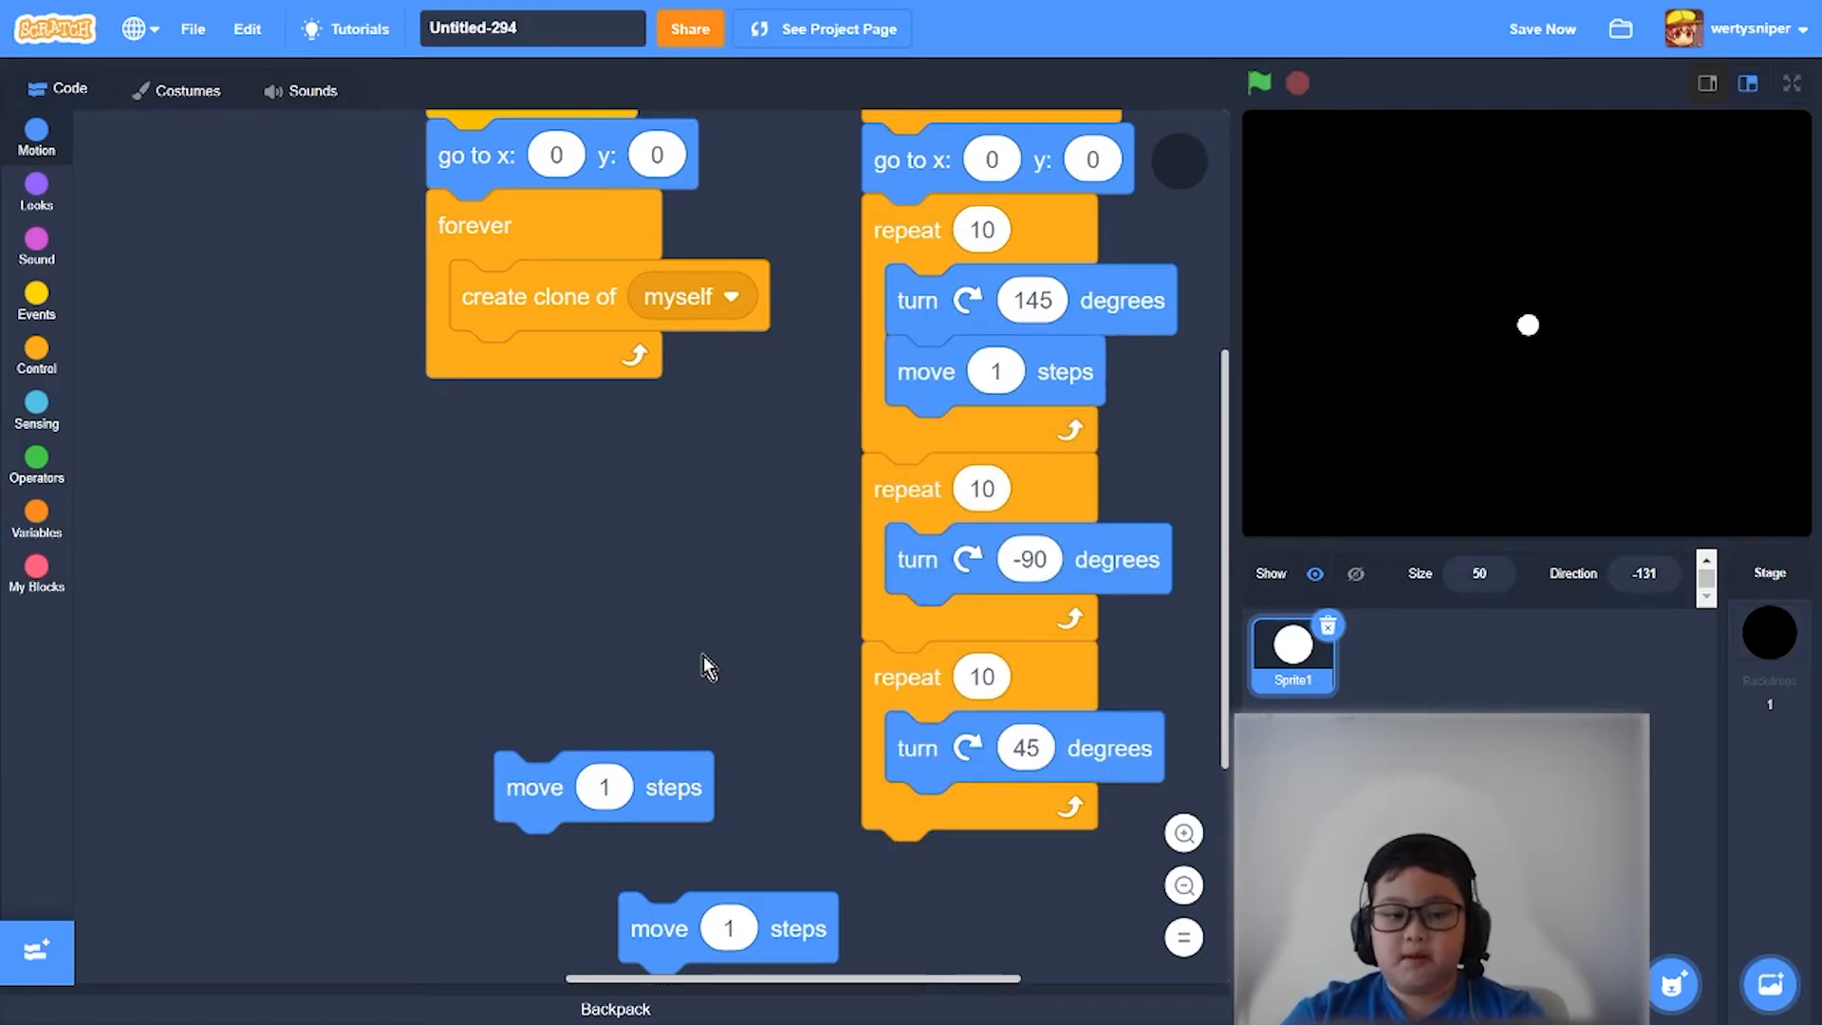
scroll(703, 657, down, 3)
drag(669, 590, 1031, 427)
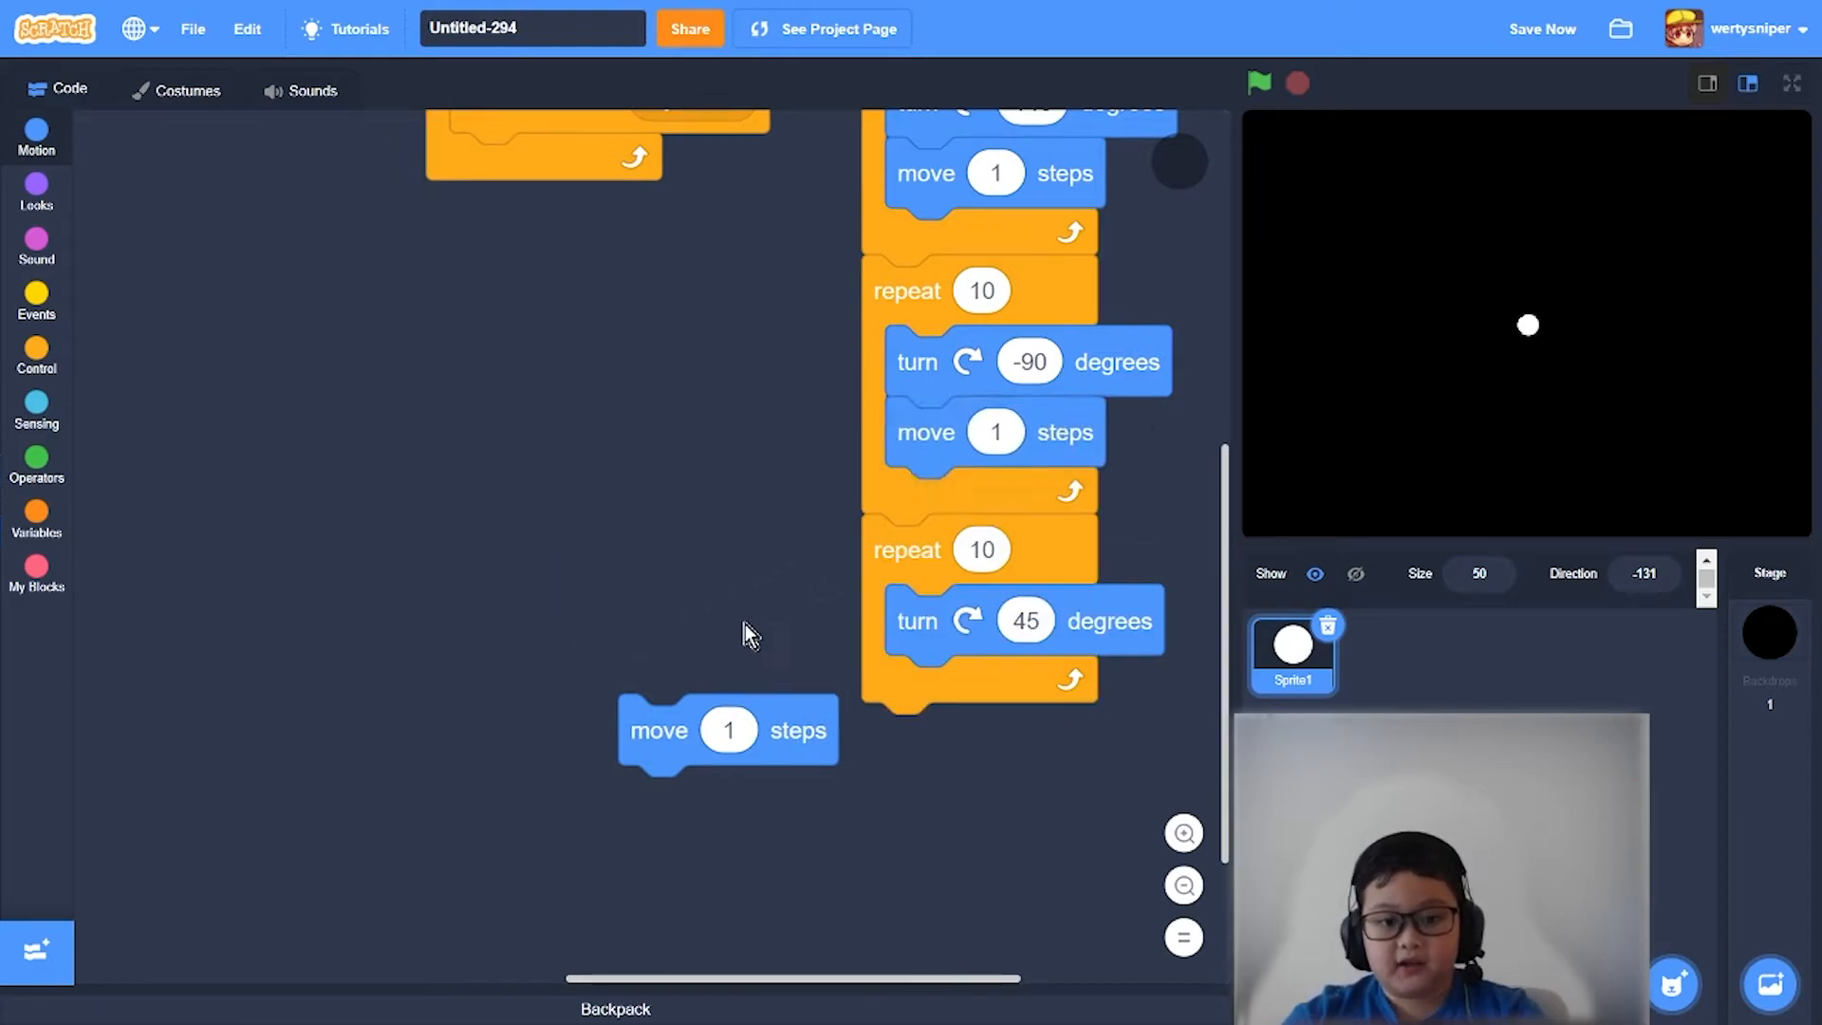
drag(755, 750, 1034, 700)
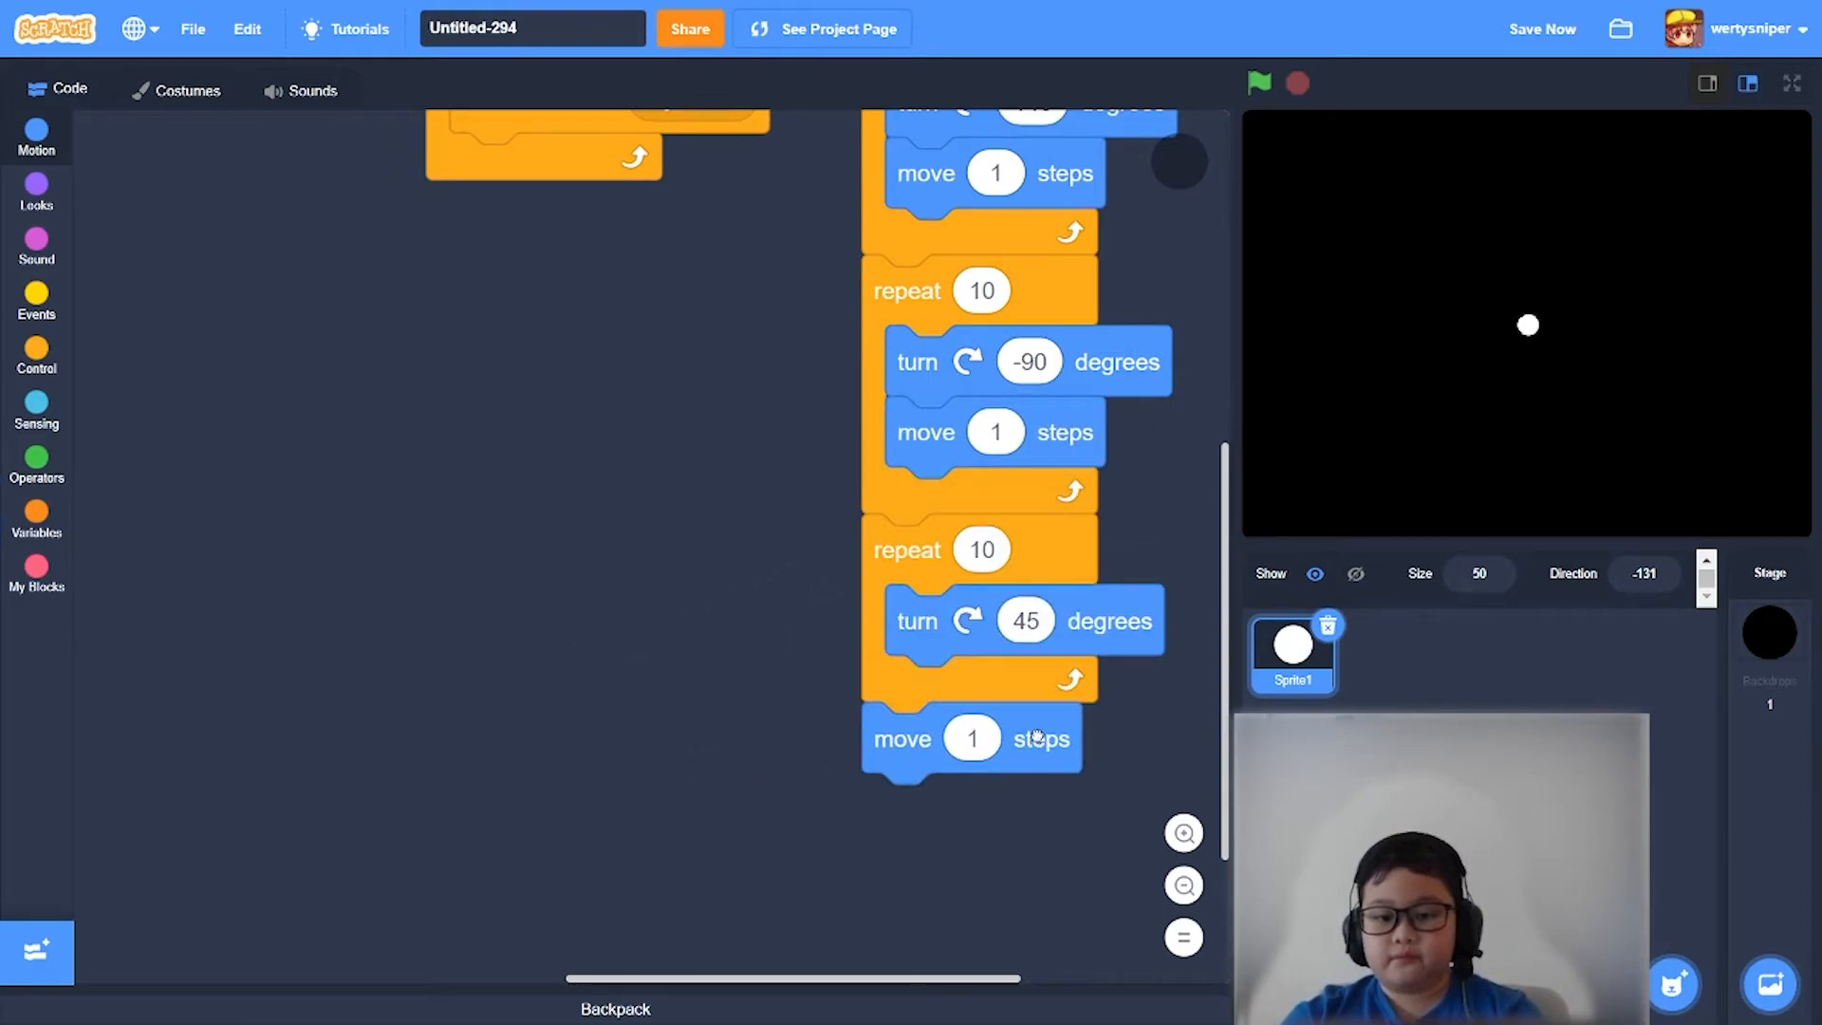
click(1258, 83)
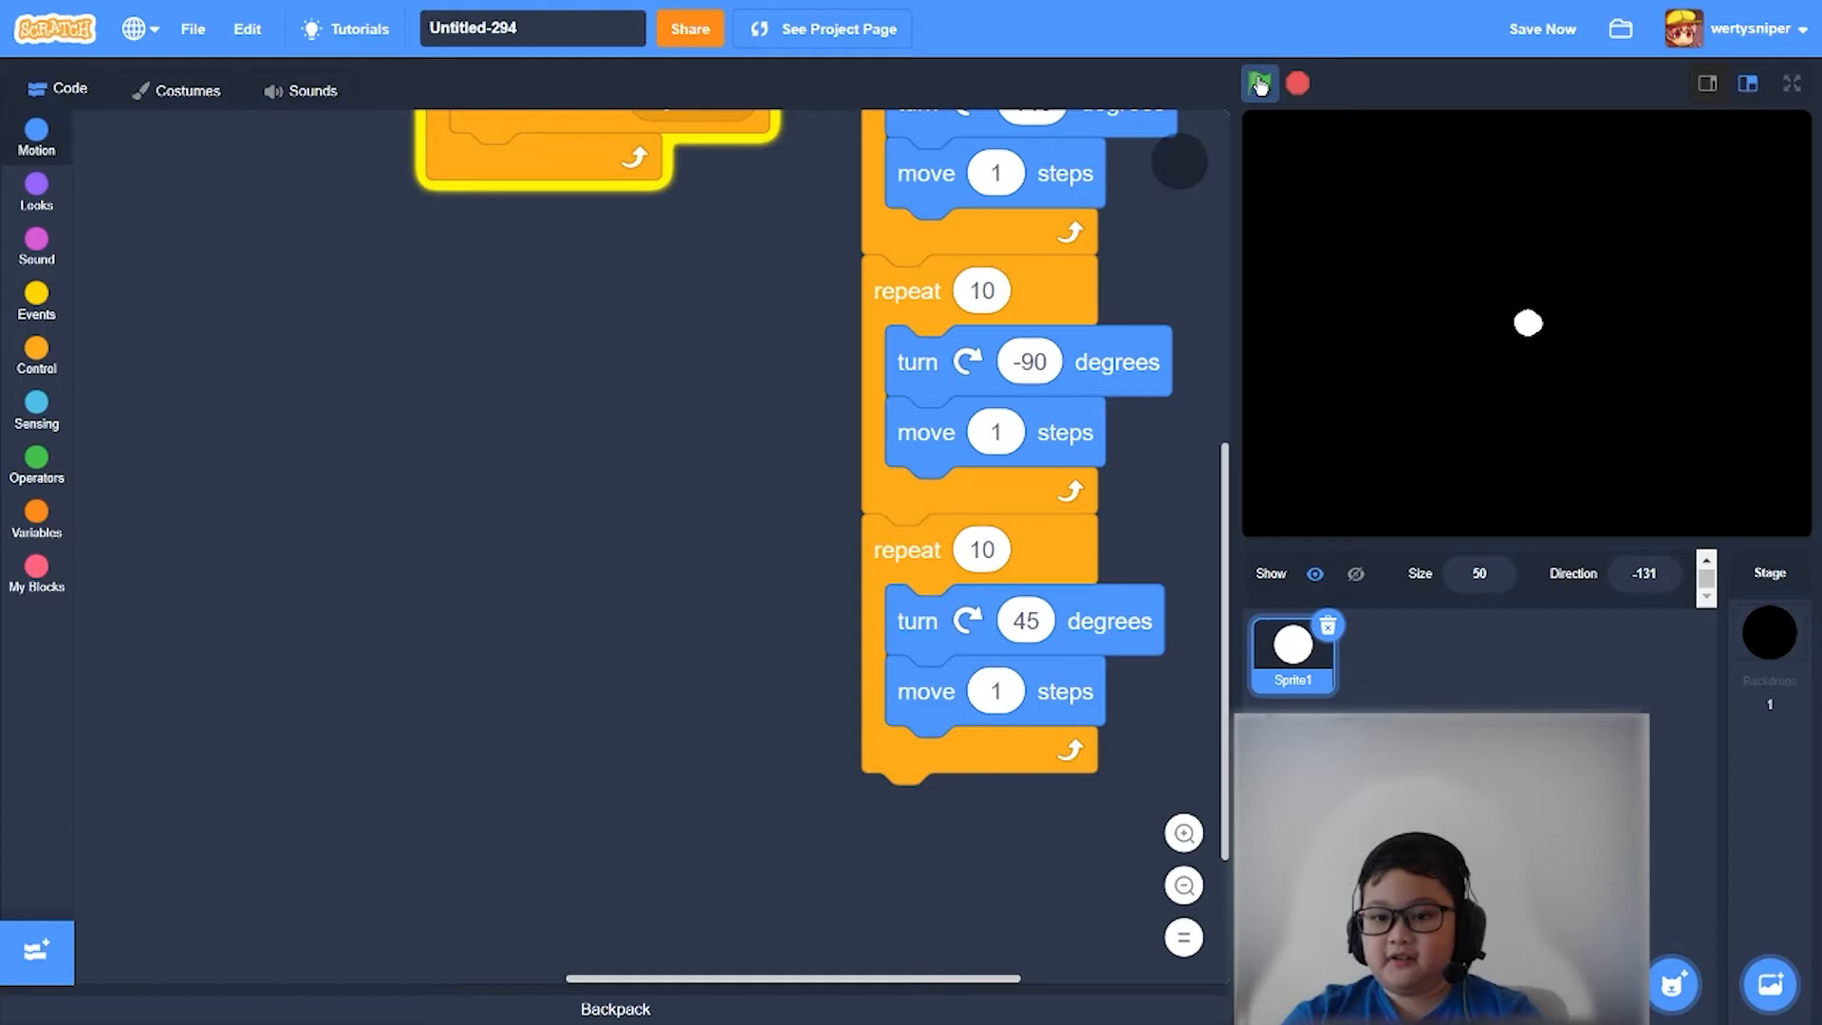
scroll(781, 570, up, 5)
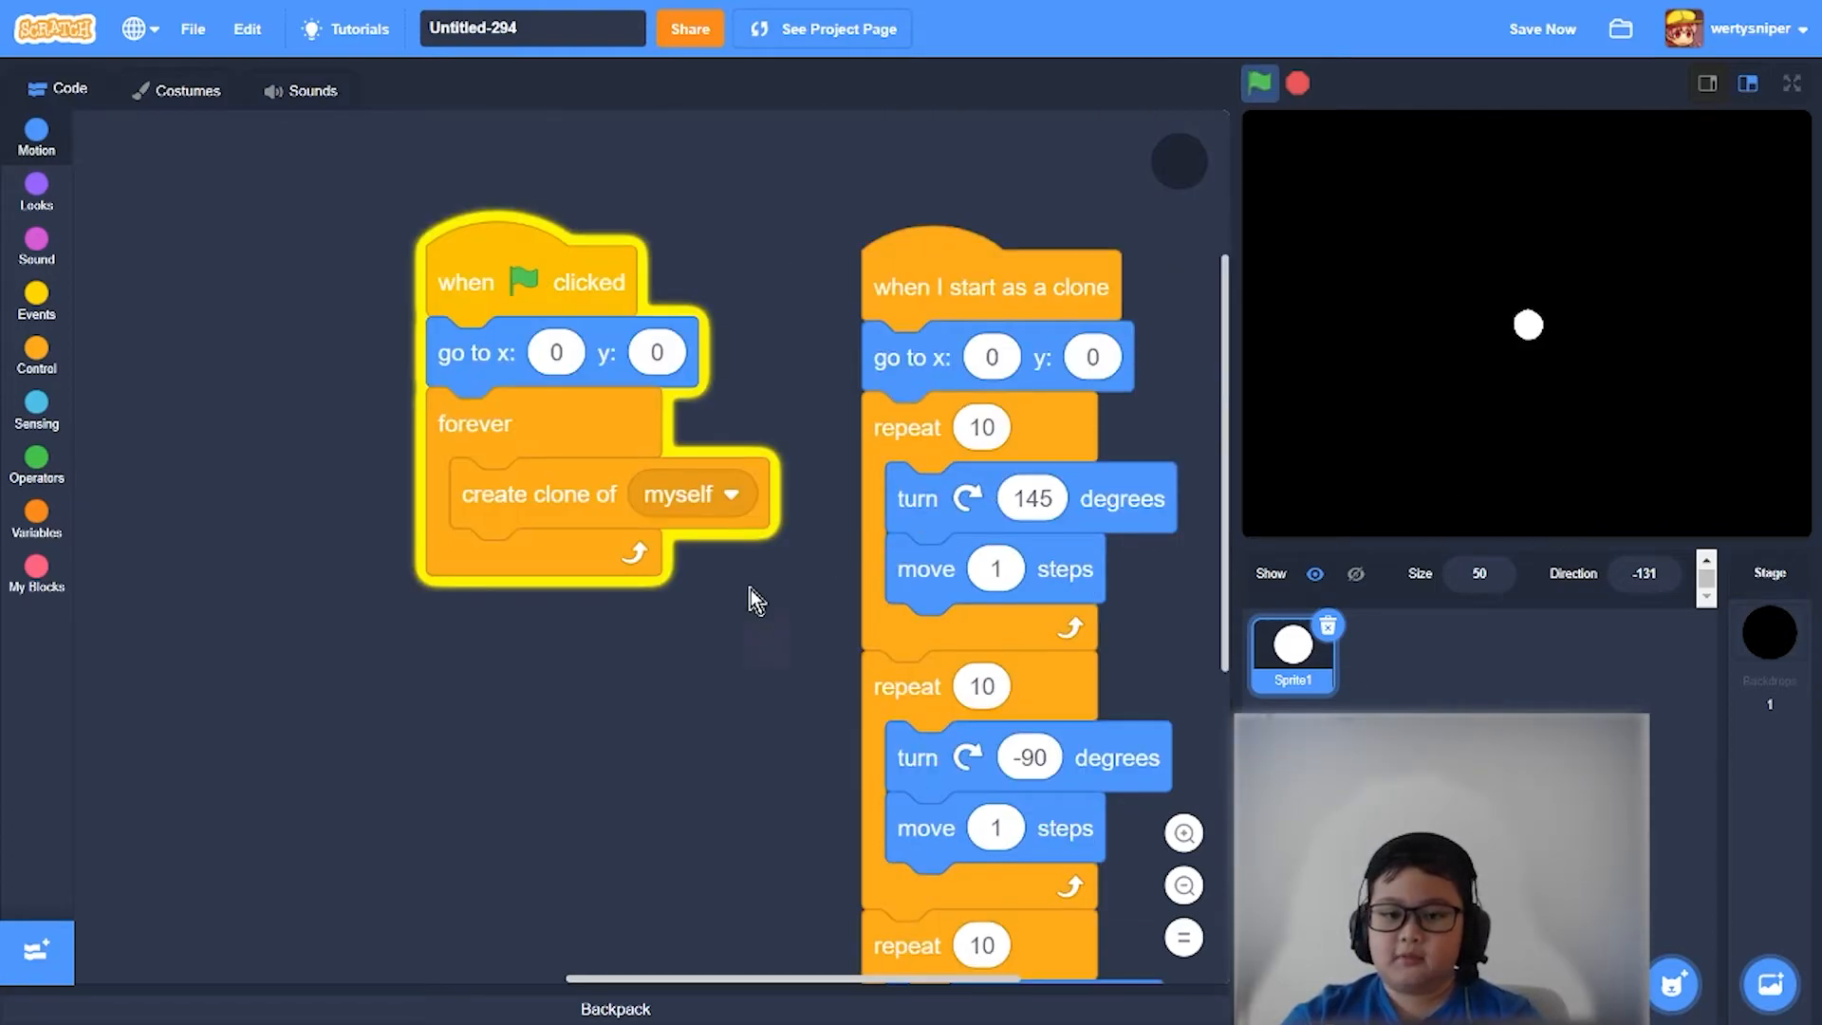
scroll(755, 598, right, 5)
scroll(754, 598, right, 5)
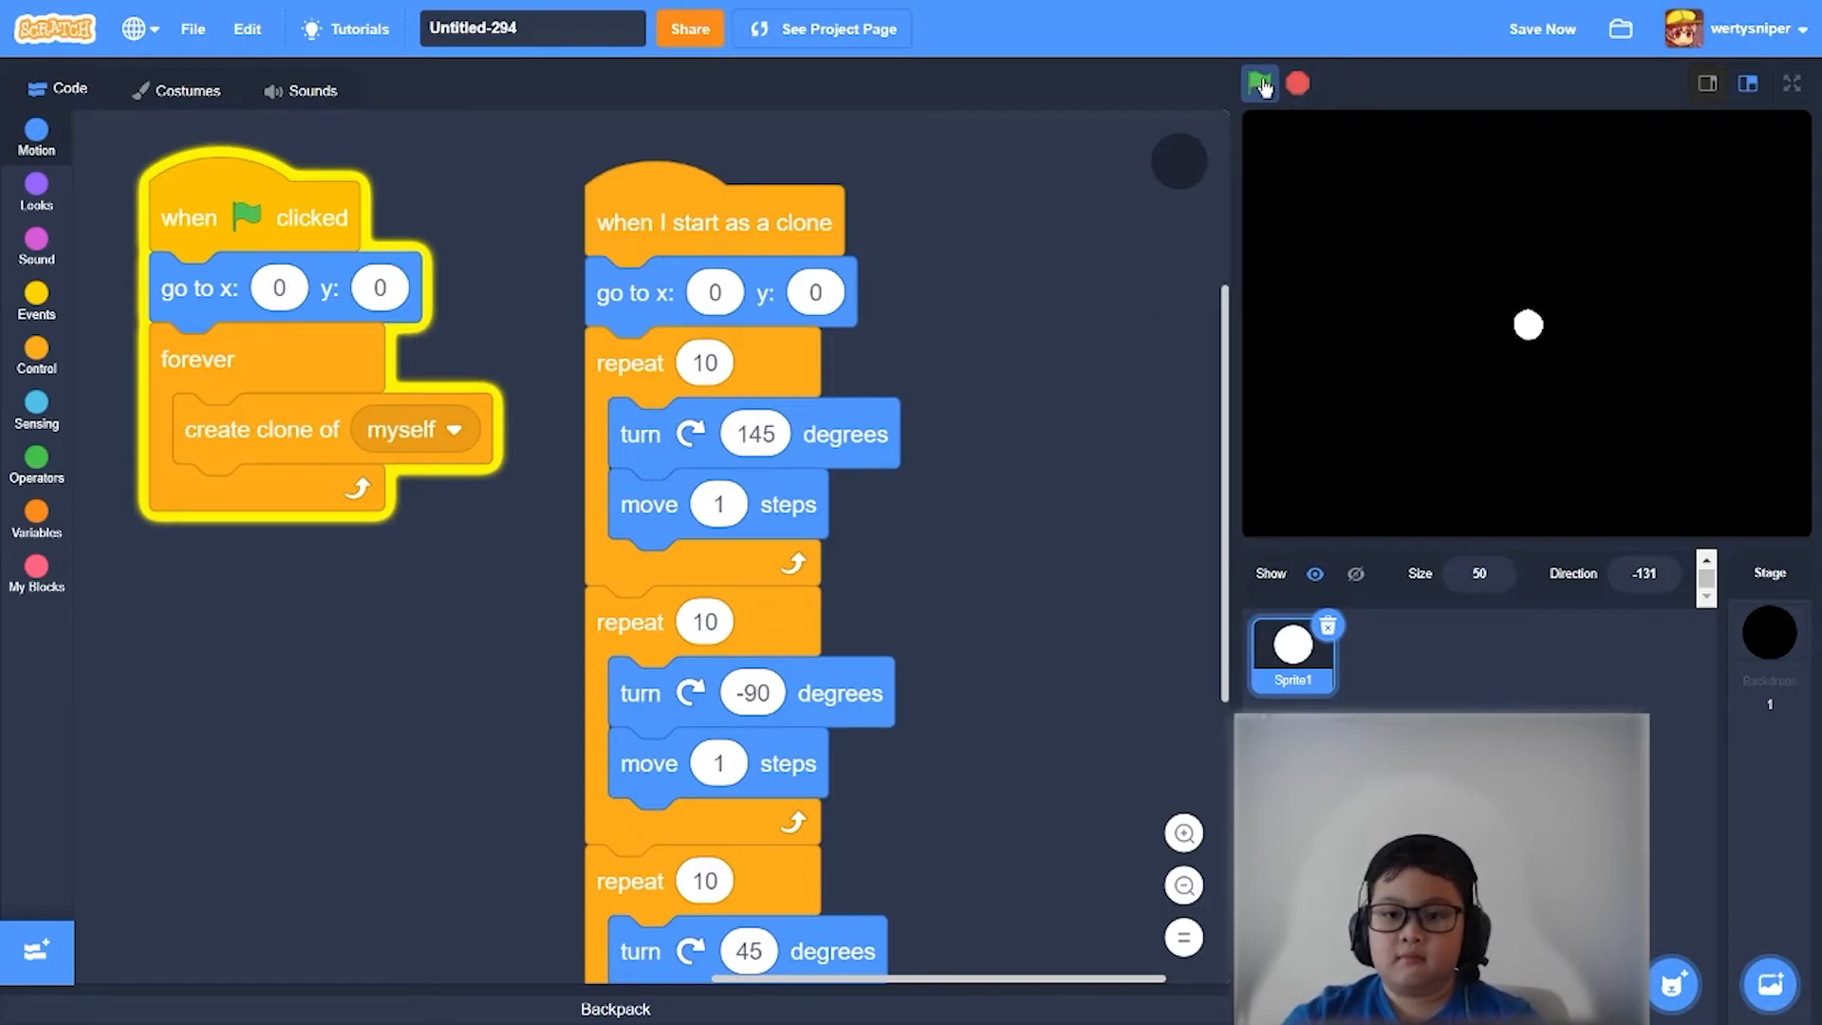
click(1512, 35)
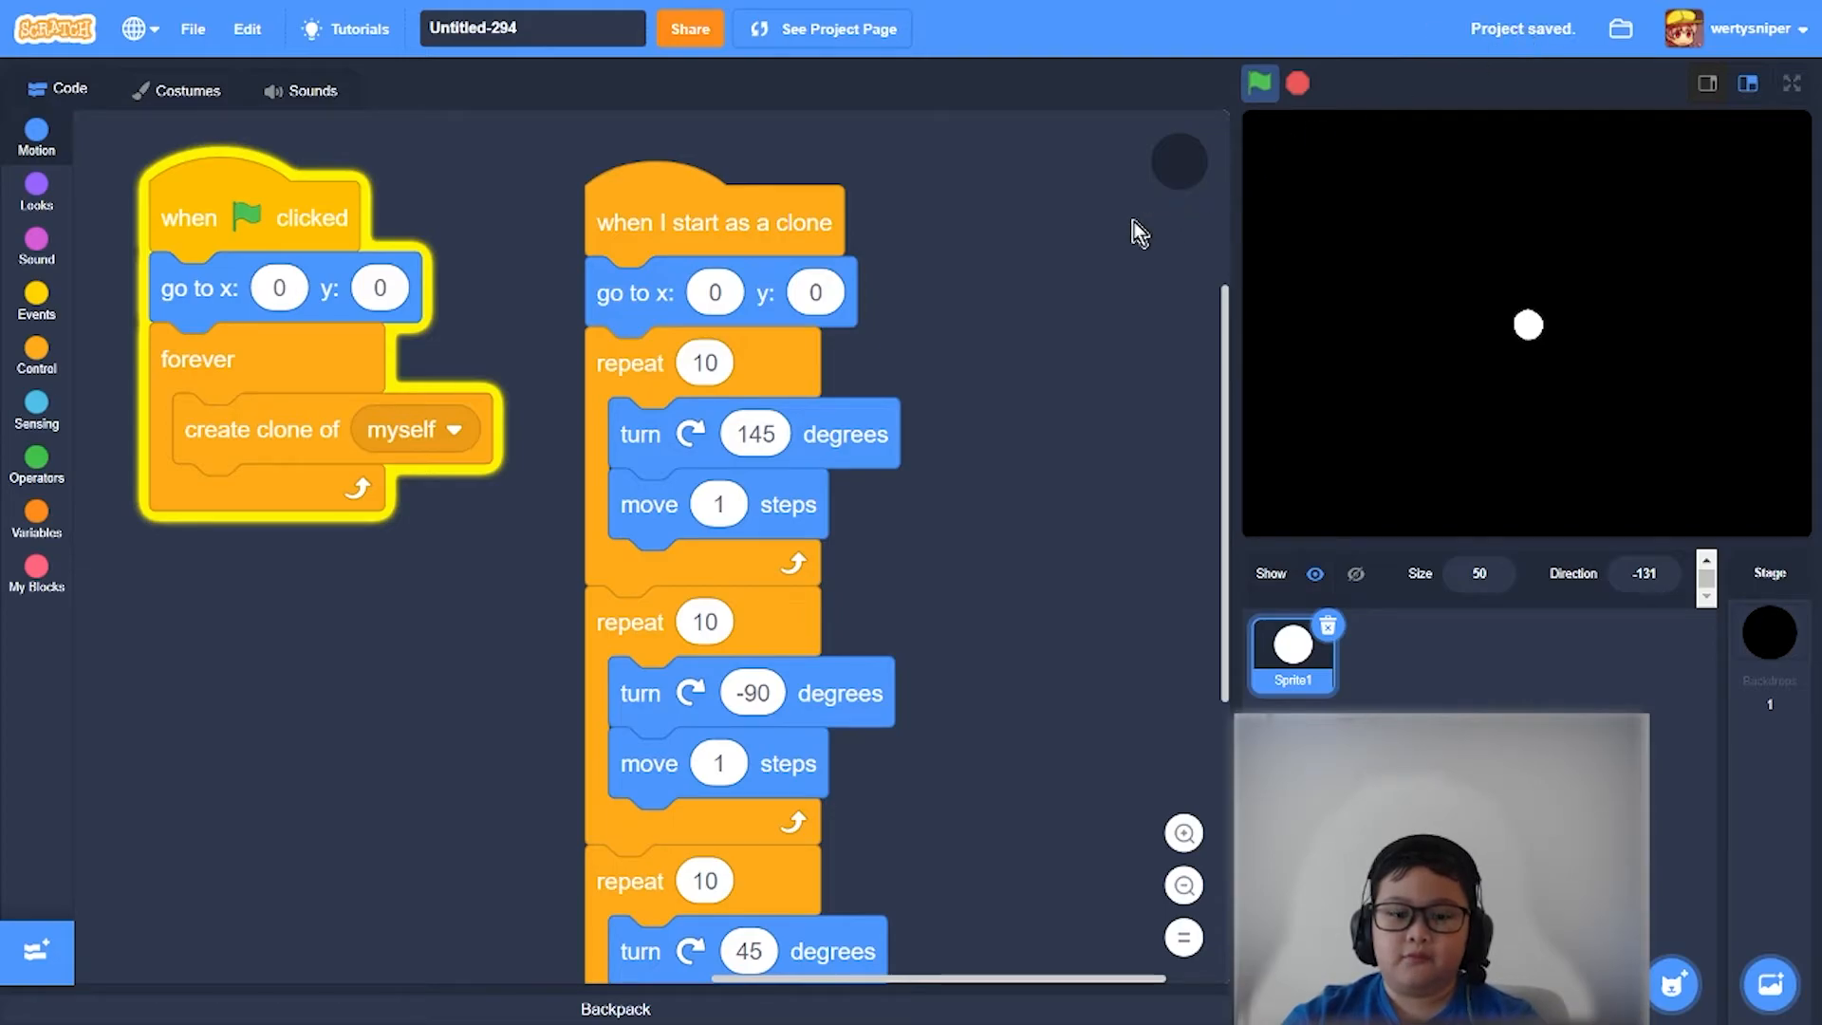
scroll(1114, 223, down, 3)
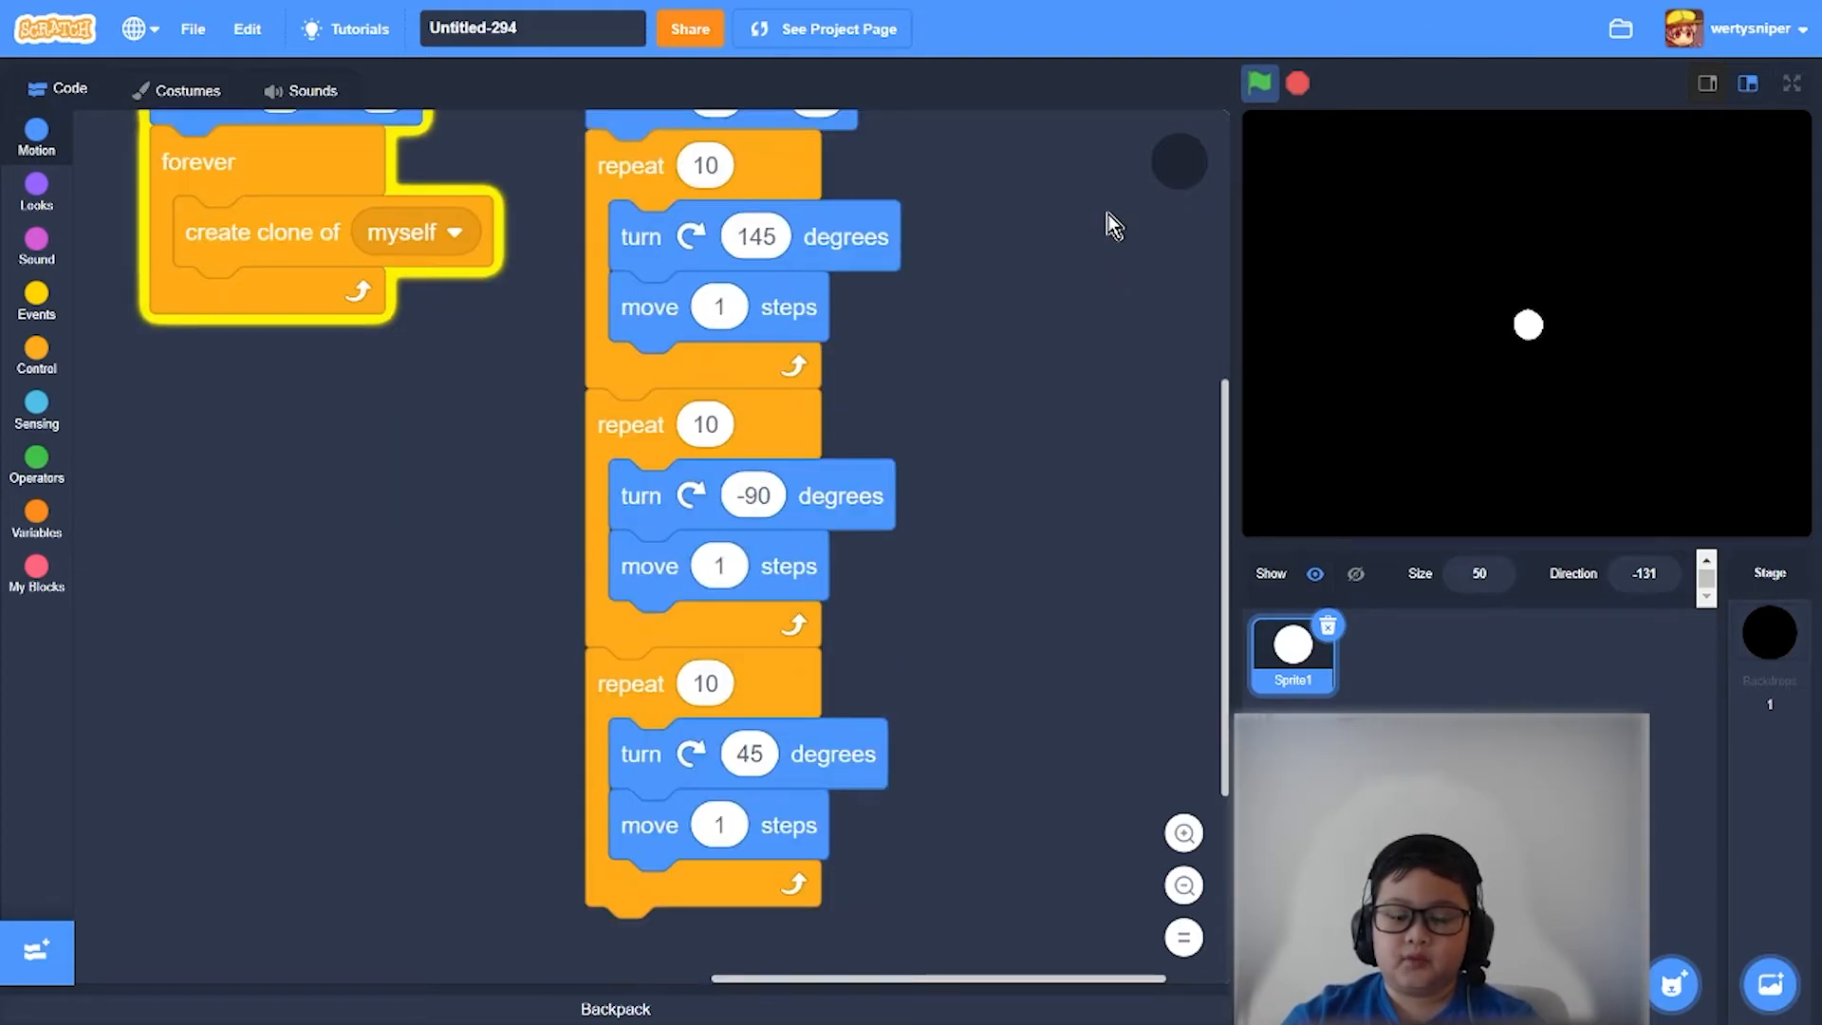
scroll(1000, 222, up, 3)
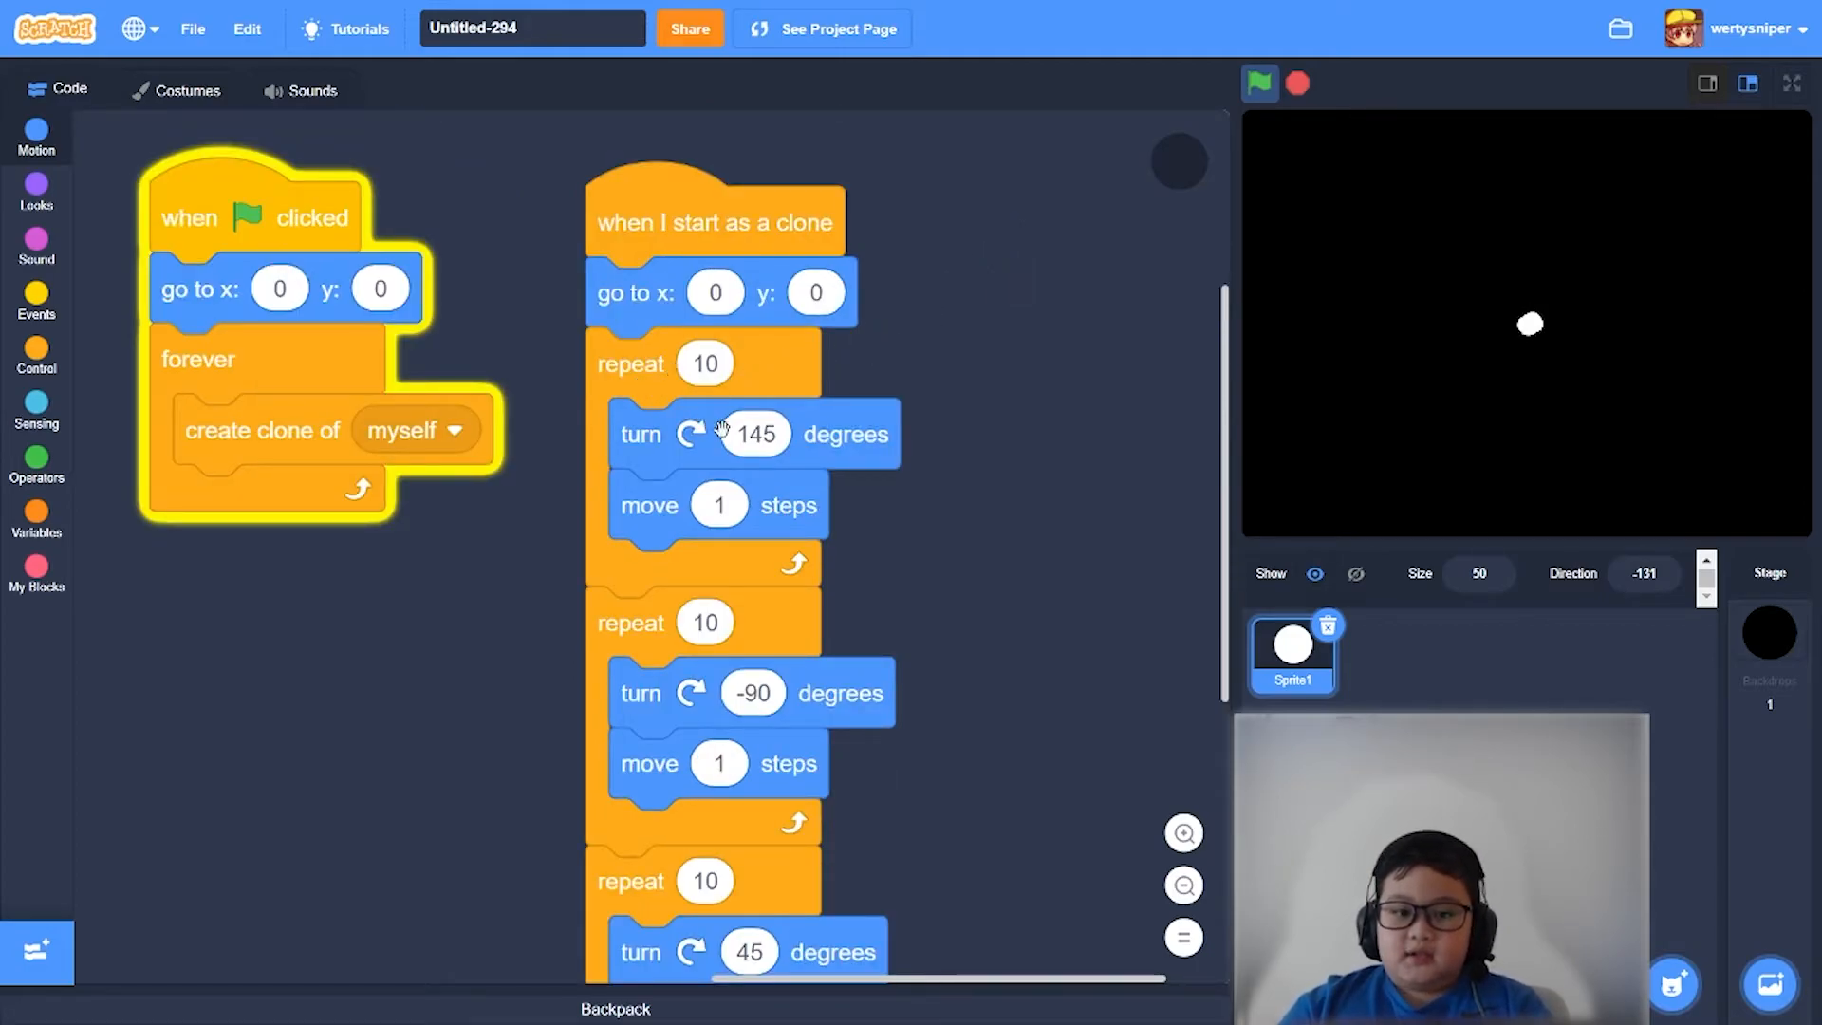
scroll(1097, 556, down, 6)
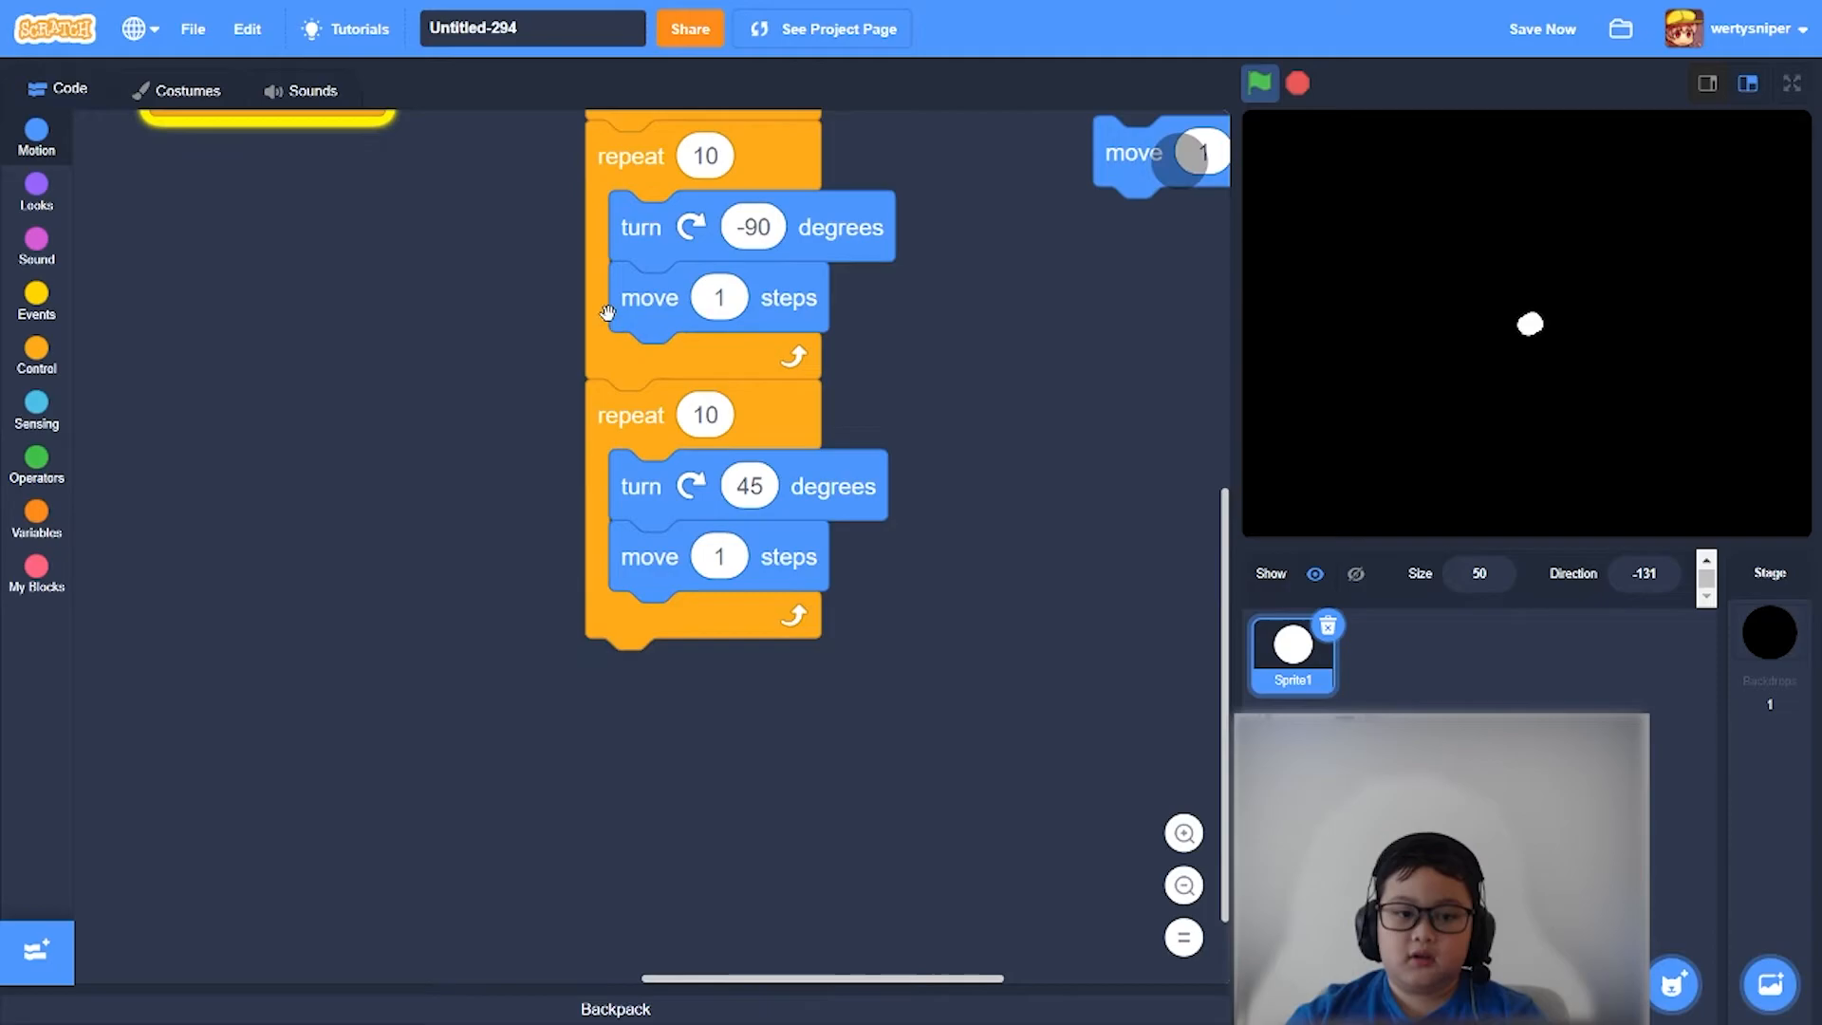
- Remove the move blocks and turn -90, and put point in direction blocks into all three loops
drag(606, 310, 976, 521)
drag(669, 487, 871, 569)
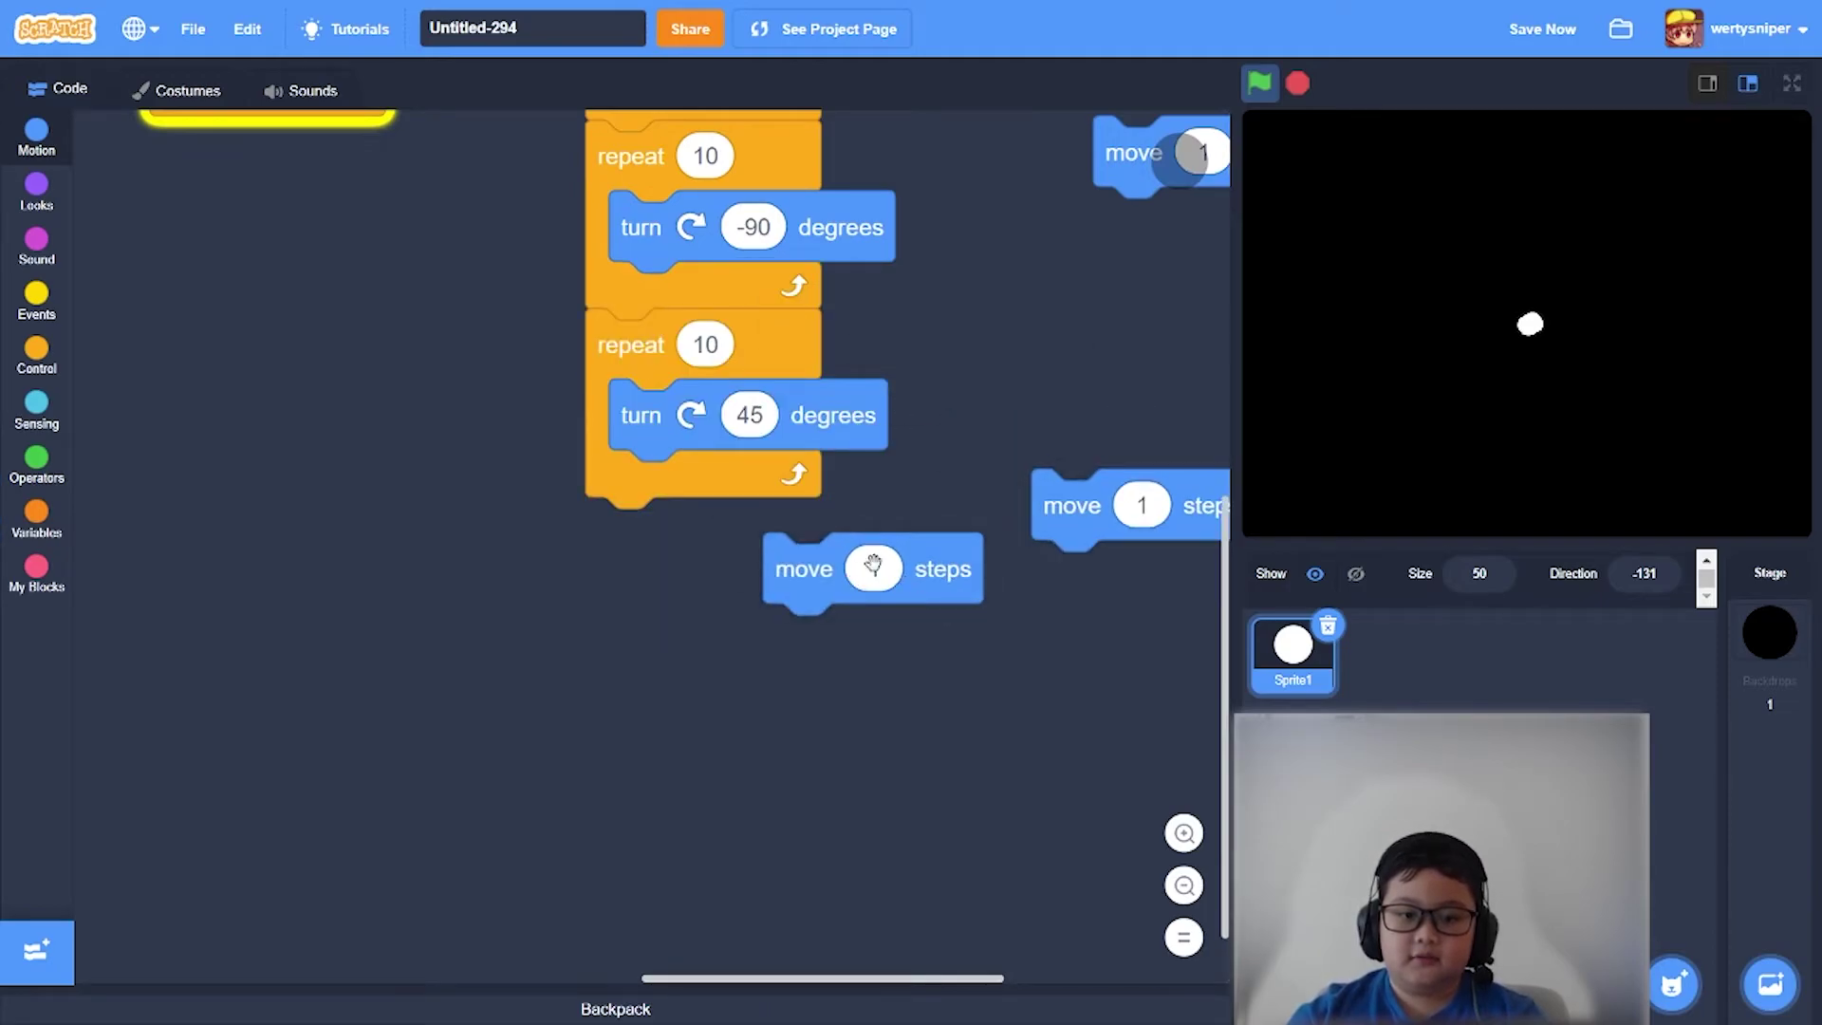
drag(711, 427, 86, 394)
scroll(1080, 478, up, 5)
mouse_move(642, 623)
mouse_down()
mouse_move(488, 605)
mouse_move(115, 427)
mouse_up()
mouse_move(853, 428)
mouse_down()
mouse_move(82, 373)
mouse_move(708, 435)
mouse_up()
right_click(726, 427)
click(813, 454)
mouse_move(727, 577)
mouse_down()
mouse_move(770, 649)
mouse_move(769, 627)
mouse_up()
right_click(726, 621)
click(811, 647)
drag(726, 684, 772, 841)
- Set the three point in direction values to 145, 90 and 45
key(Delete)
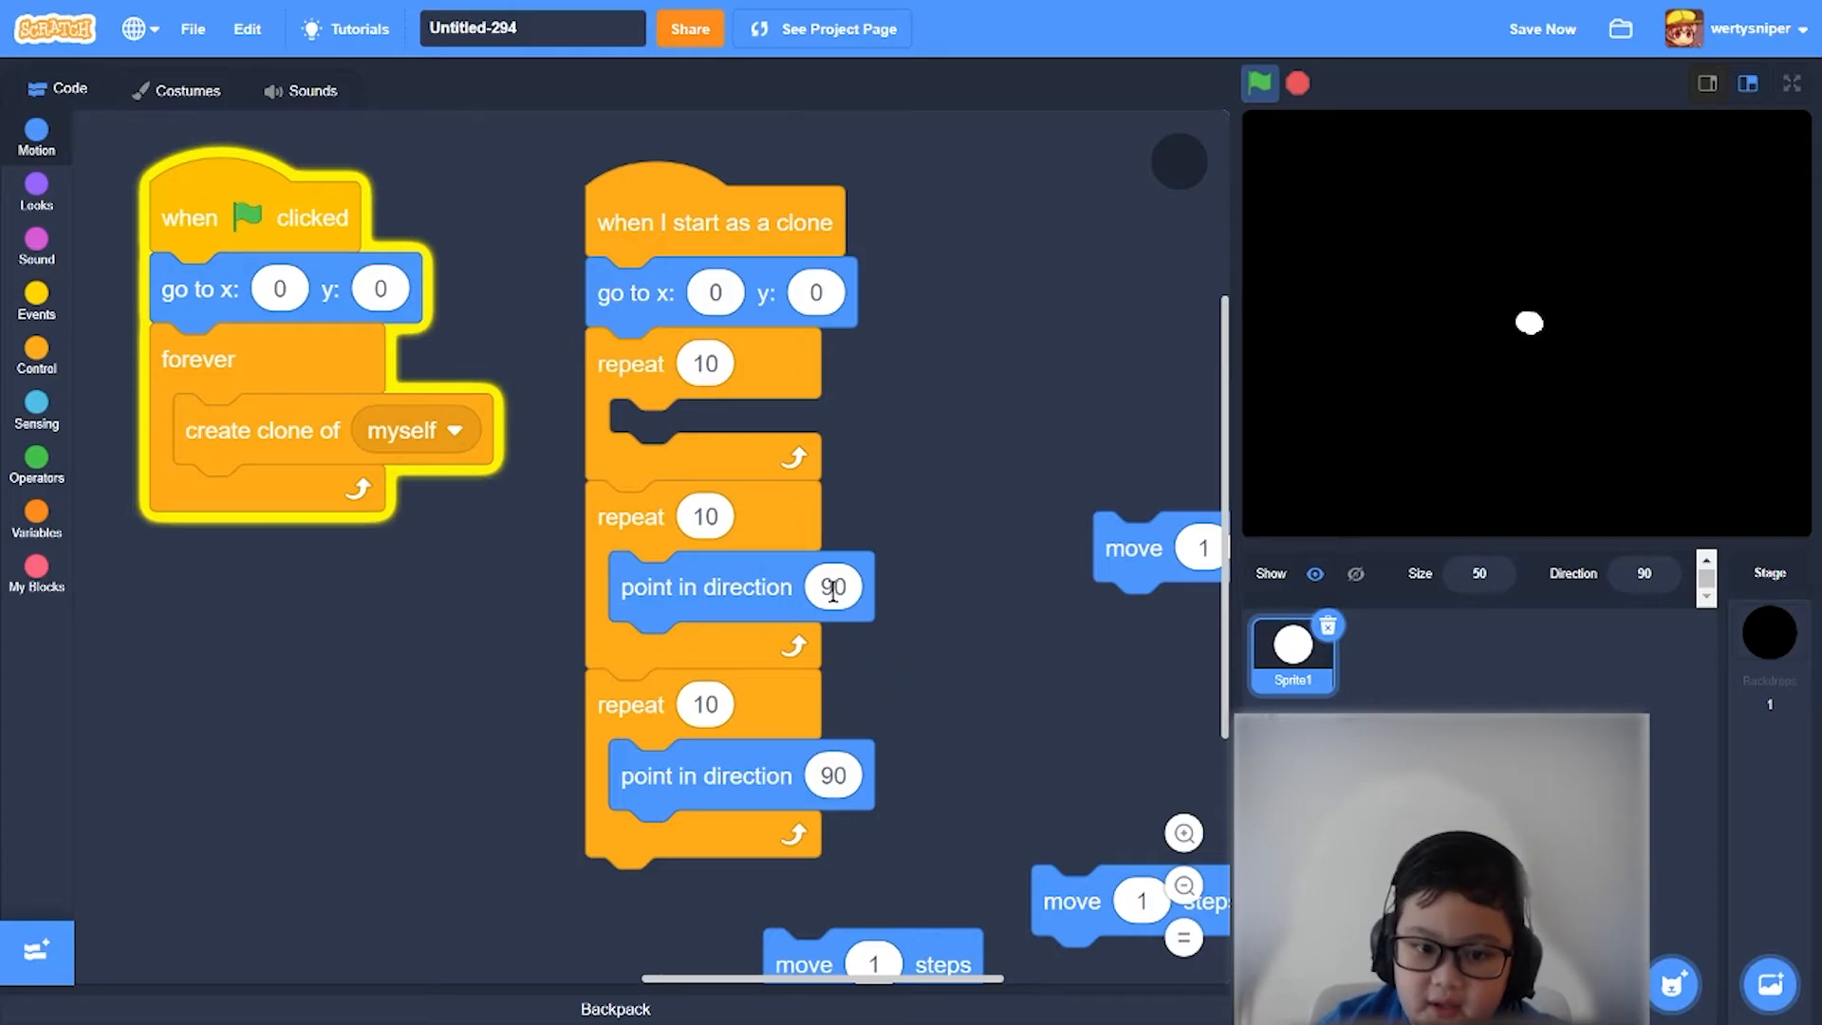
key(ctrl+z)
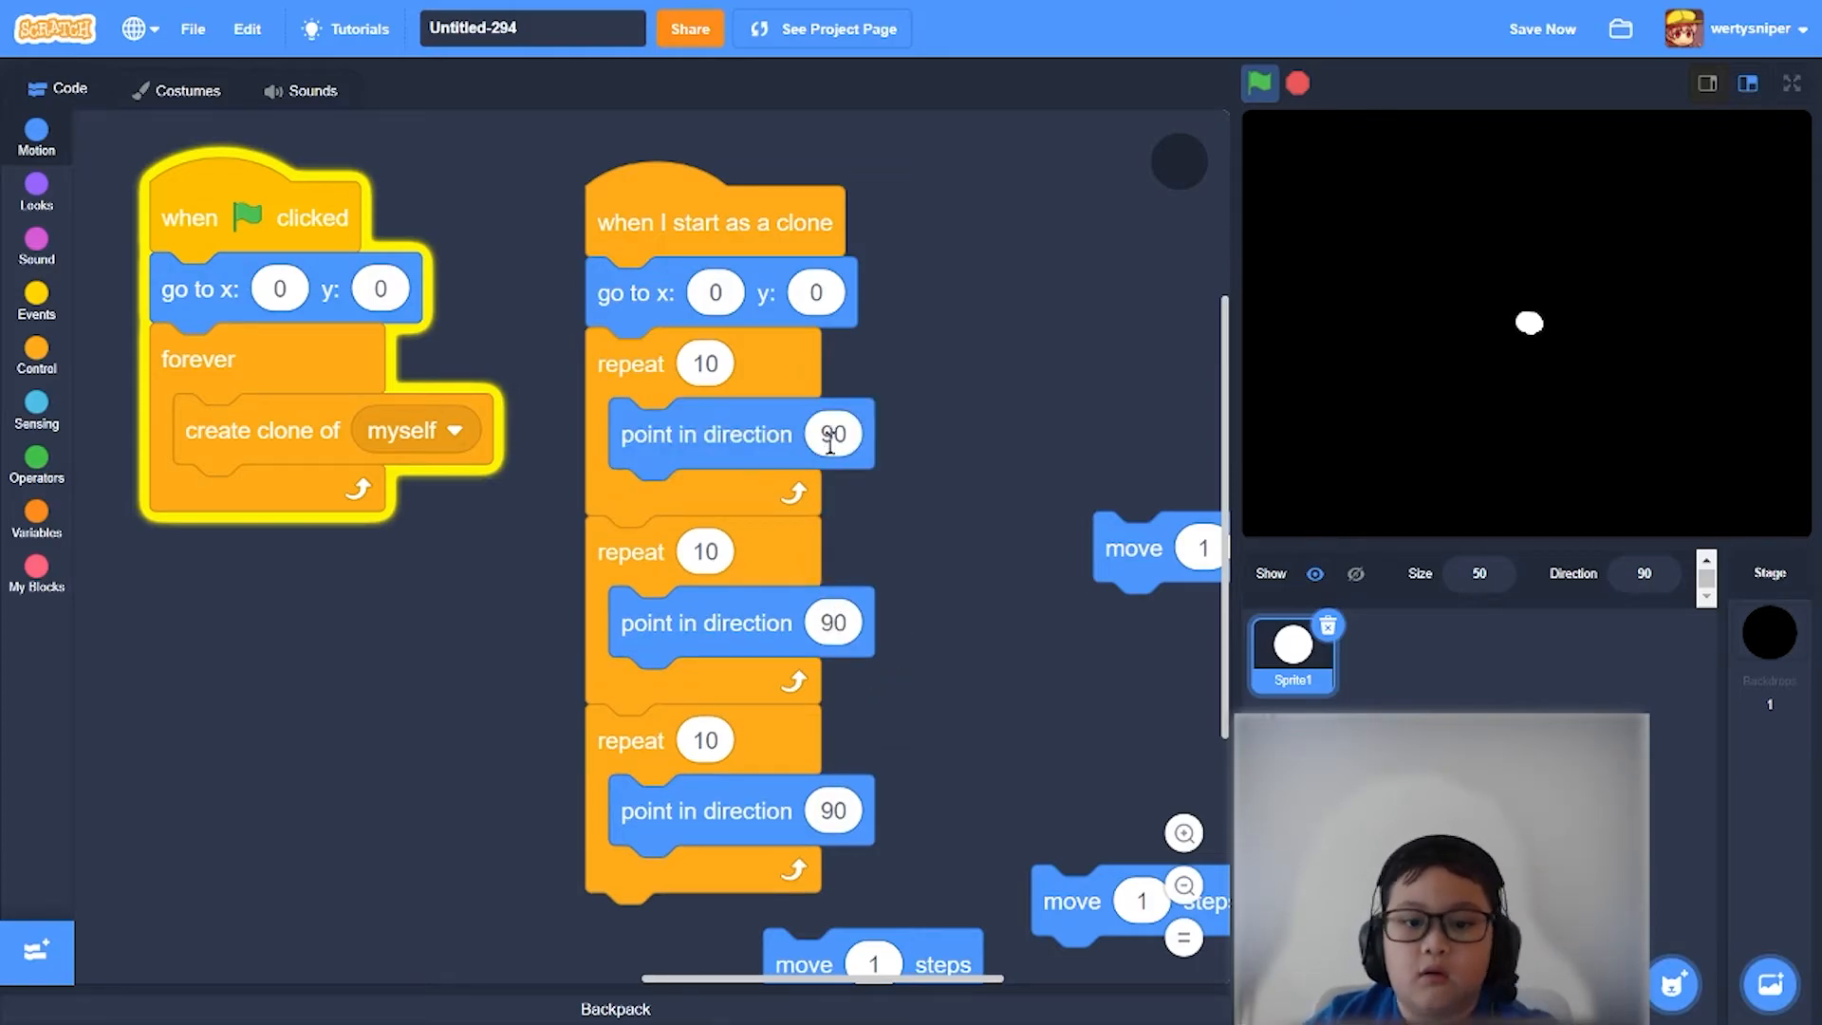
click(831, 434)
text(154)
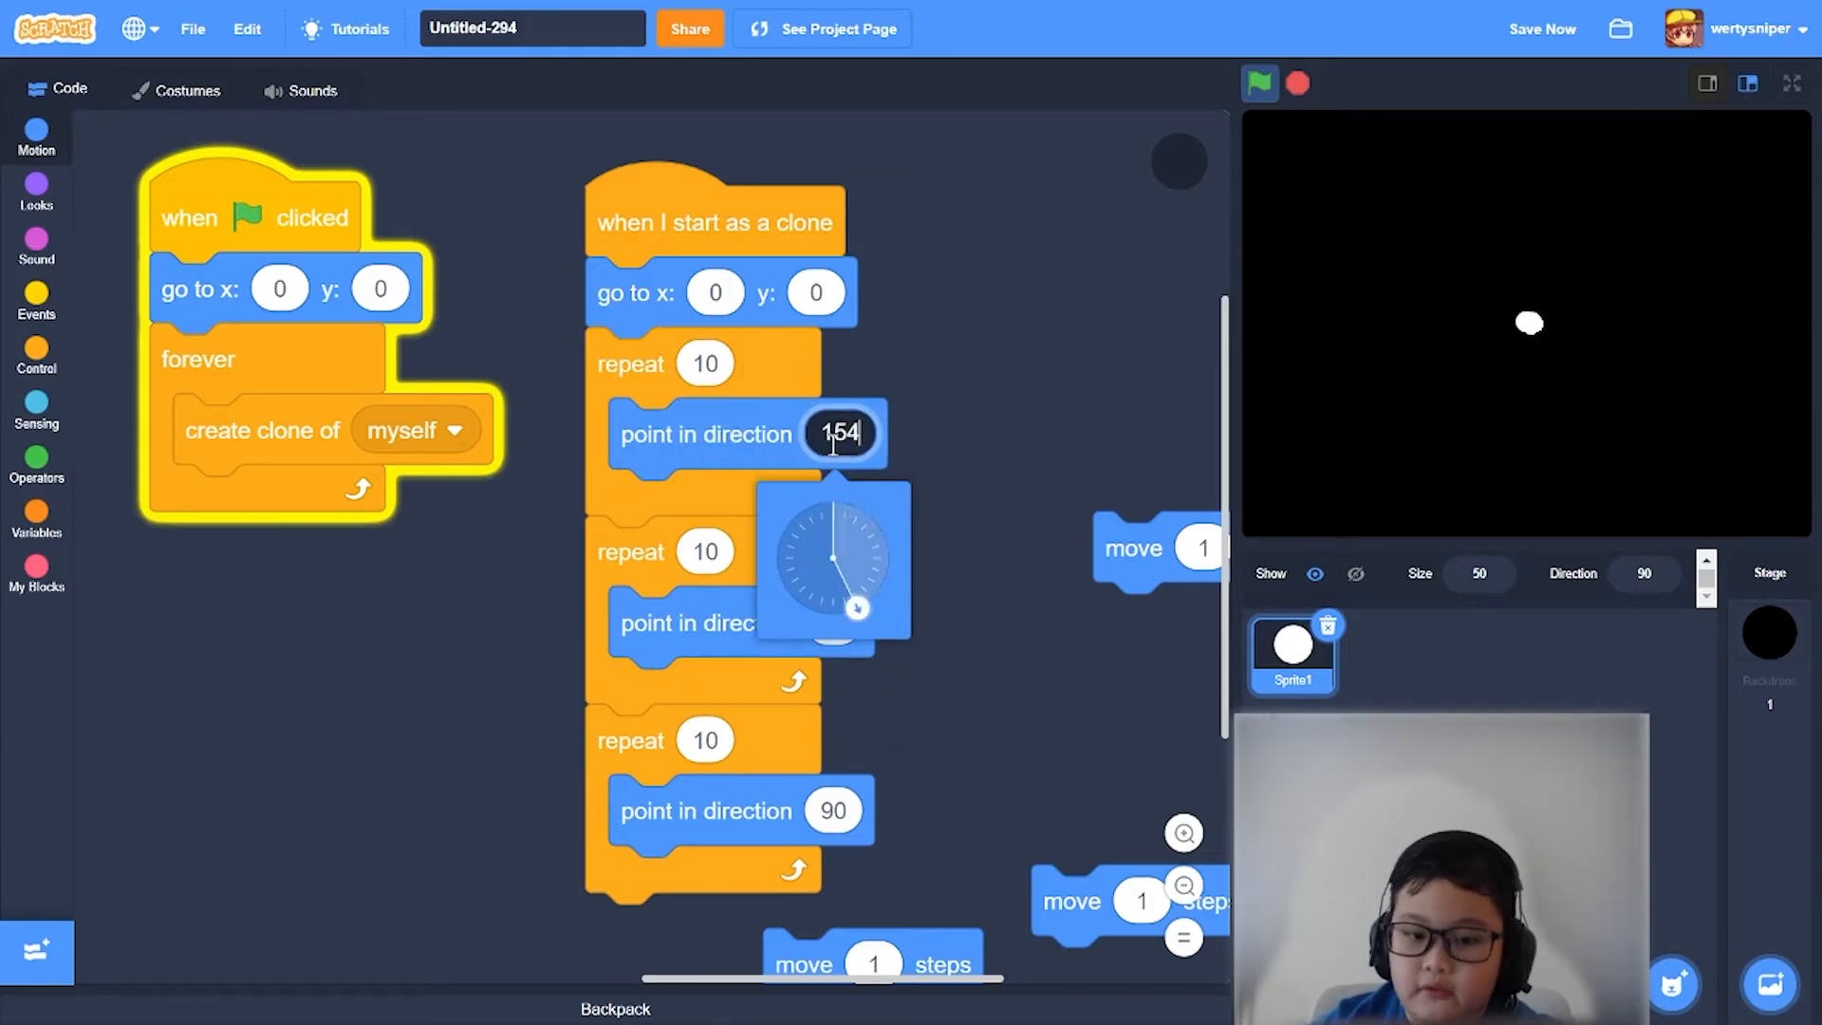
text(145)
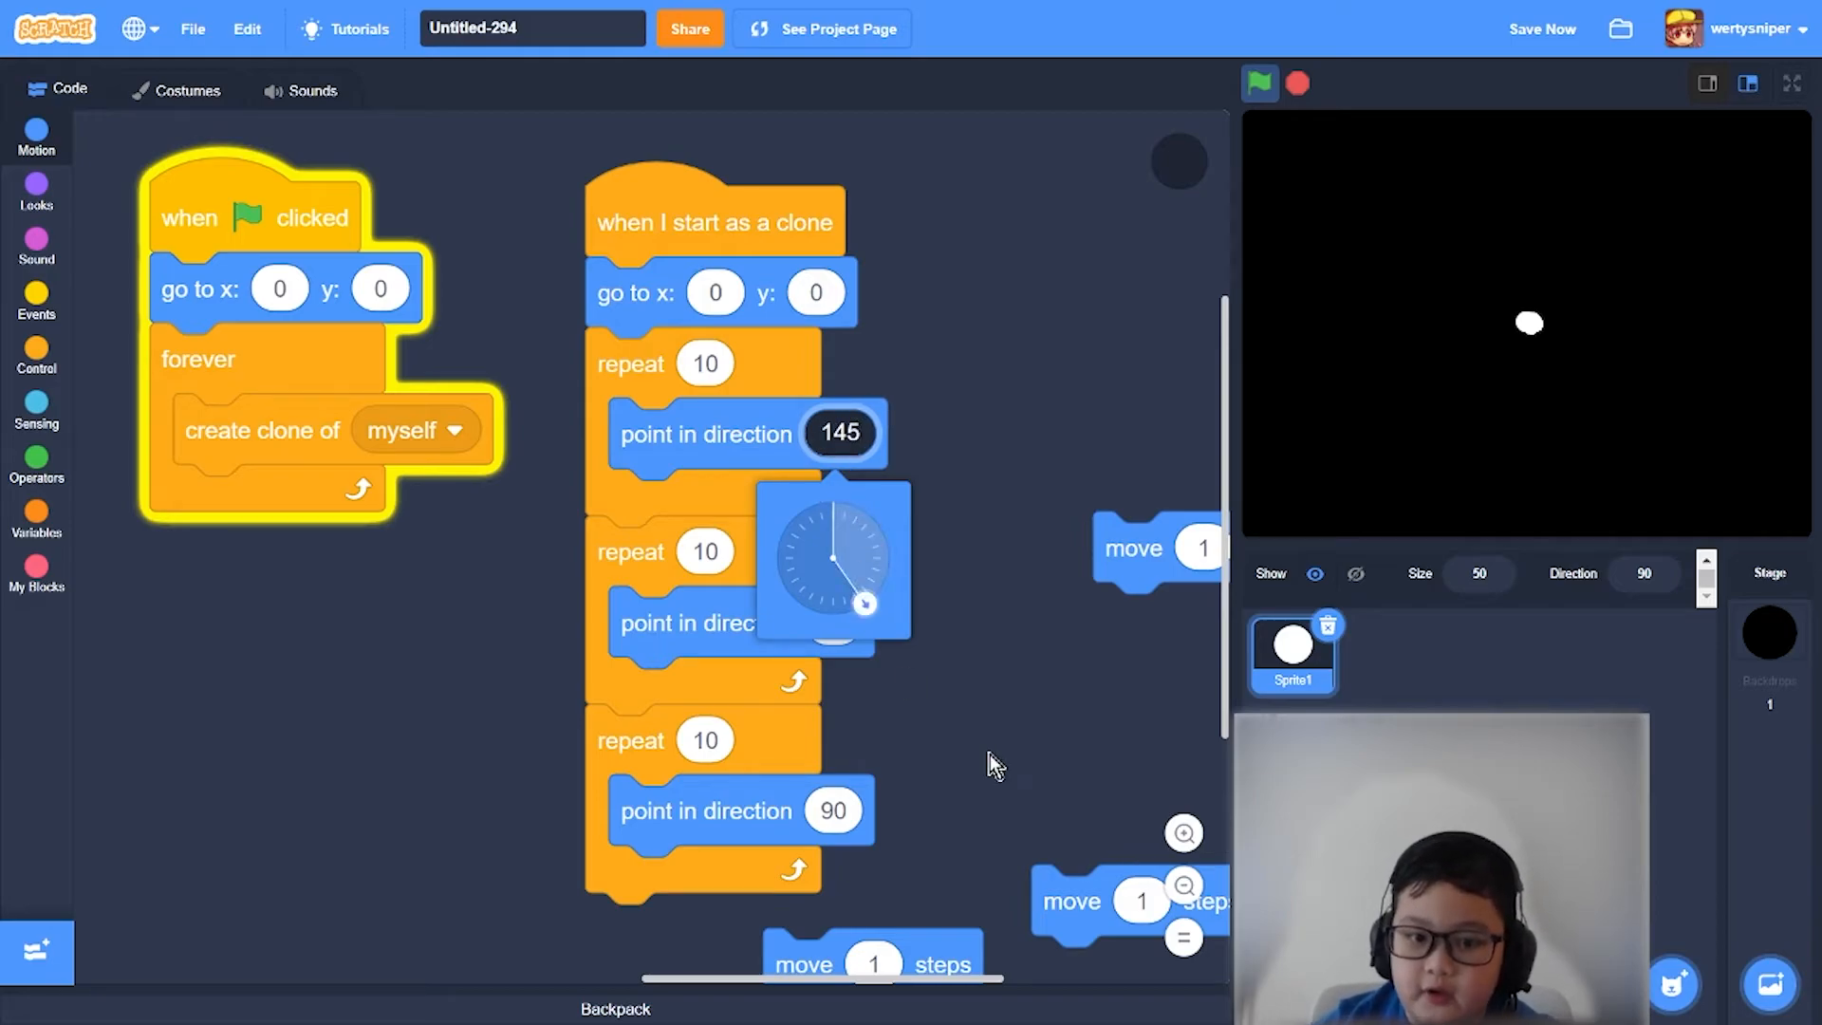
click(993, 764)
click(834, 623)
text(960)
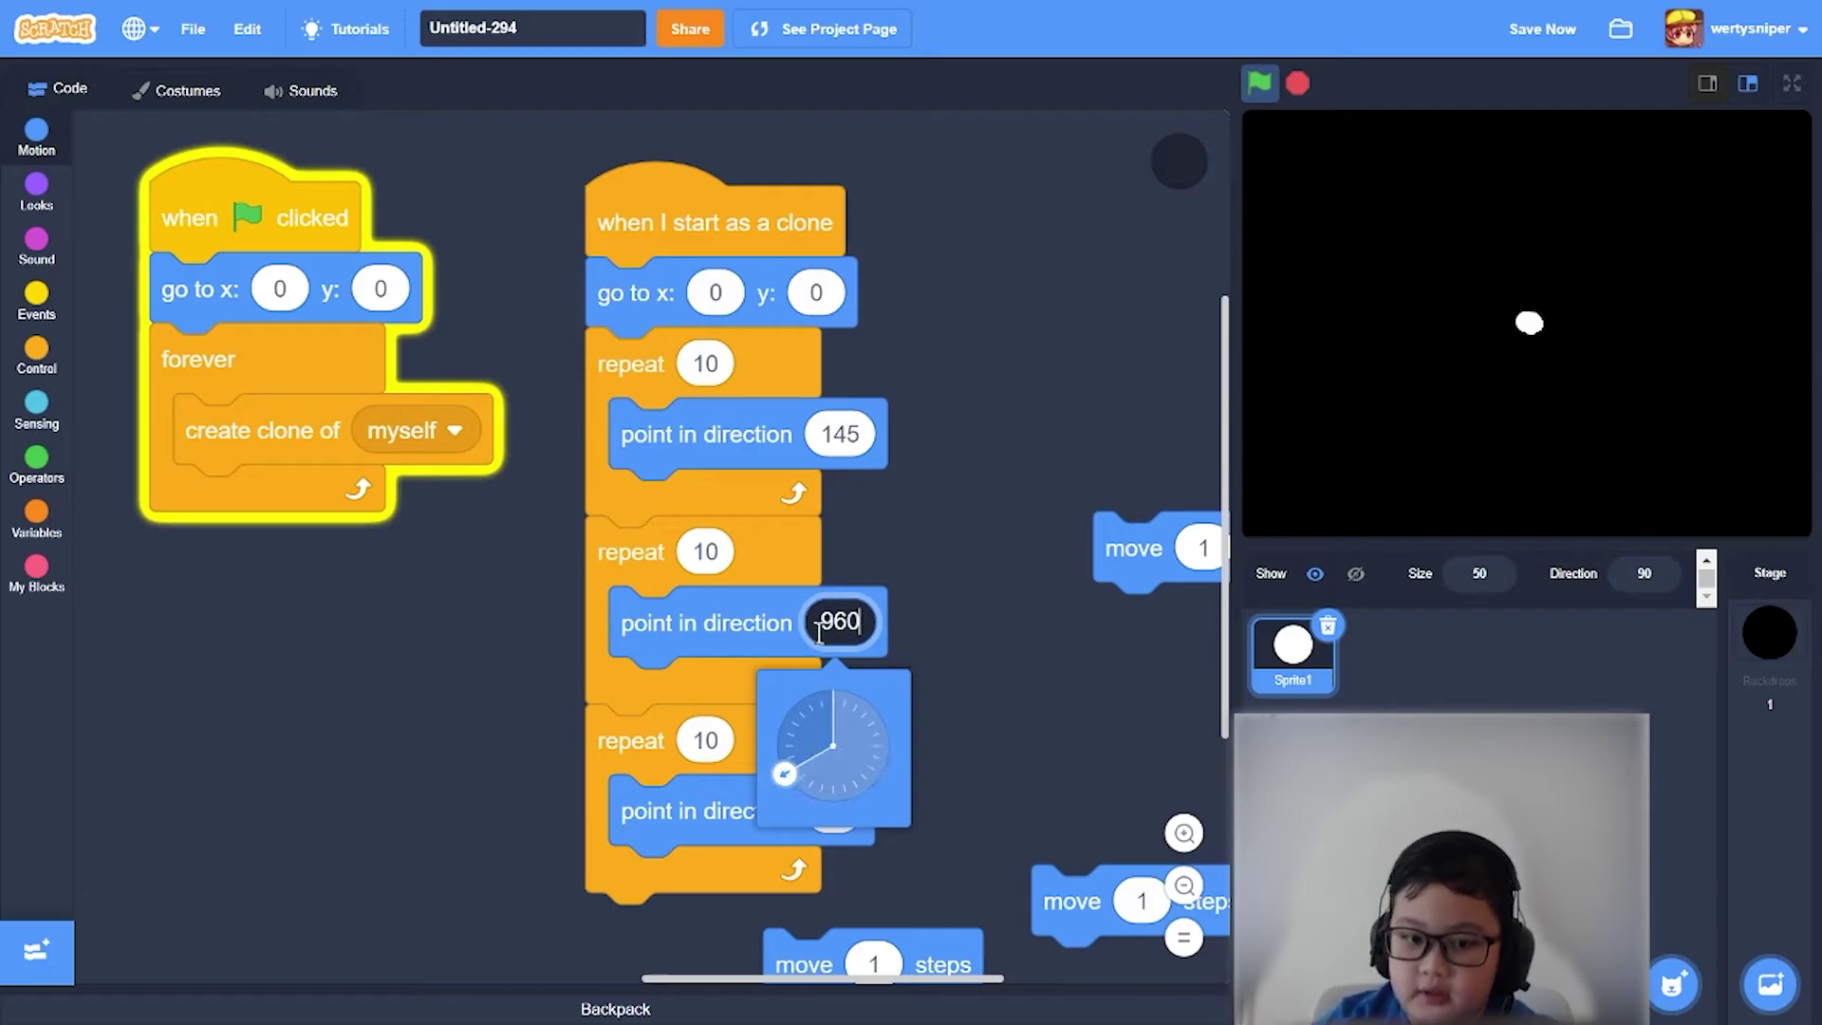
text(90)
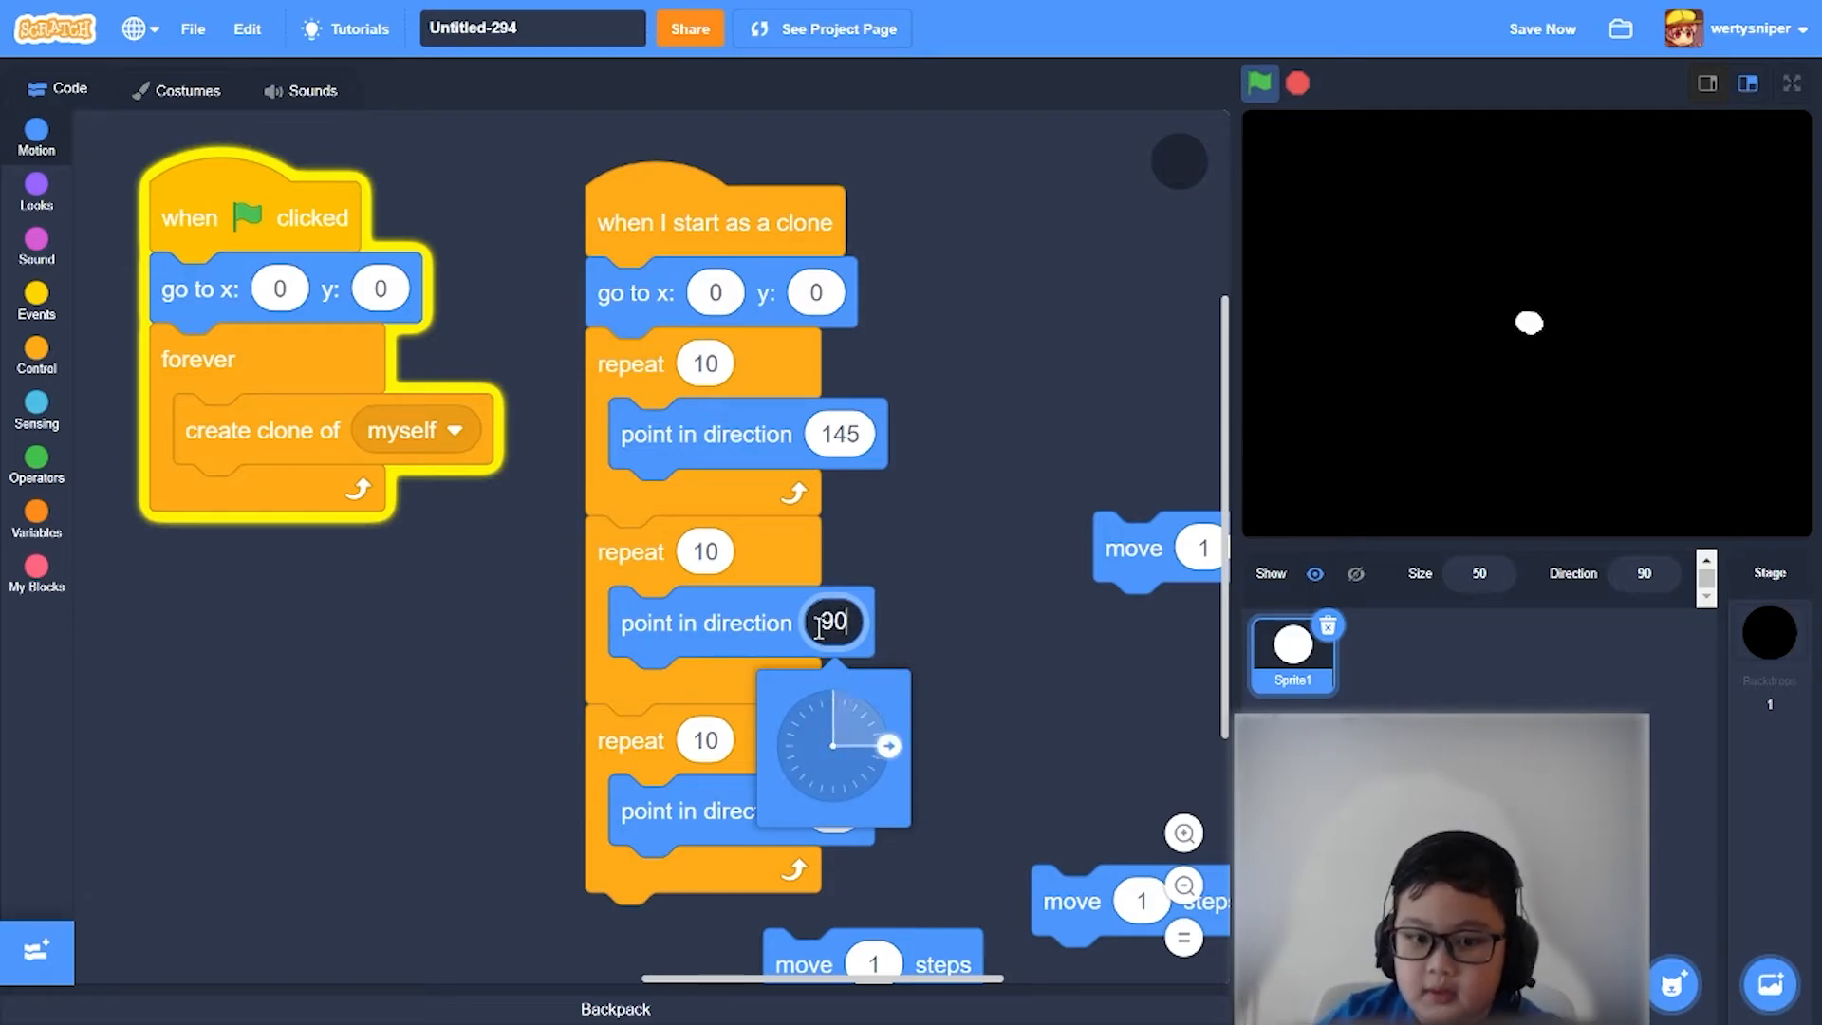
click(1012, 617)
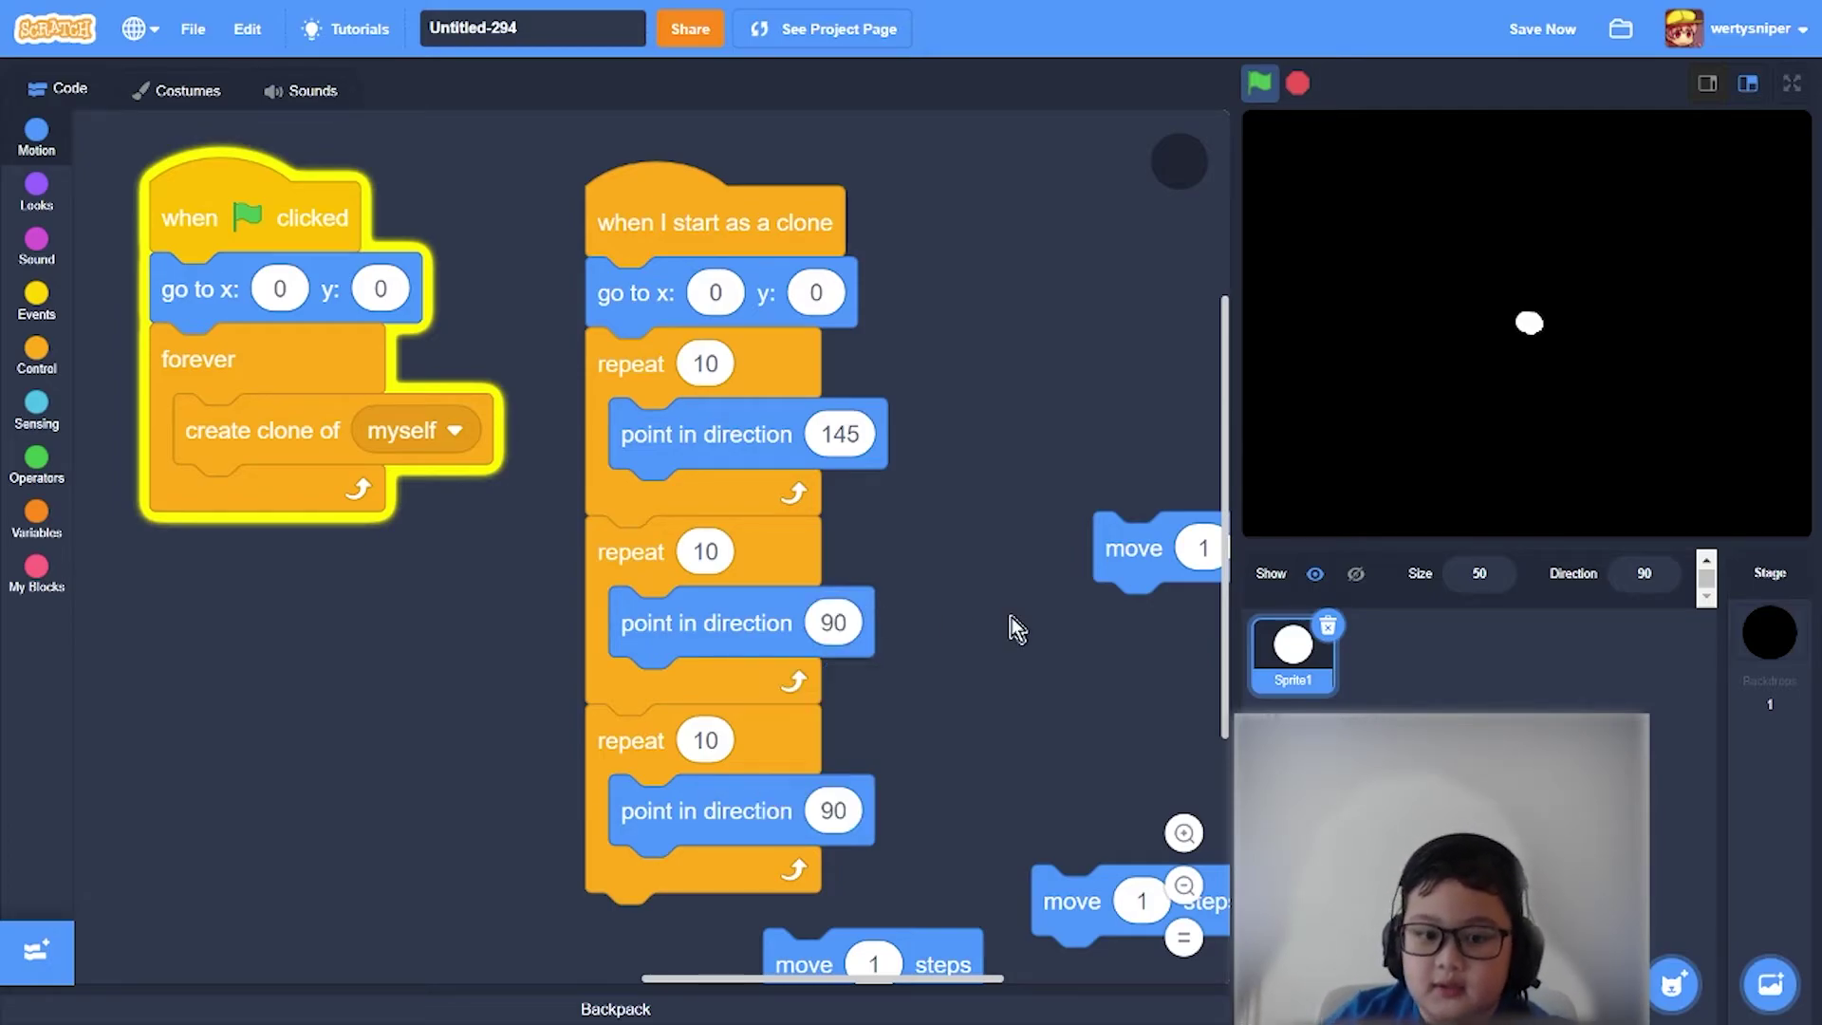
click(837, 809)
key(BackSpace)
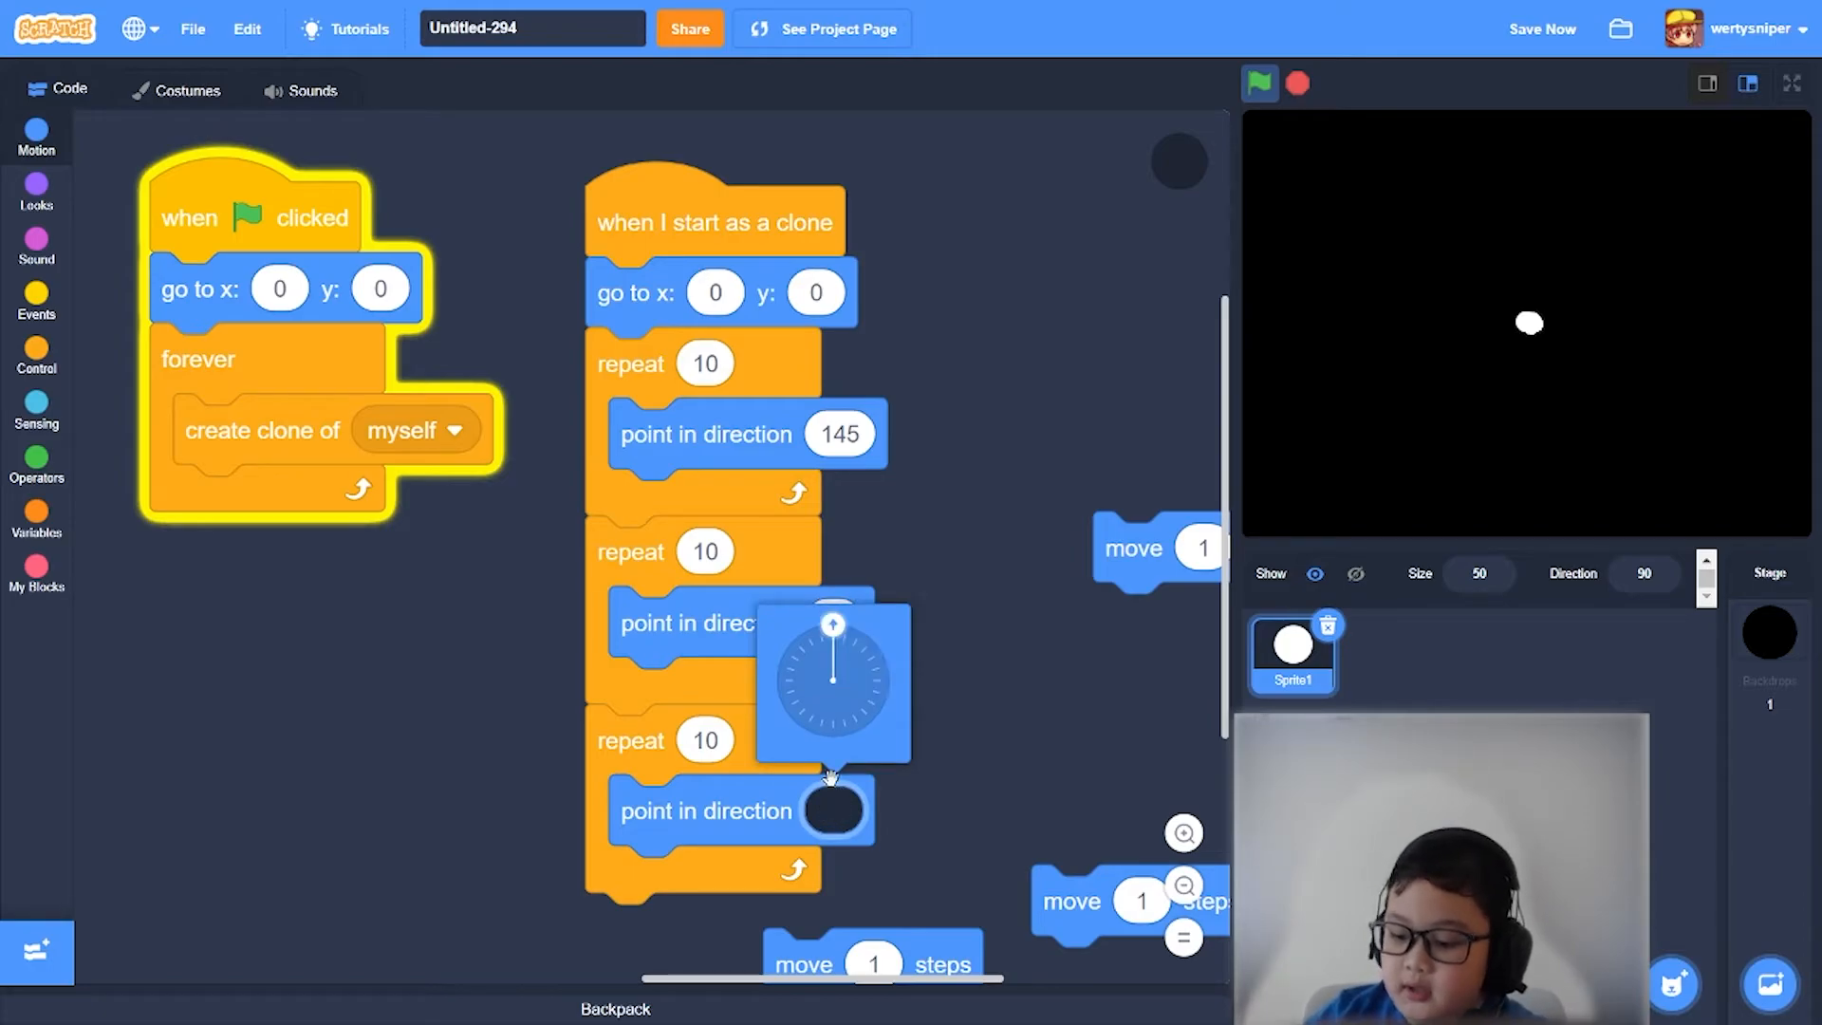
text(45)
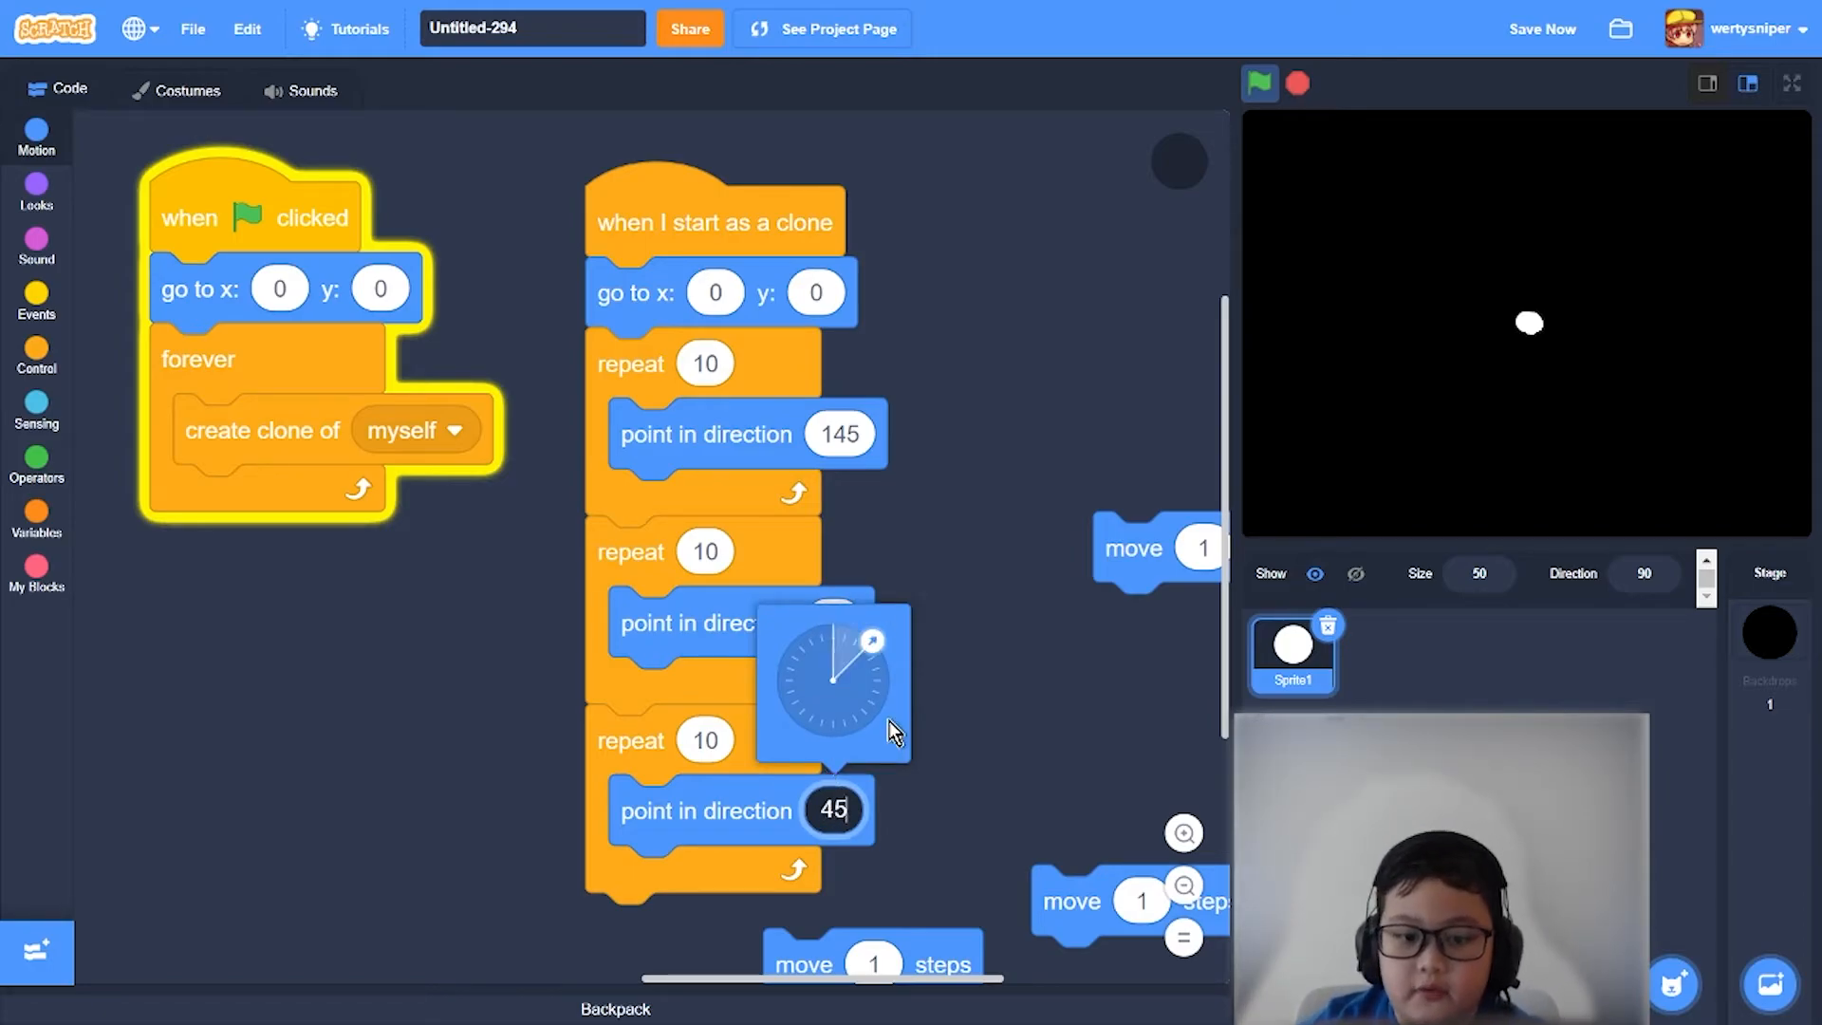
click(1022, 541)
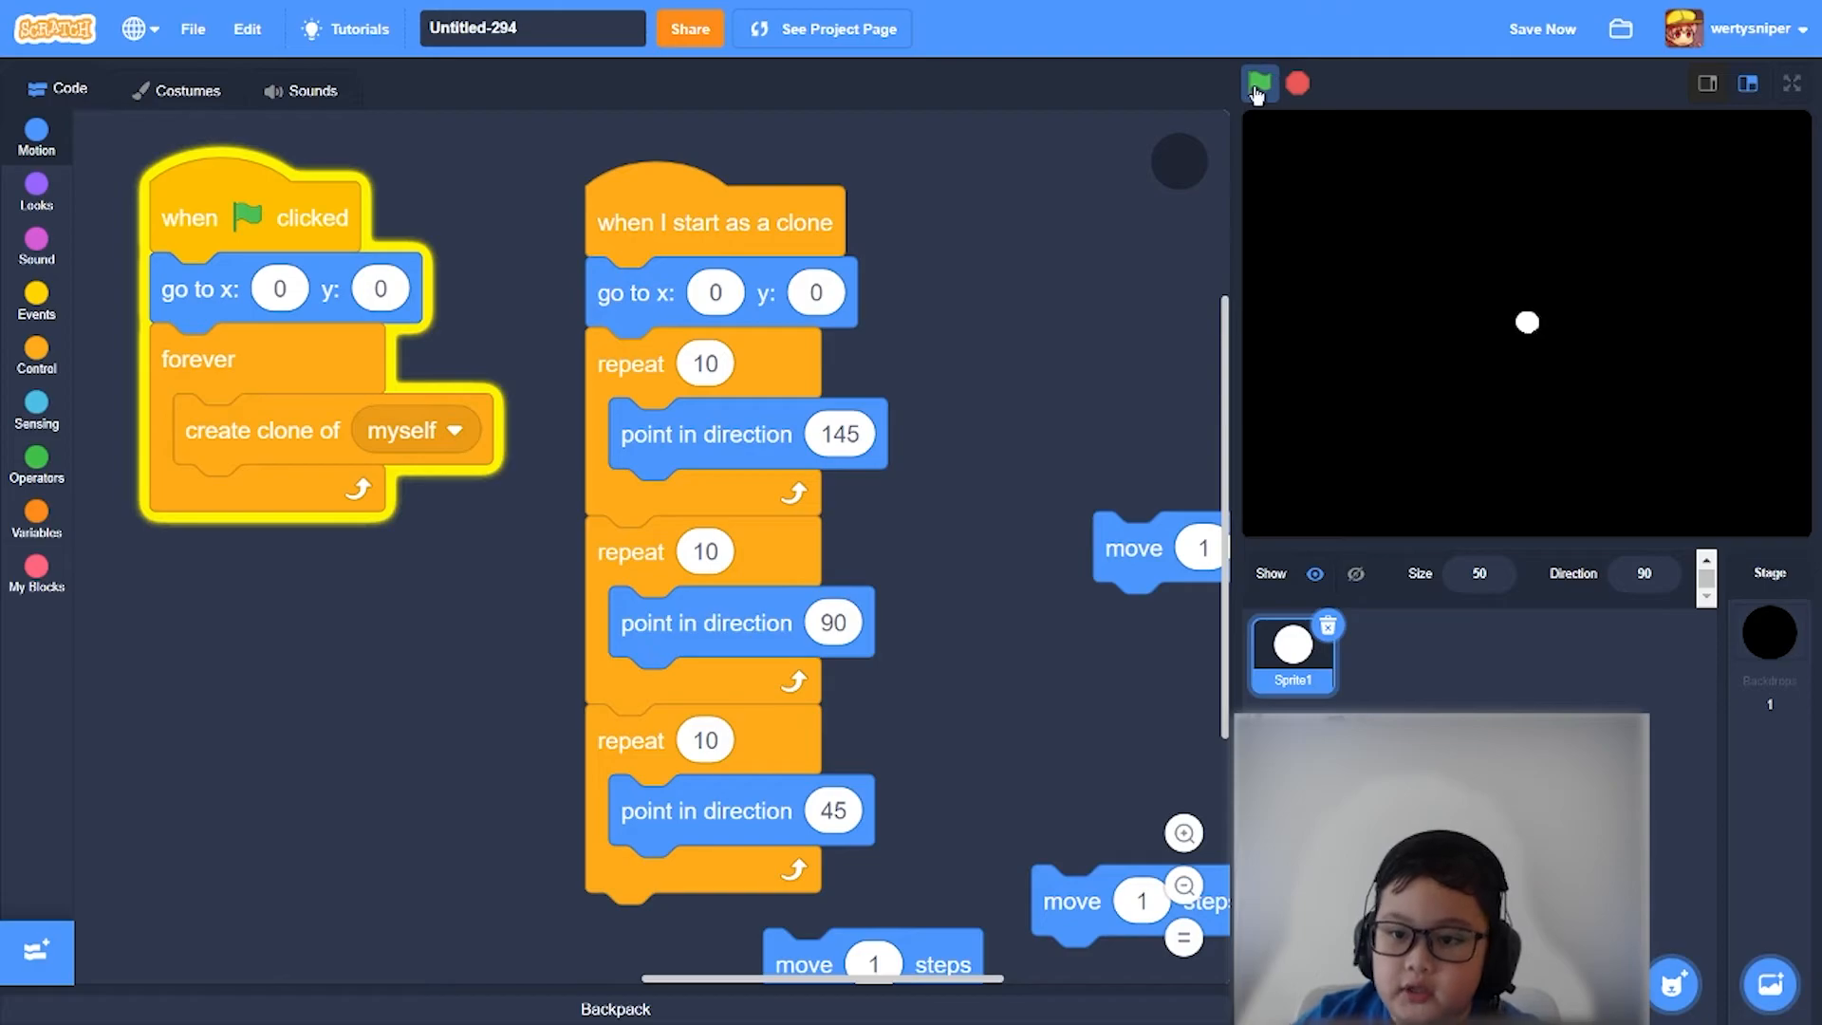
drag(1133, 547, 670, 484)
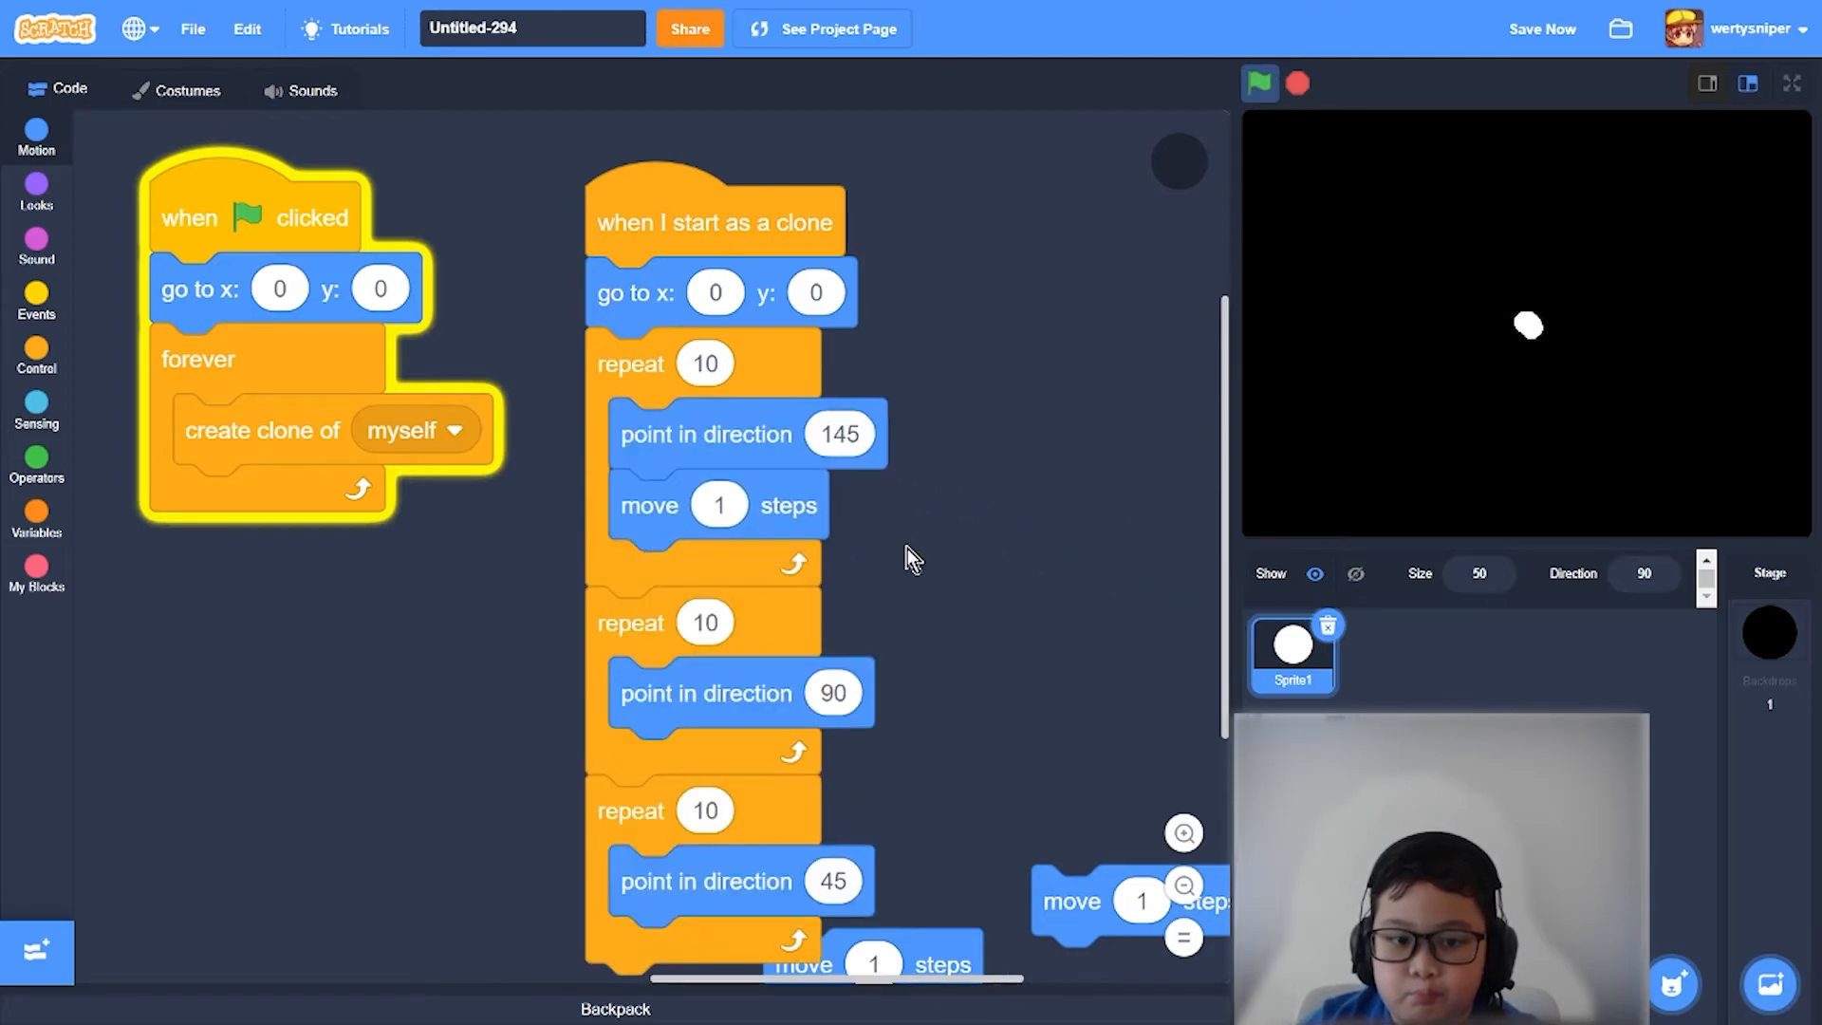
scroll(907, 548, down, 3)
- Put move blocks back into the first and second loops and test-run the new directions
drag(1079, 503, 711, 363)
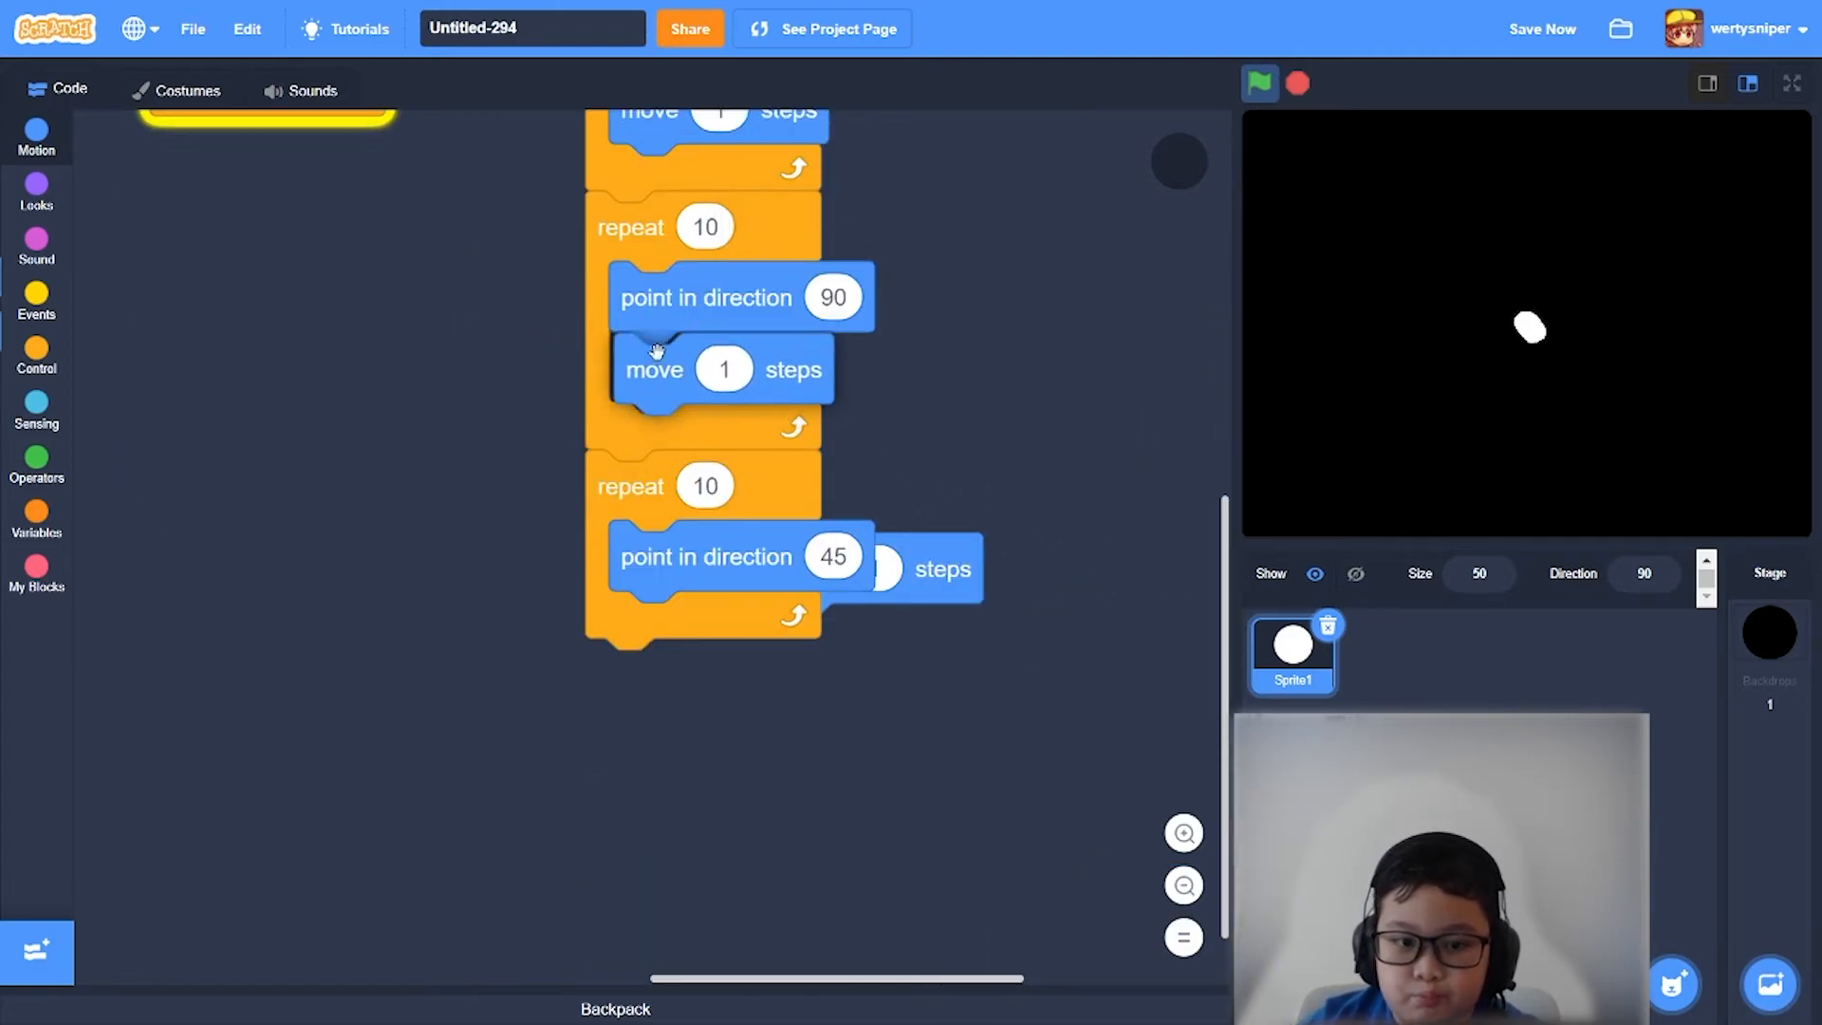
mouse_move(953, 599)
mouse_down()
mouse_move(875, 602)
mouse_move(819, 647)
mouse_up()
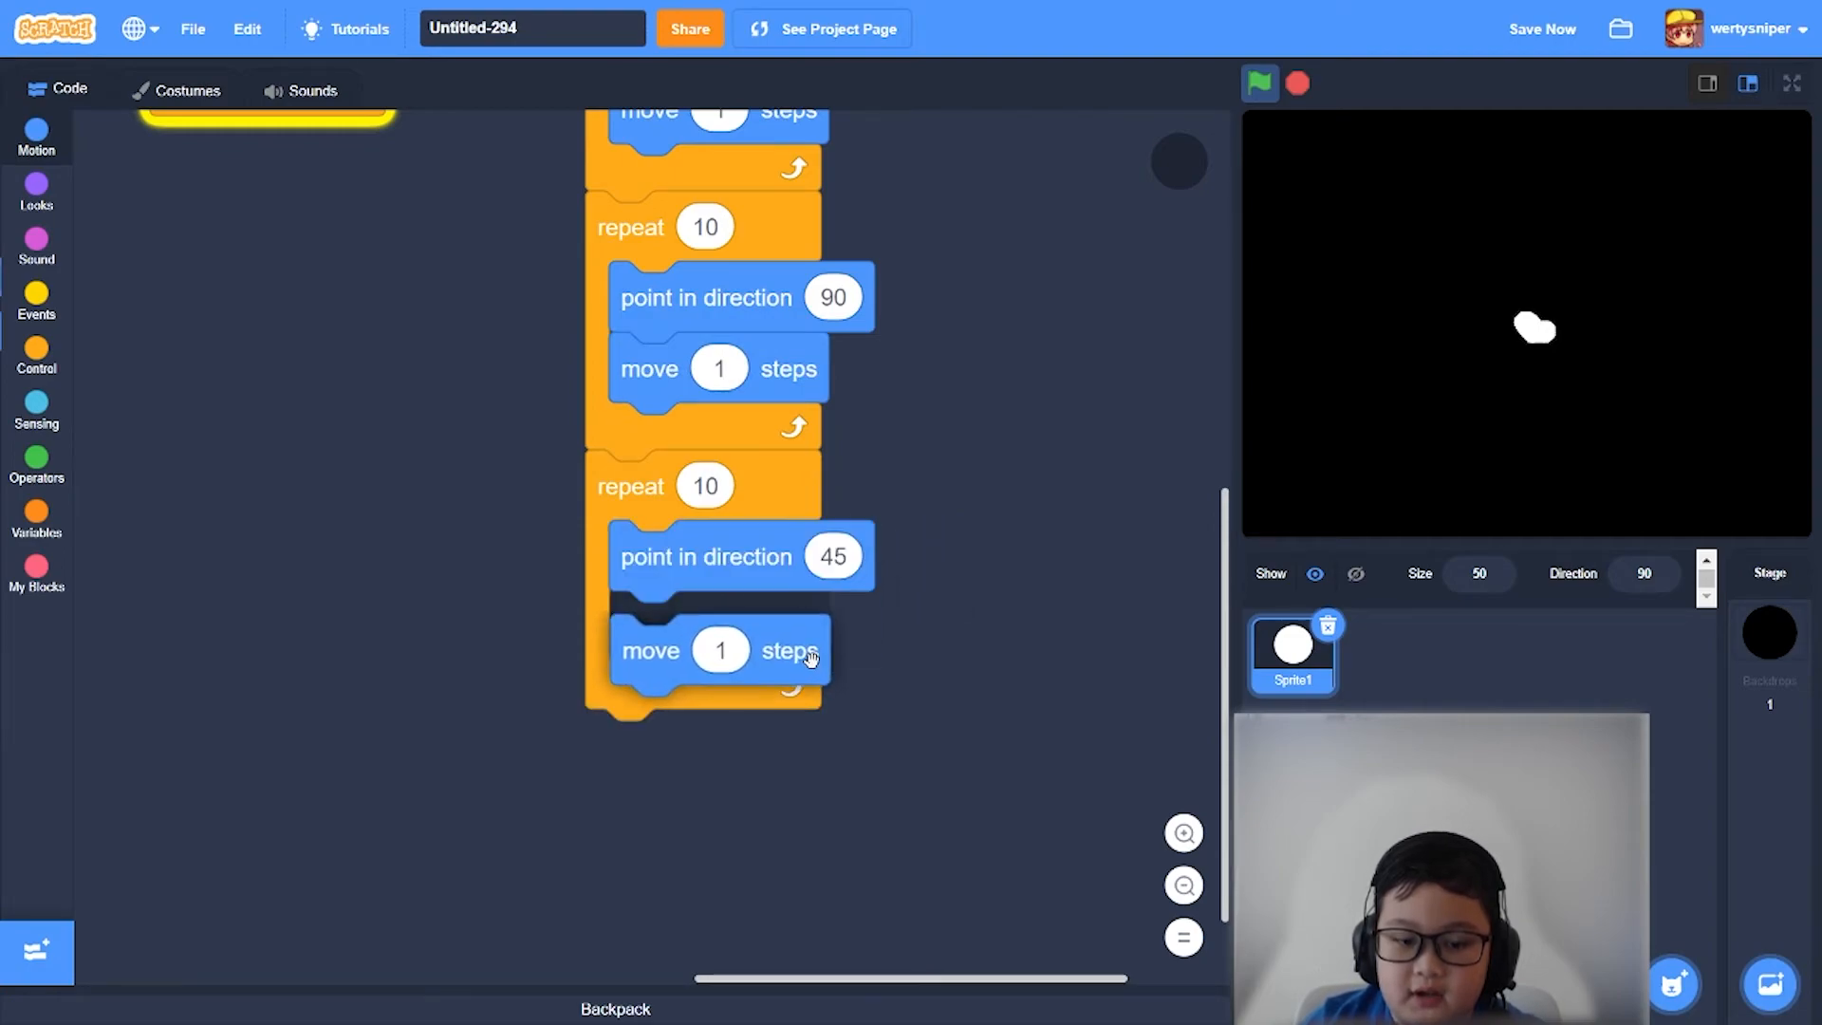
click(1258, 88)
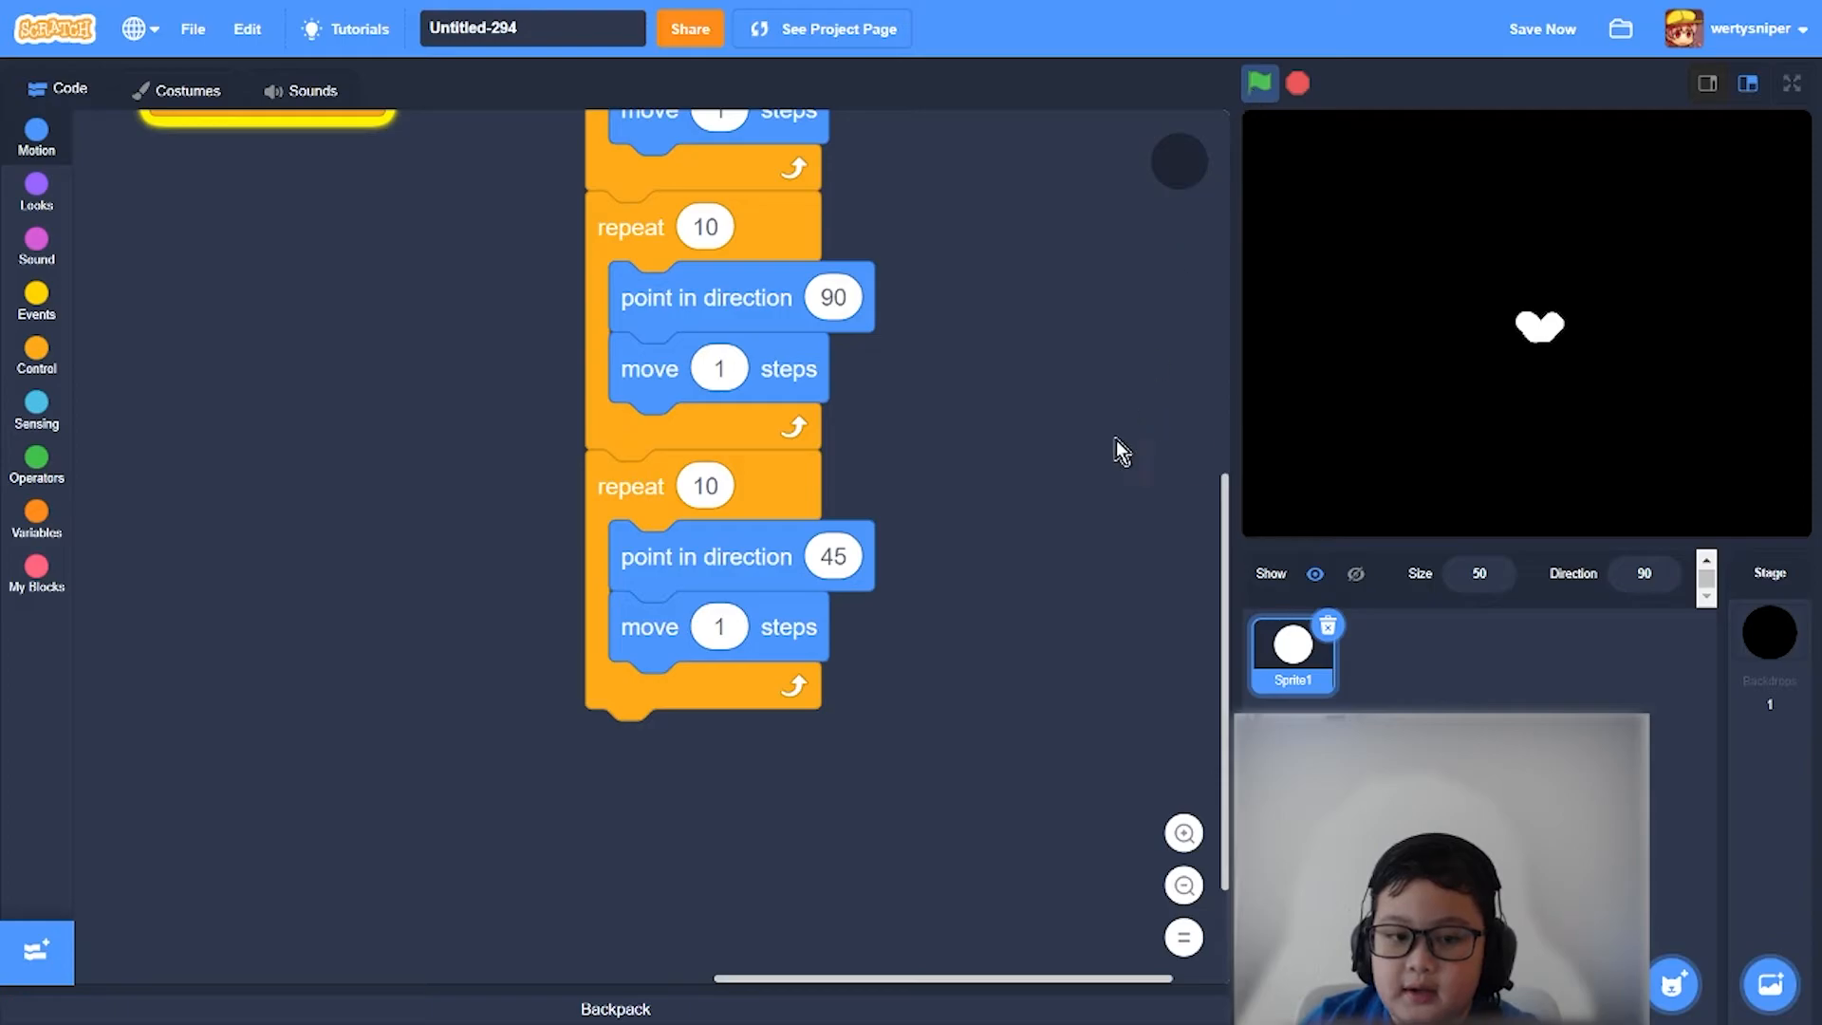
scroll(1117, 440, up, 3)
- Make all three loops move 10 steps per repeat
click(719, 308)
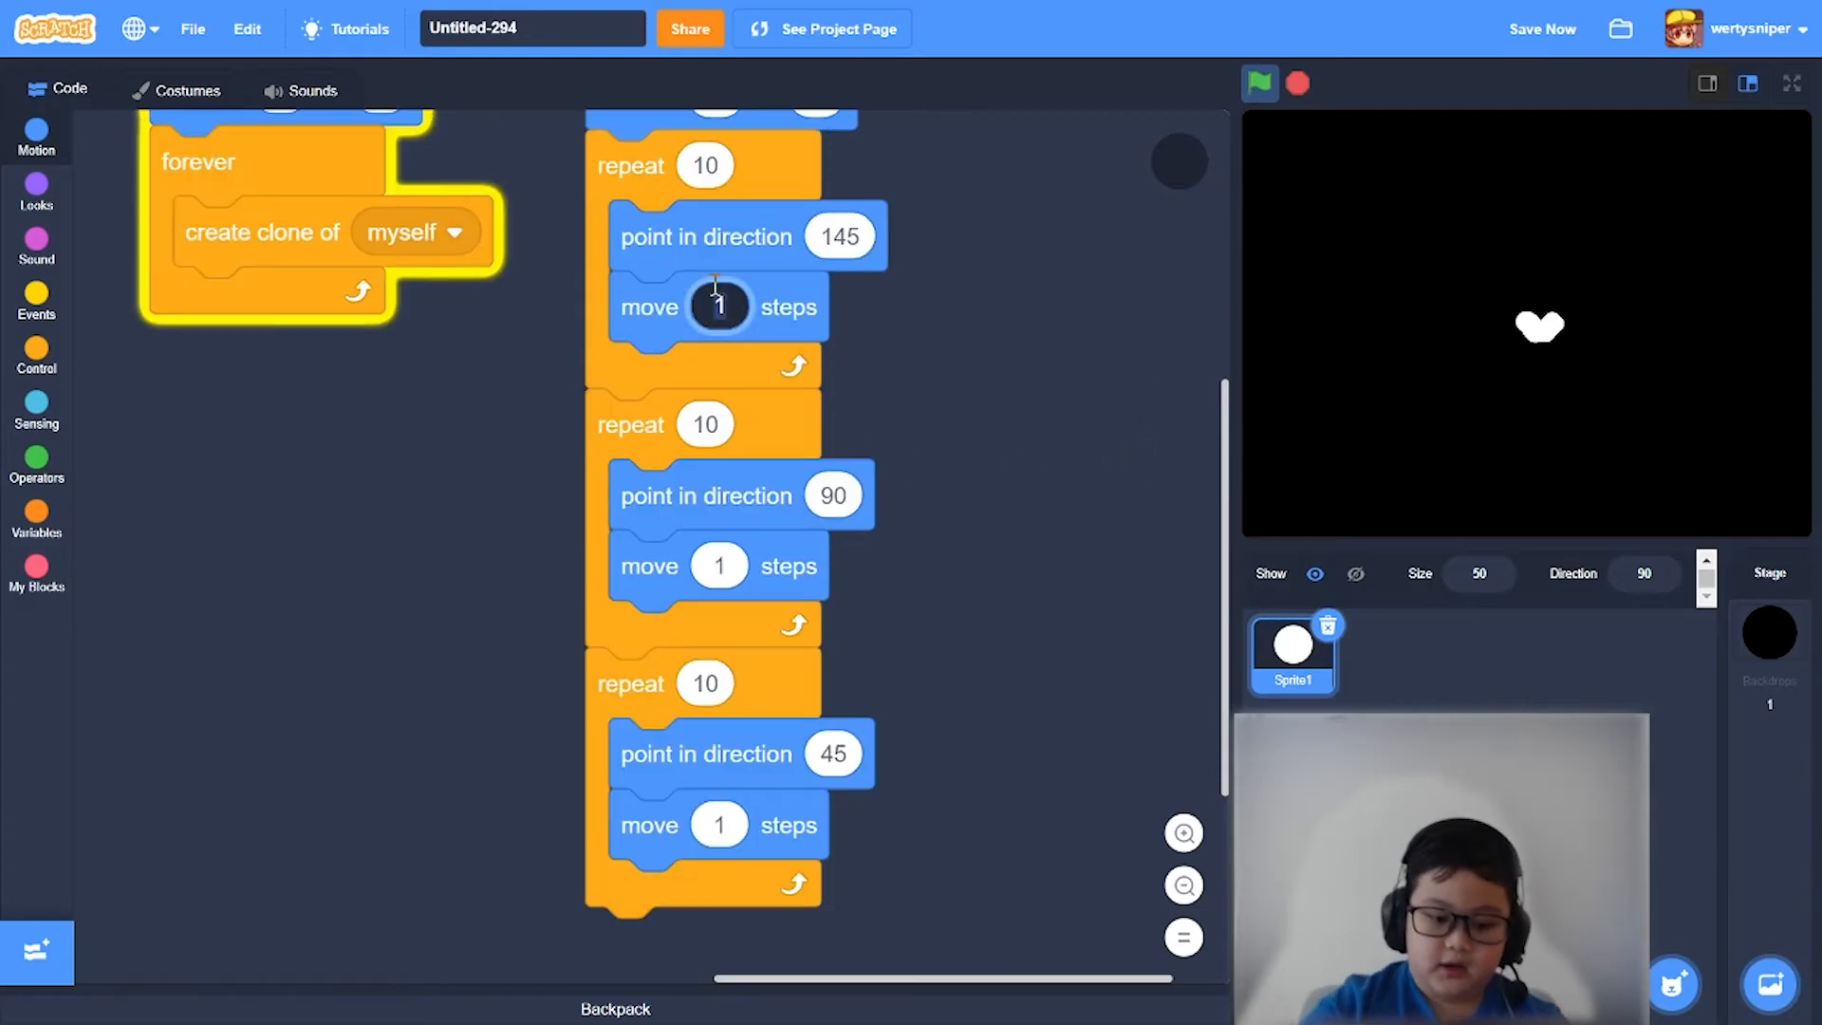
text(10)
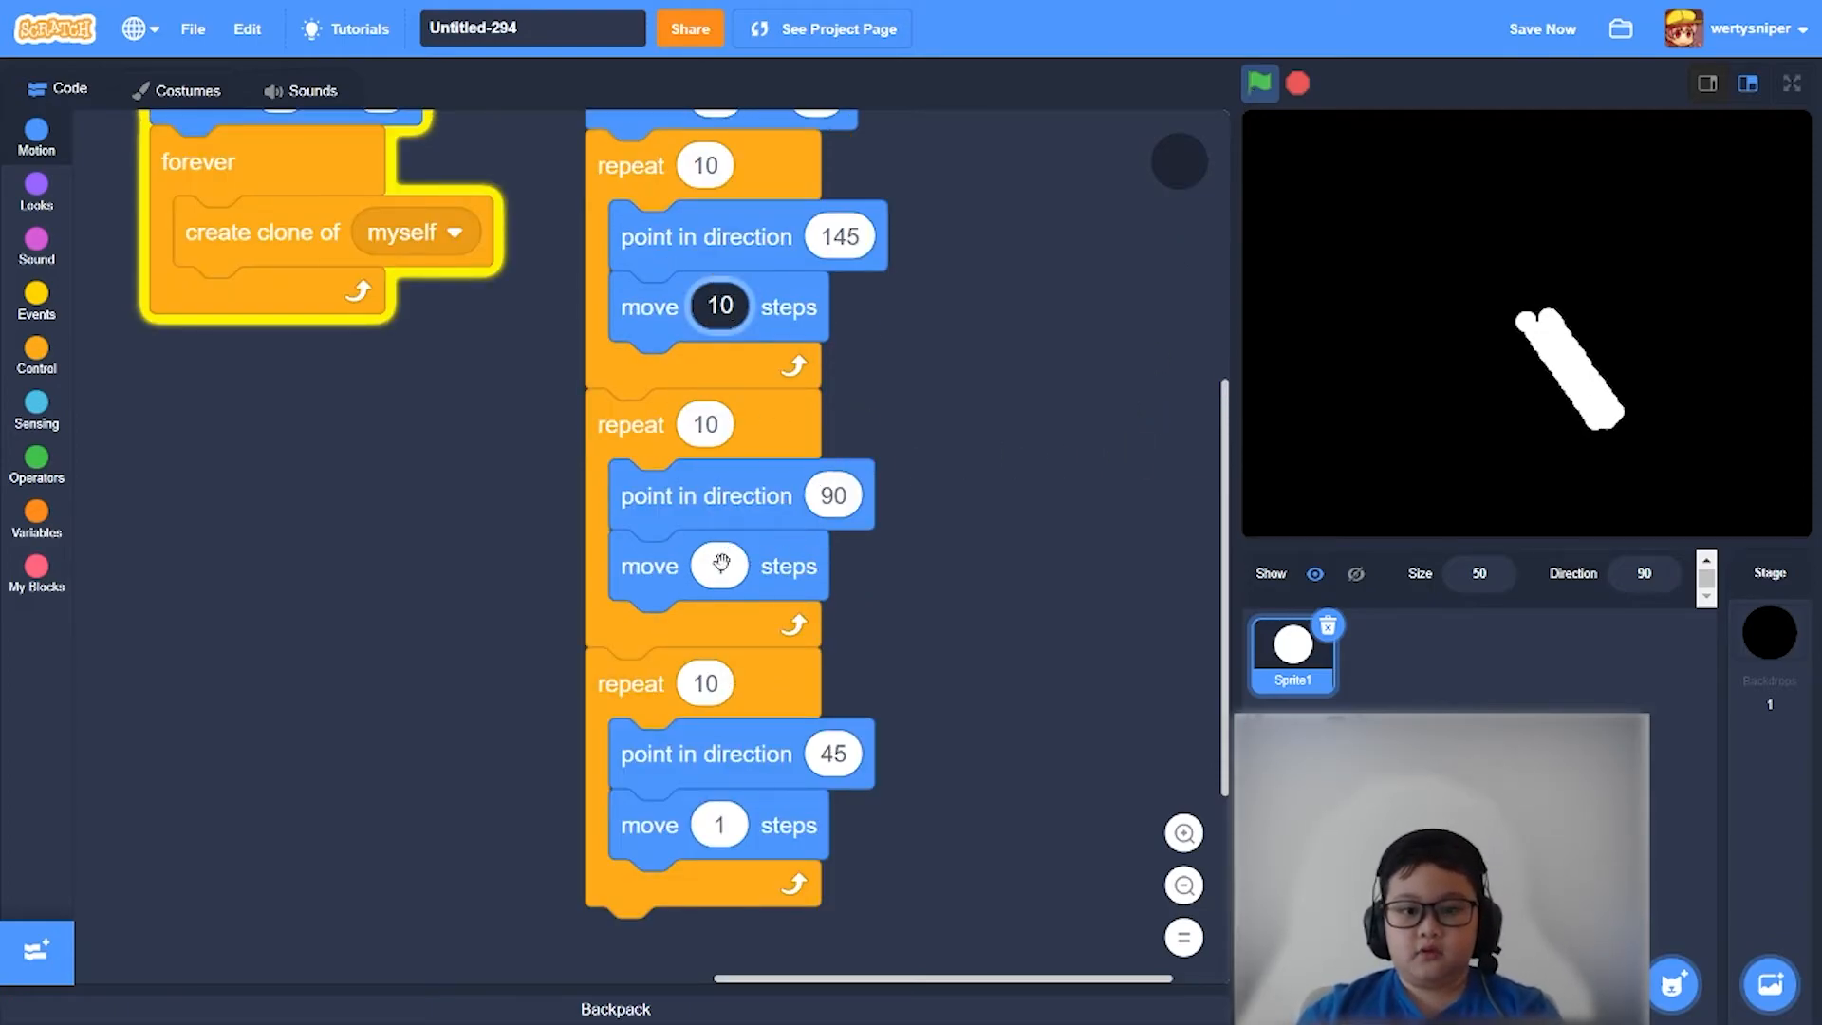
click(720, 565)
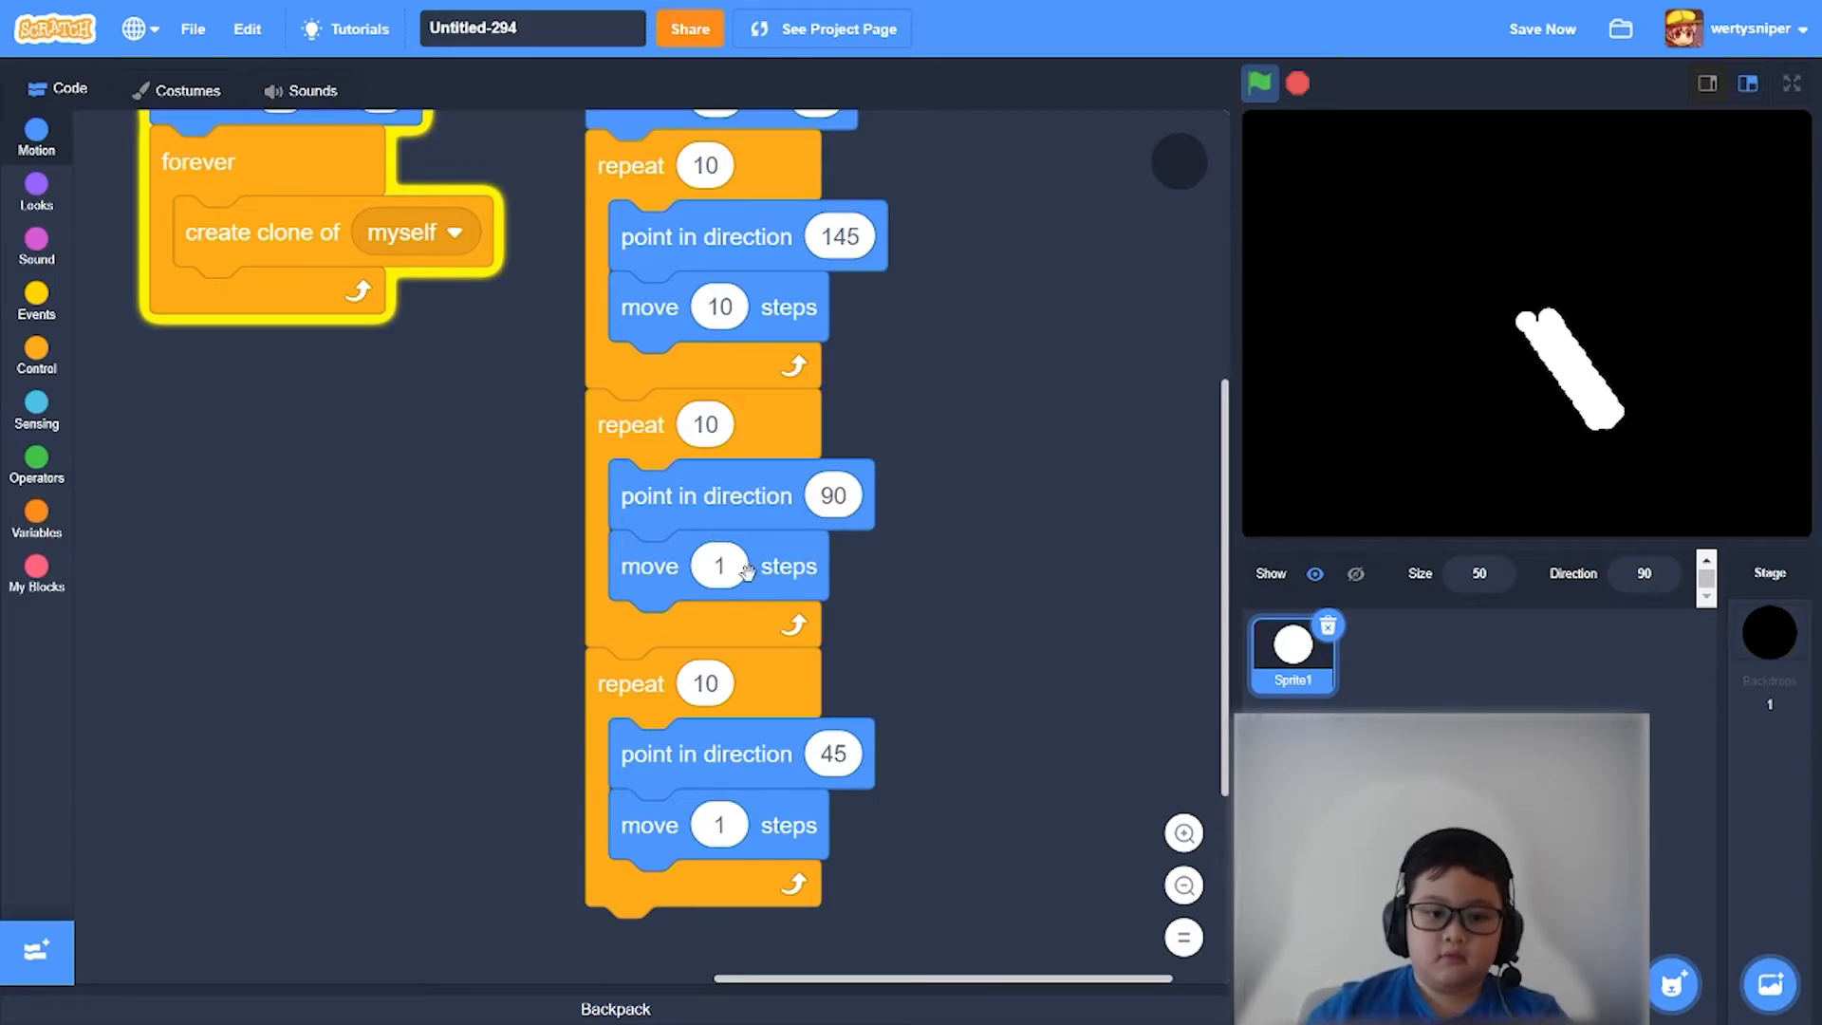
text(10)
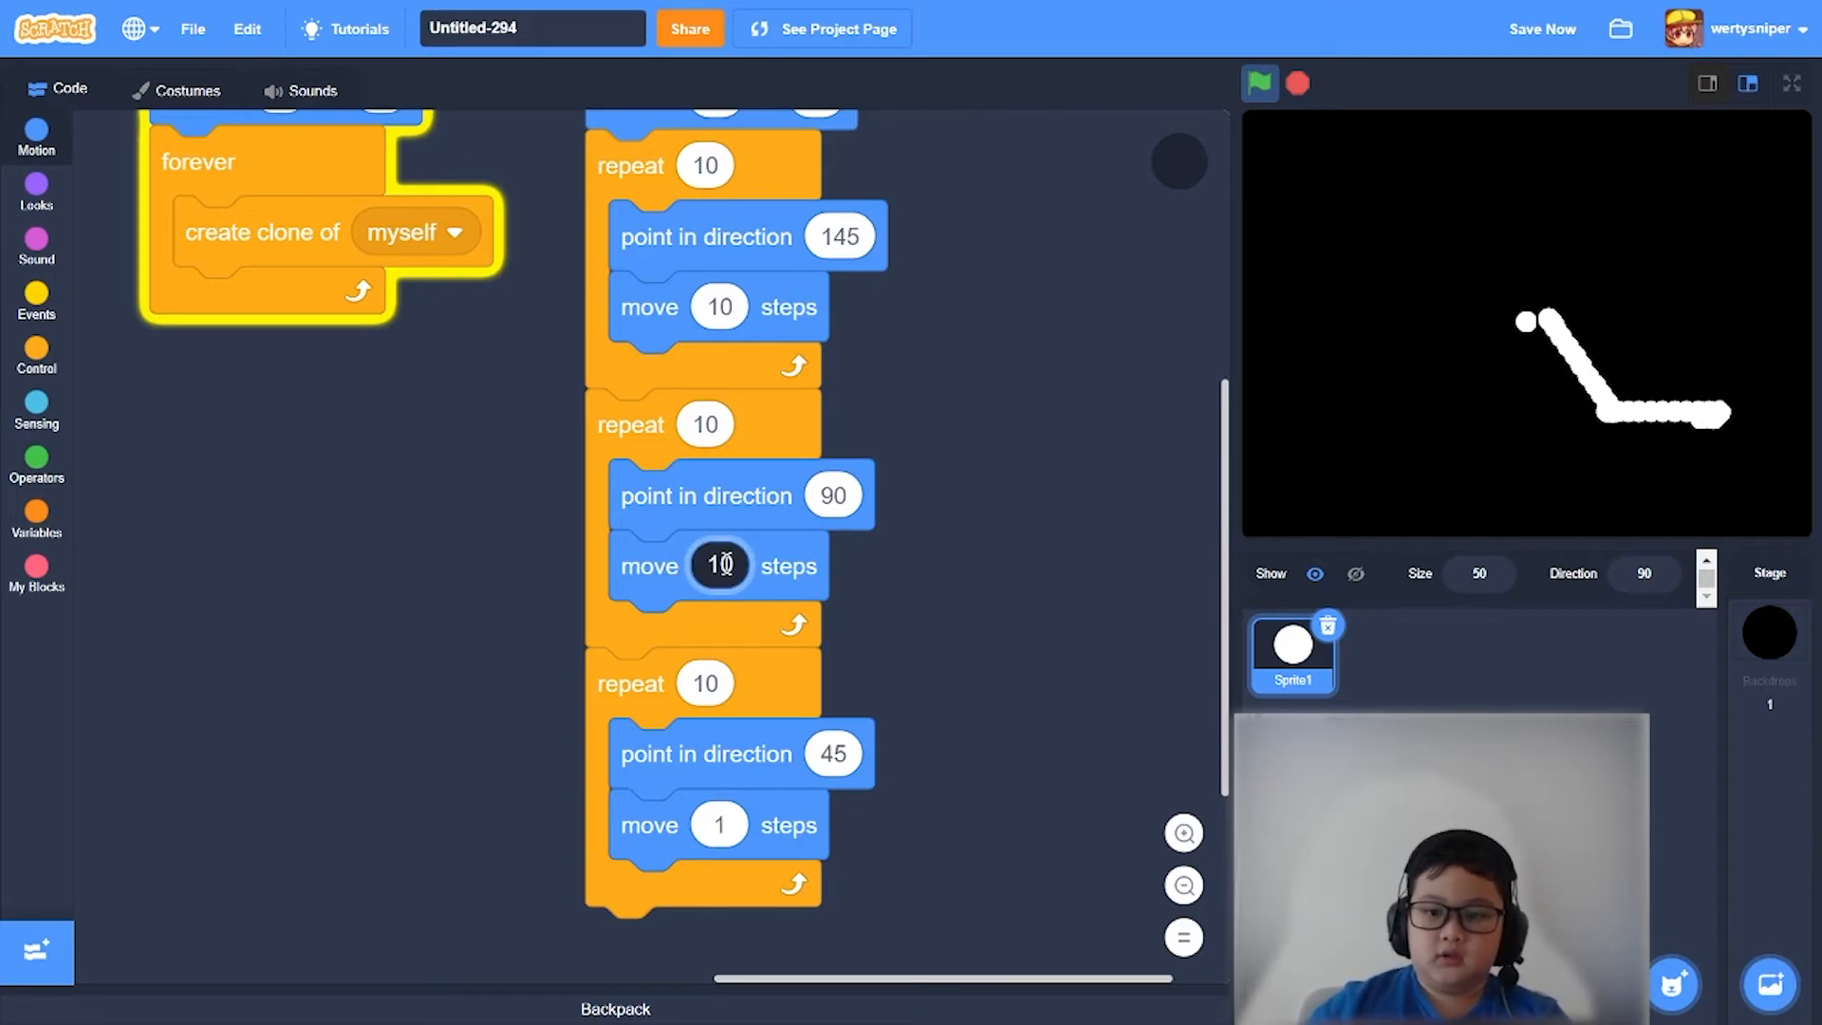
click(718, 826)
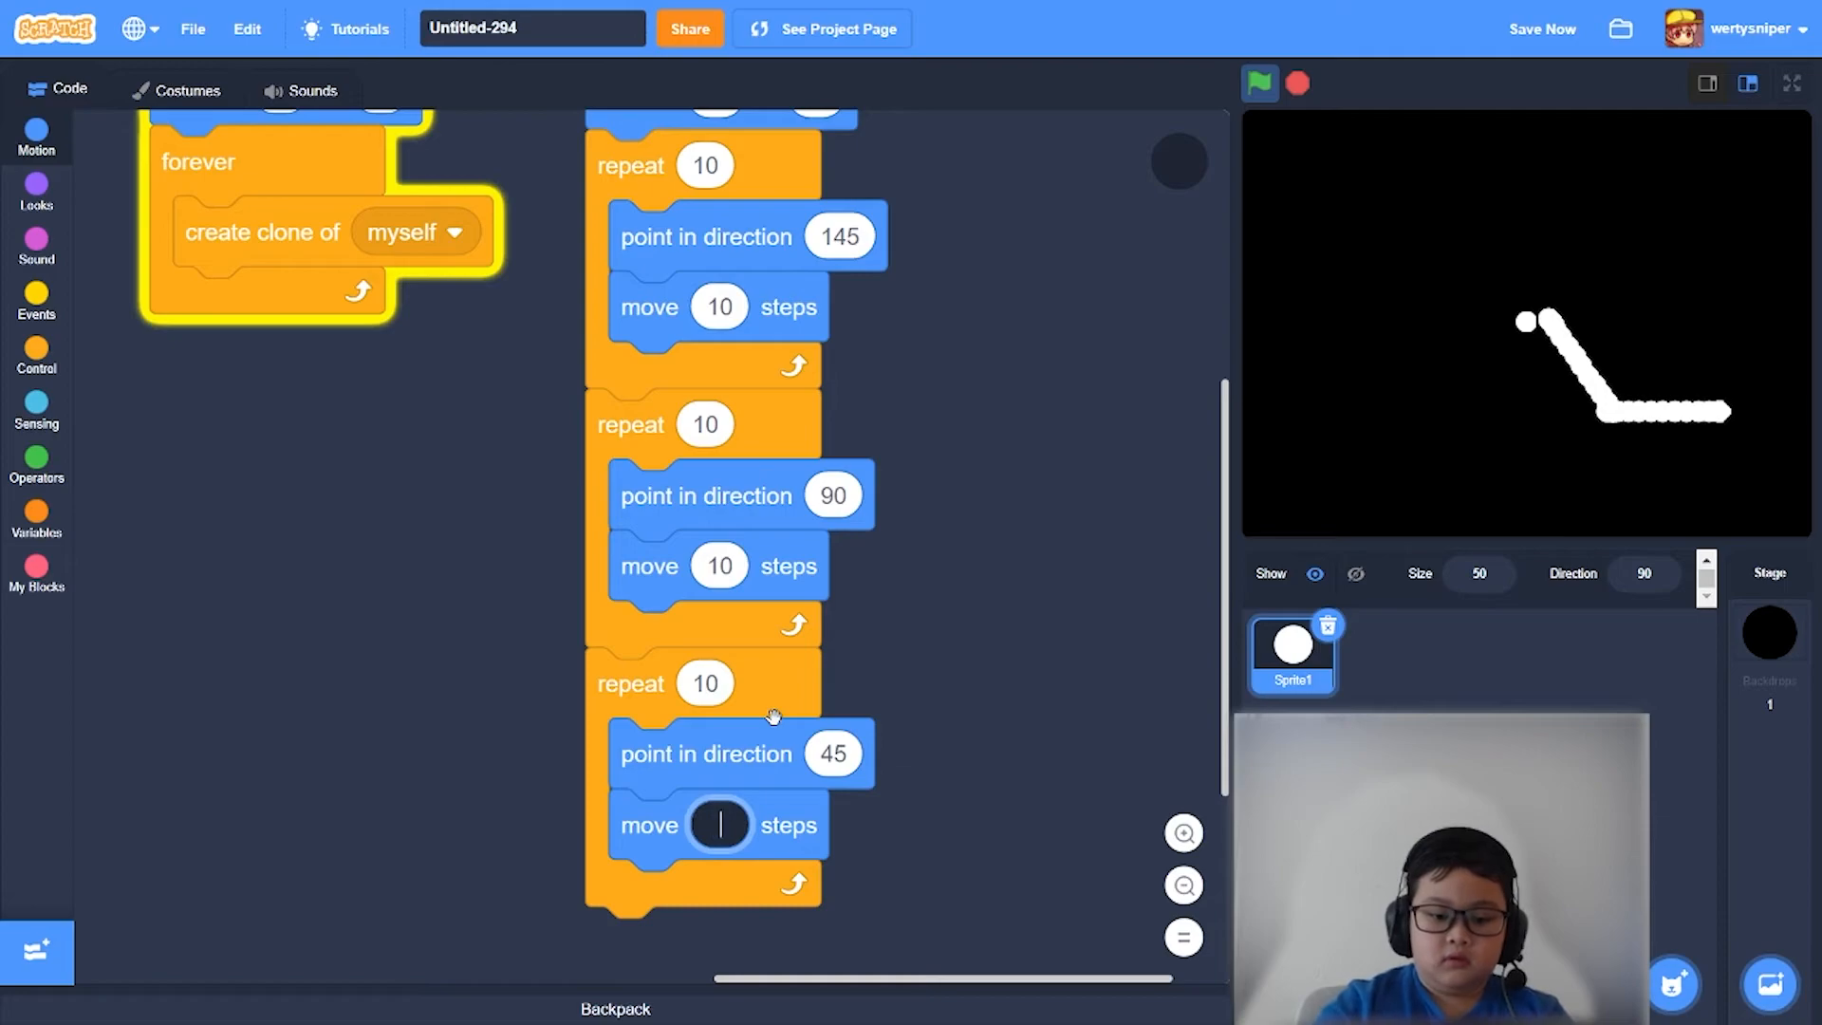
text(10)
click(1023, 471)
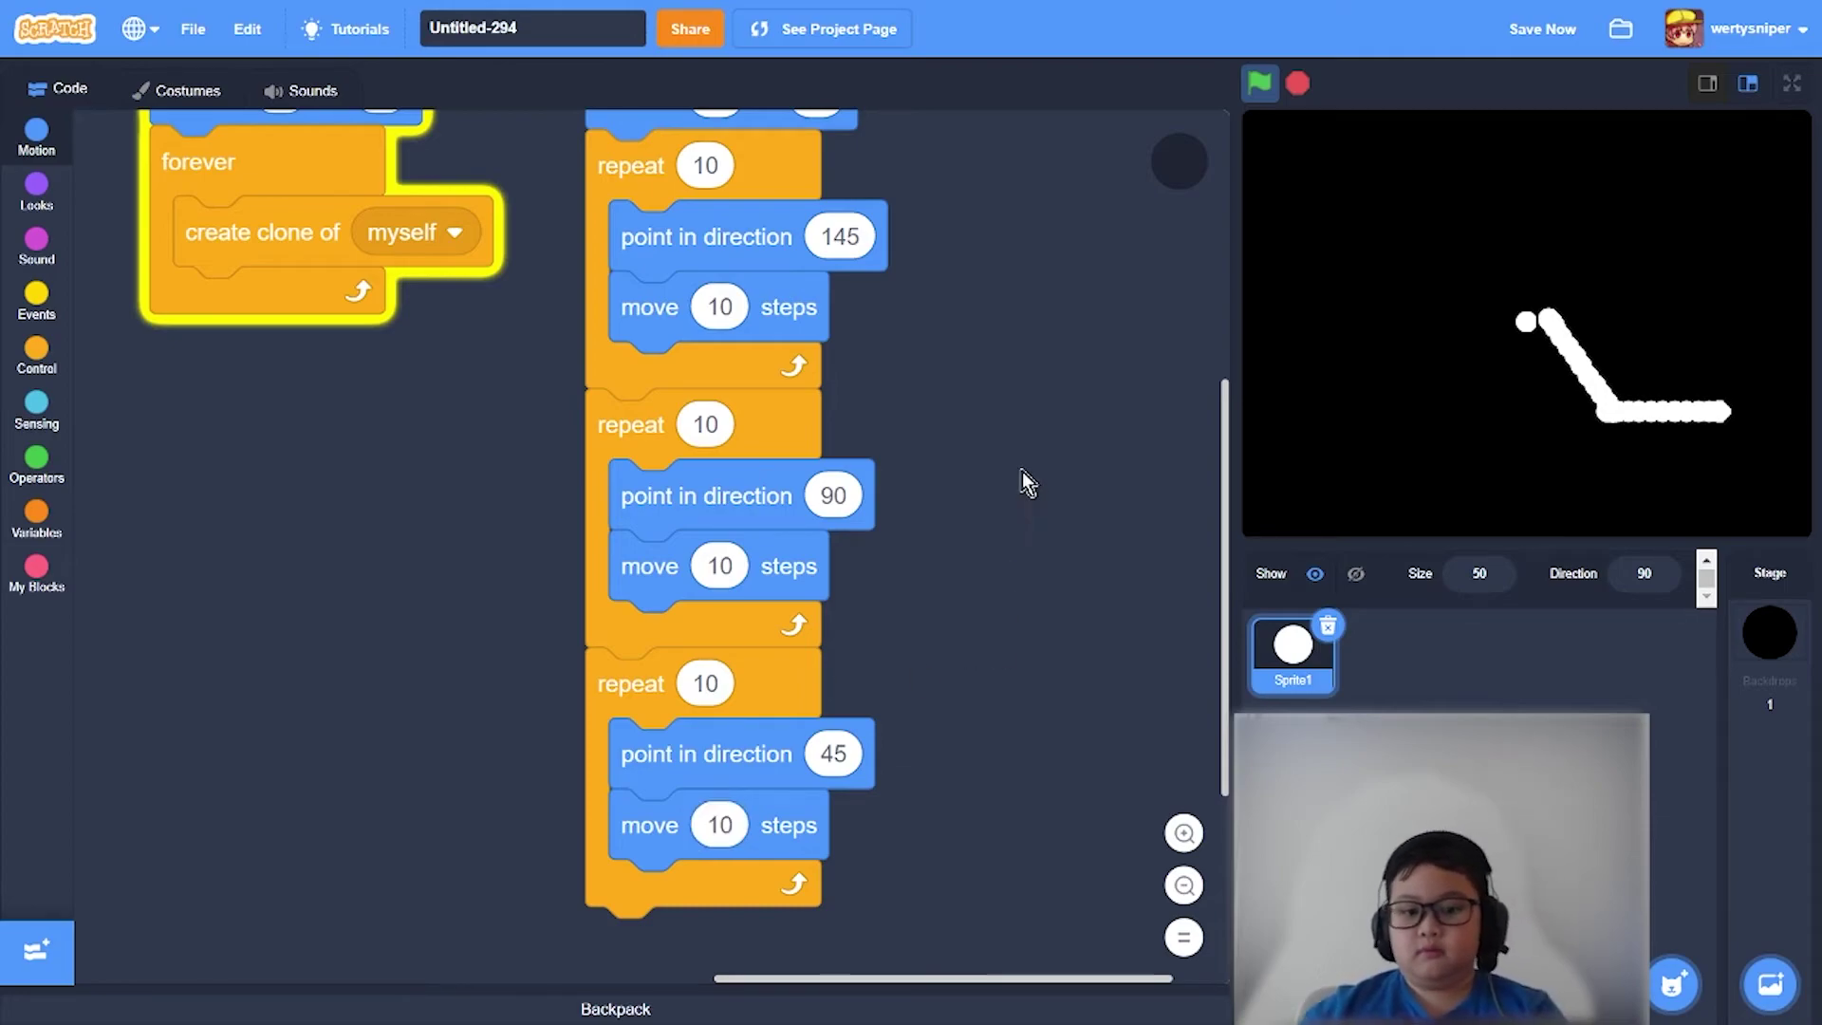
- Try the second loop's direction at -90 and shortened values, rerunning to watch the trail
click(1261, 86)
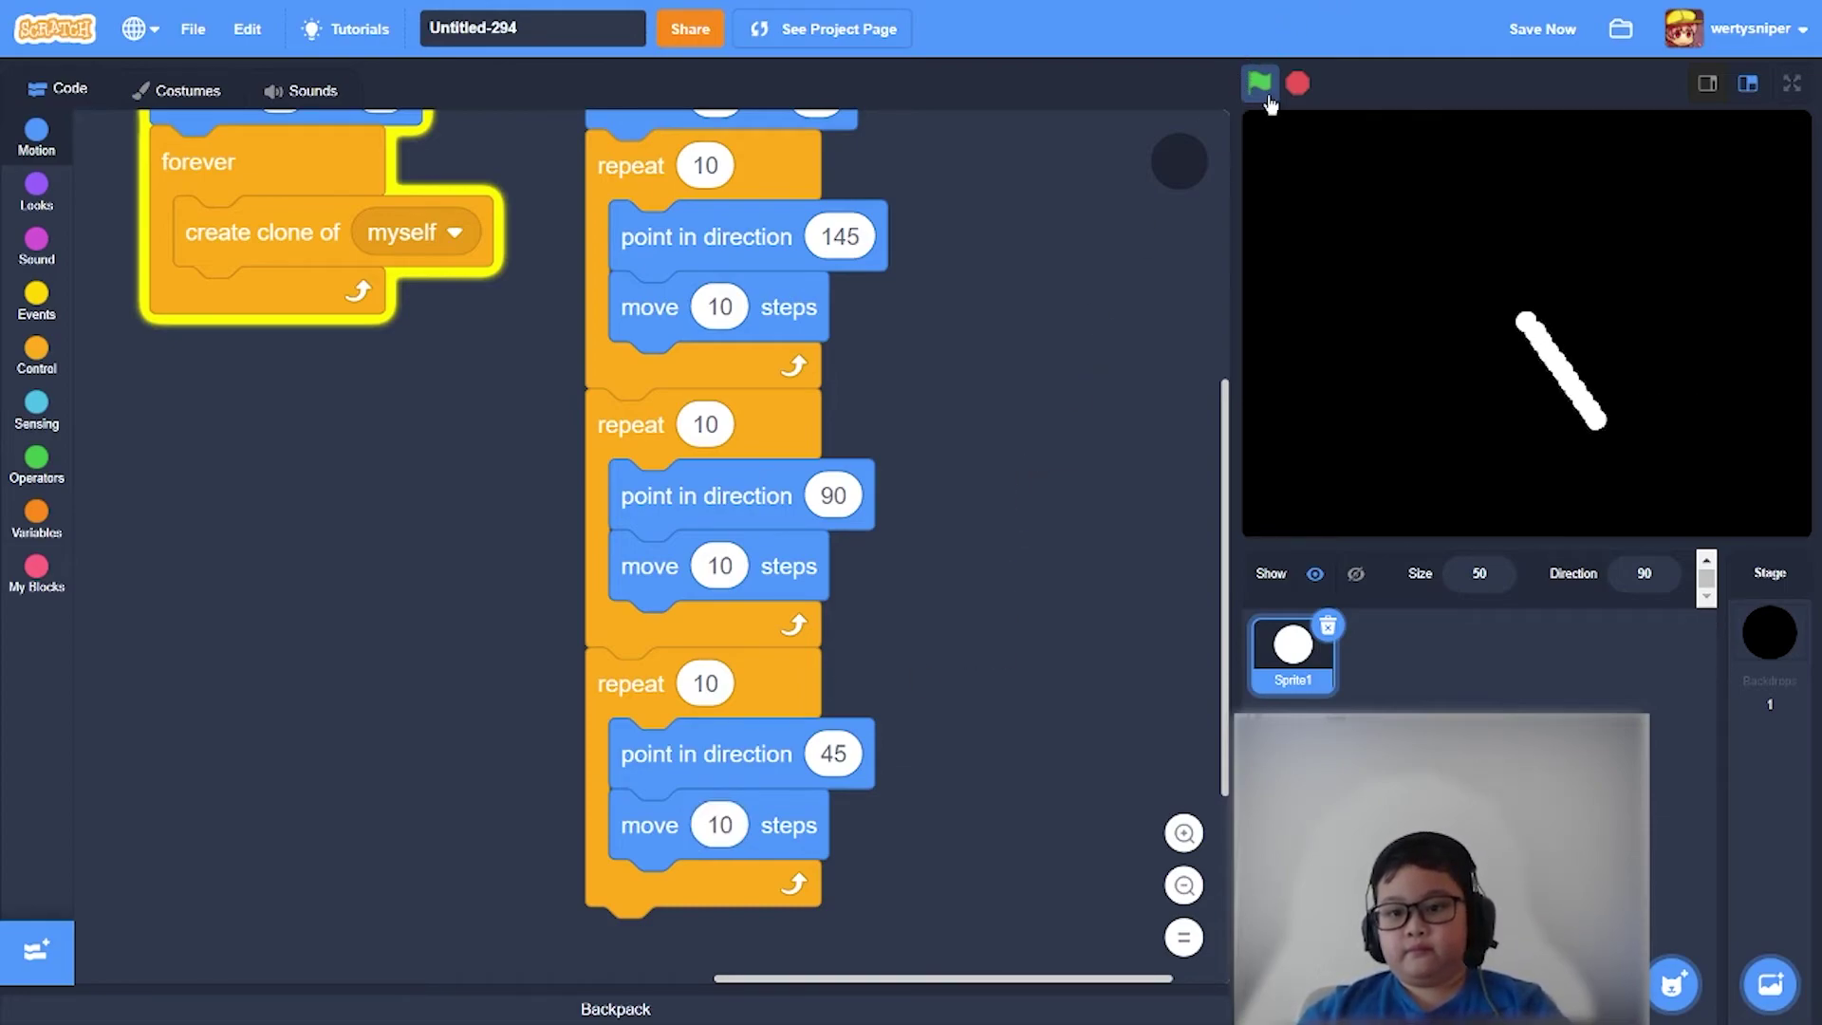
click(833, 495)
text(-90)
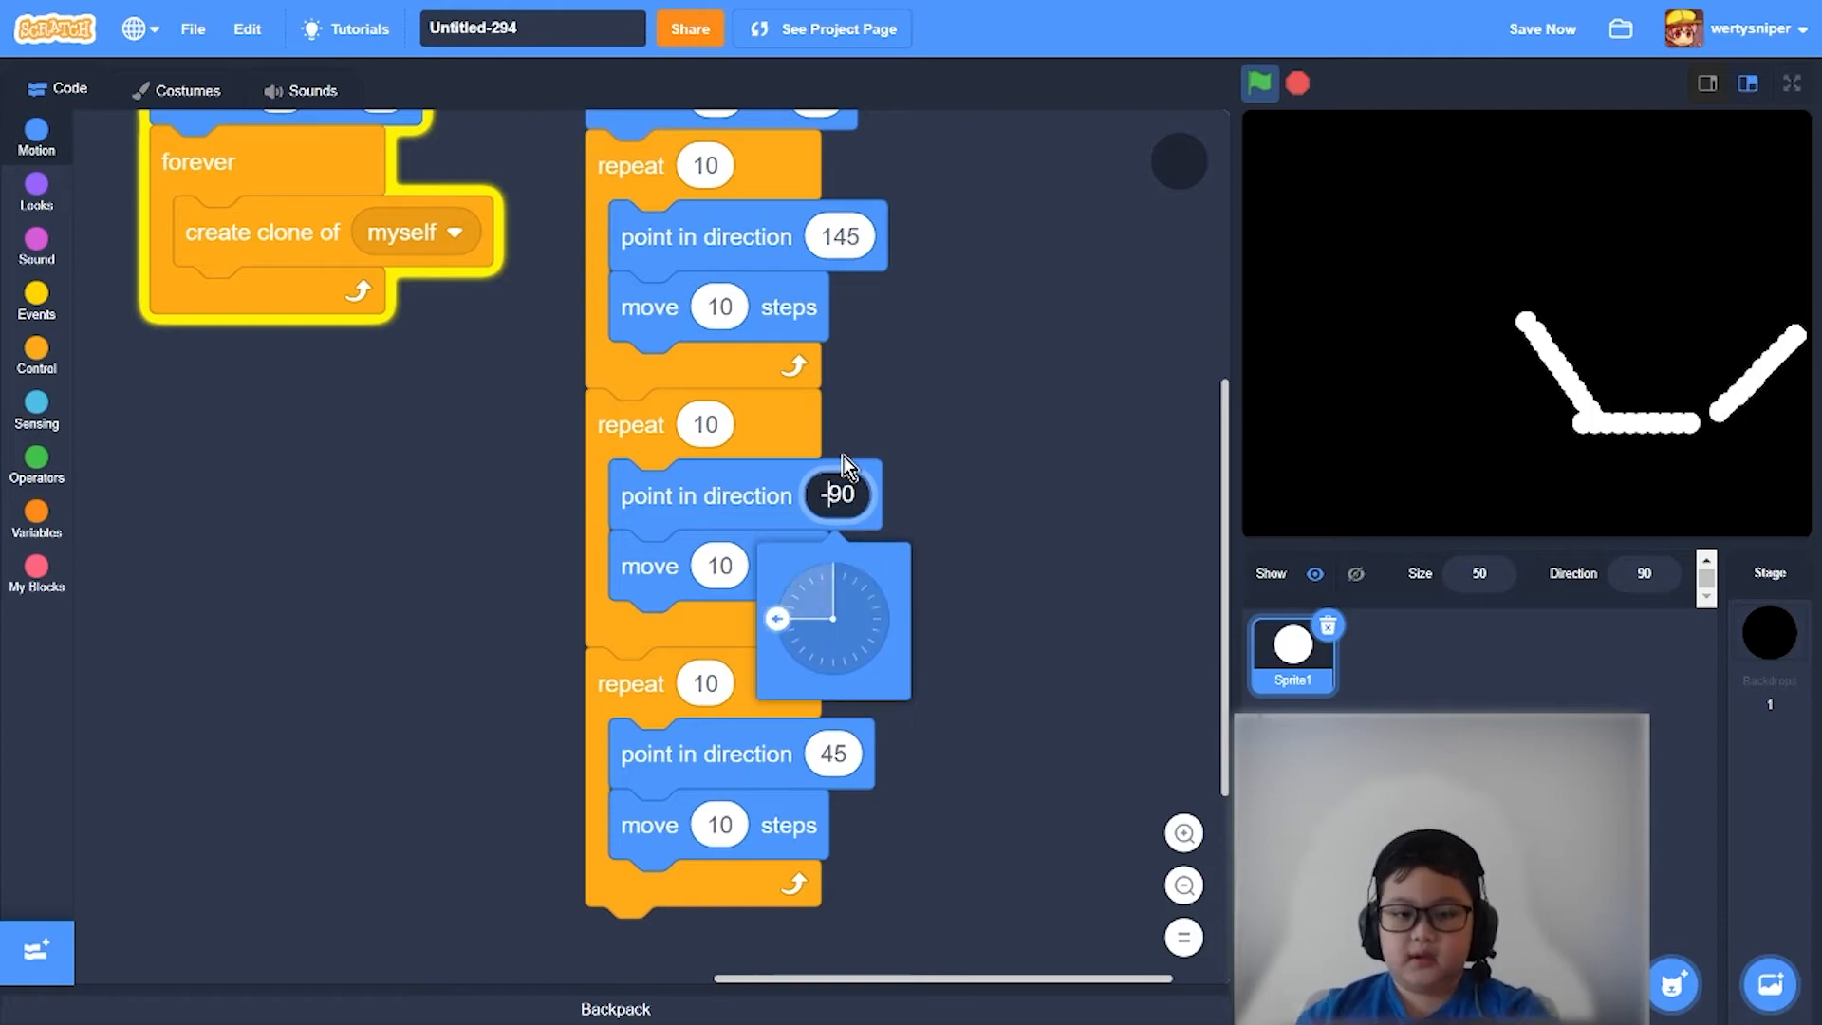
click(968, 391)
click(1256, 88)
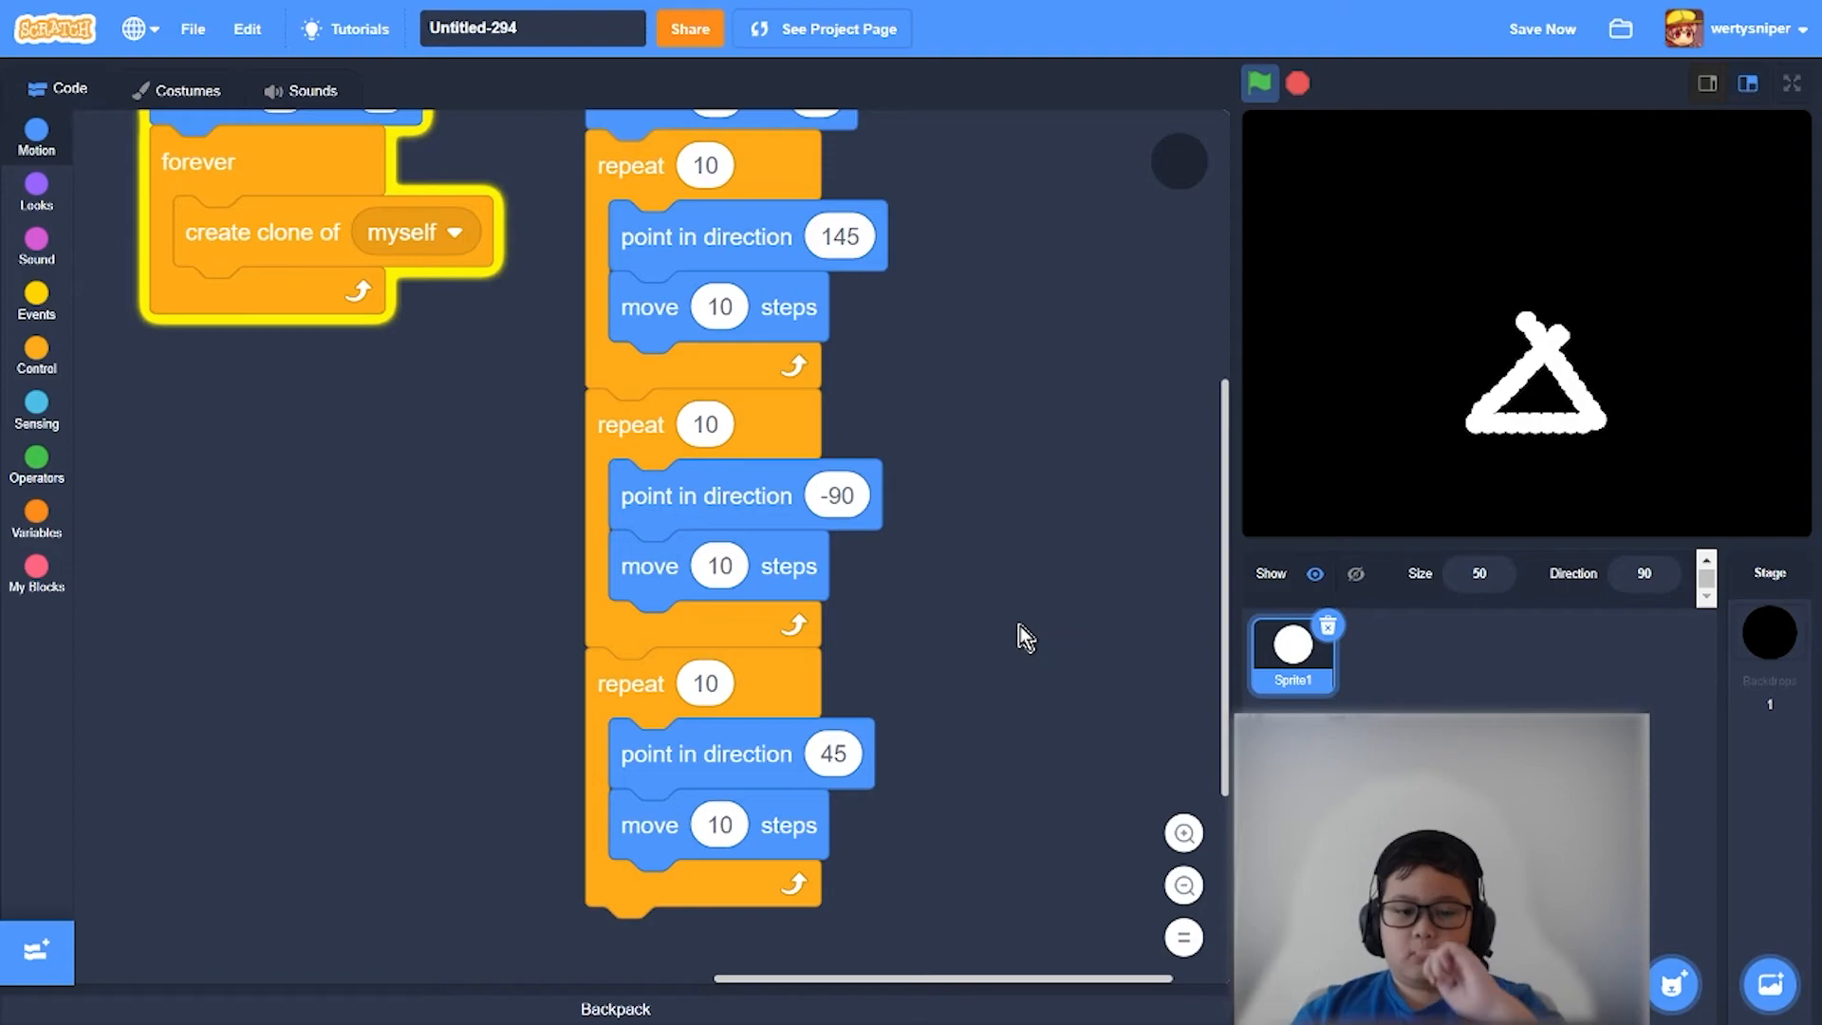
click(841, 494)
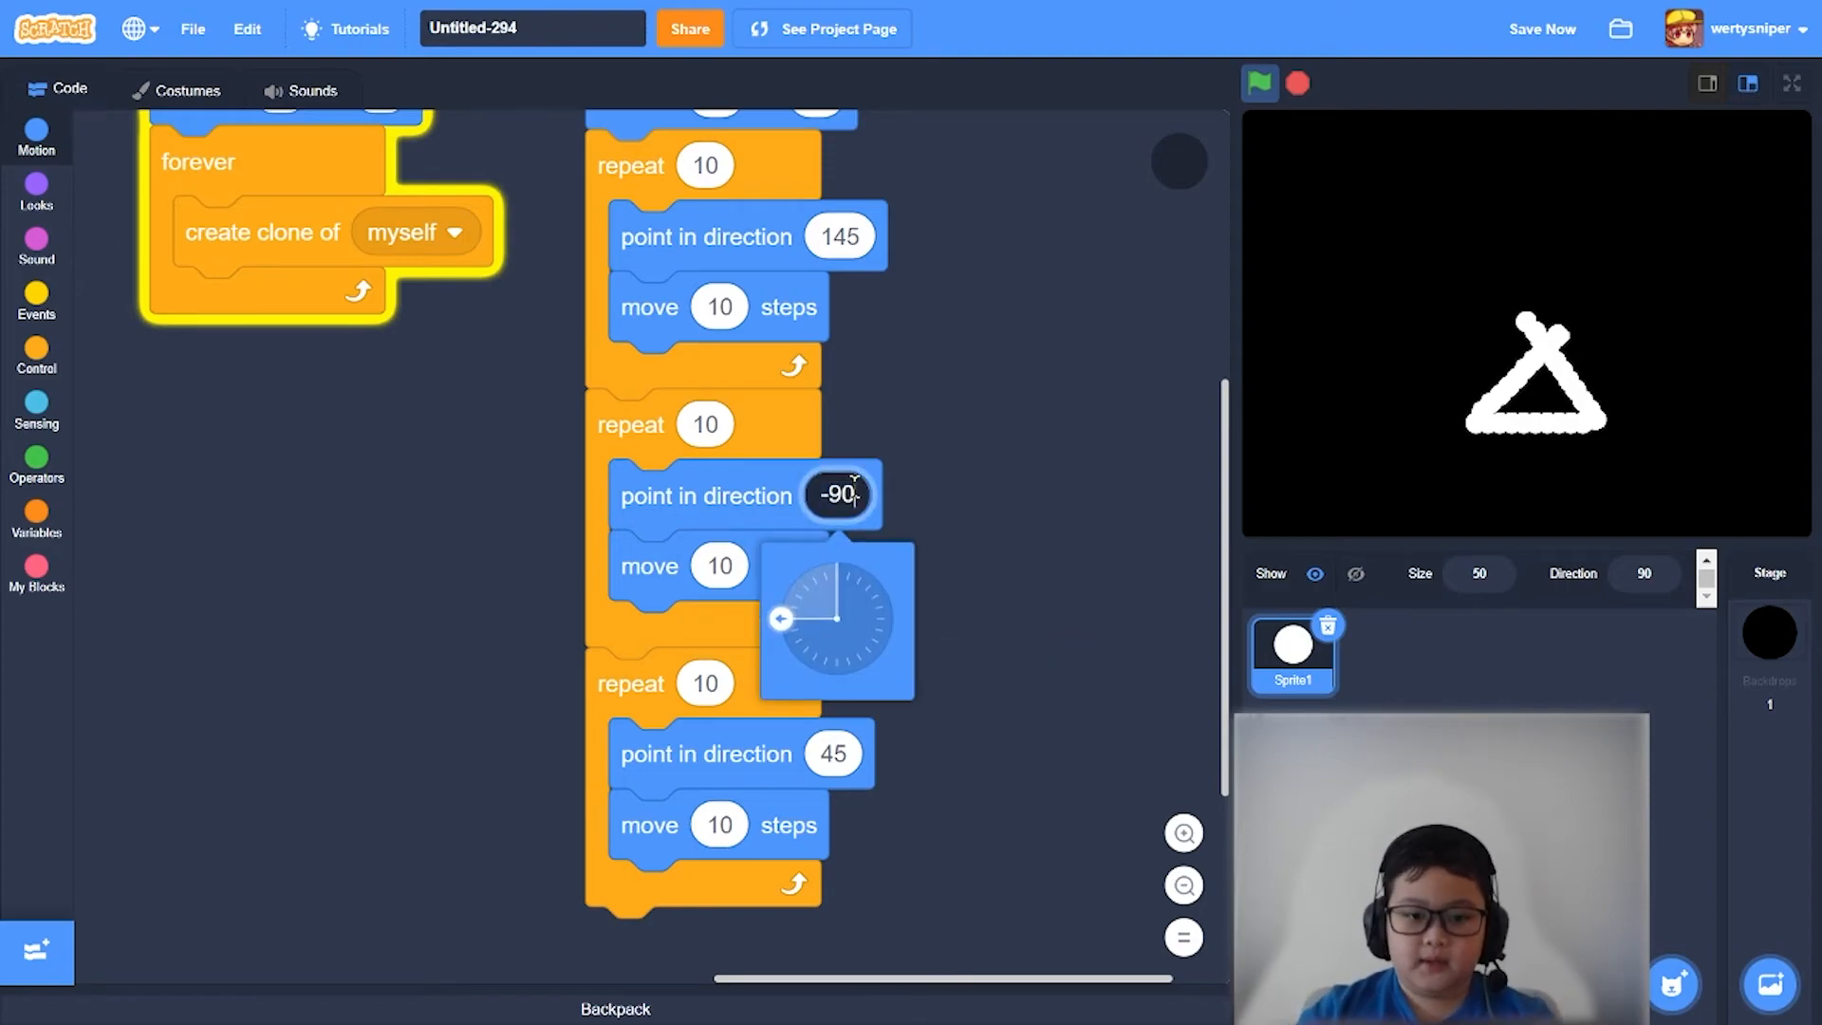
key(BackSpace)
text(4)
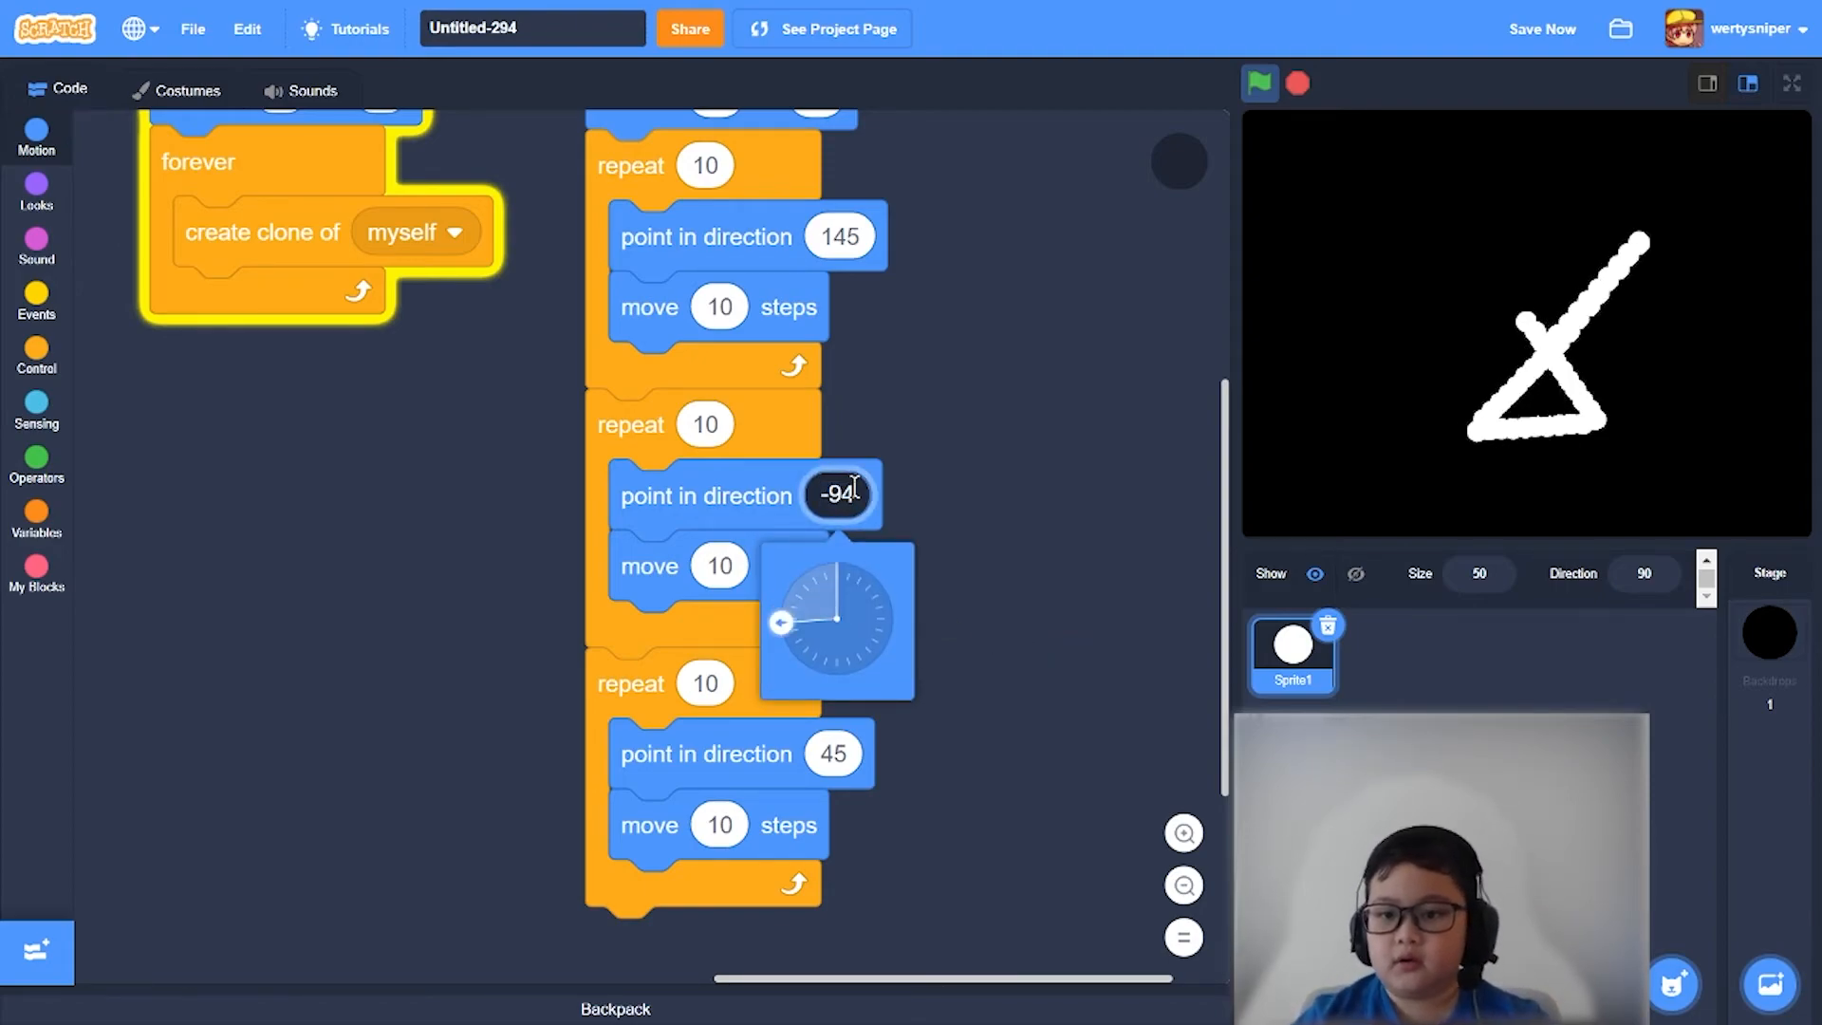
key(BackSpace)
text(6)
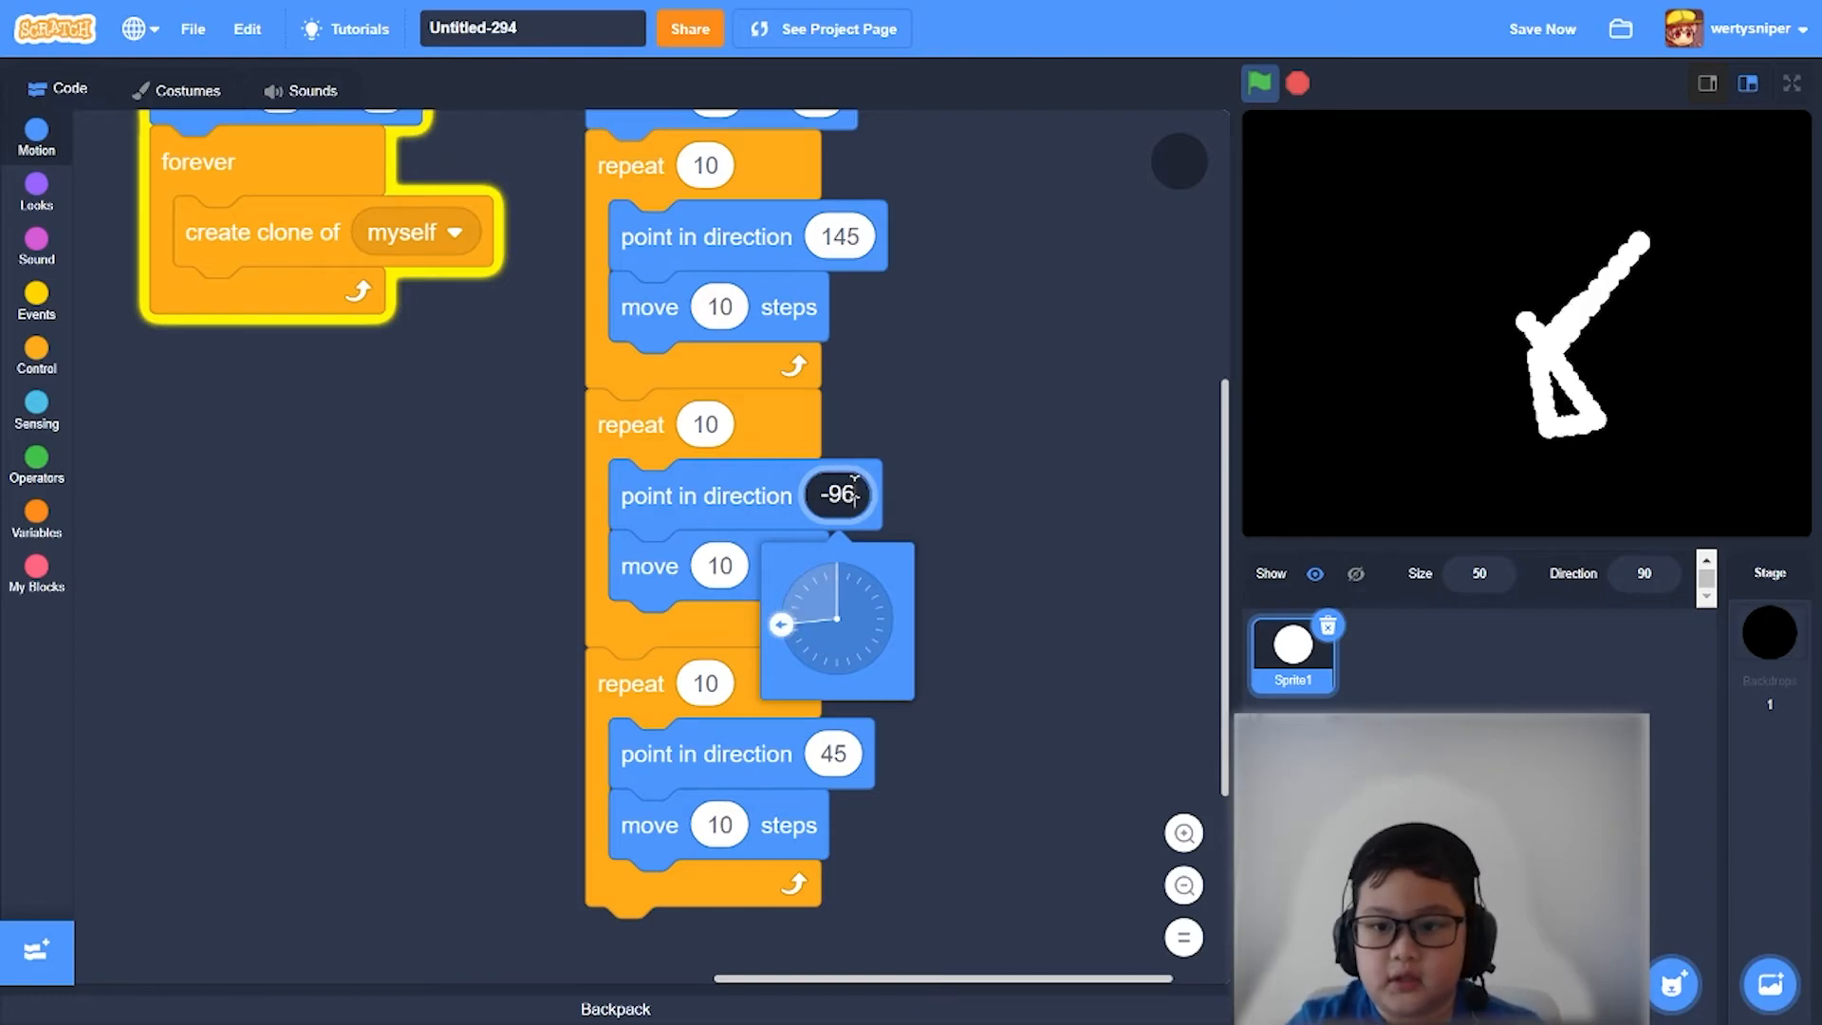
click(1262, 85)
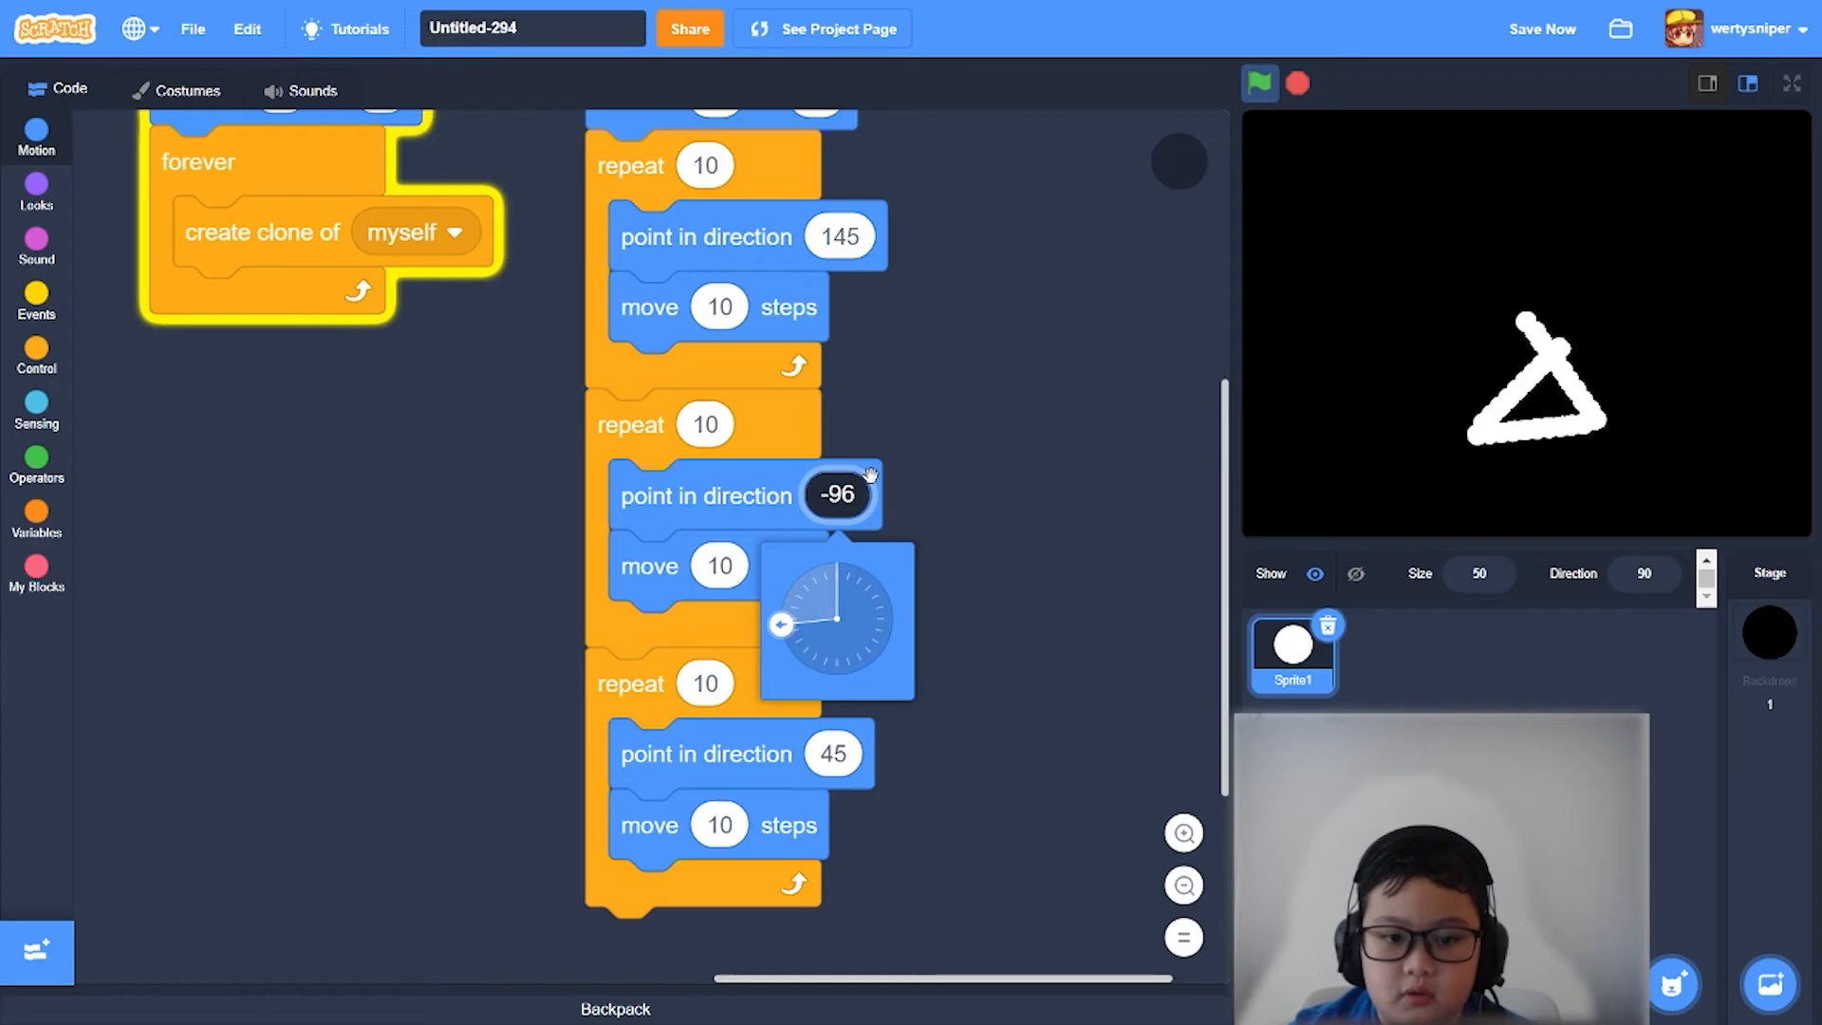
- Test direction -80, then settle the second loop on pointing in direction -90
key(BackSpace)
key(BackSpace)
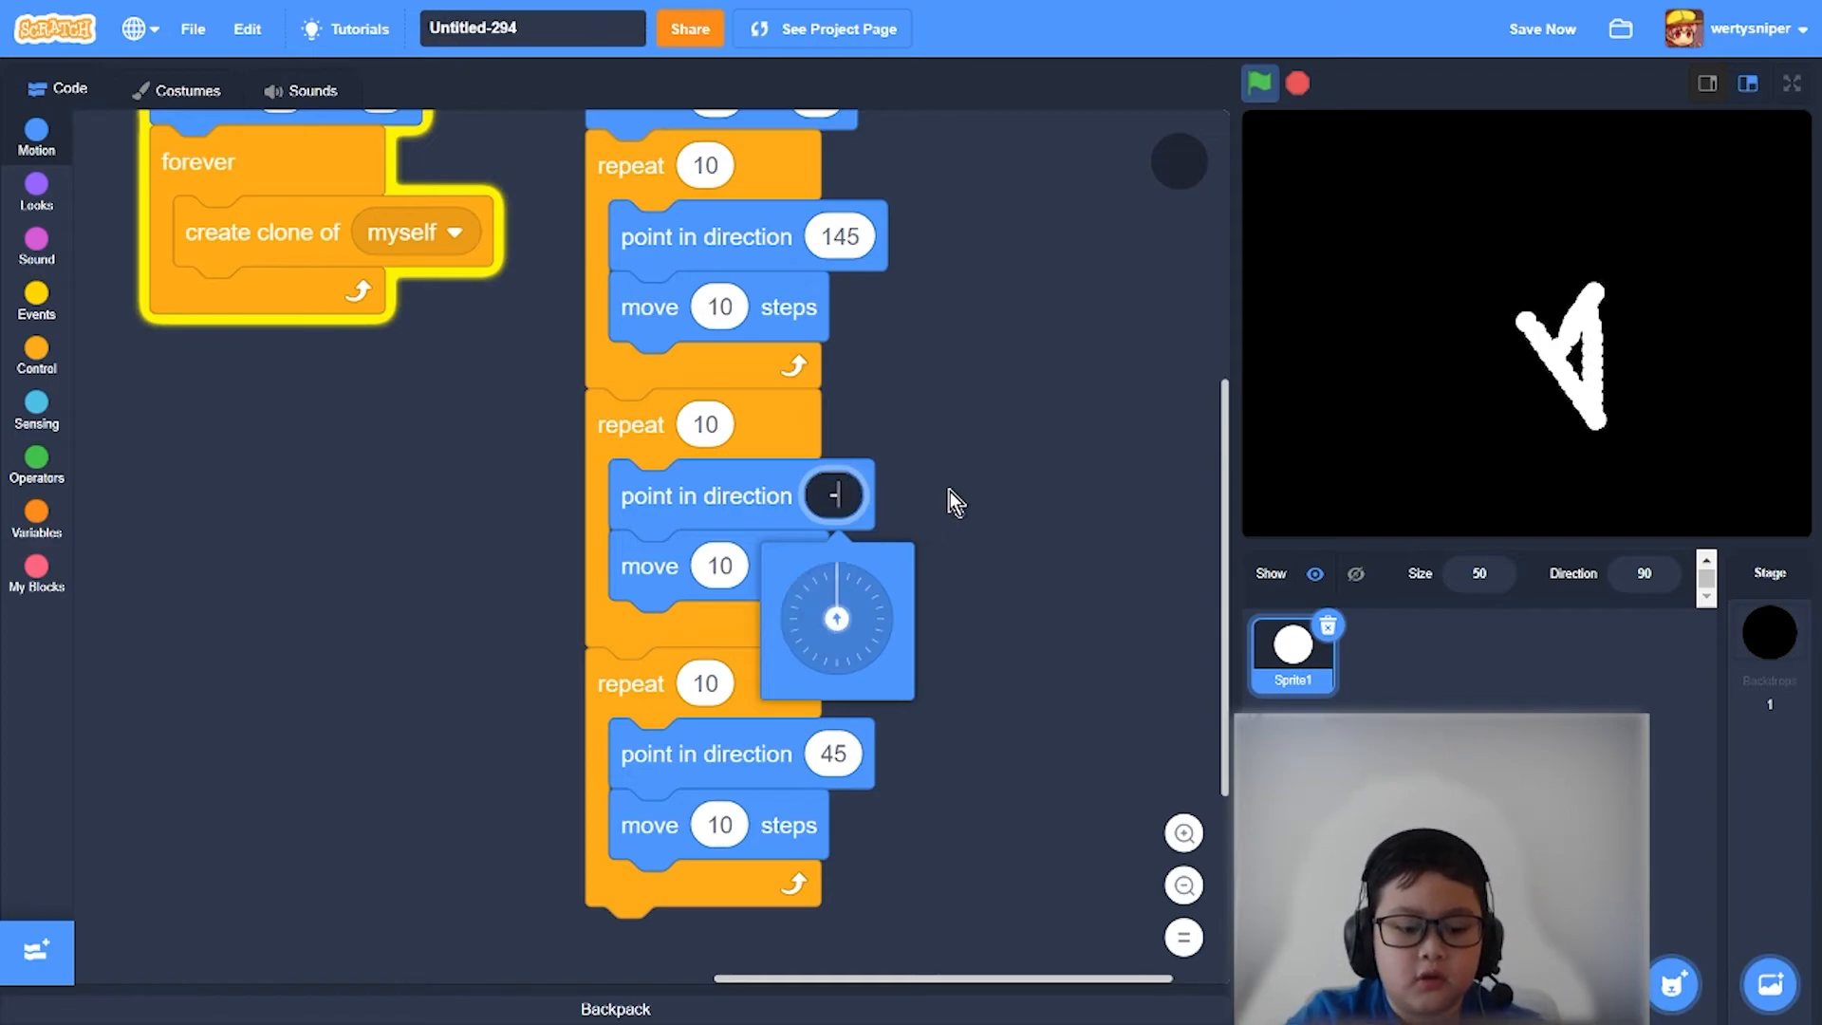
text(80)
click(950, 490)
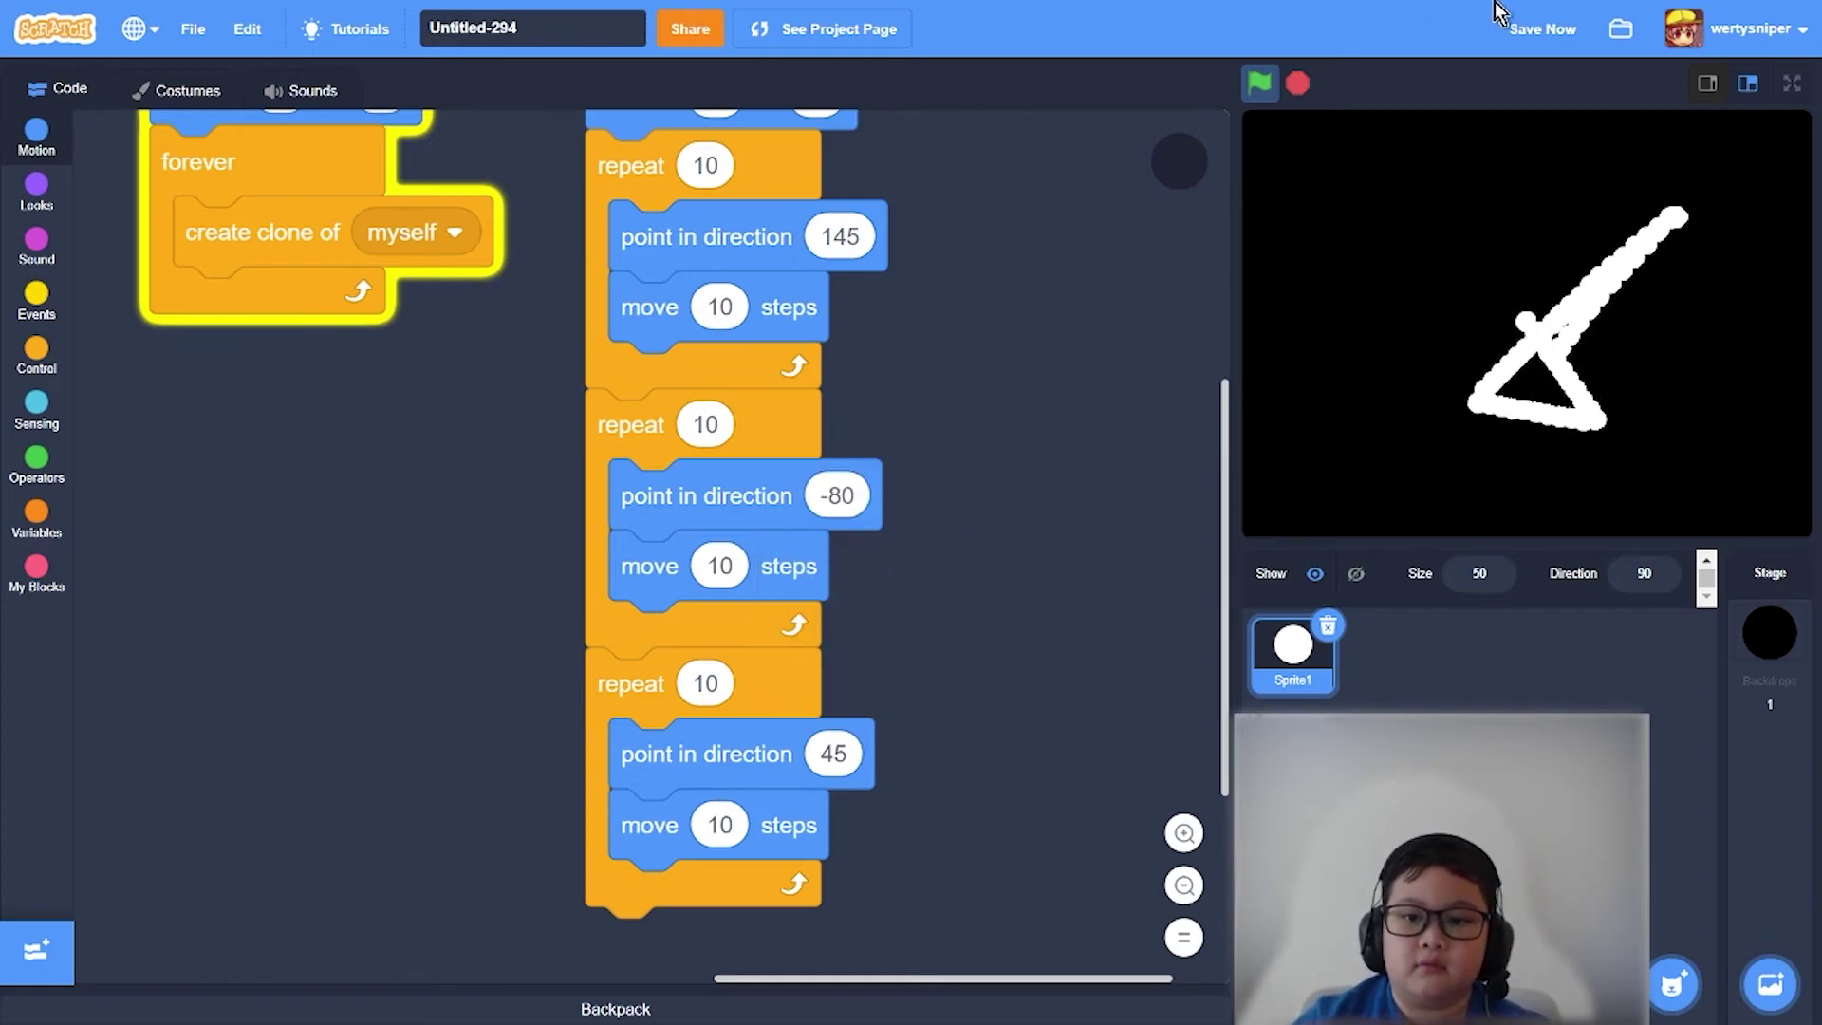
click(1266, 88)
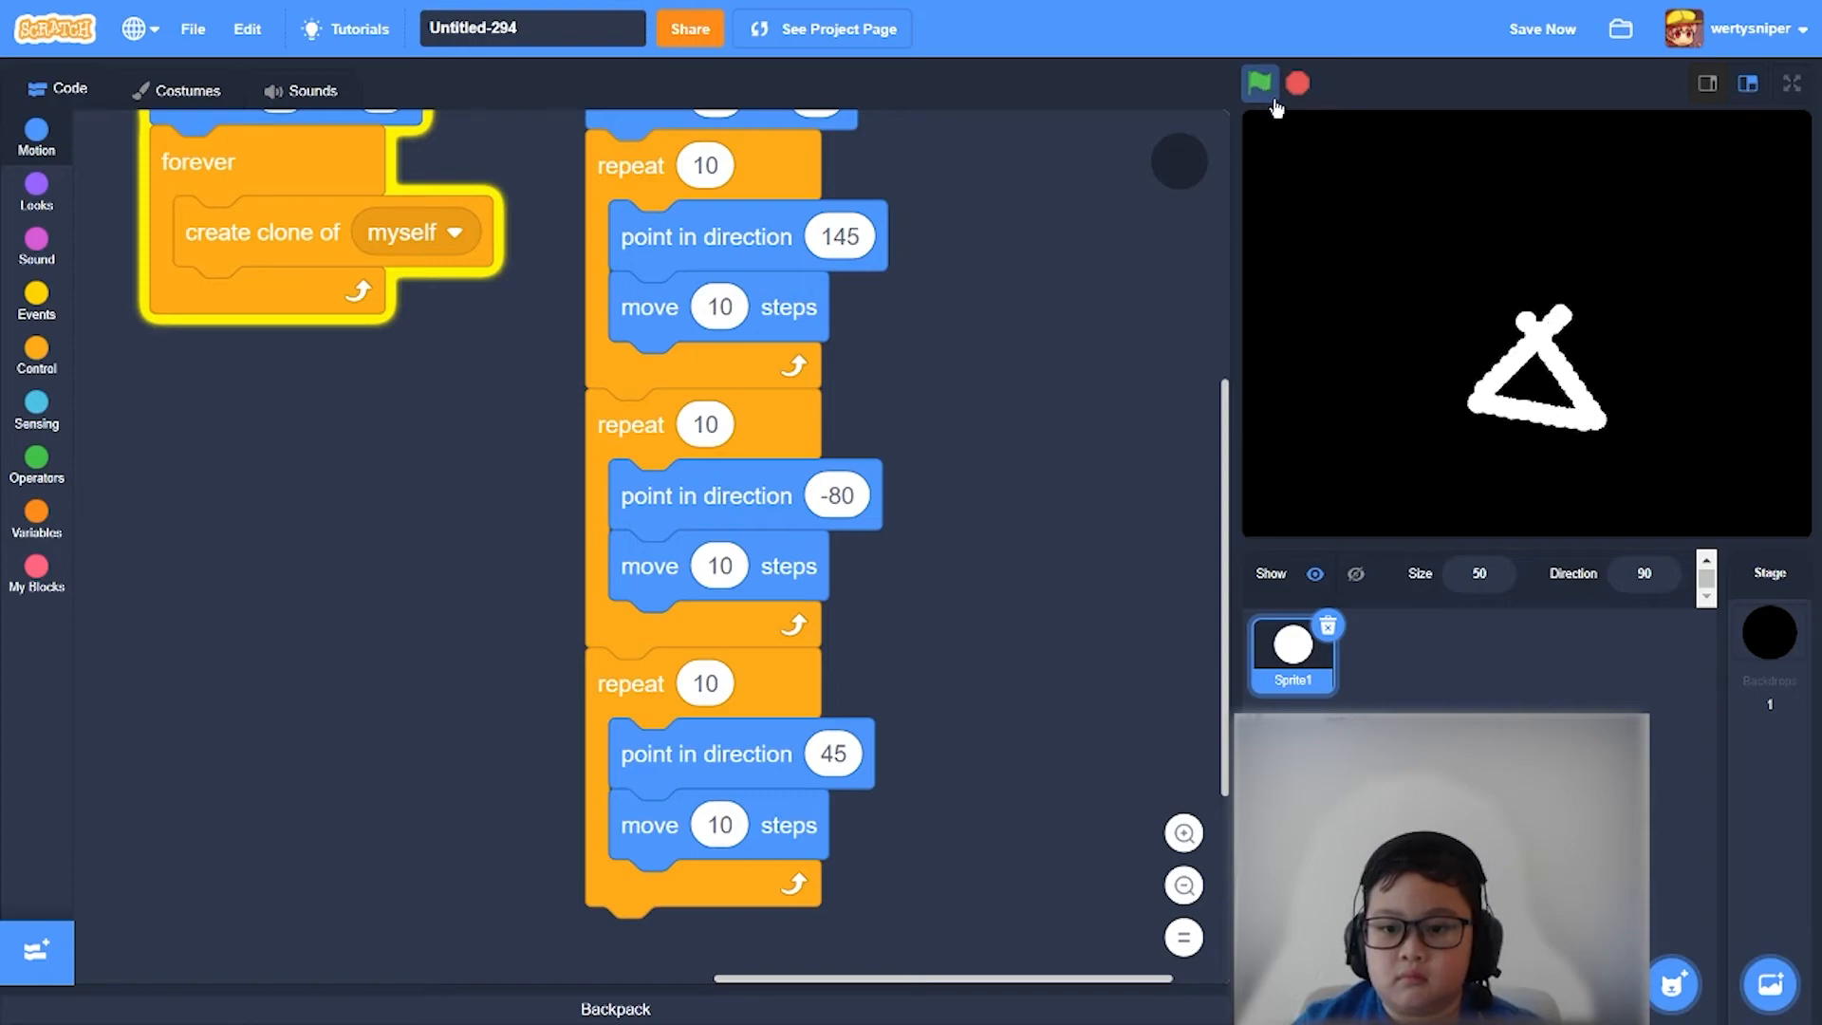
click(1259, 89)
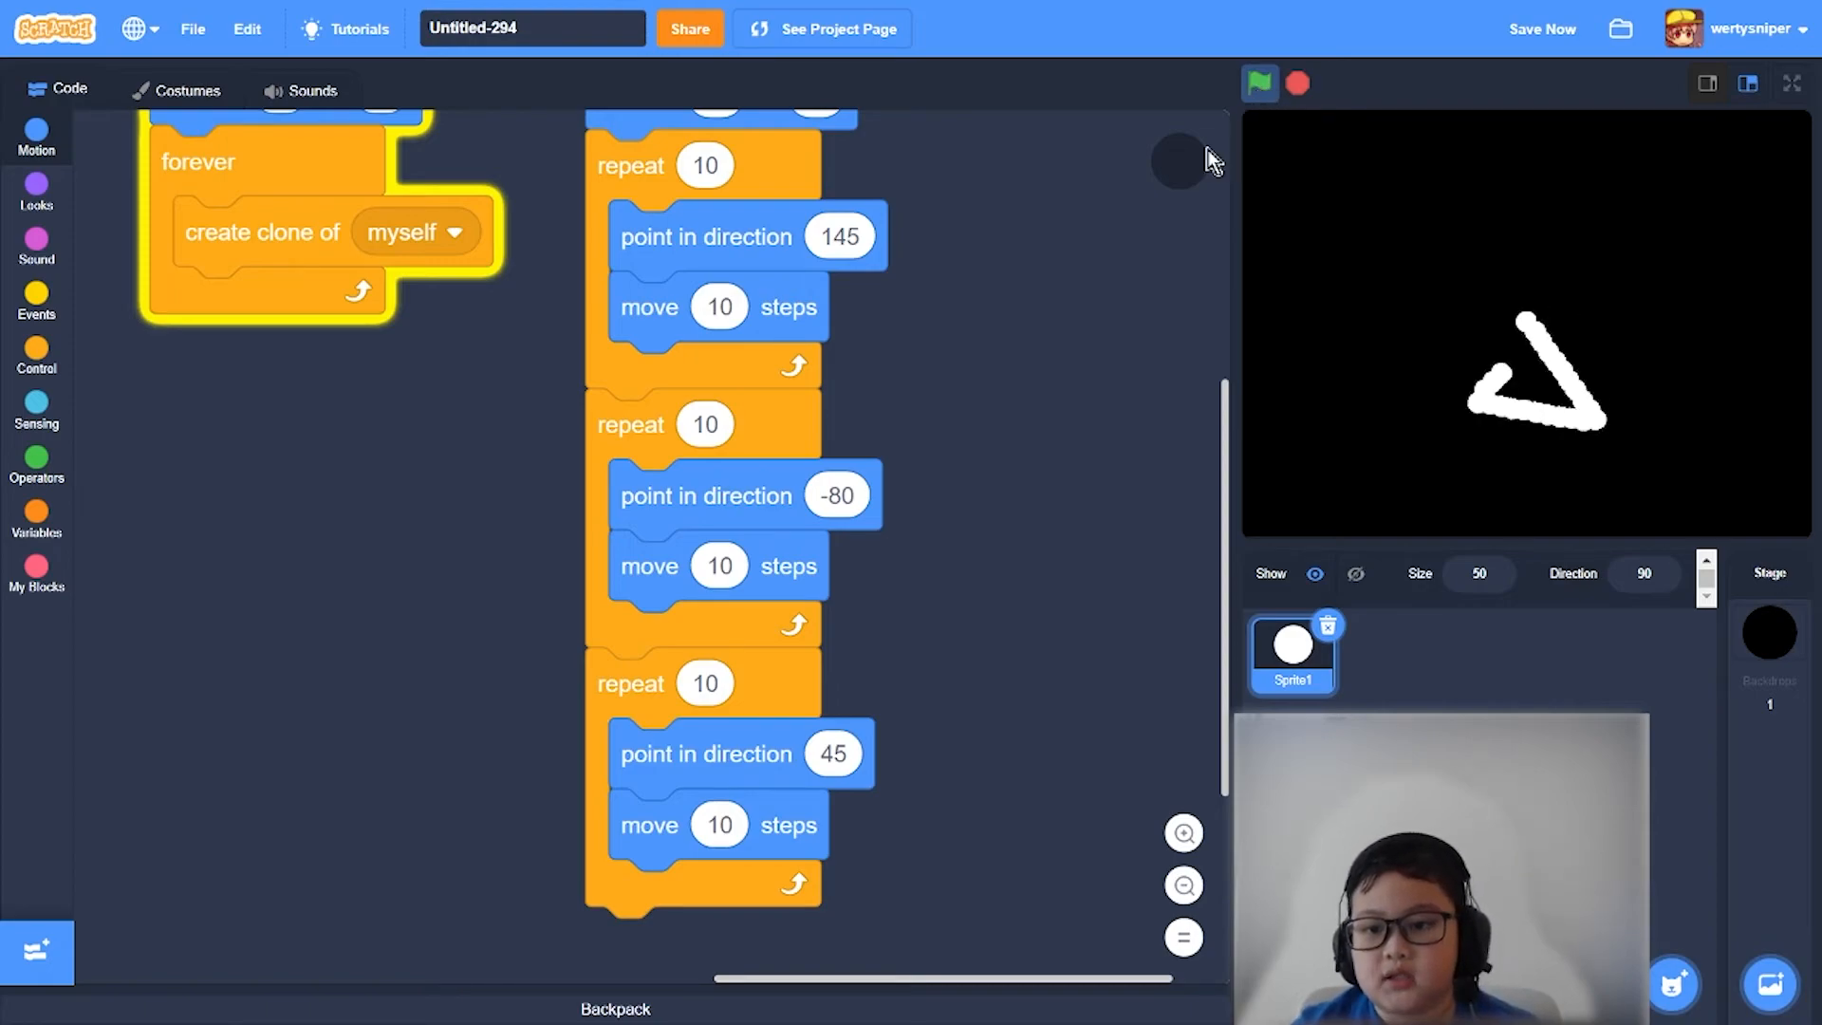
click(838, 496)
text(-8)
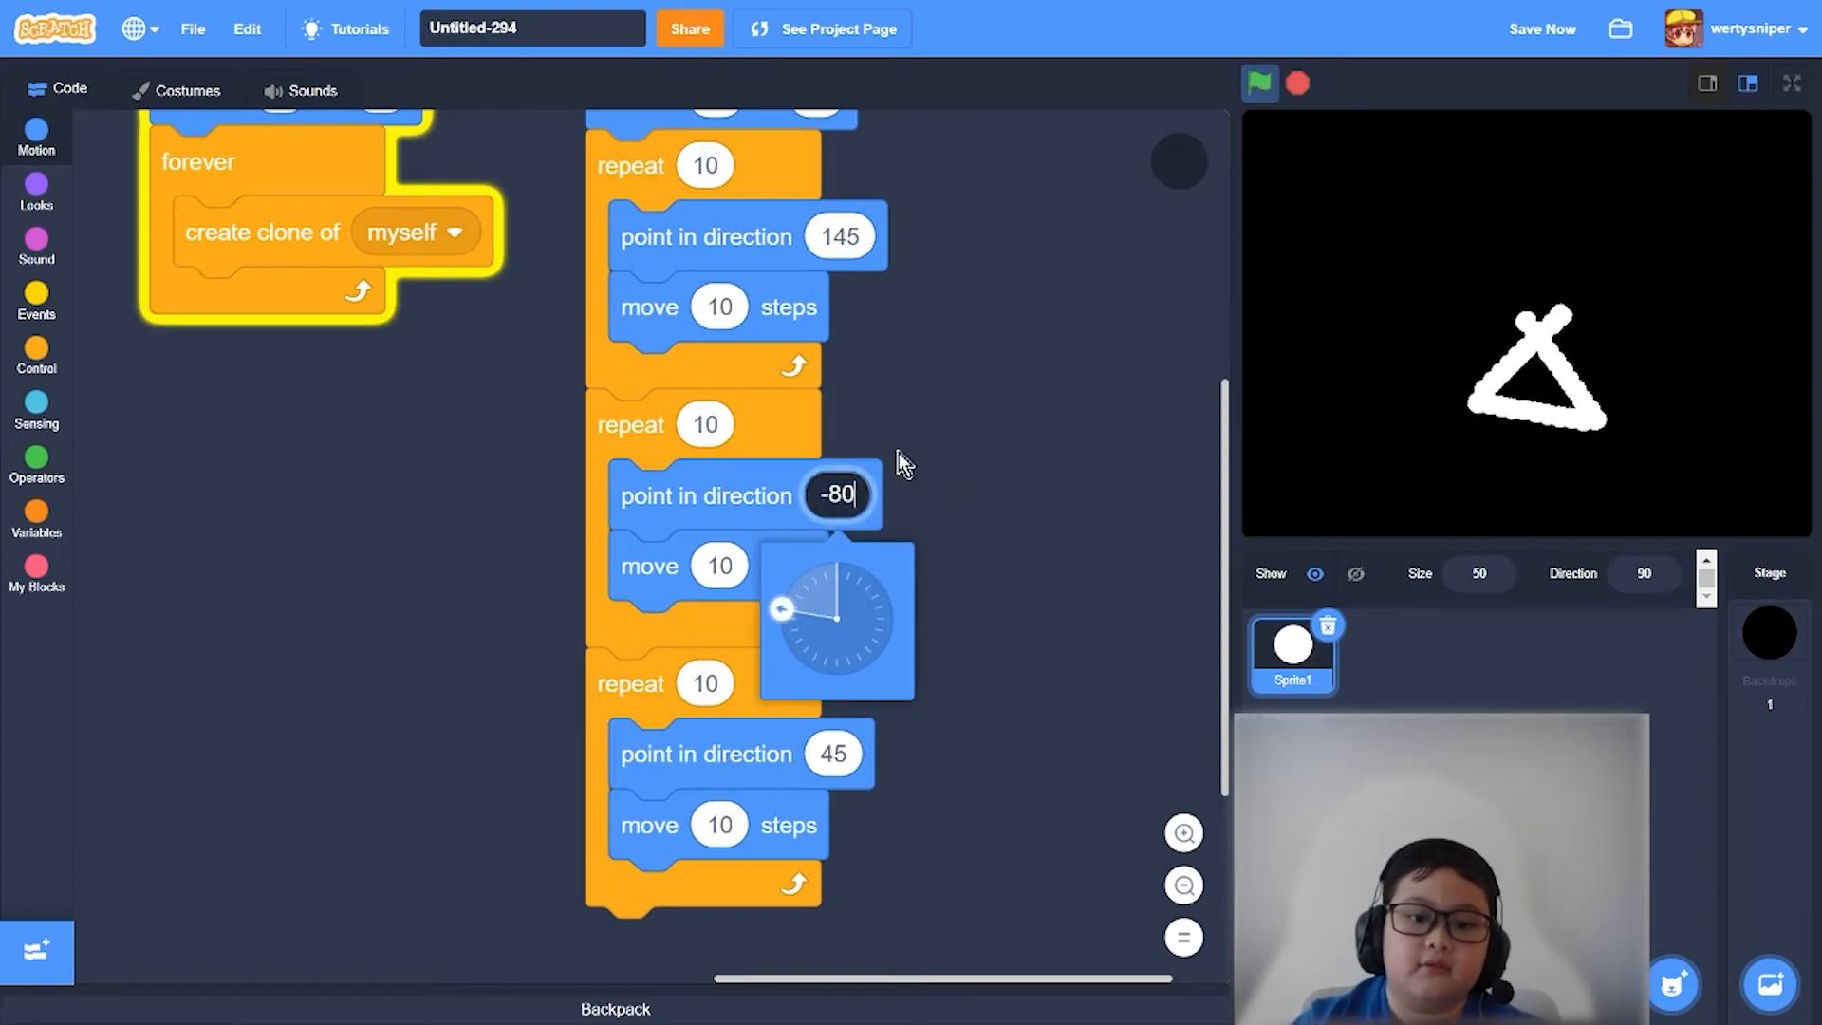
key(BackSpace)
text(90)
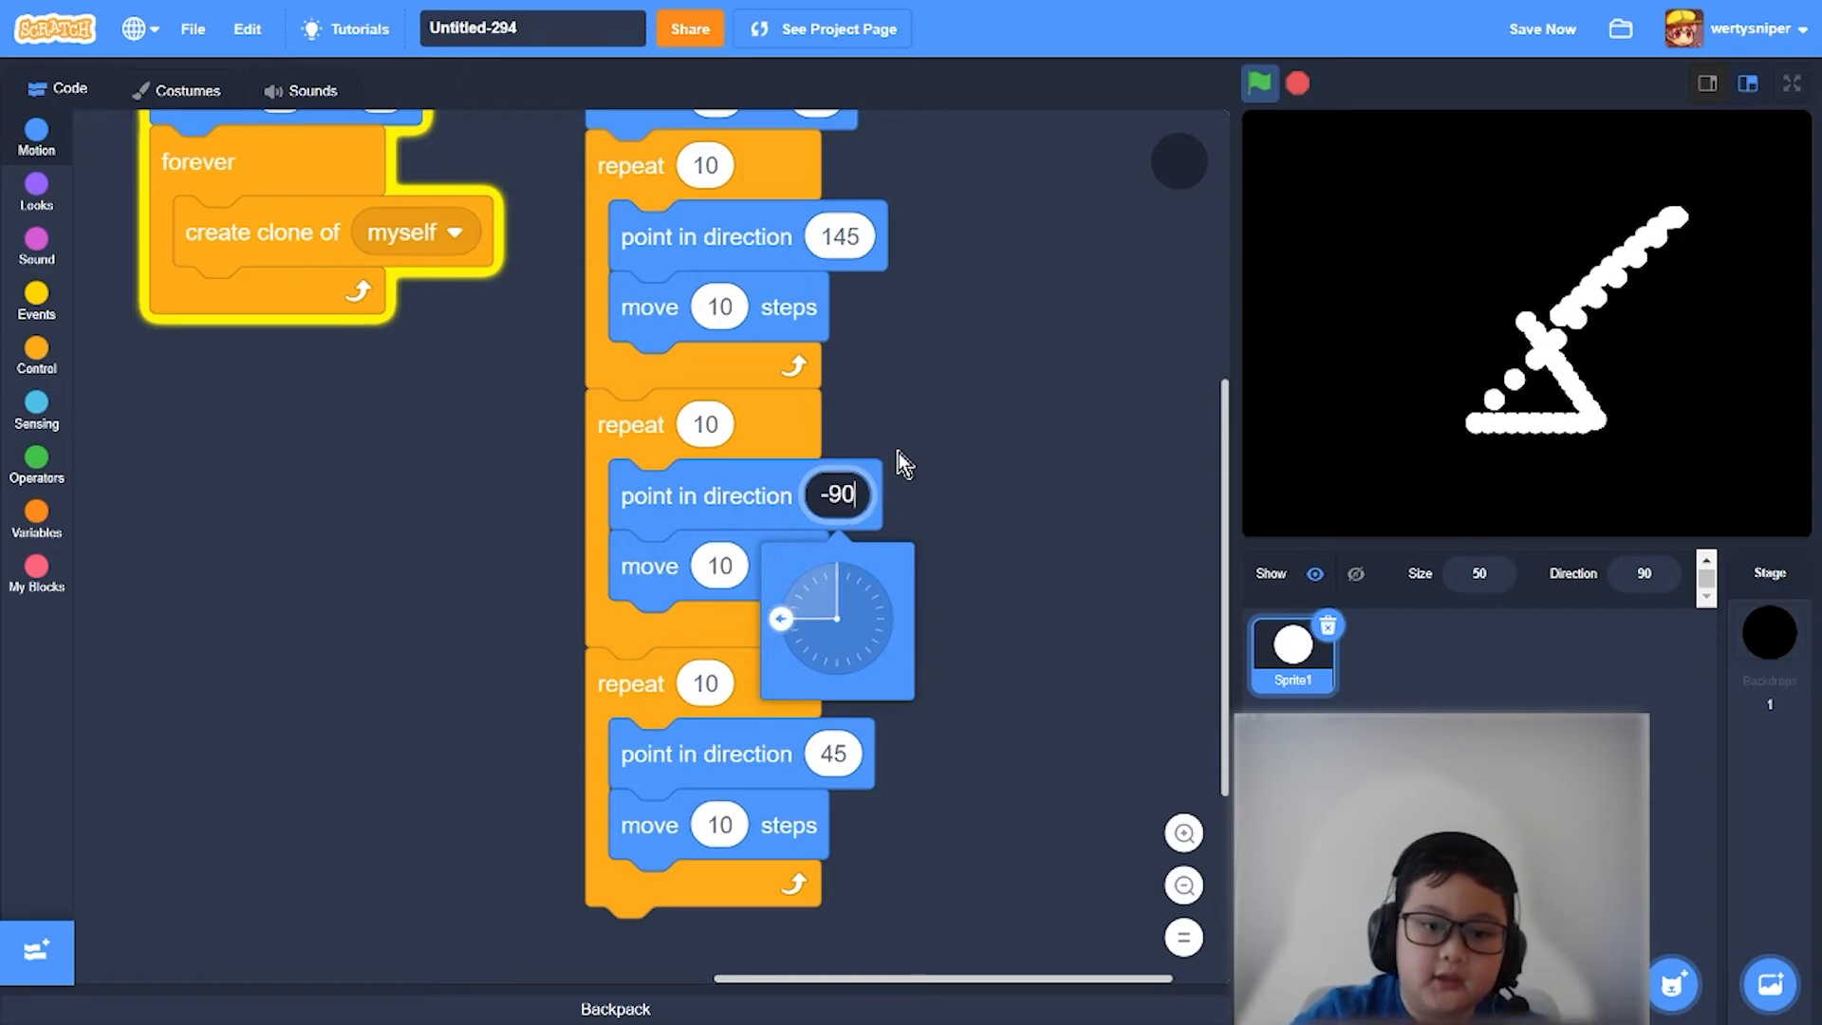
key(Left)
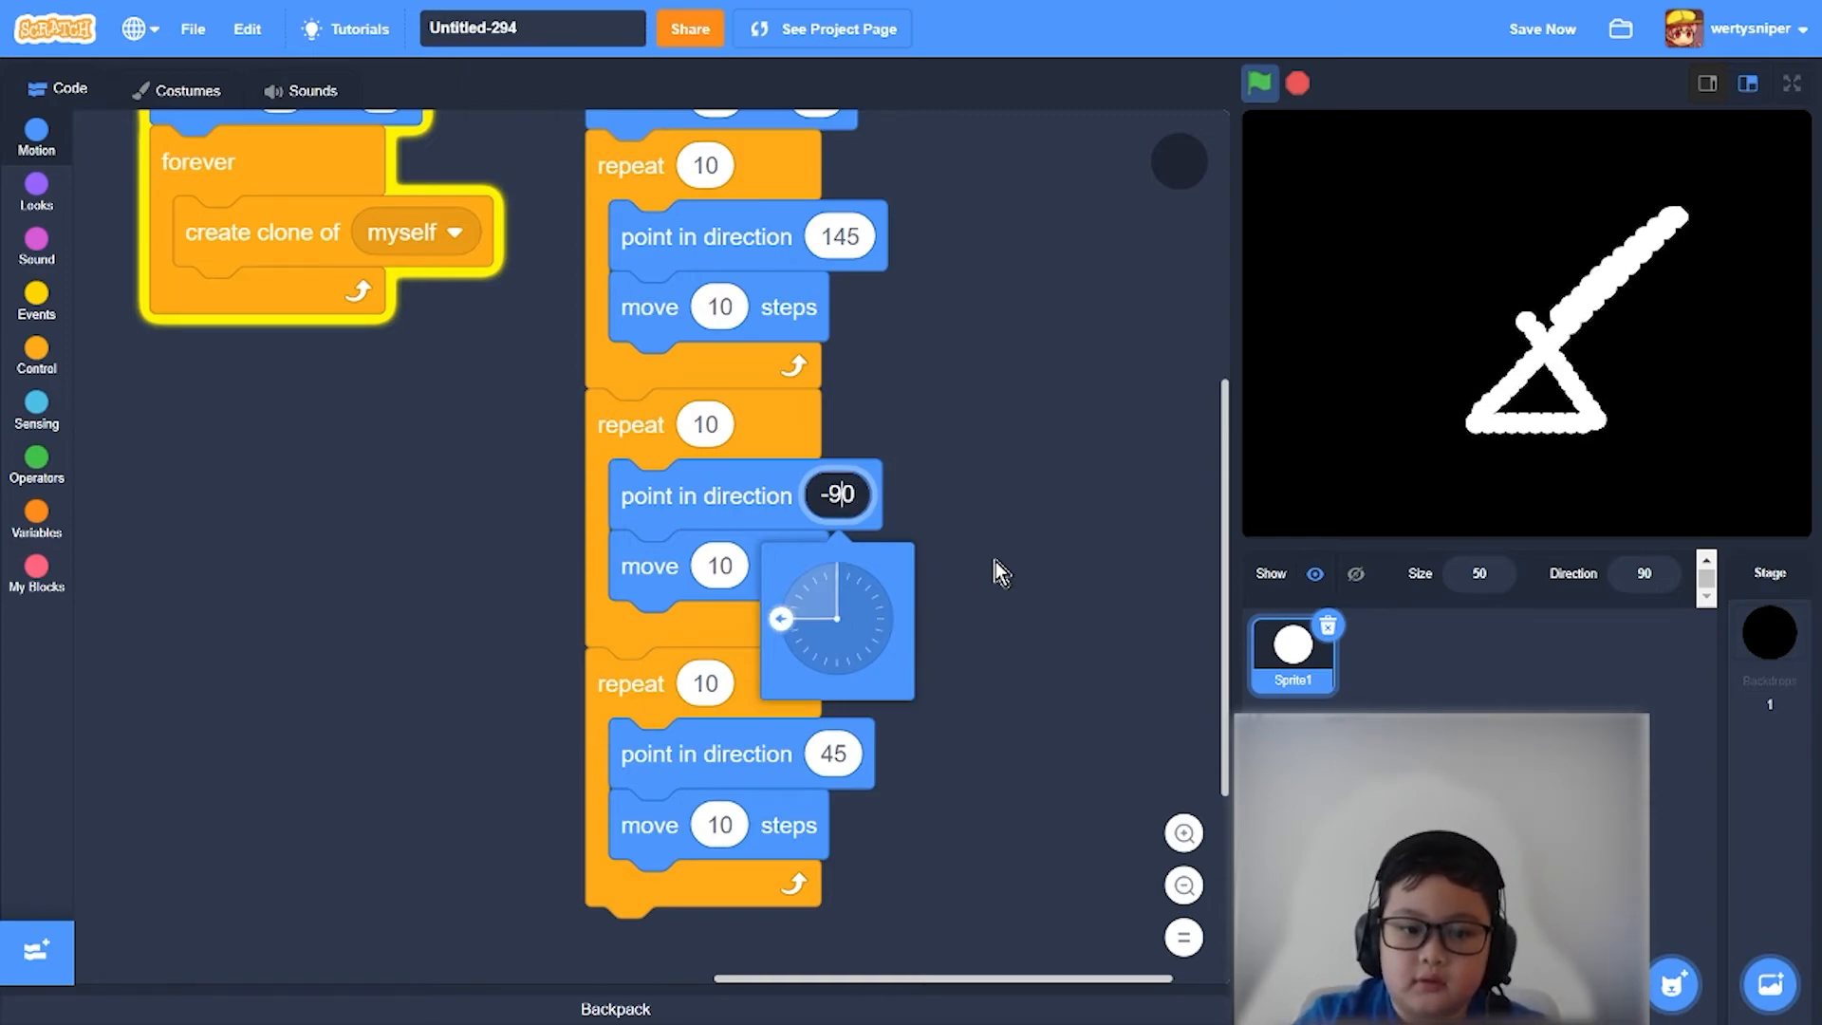
key(Left)
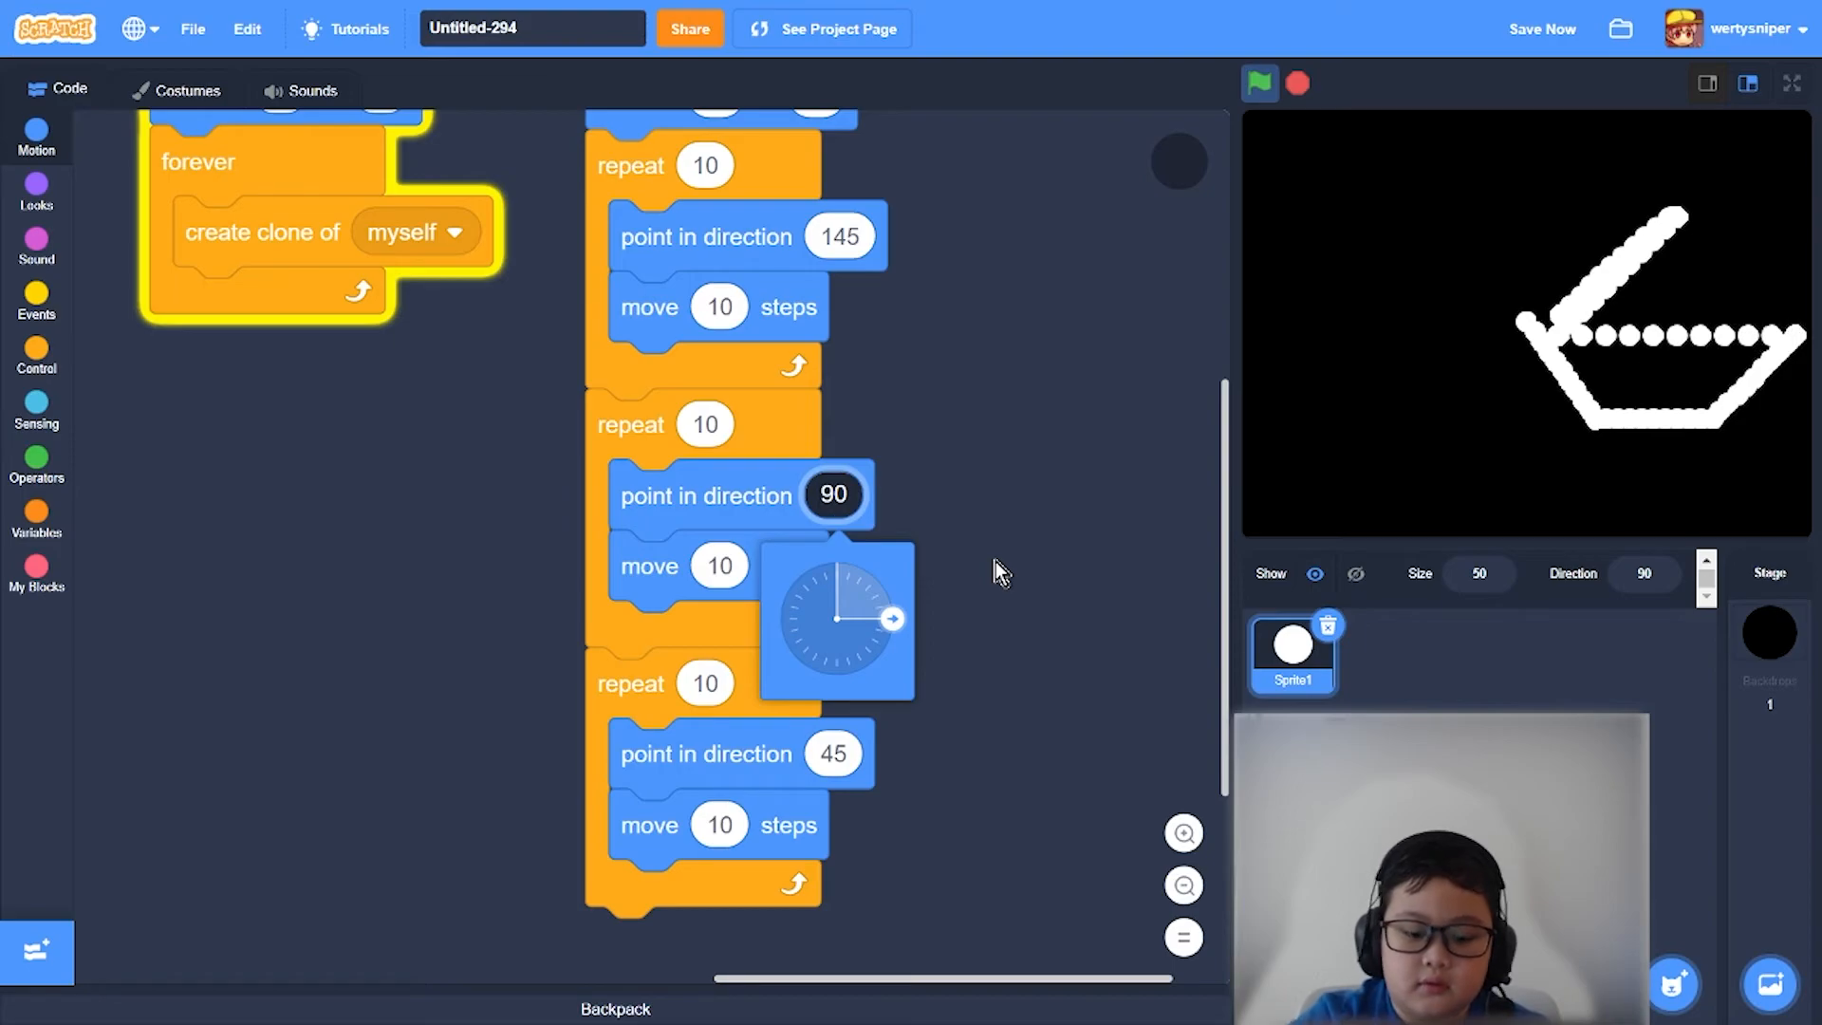
click(996, 561)
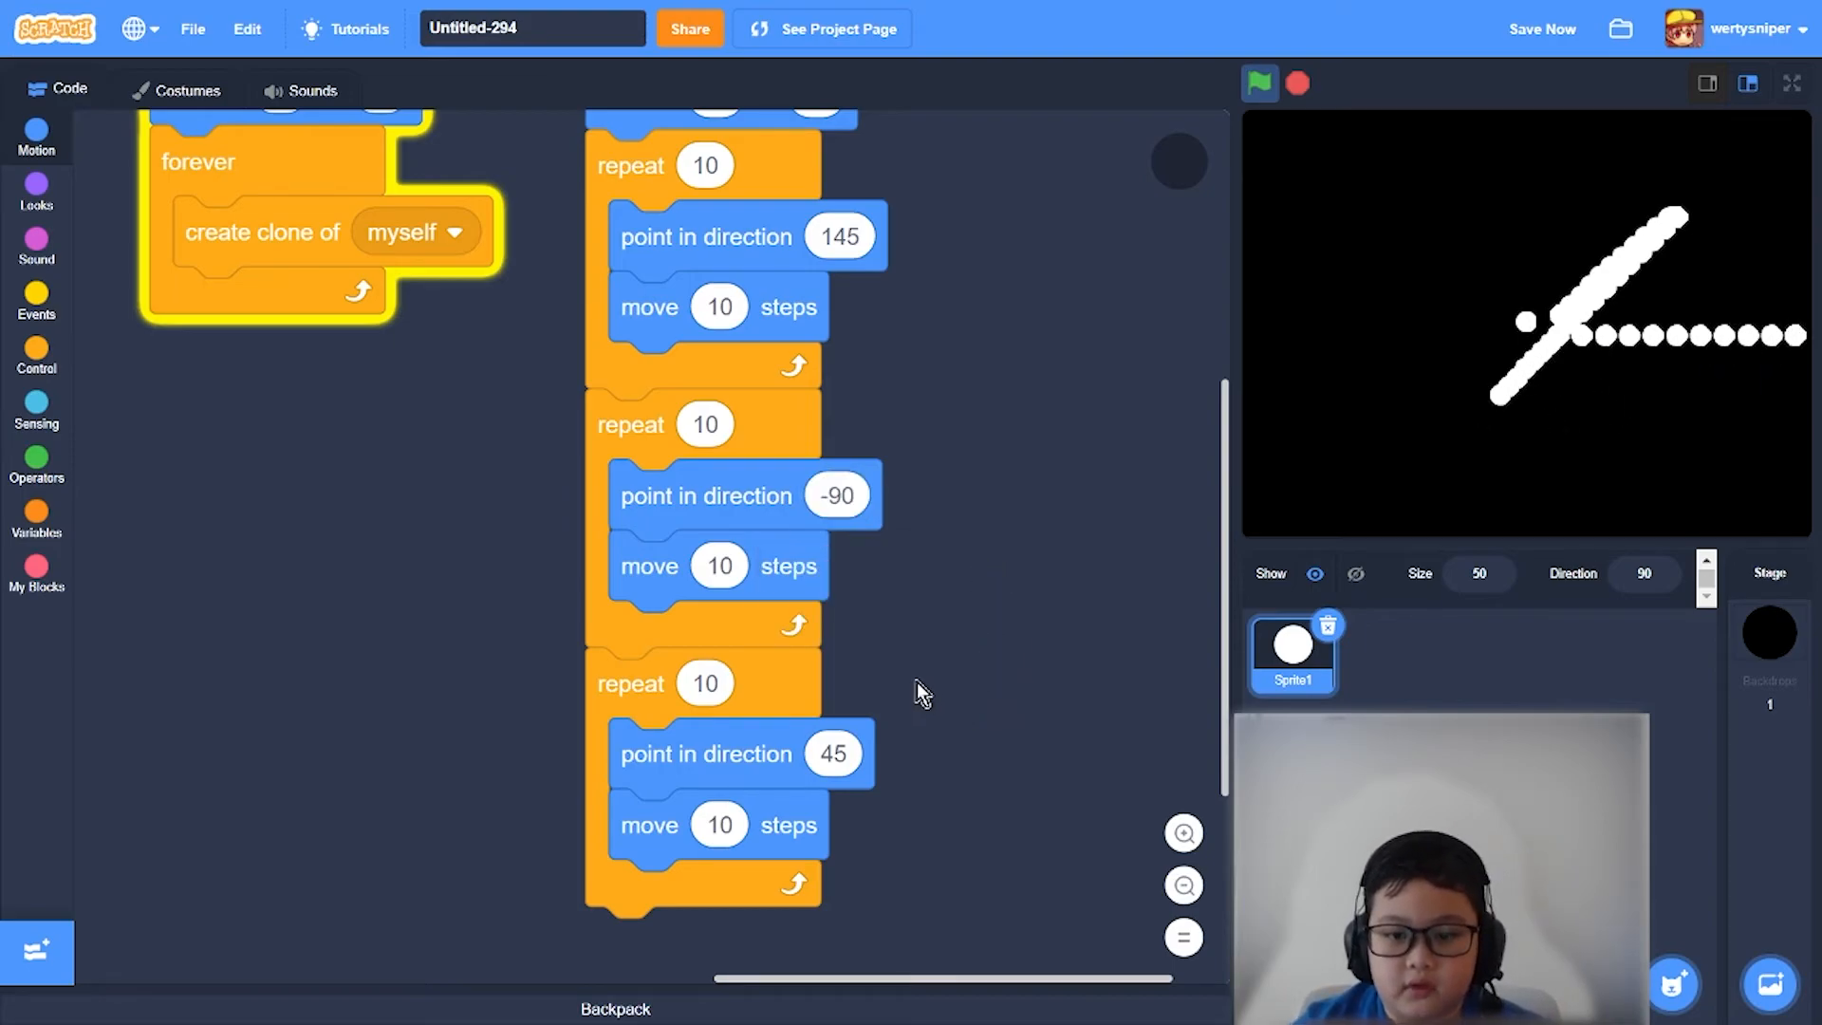
scroll(918, 682, down, 3)
- Try the third loop's direction at 40 and 36, running the project after each
click(834, 558)
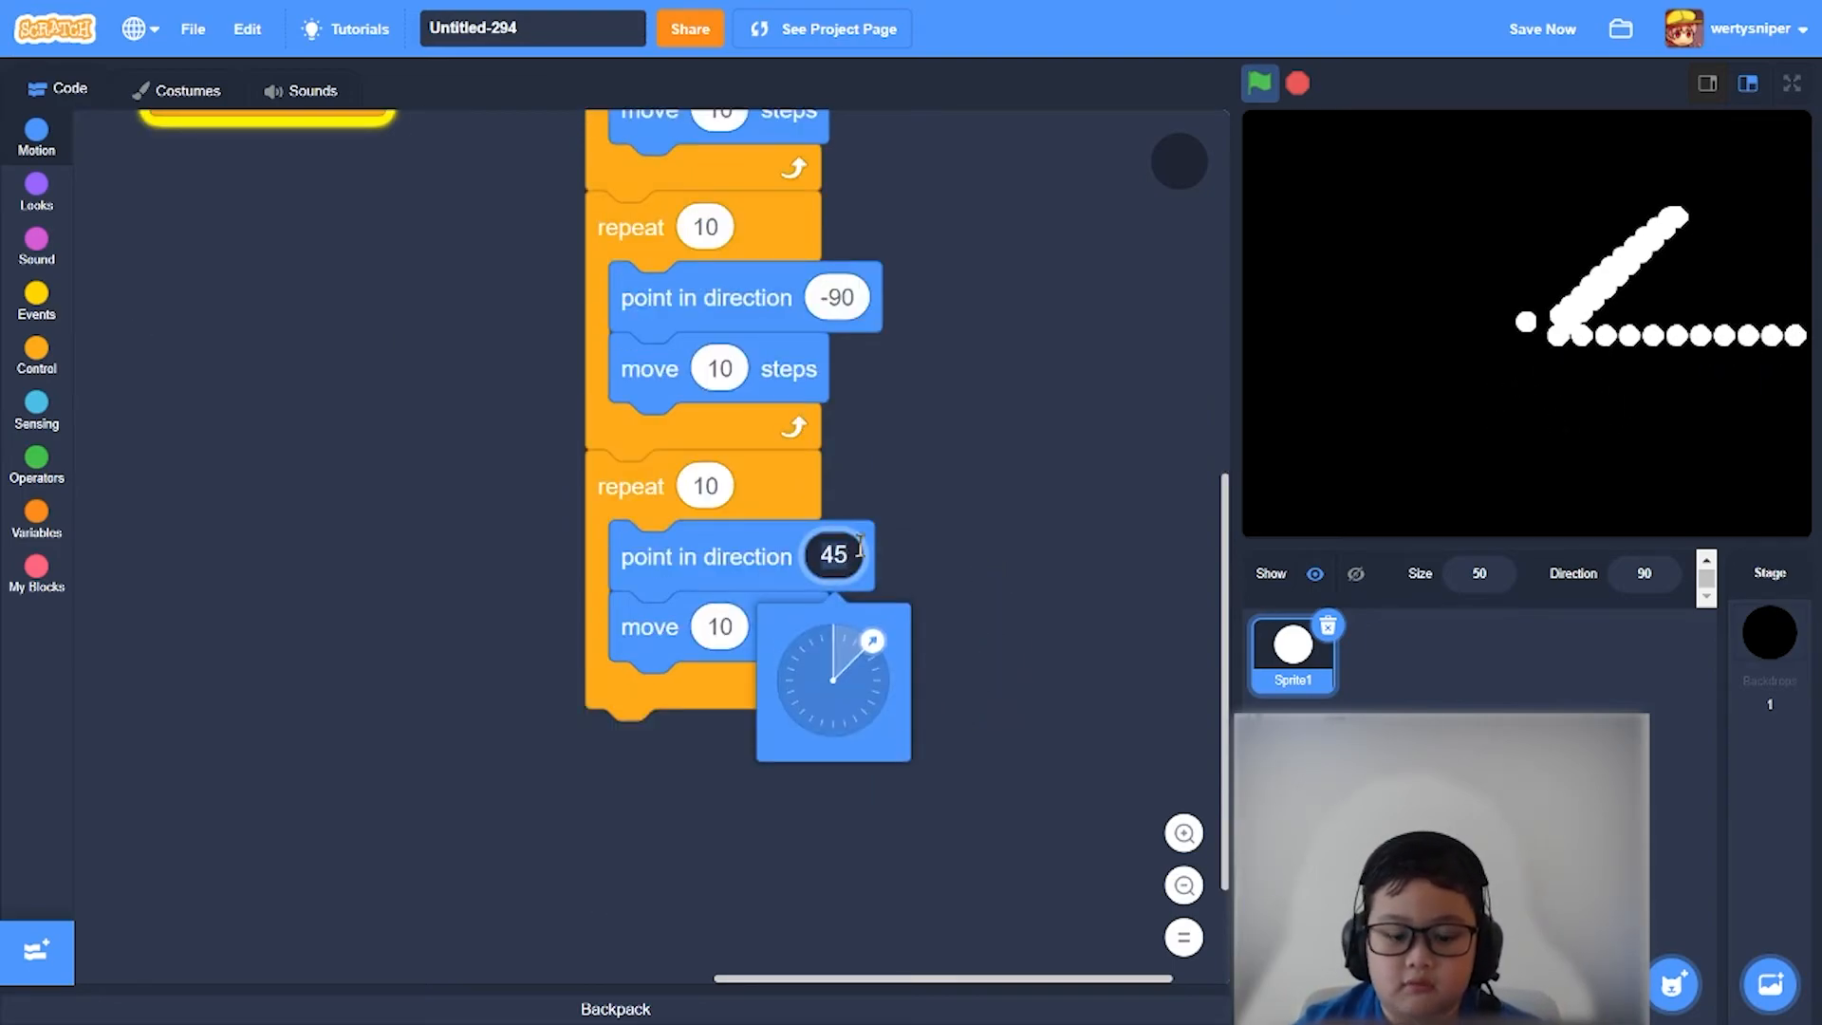
key(BackSpace)
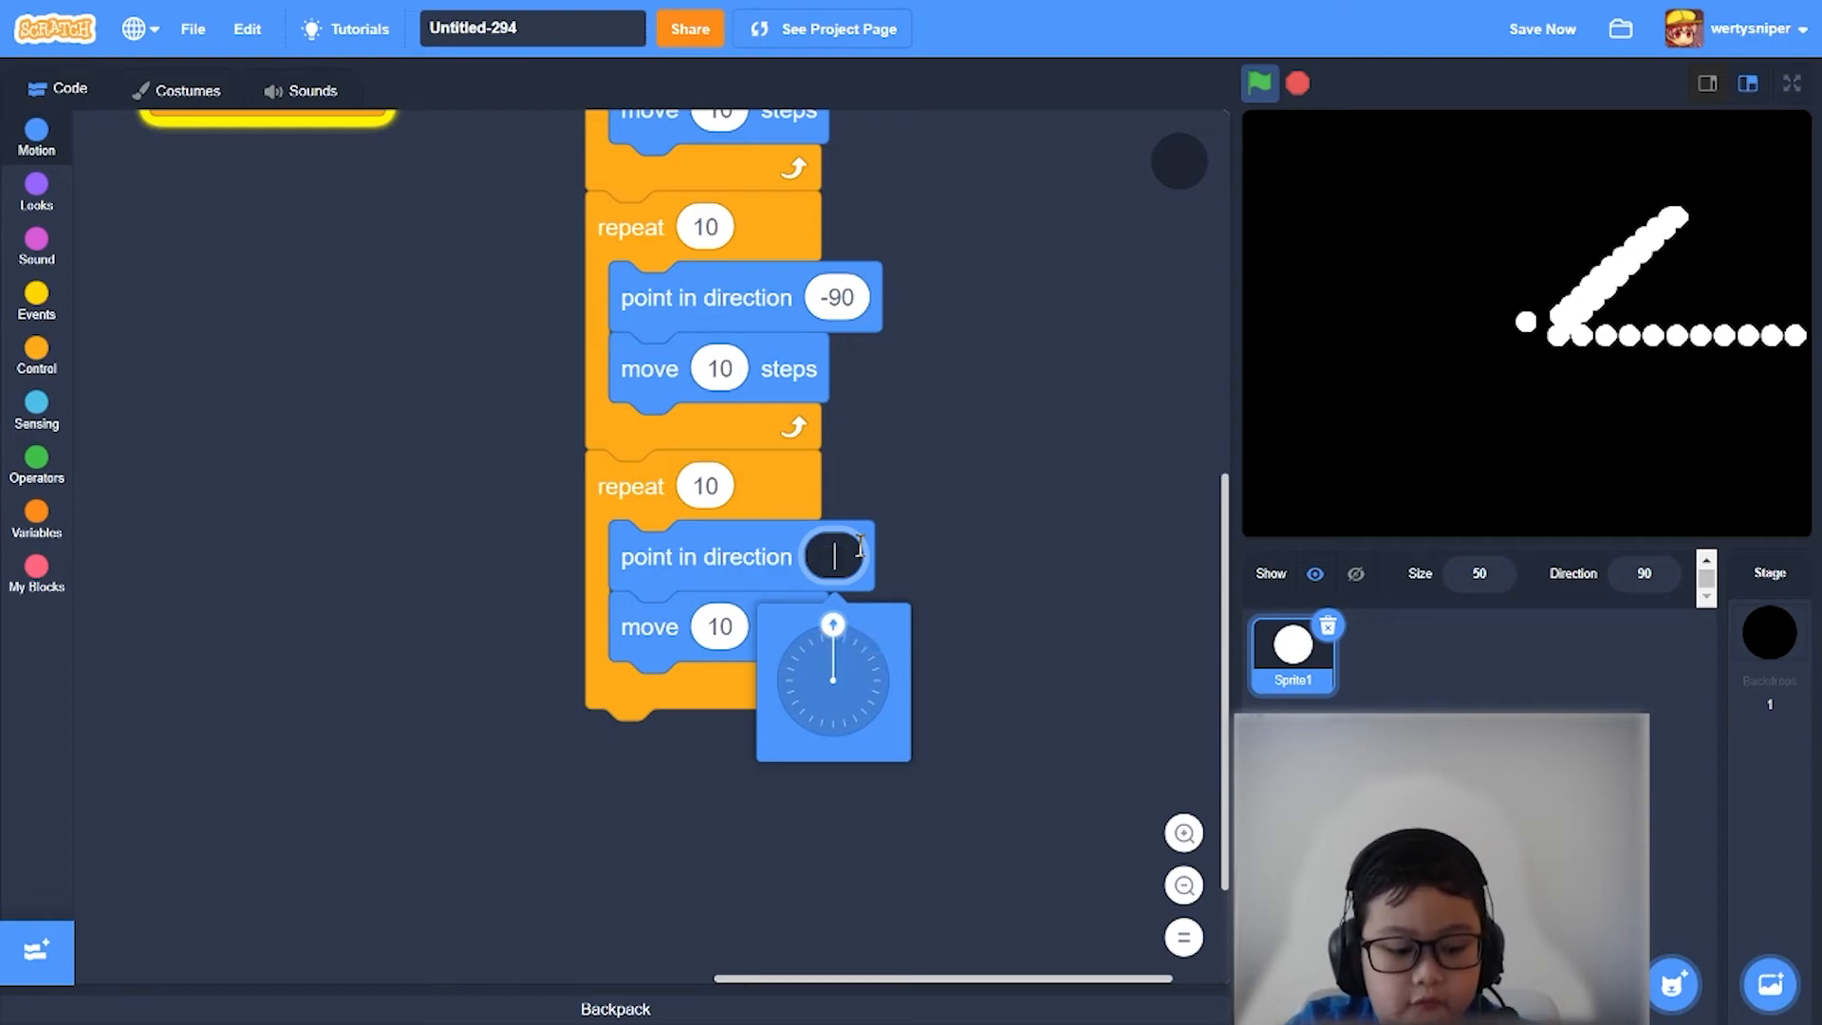
text(40)
click(1179, 519)
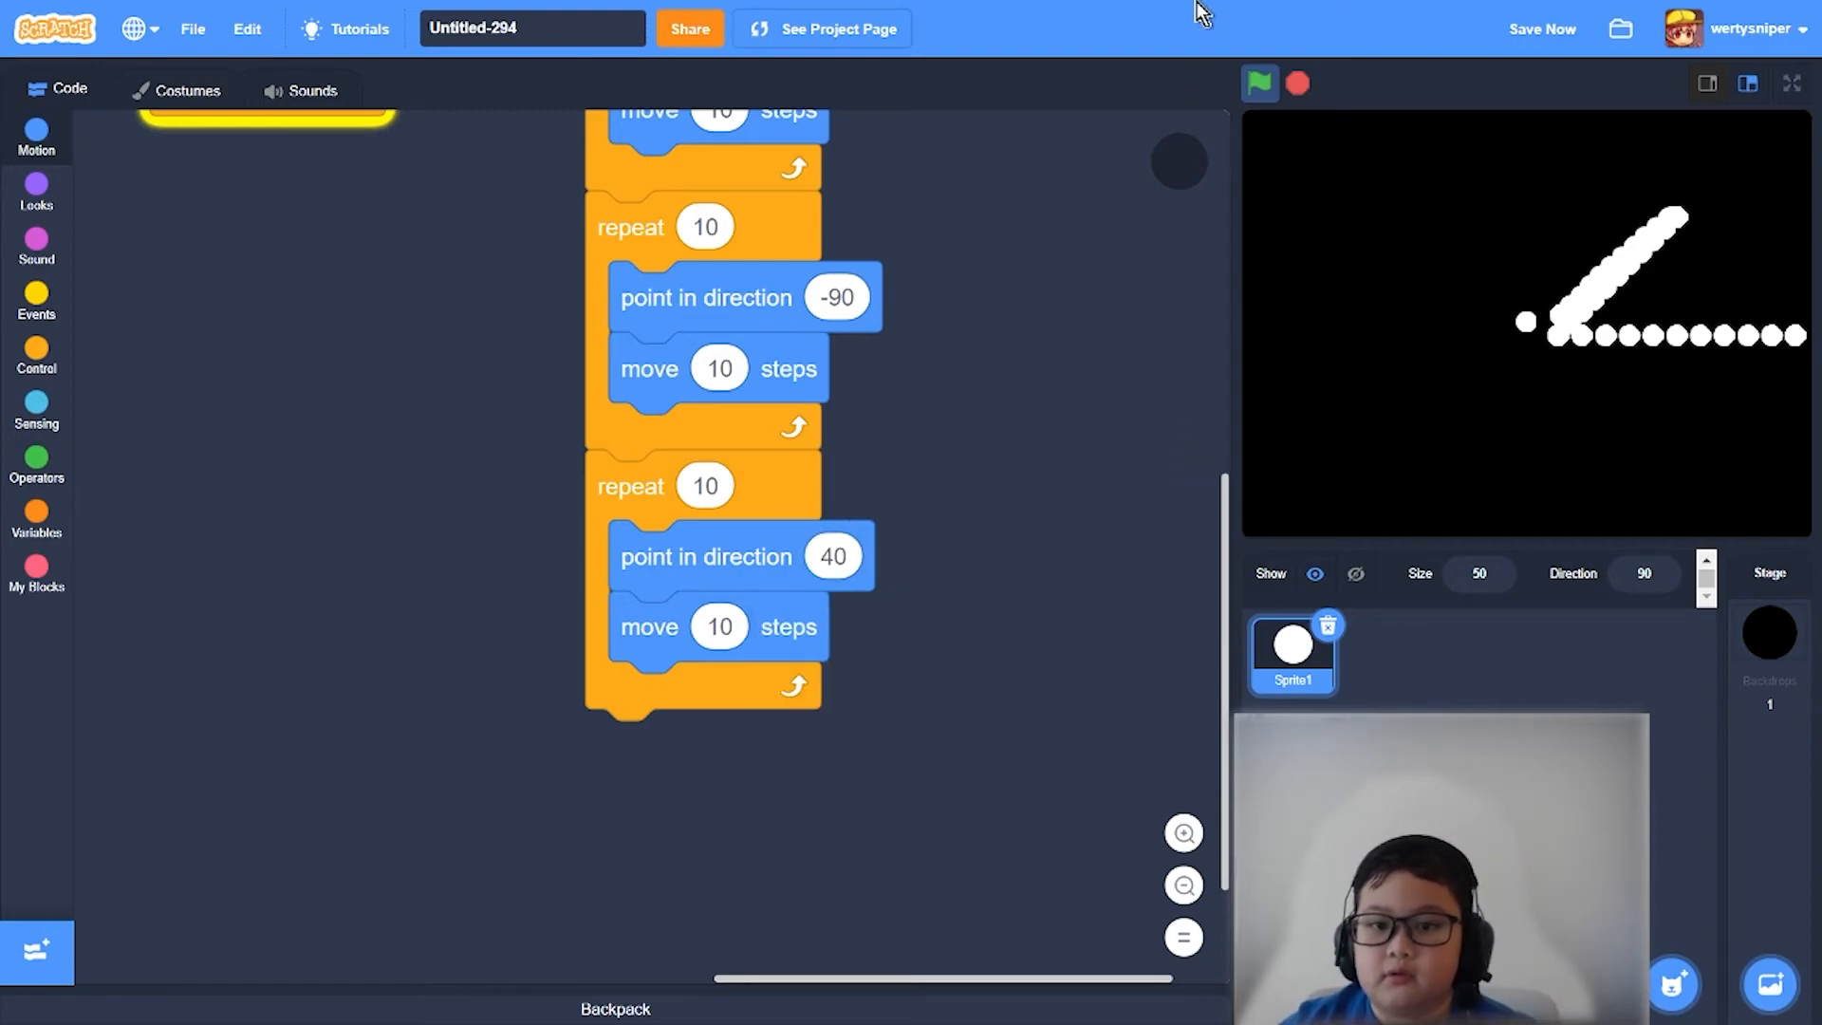
click(1257, 84)
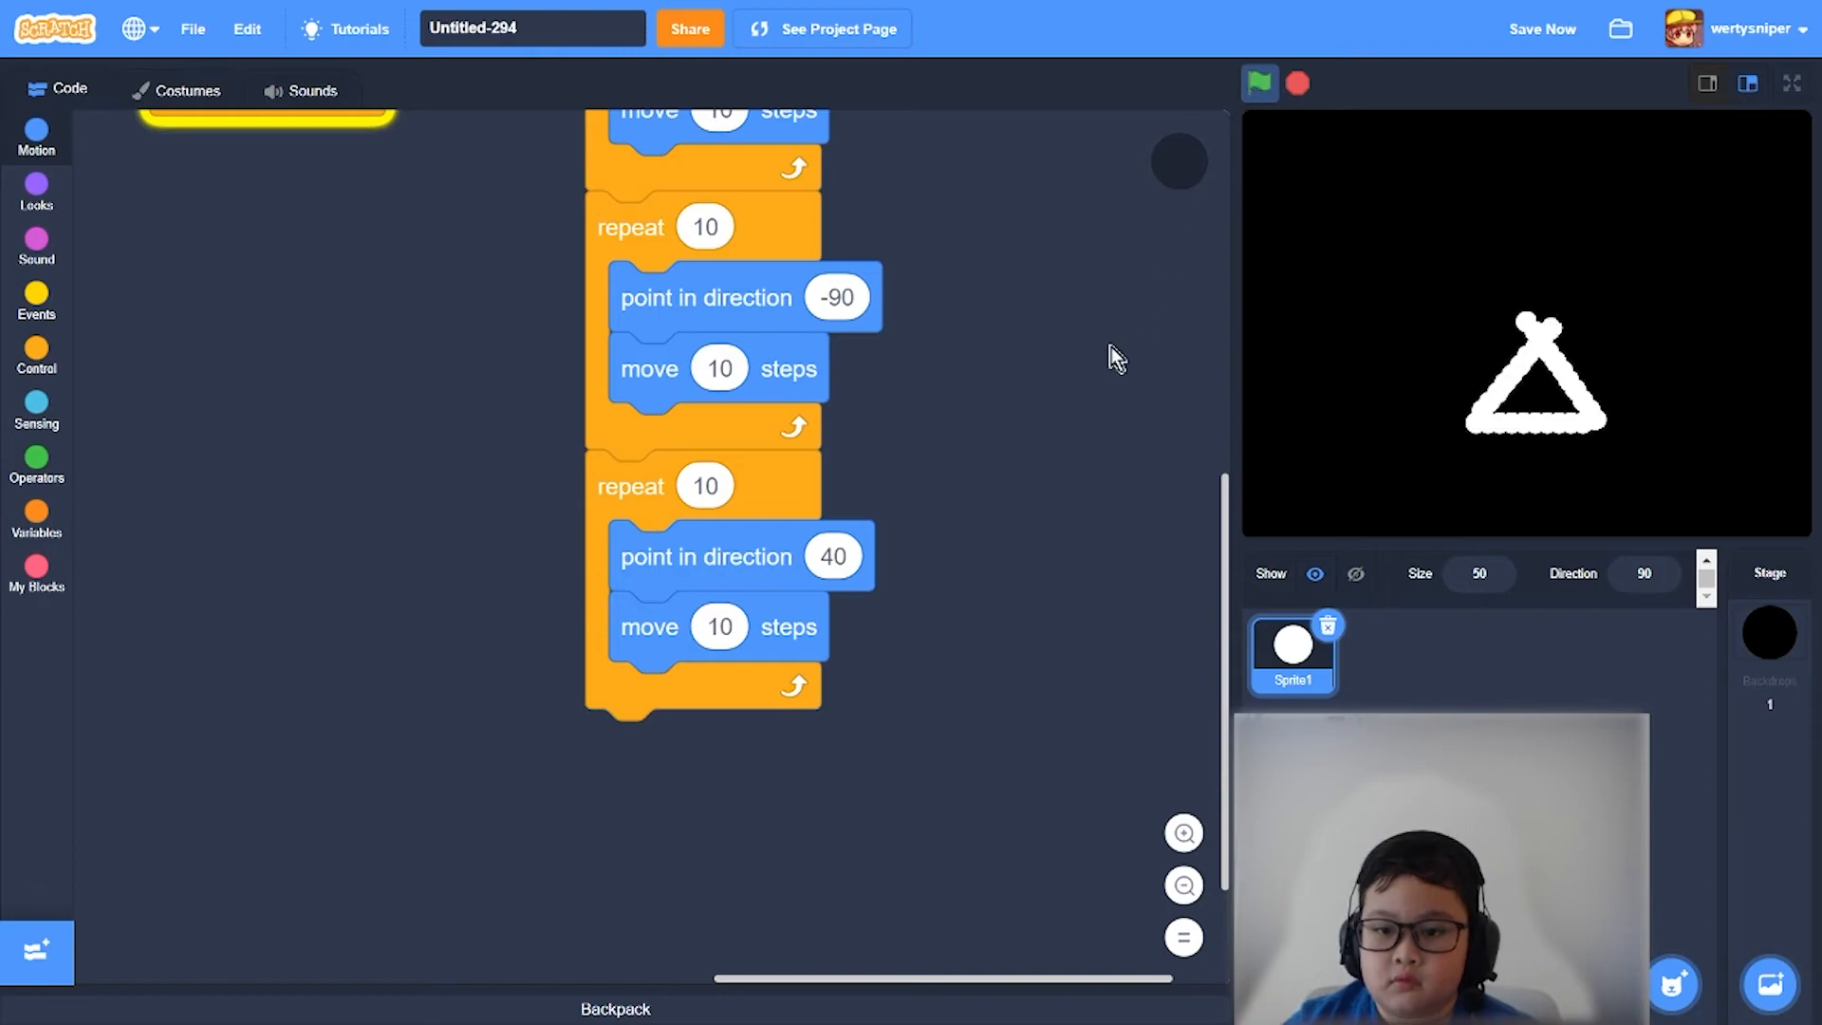
click(833, 556)
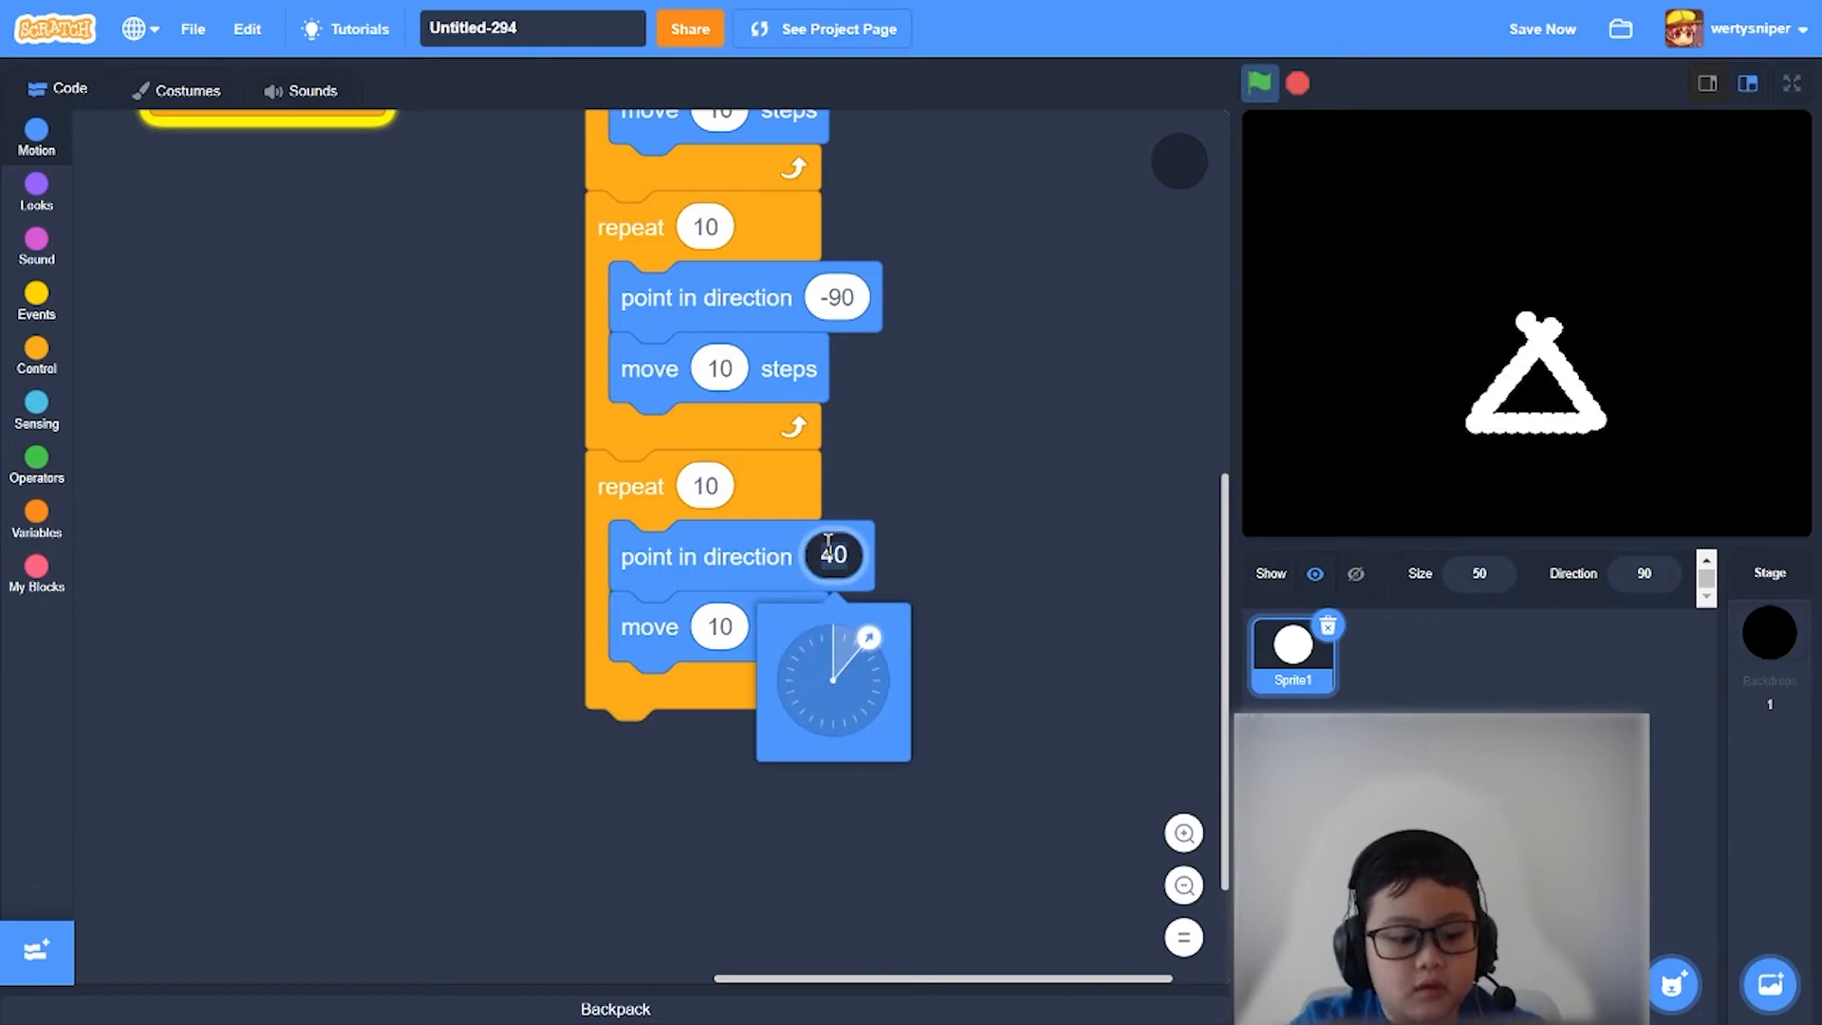
text(3)
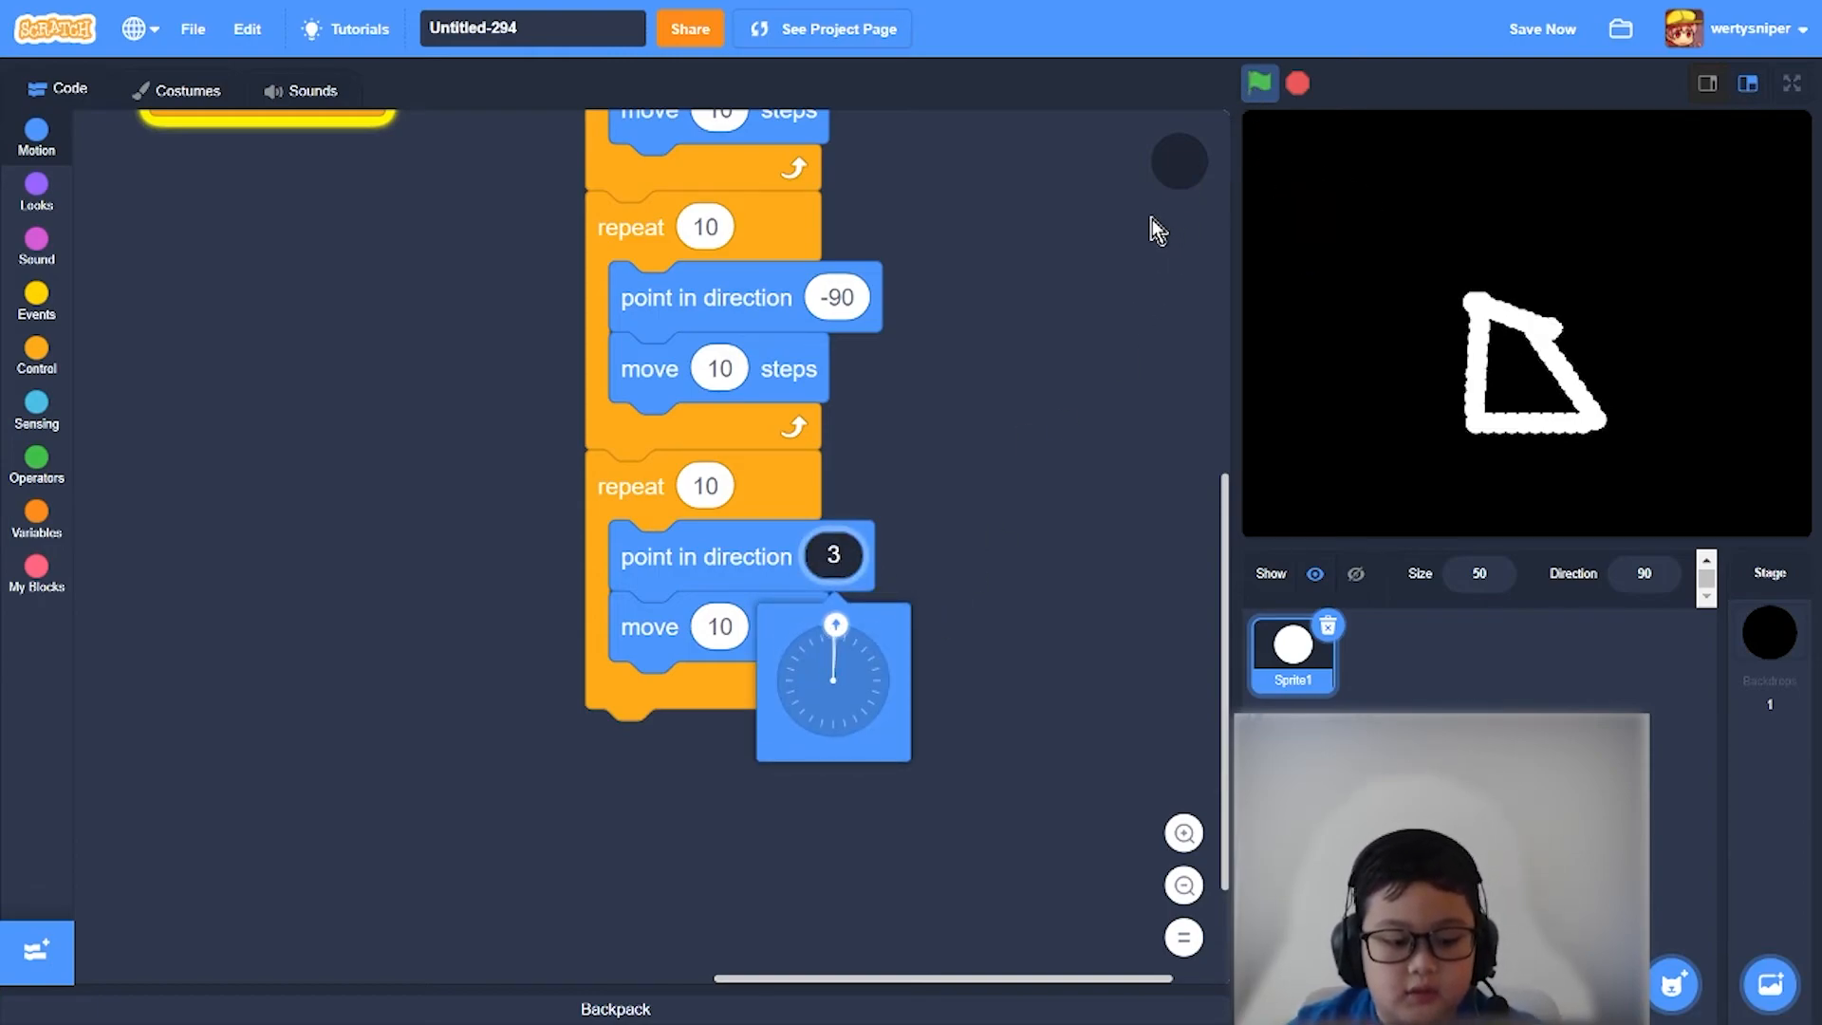
text(6)
click(1178, 159)
click(1261, 83)
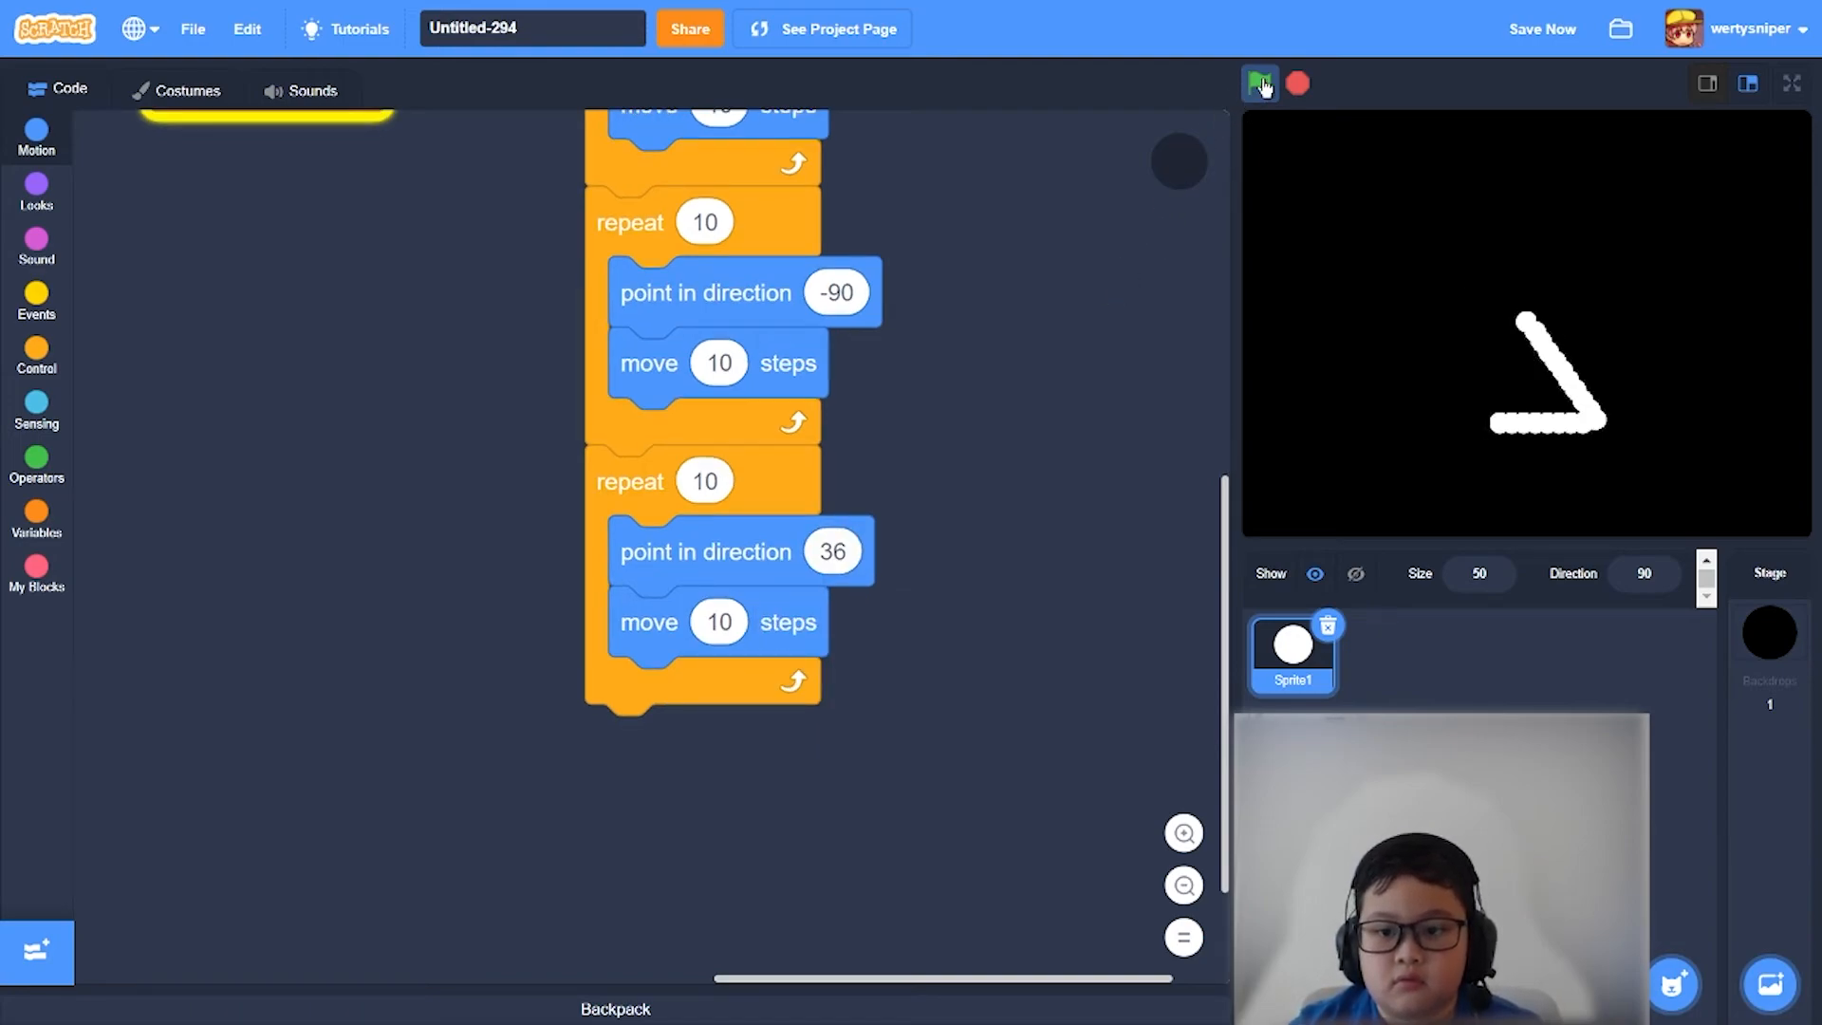
- Adjust the third direction again with more test runs and save the project
click(841, 550)
text(4)
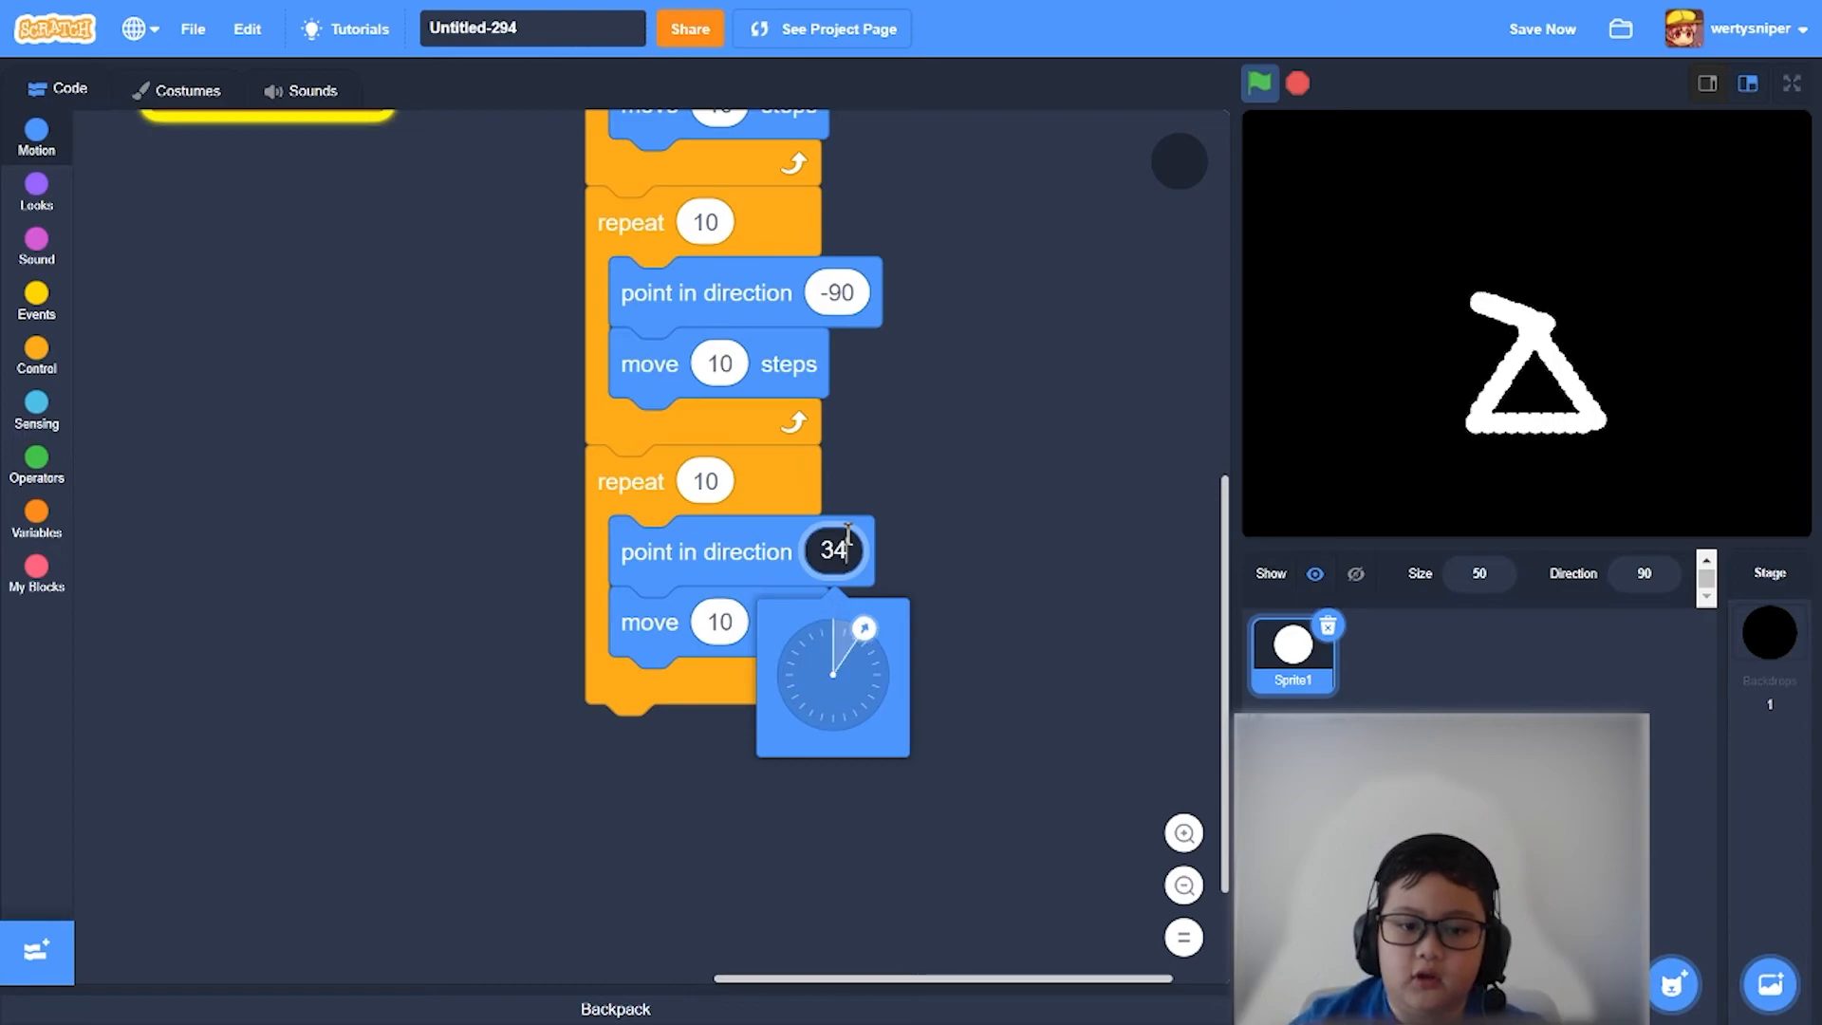
click(1260, 83)
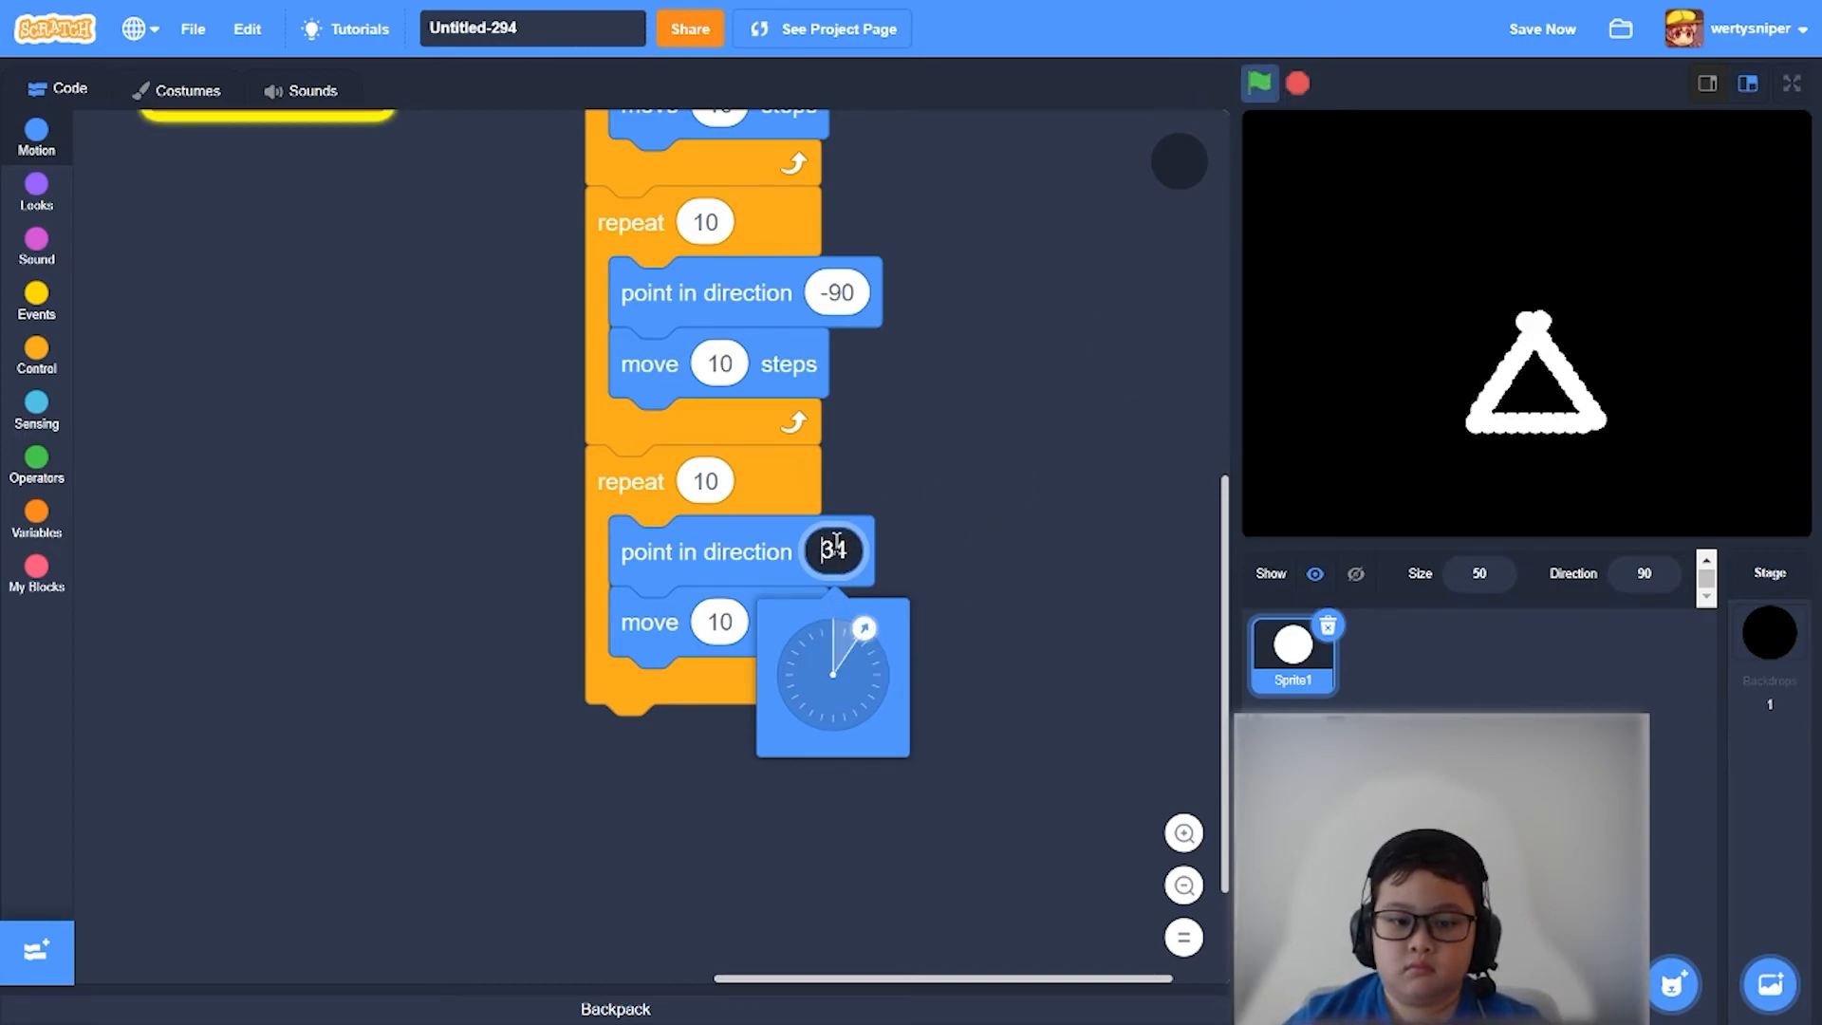
text(0)
click(1260, 82)
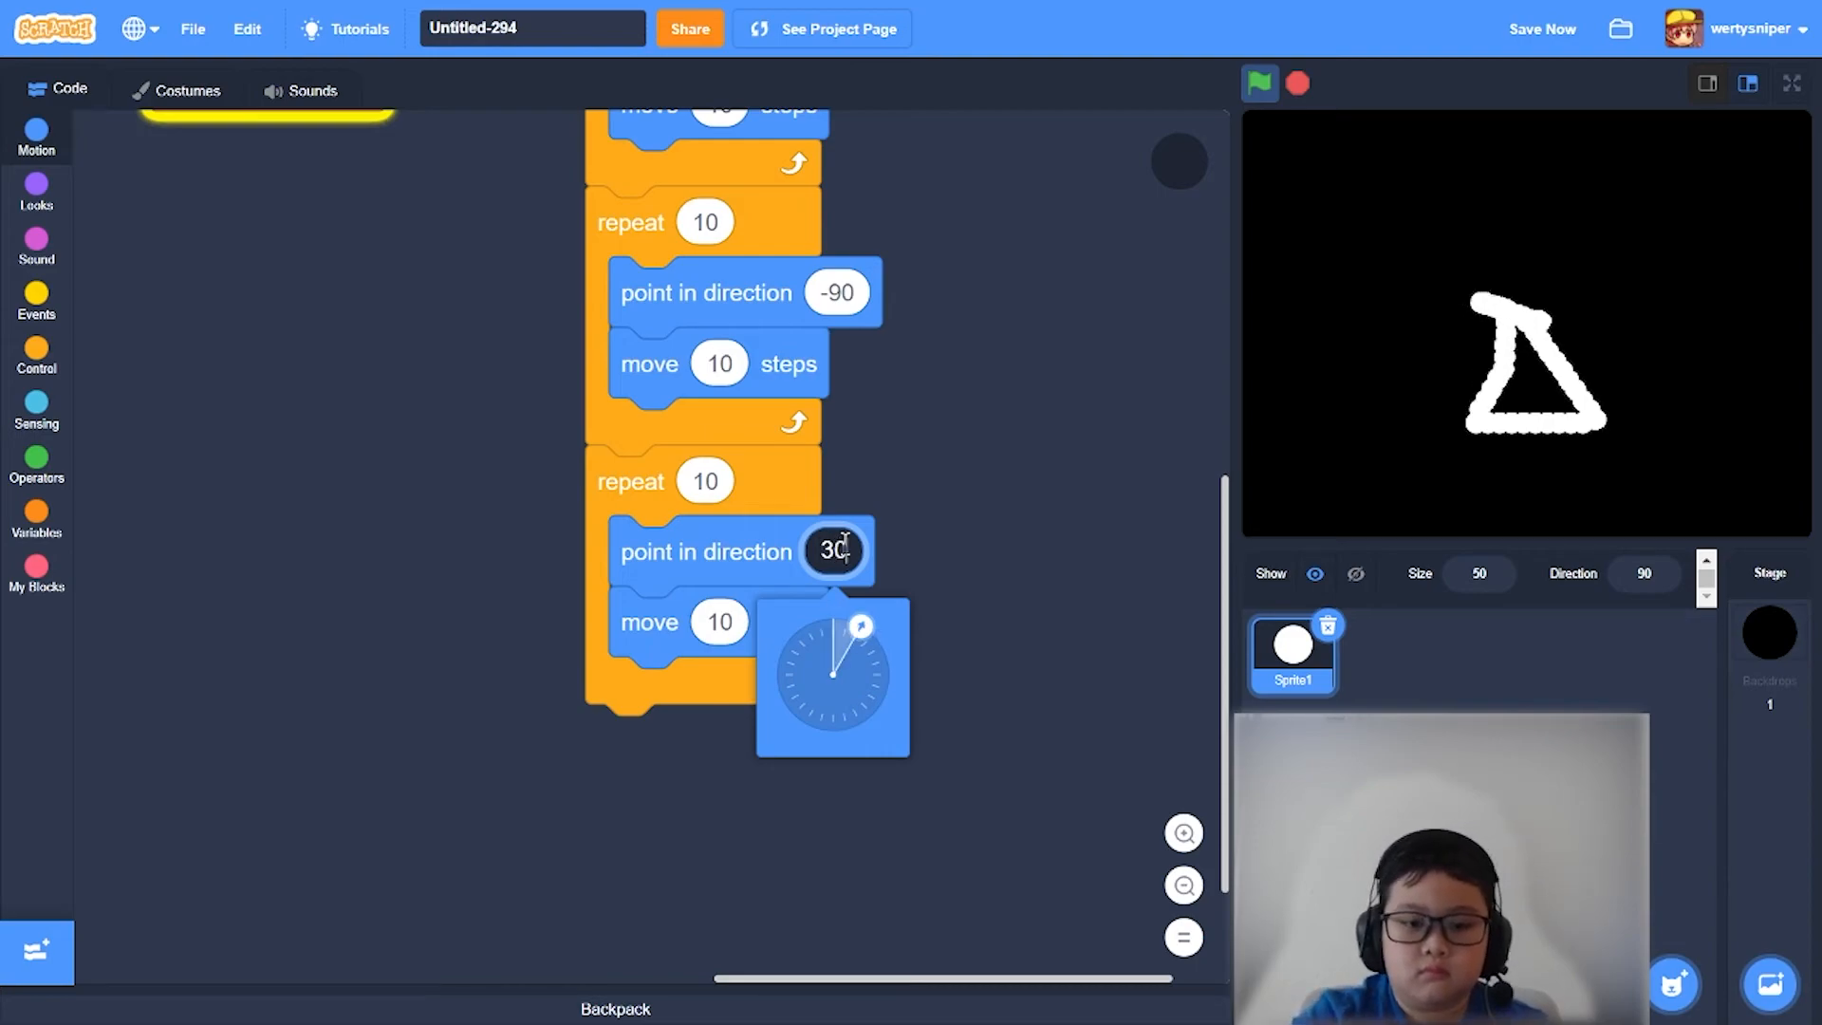
click(912, 474)
scroll(911, 475, down, 1)
key(ctrl+s)
click(1261, 82)
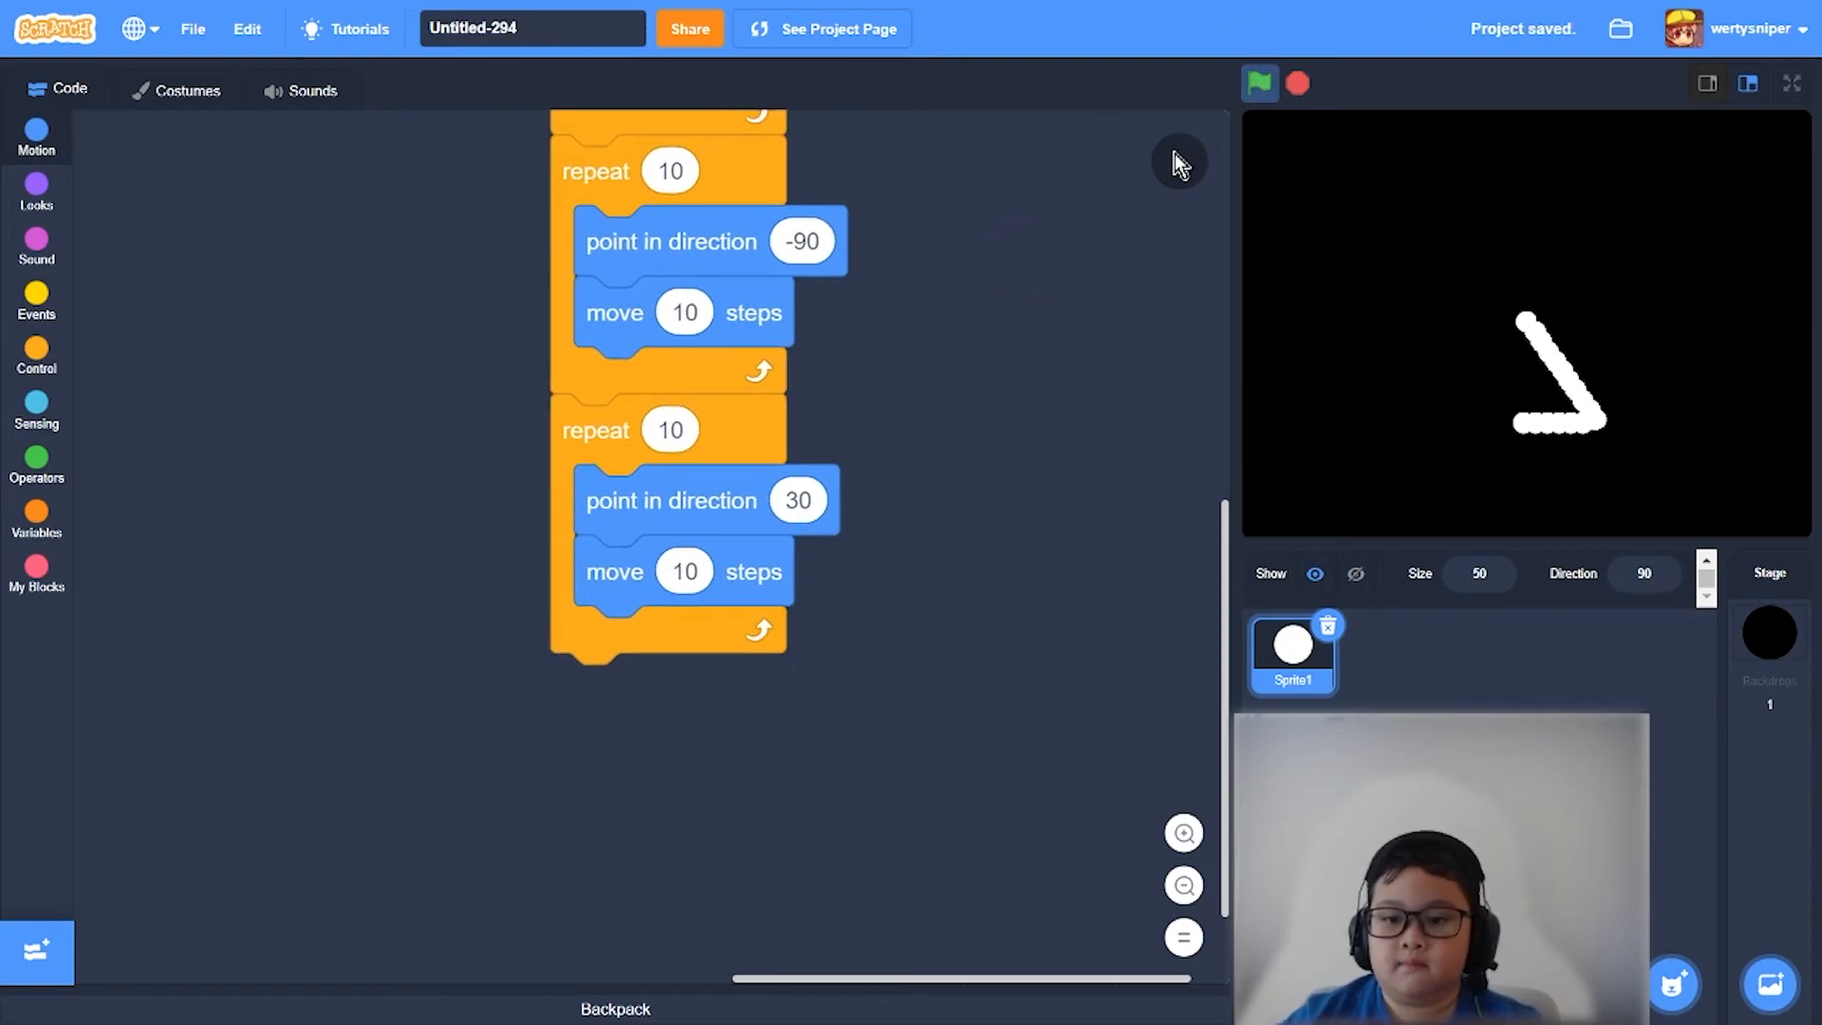
- Set the third loop to point in direction 28 and run to confirm the closed triangle
click(799, 500)
key(BackSpace)
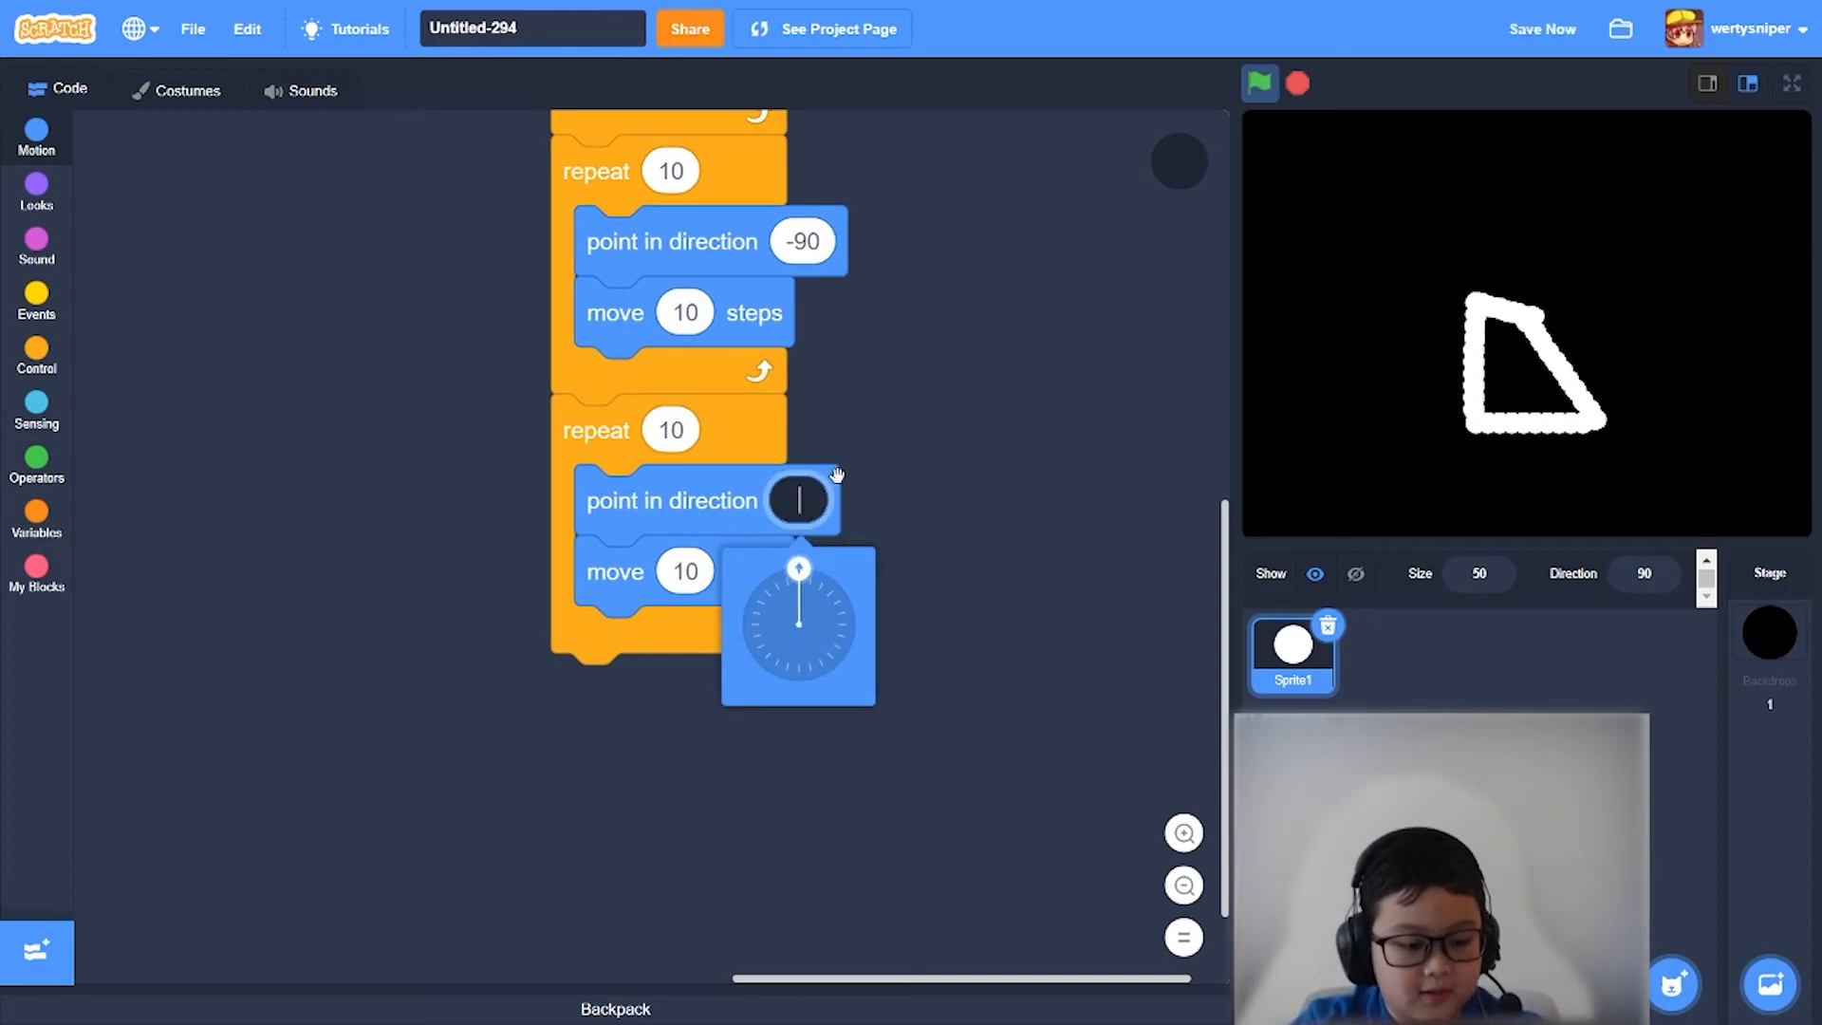
text(28)
click(950, 466)
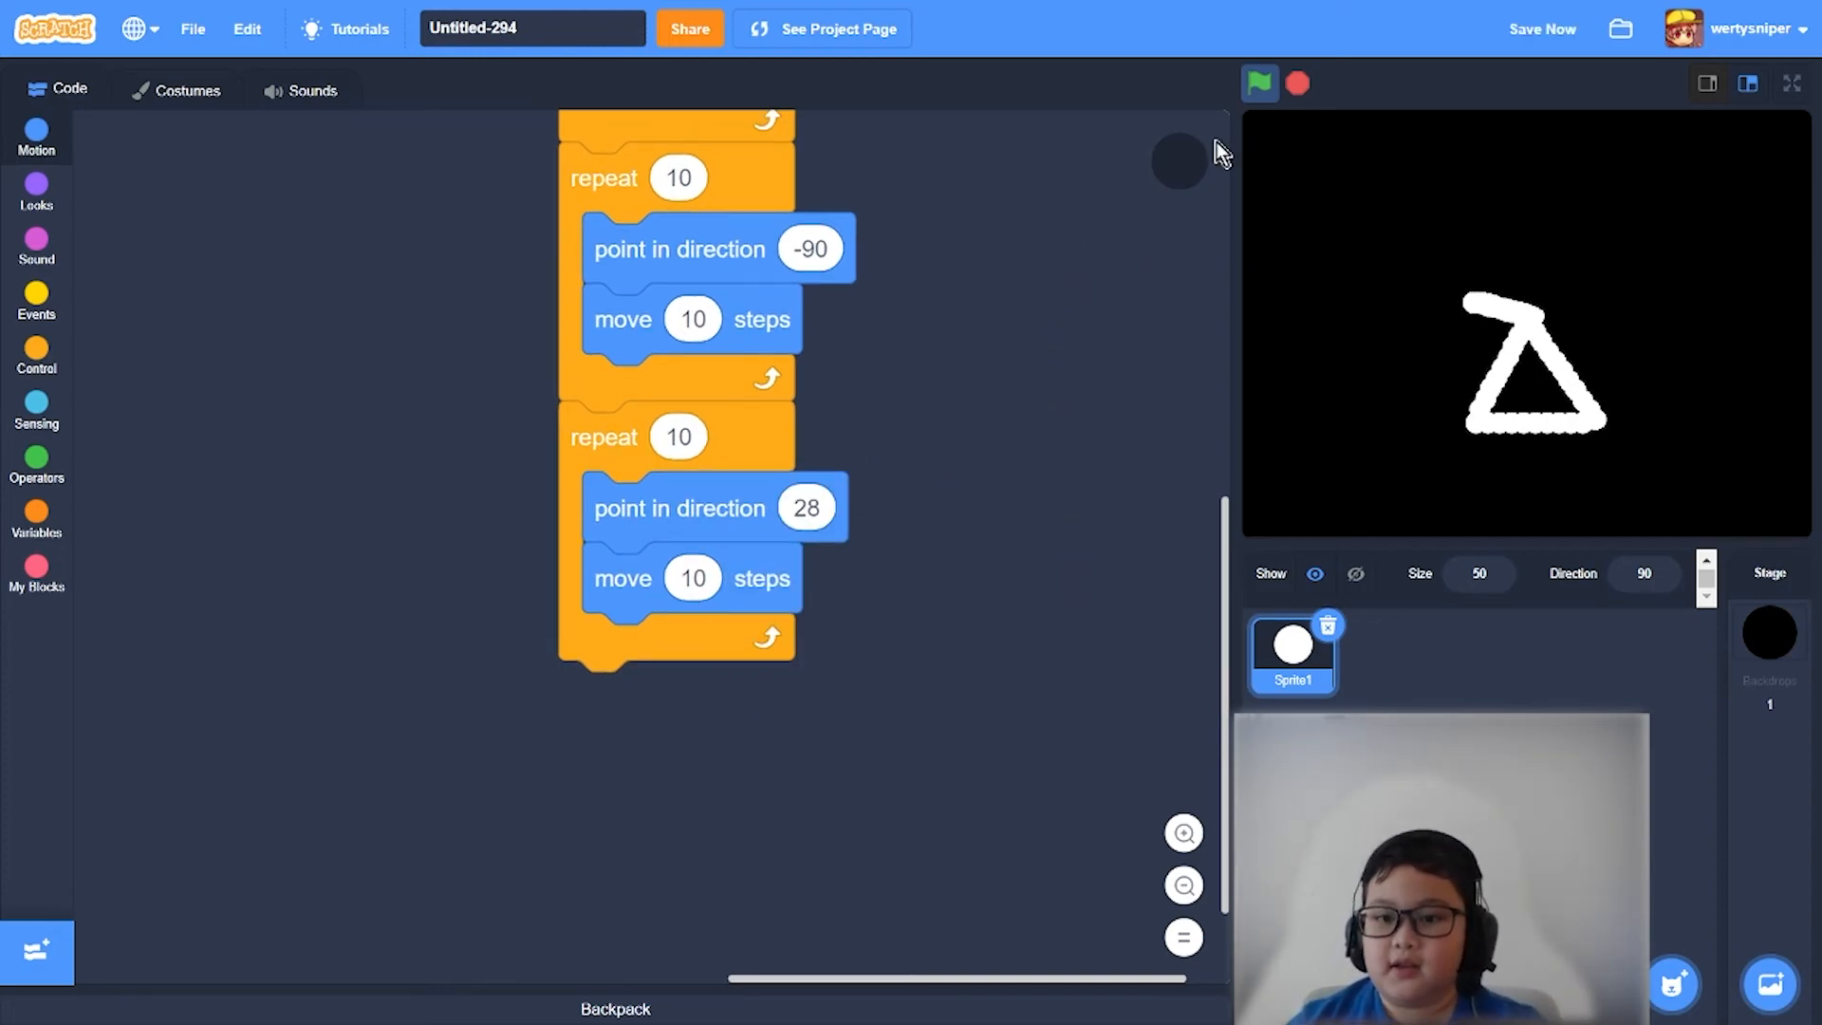
click(1260, 82)
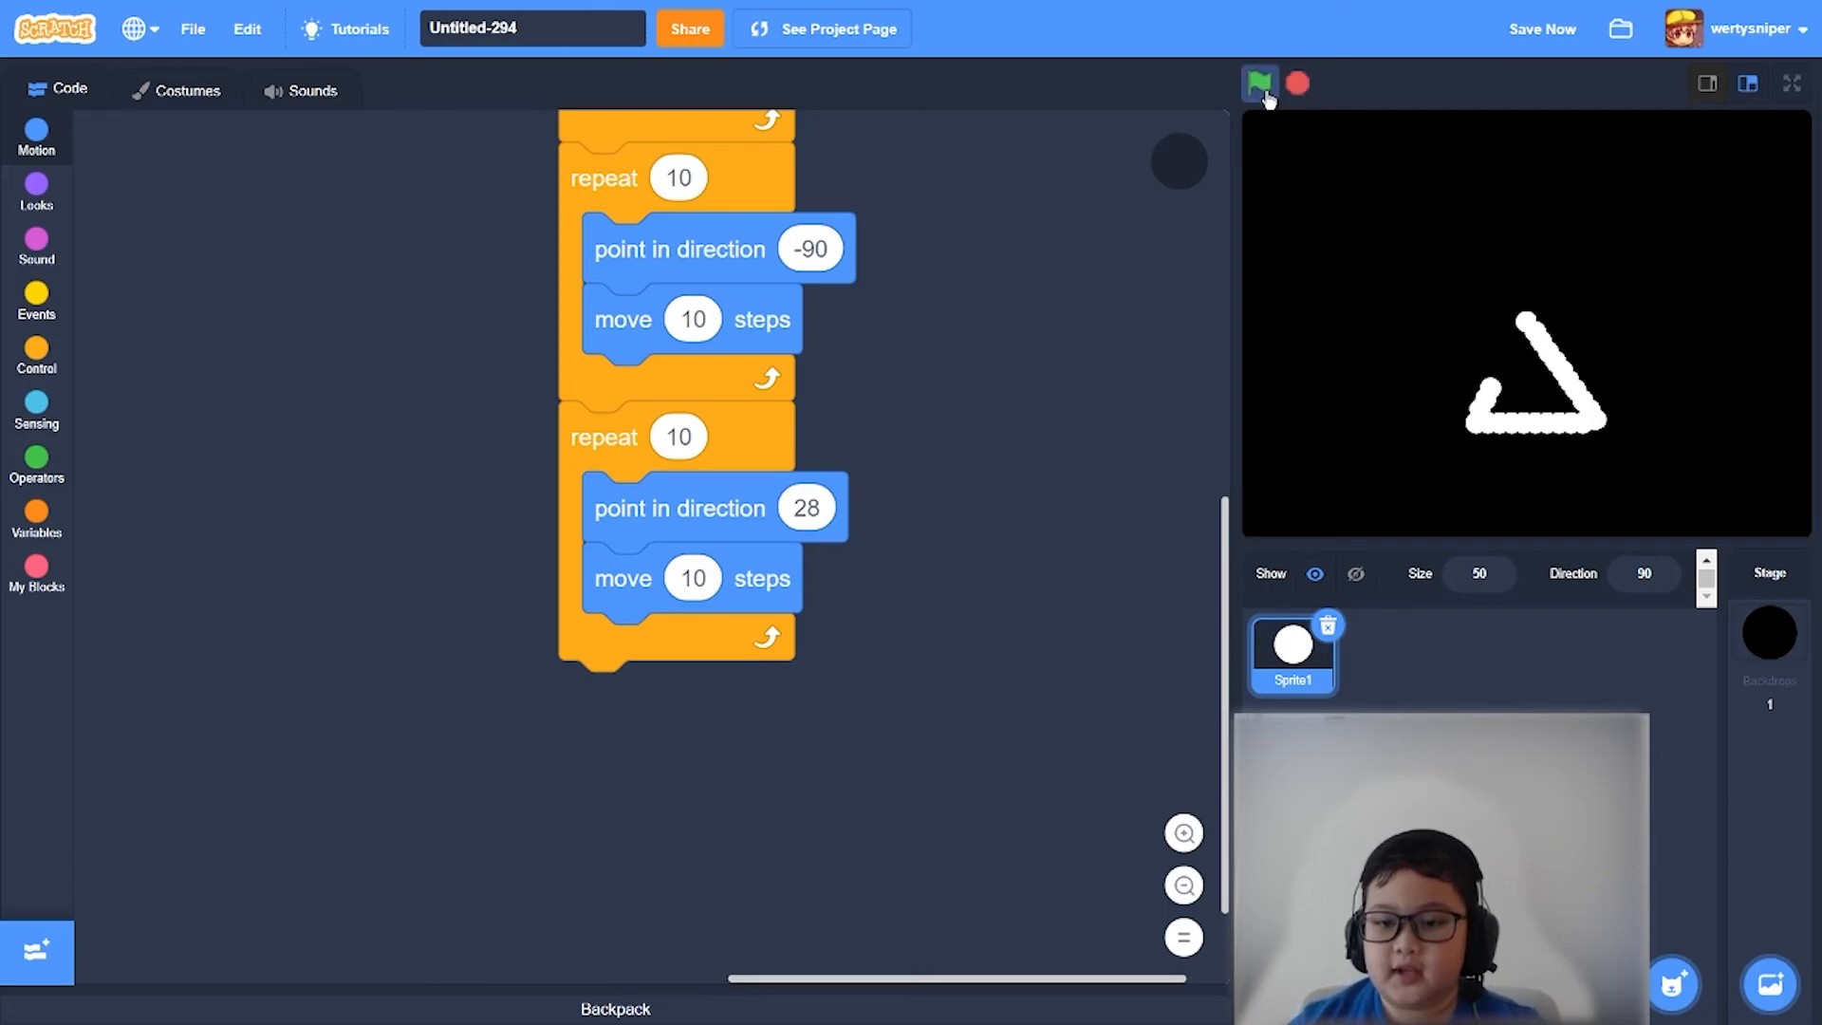
- Change the last repeat loop's move from 10 to 8 steps, test-run, and save
click(698, 578)
text(1)
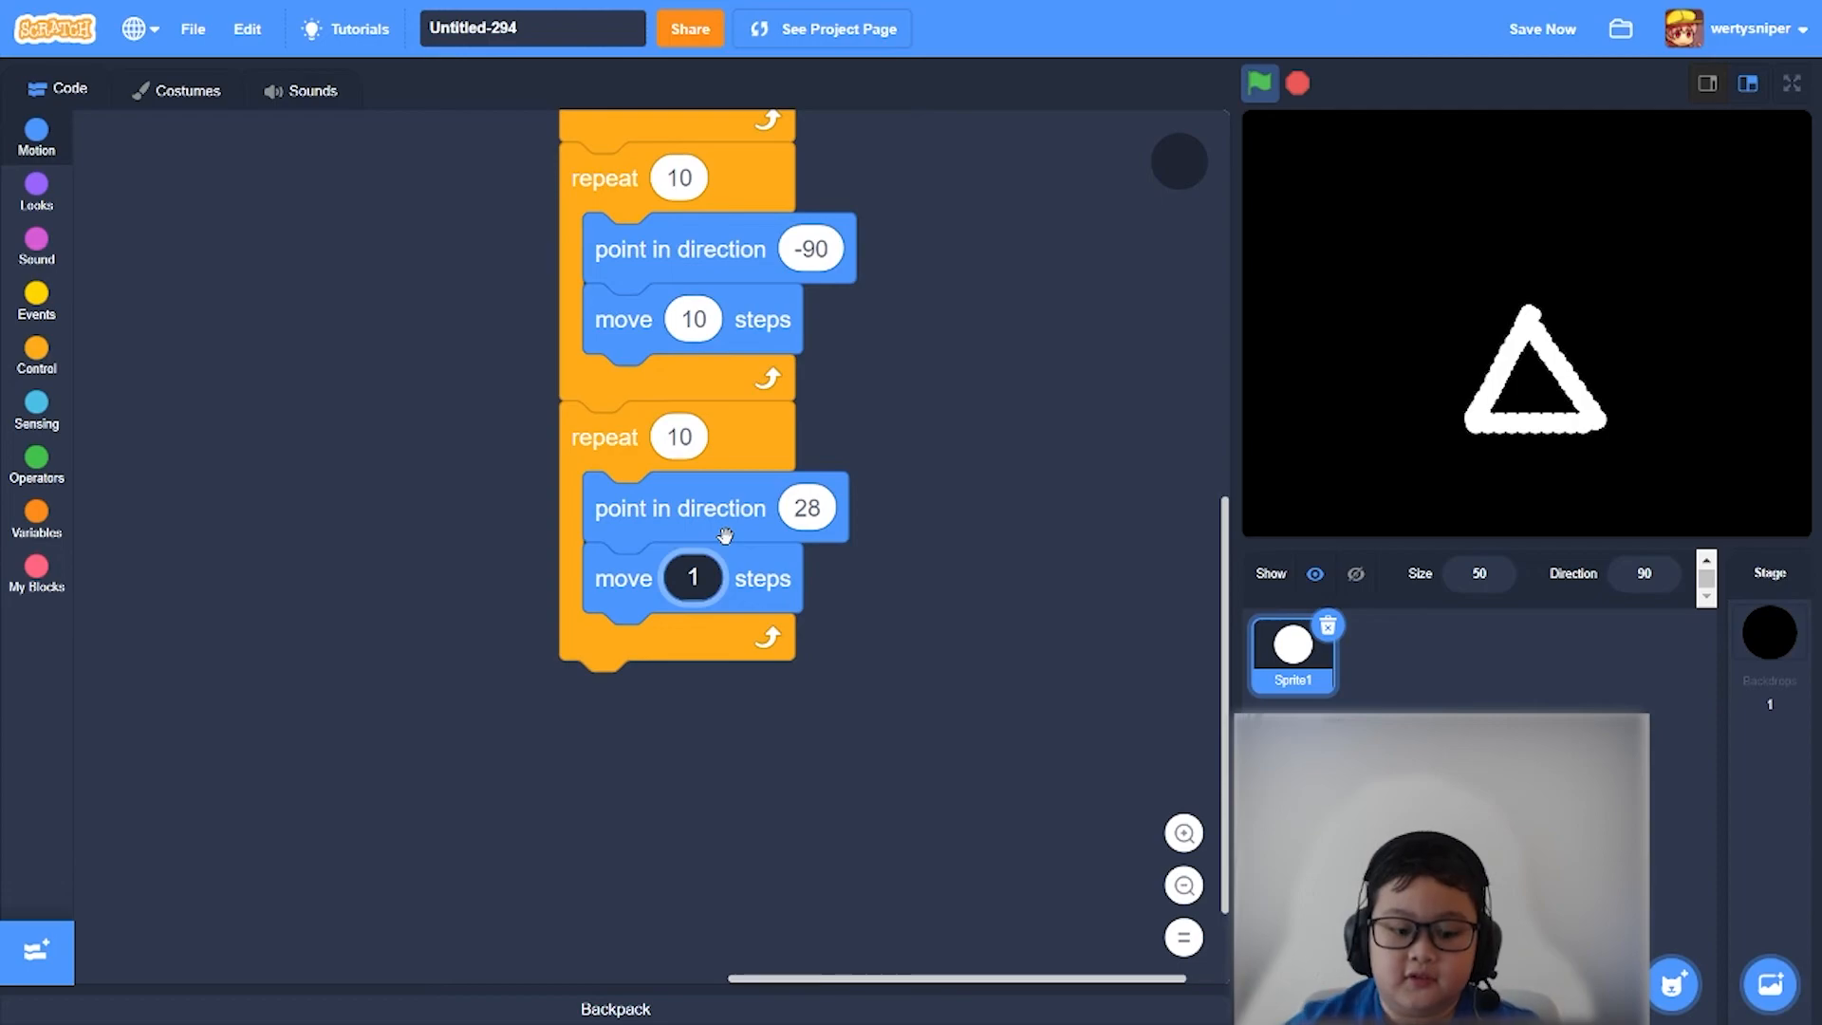
text(8)
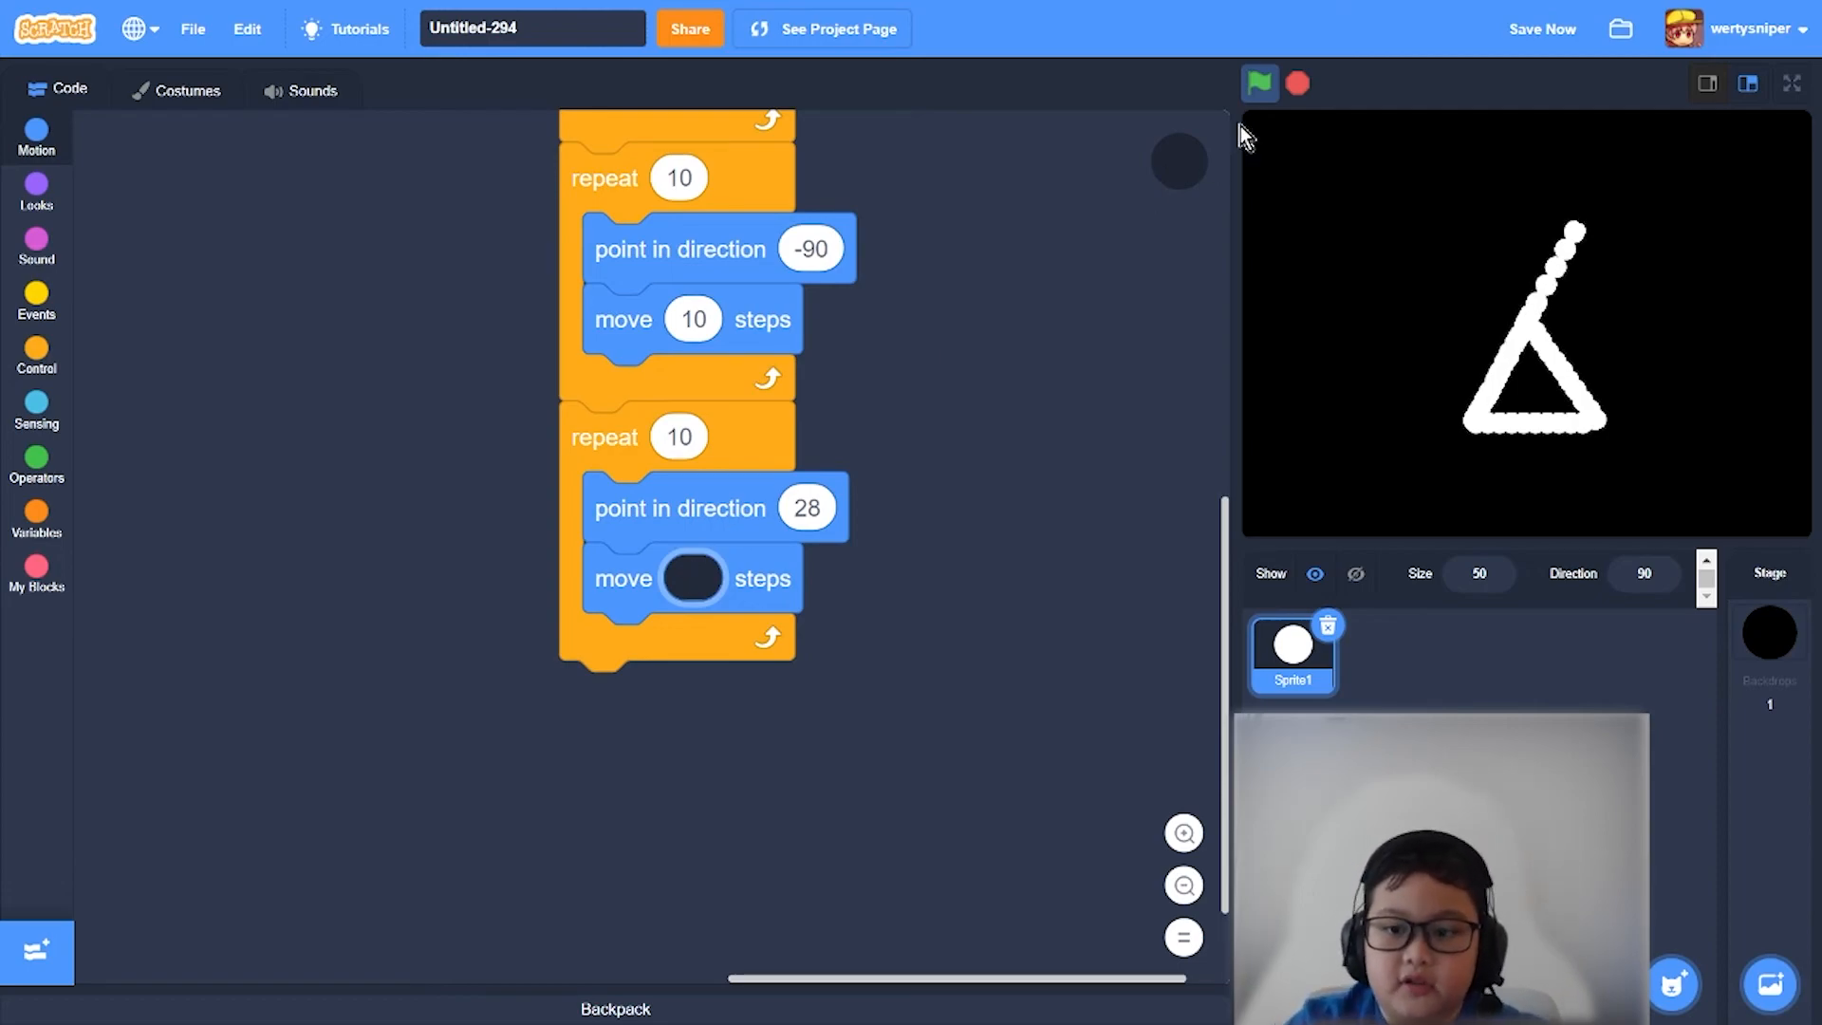
click(1259, 84)
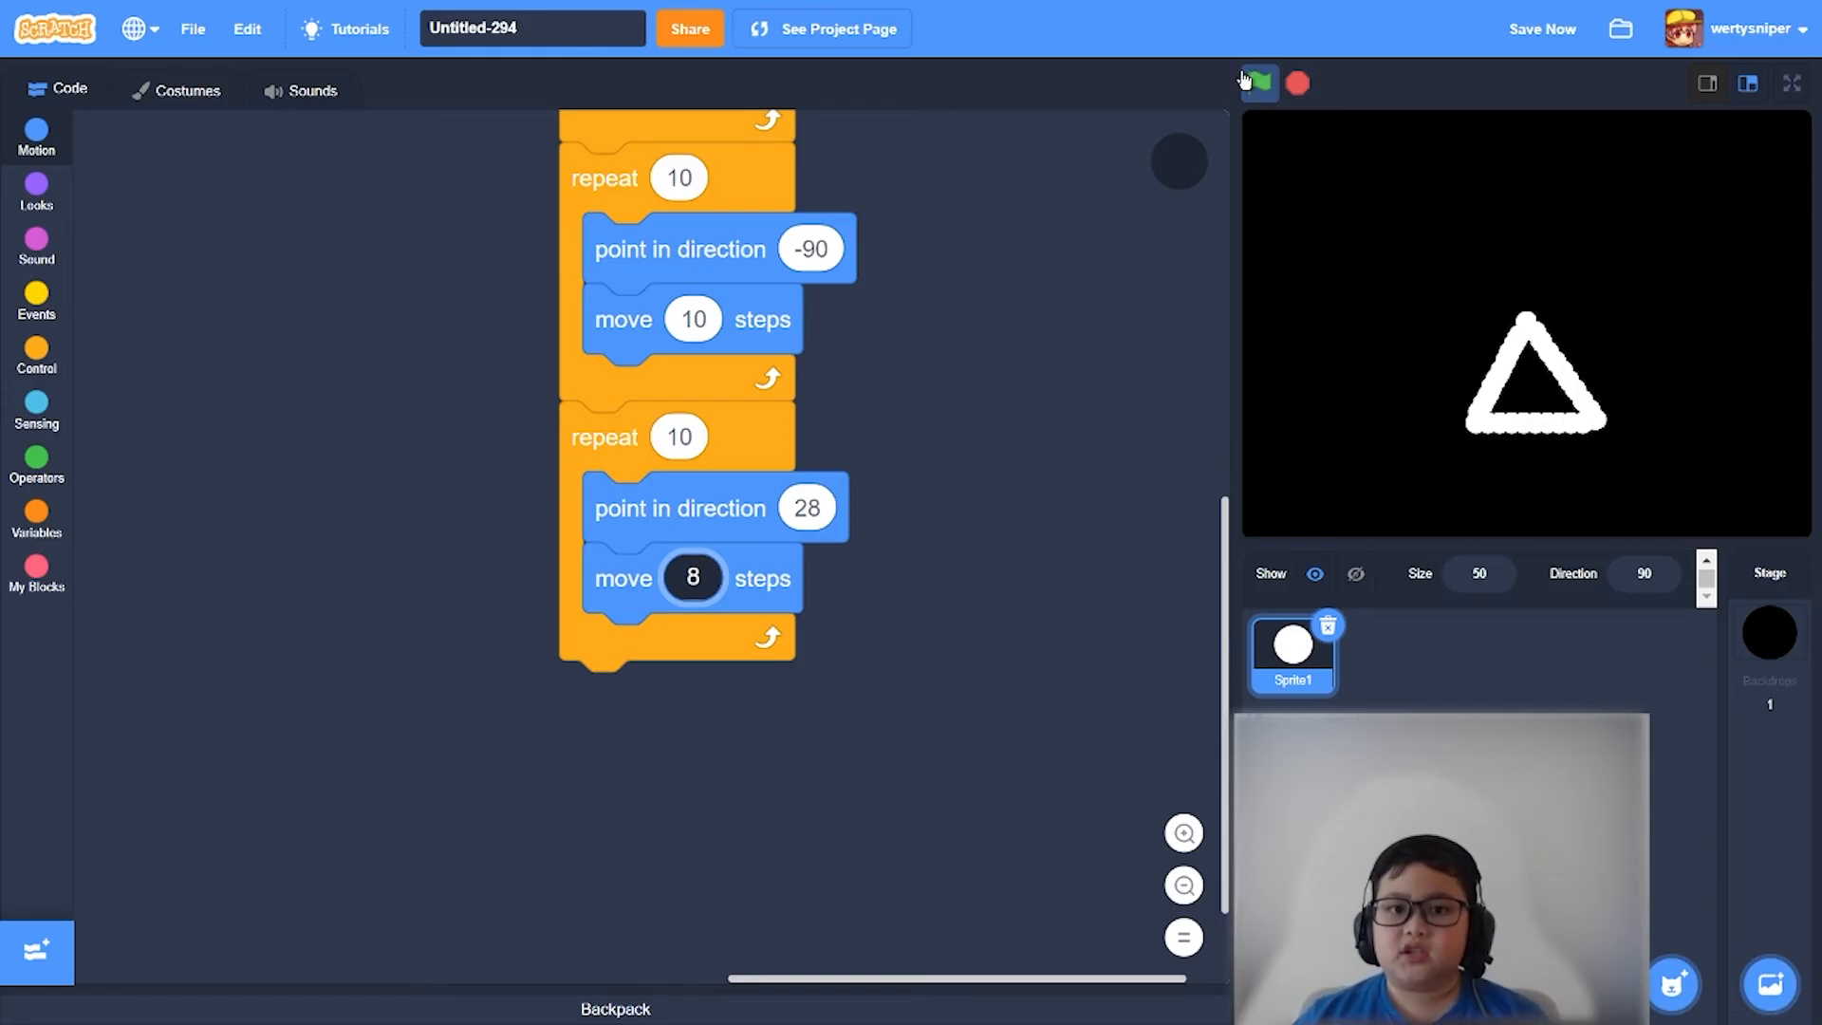
scroll(997, 427, left, 5)
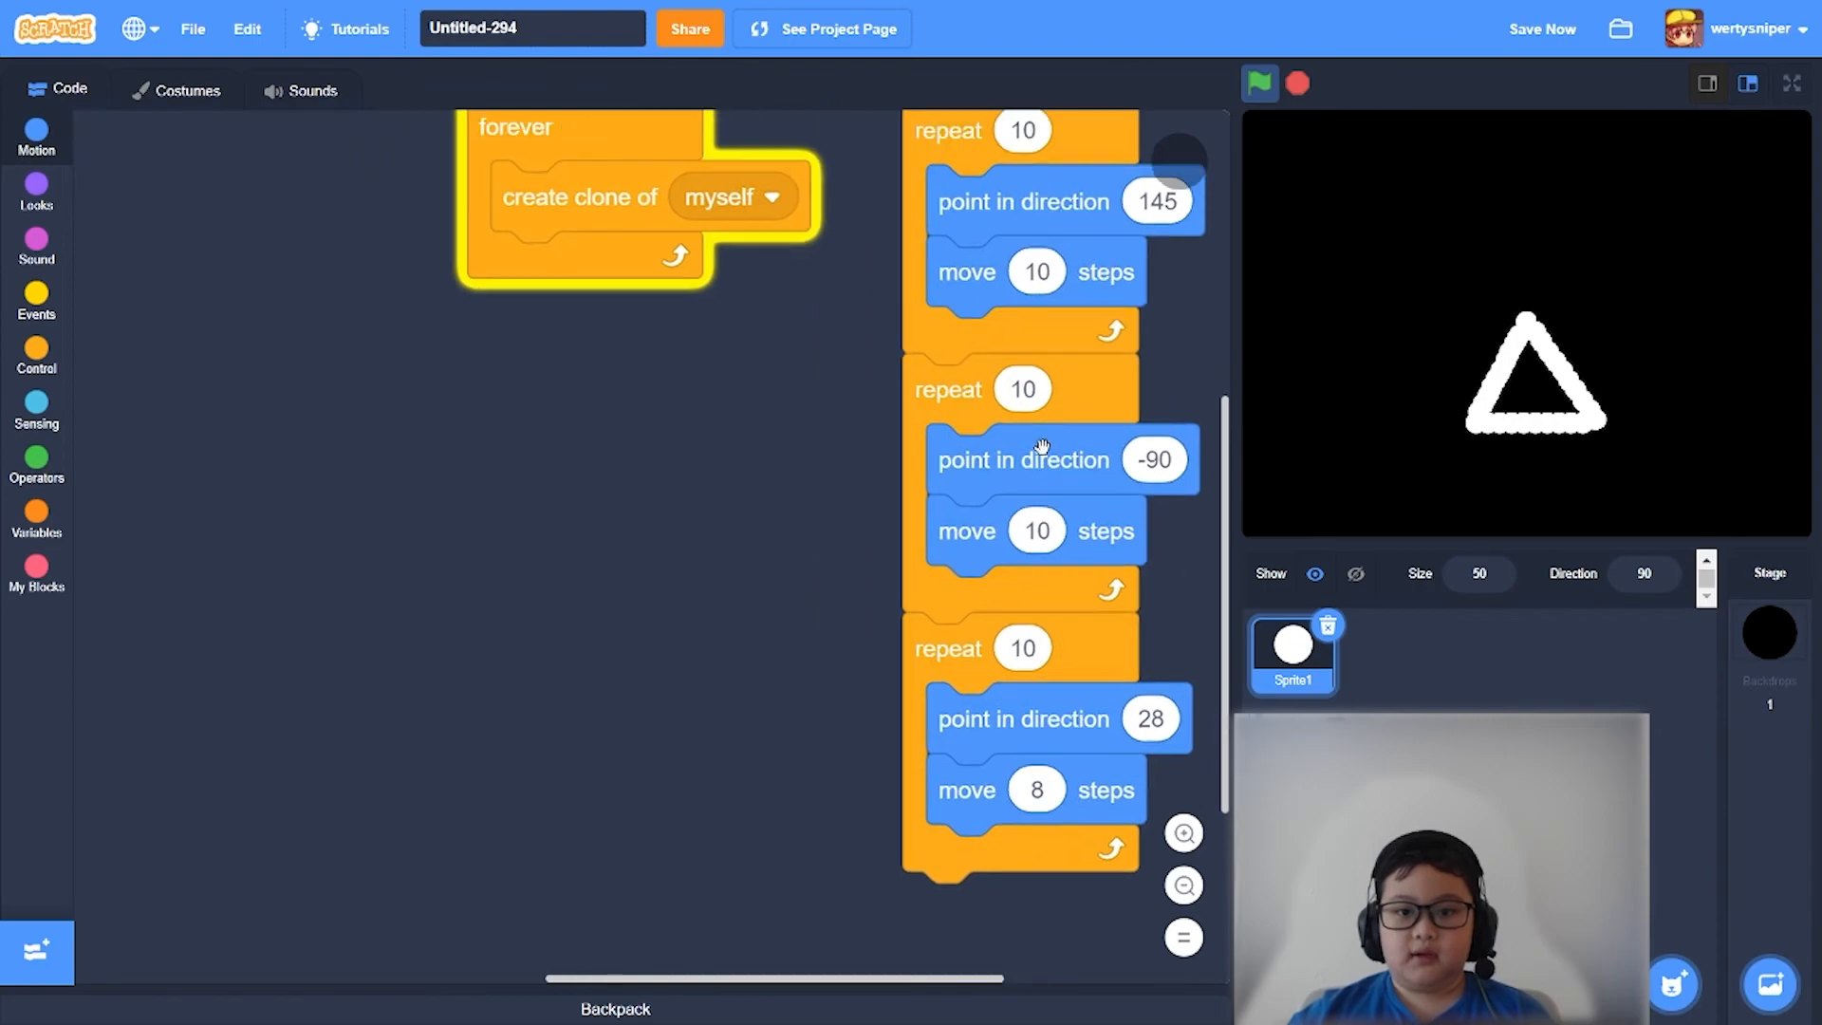
click(1542, 29)
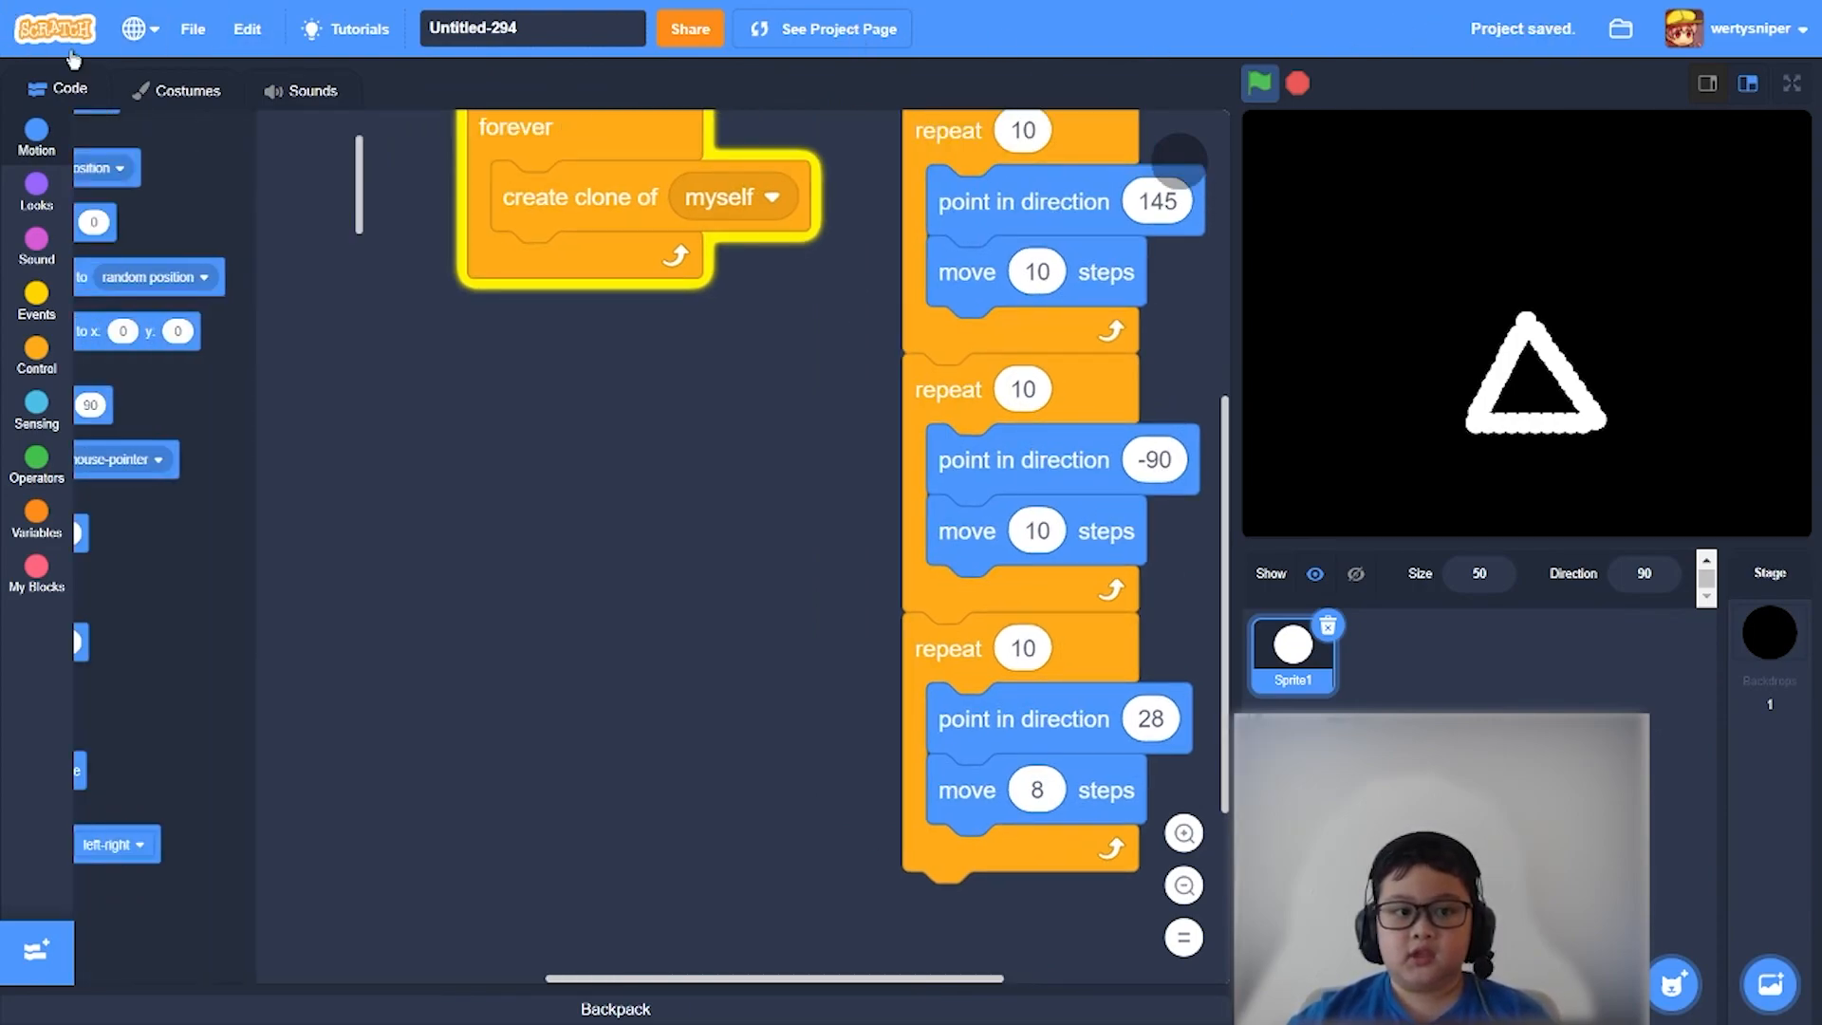
- Save the project as a separate copy via the File menu
click(194, 28)
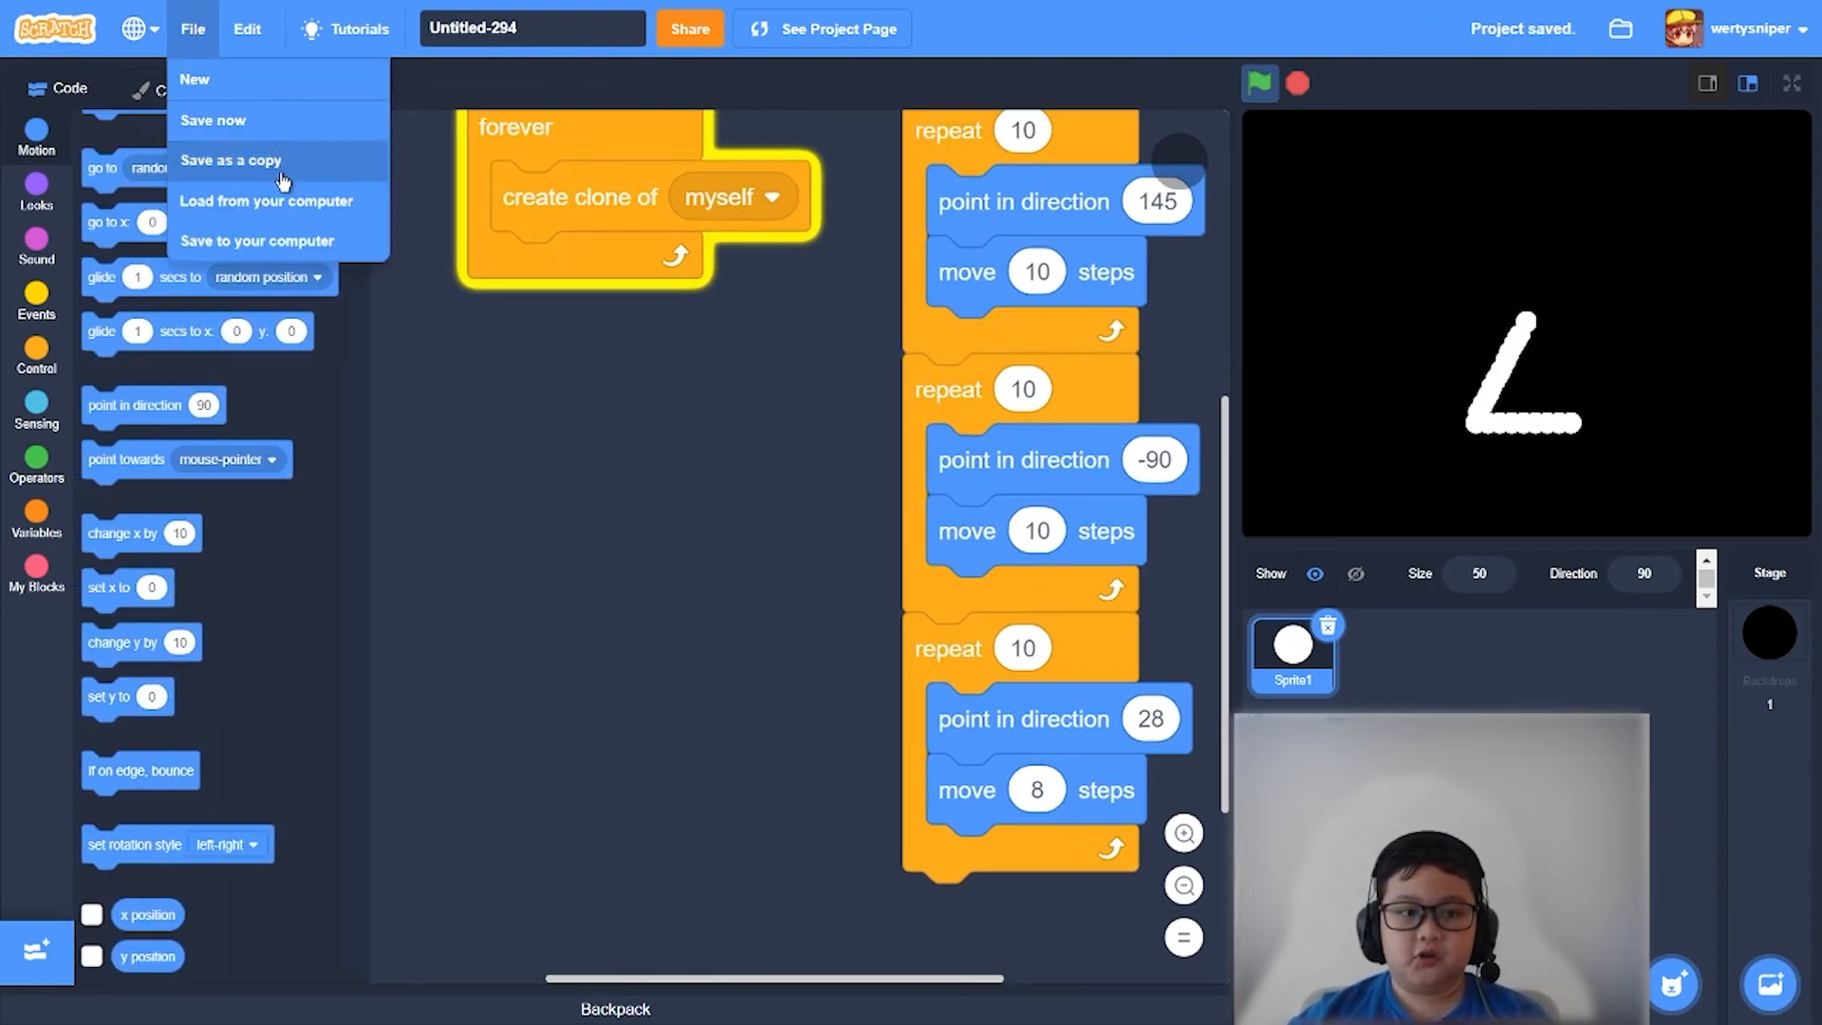
click(231, 160)
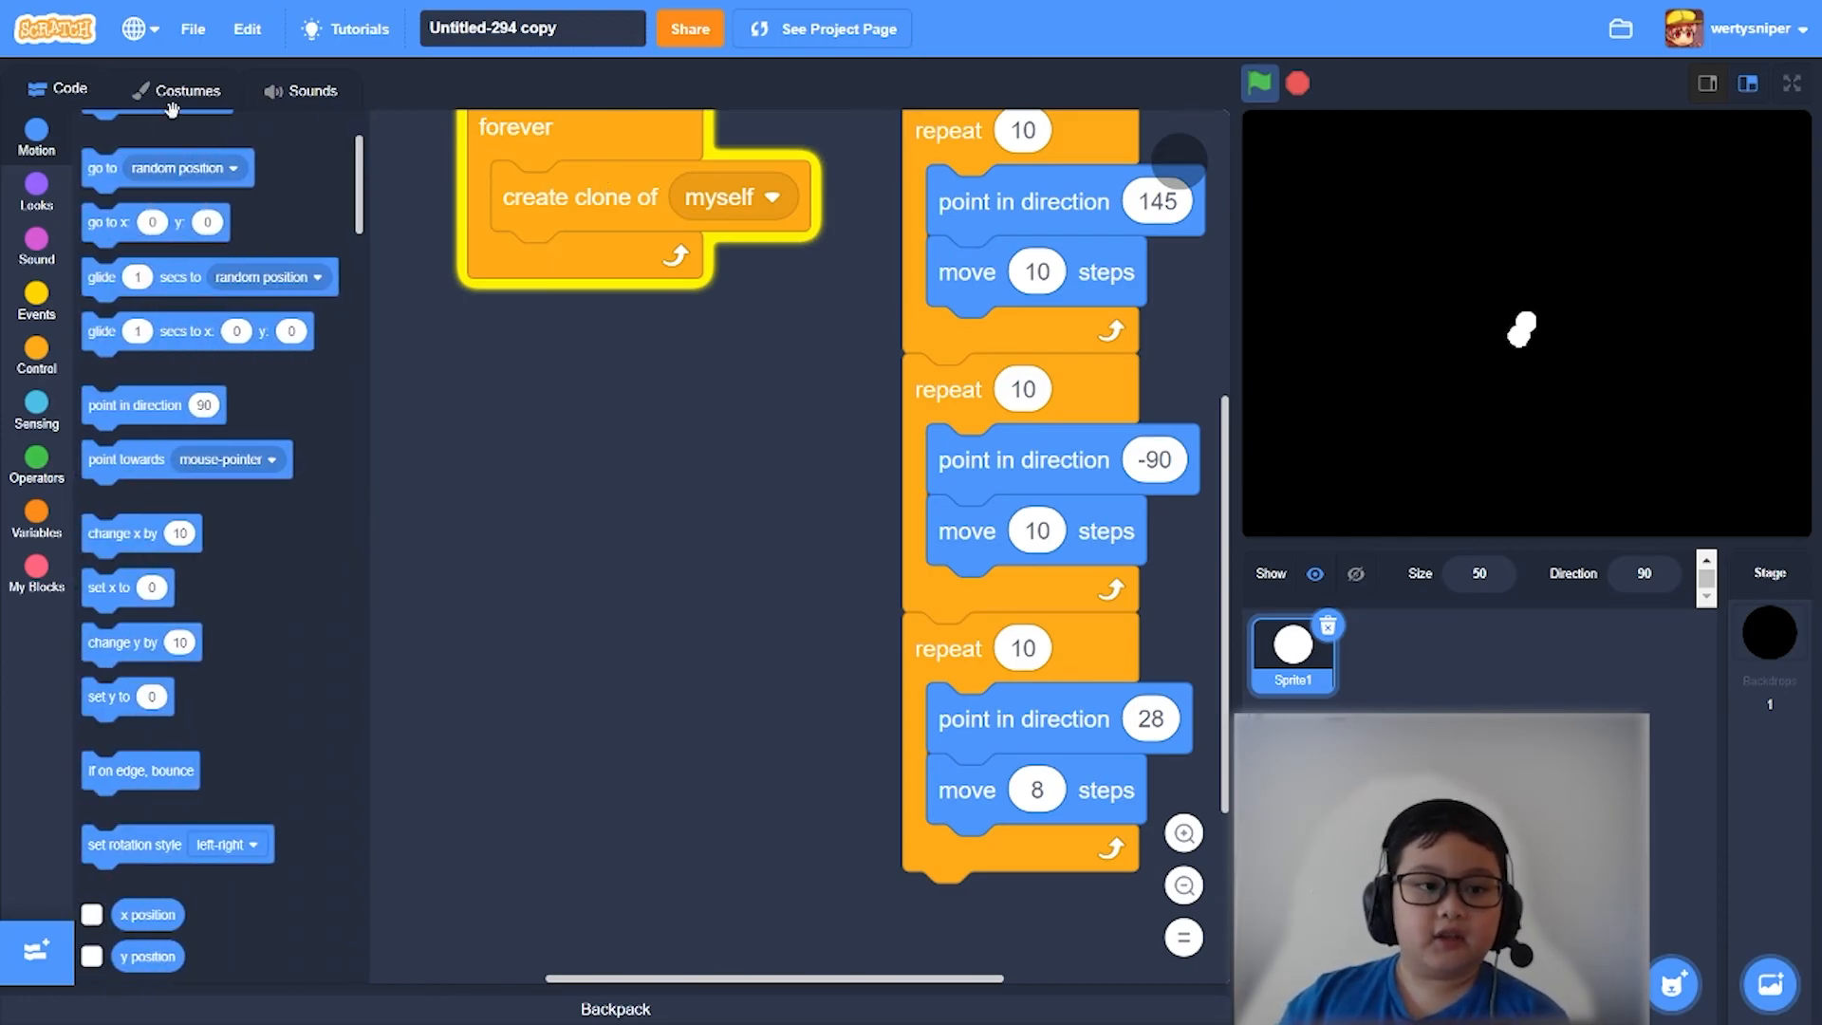
- Recolour the costume's white circle red by setting Fill saturation to 100
click(170, 97)
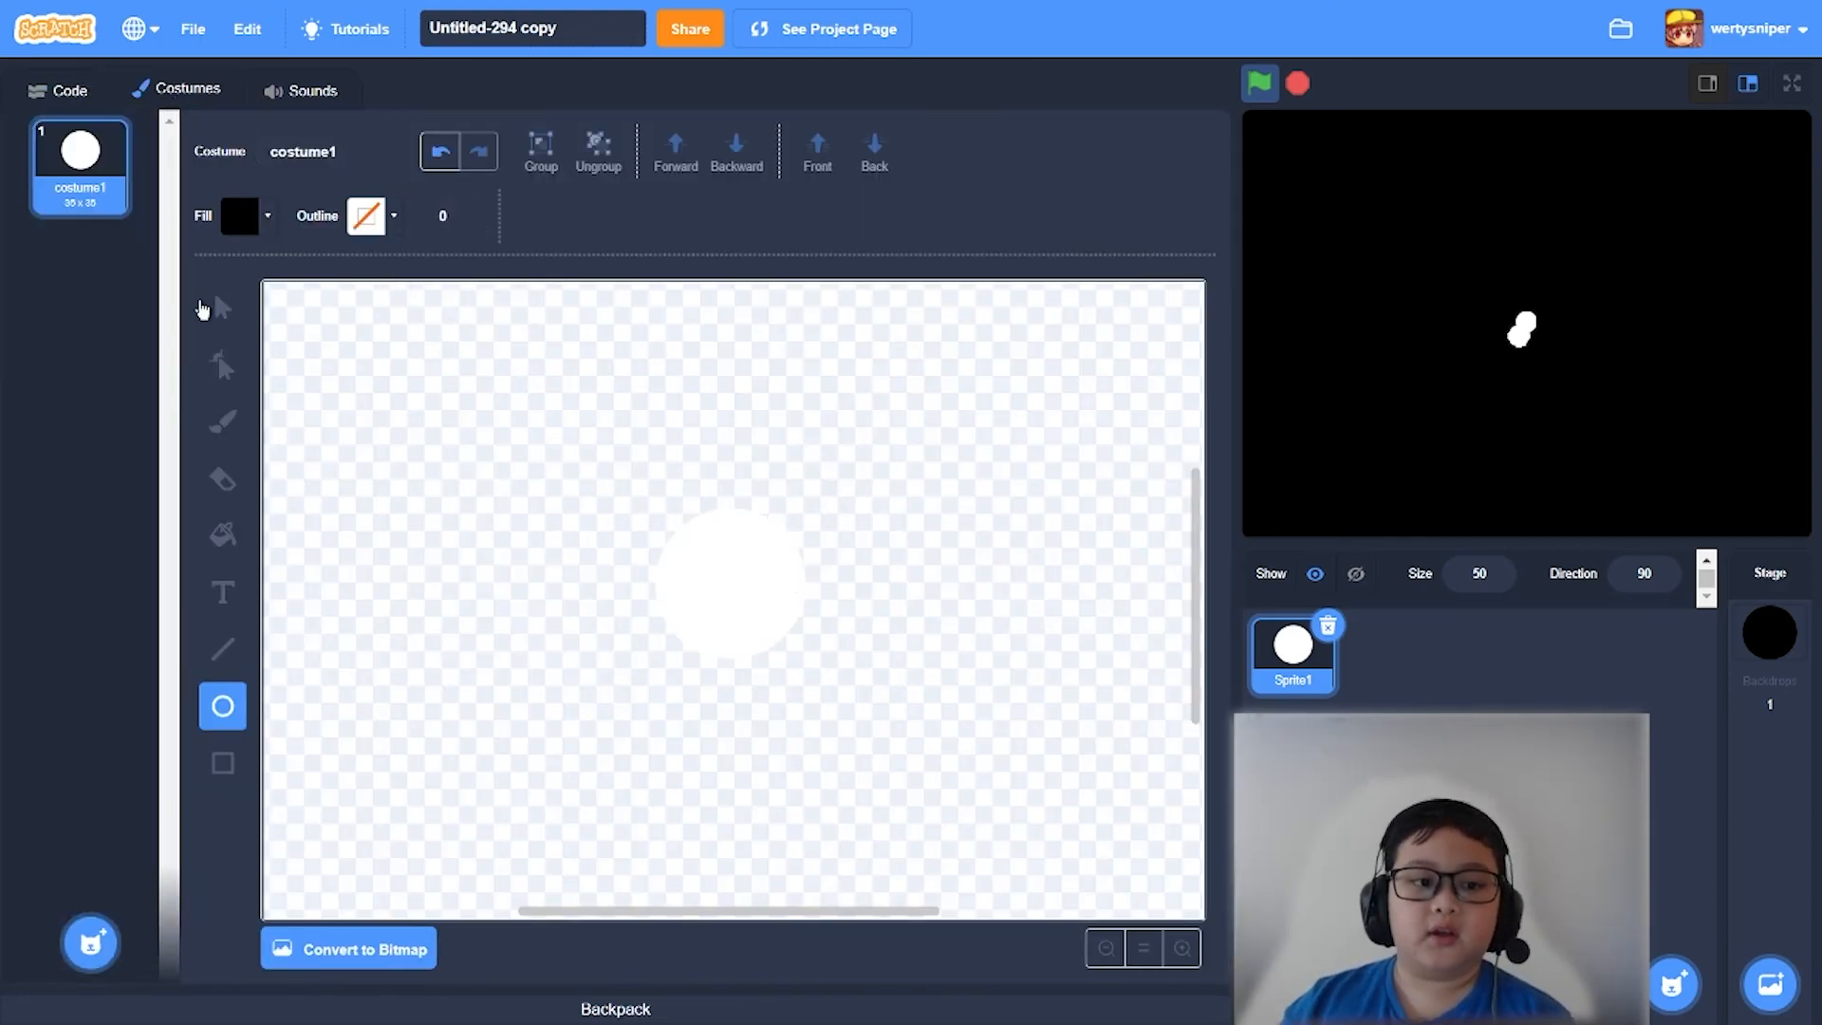
click(726, 584)
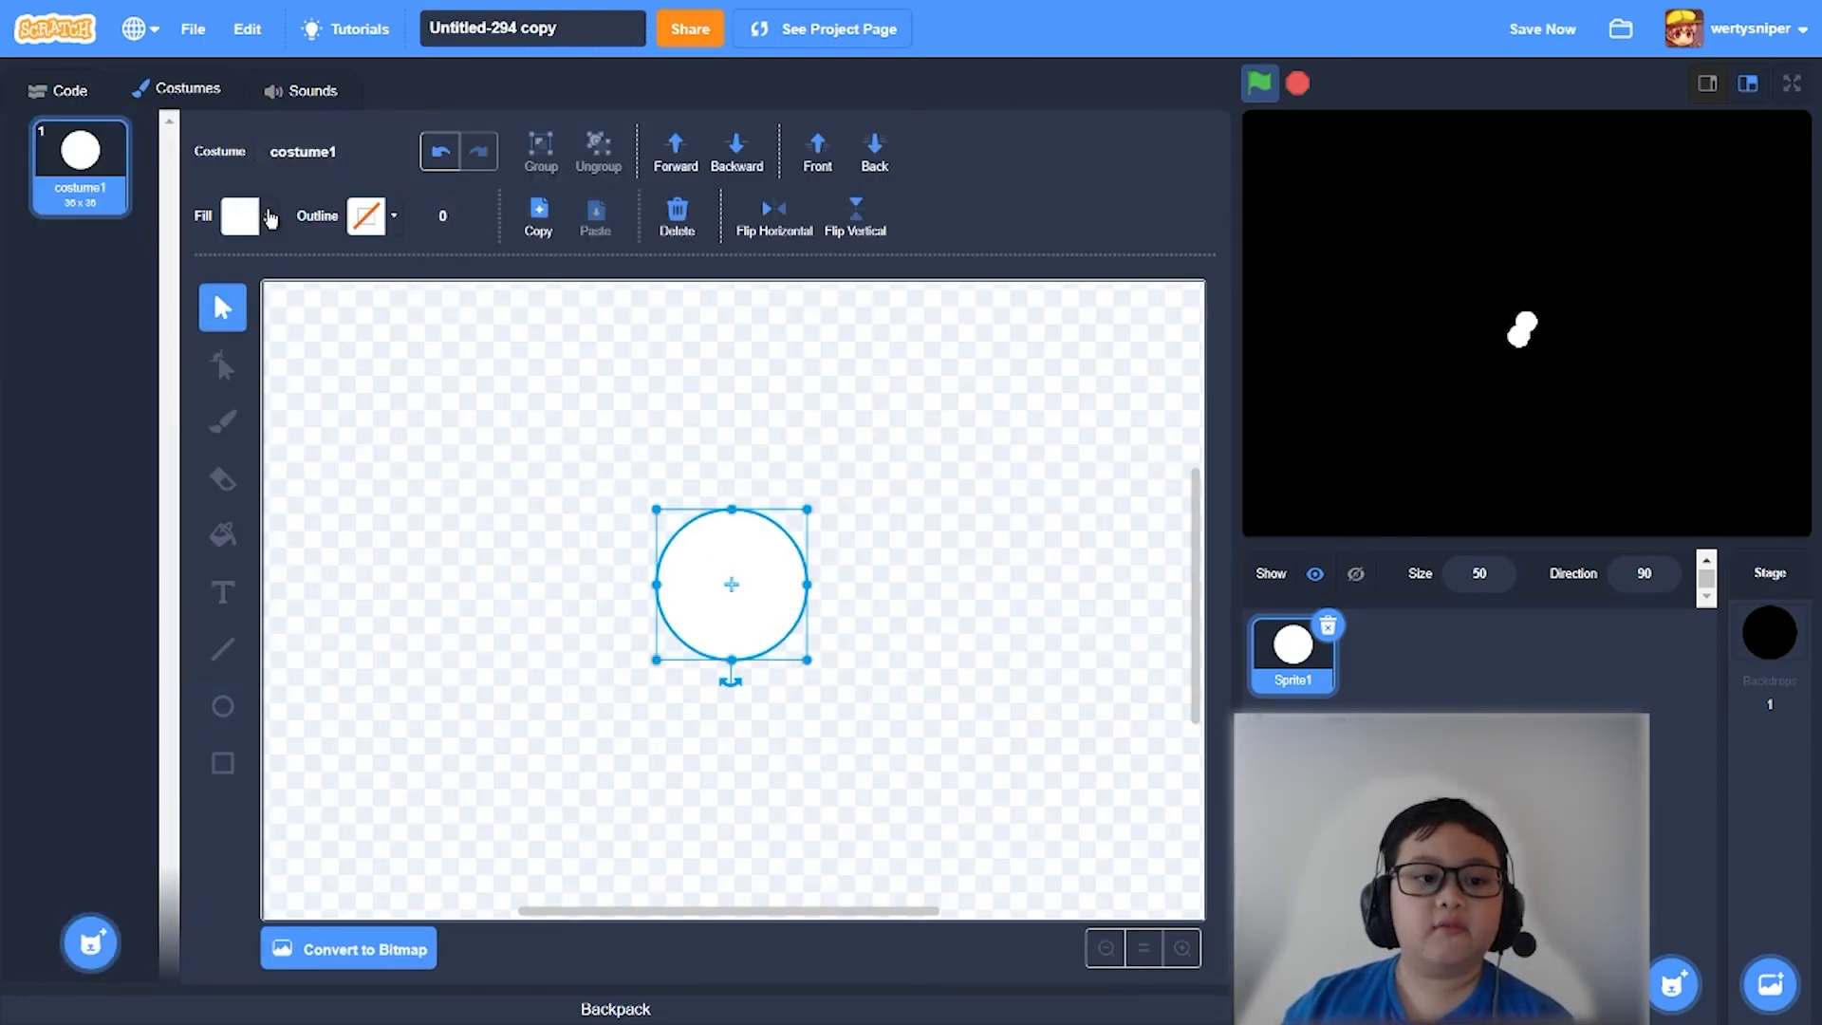
click(240, 215)
drag(154, 419, 302, 418)
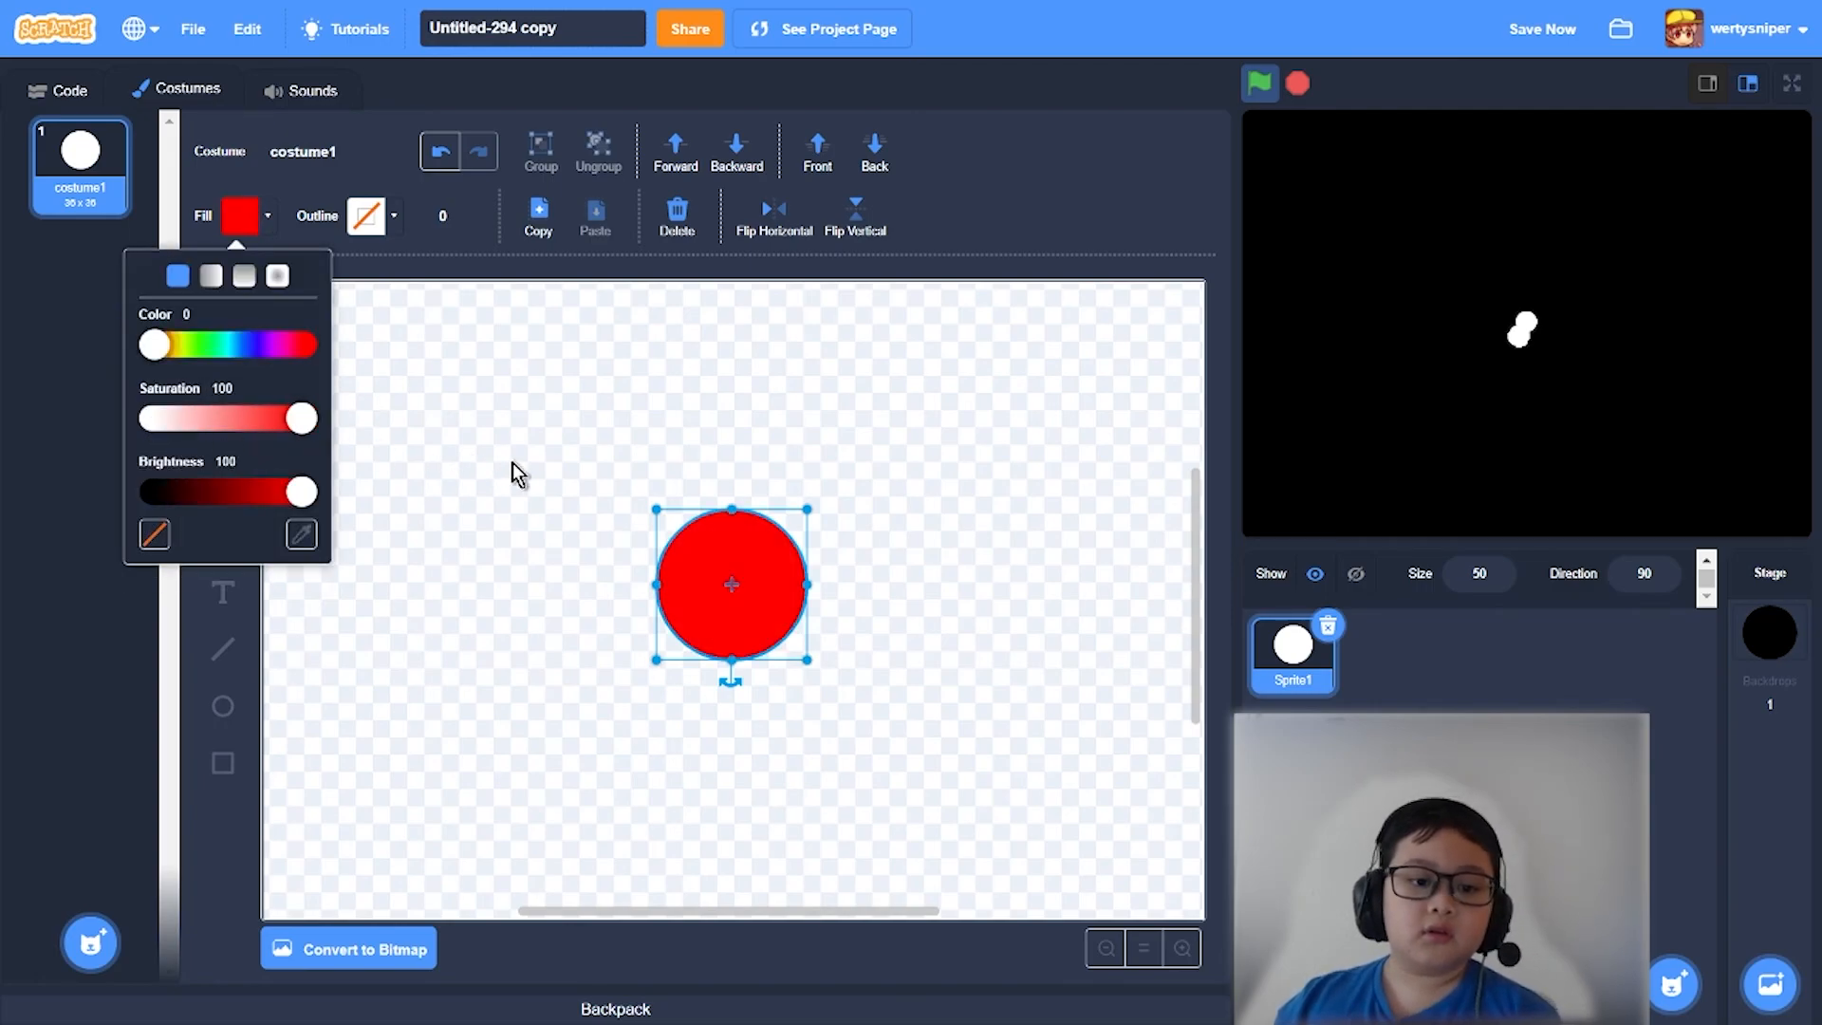
click(513, 462)
- Assemble a forever loop in the scripts area, discarding the unneeded green-flag hat
click(69, 90)
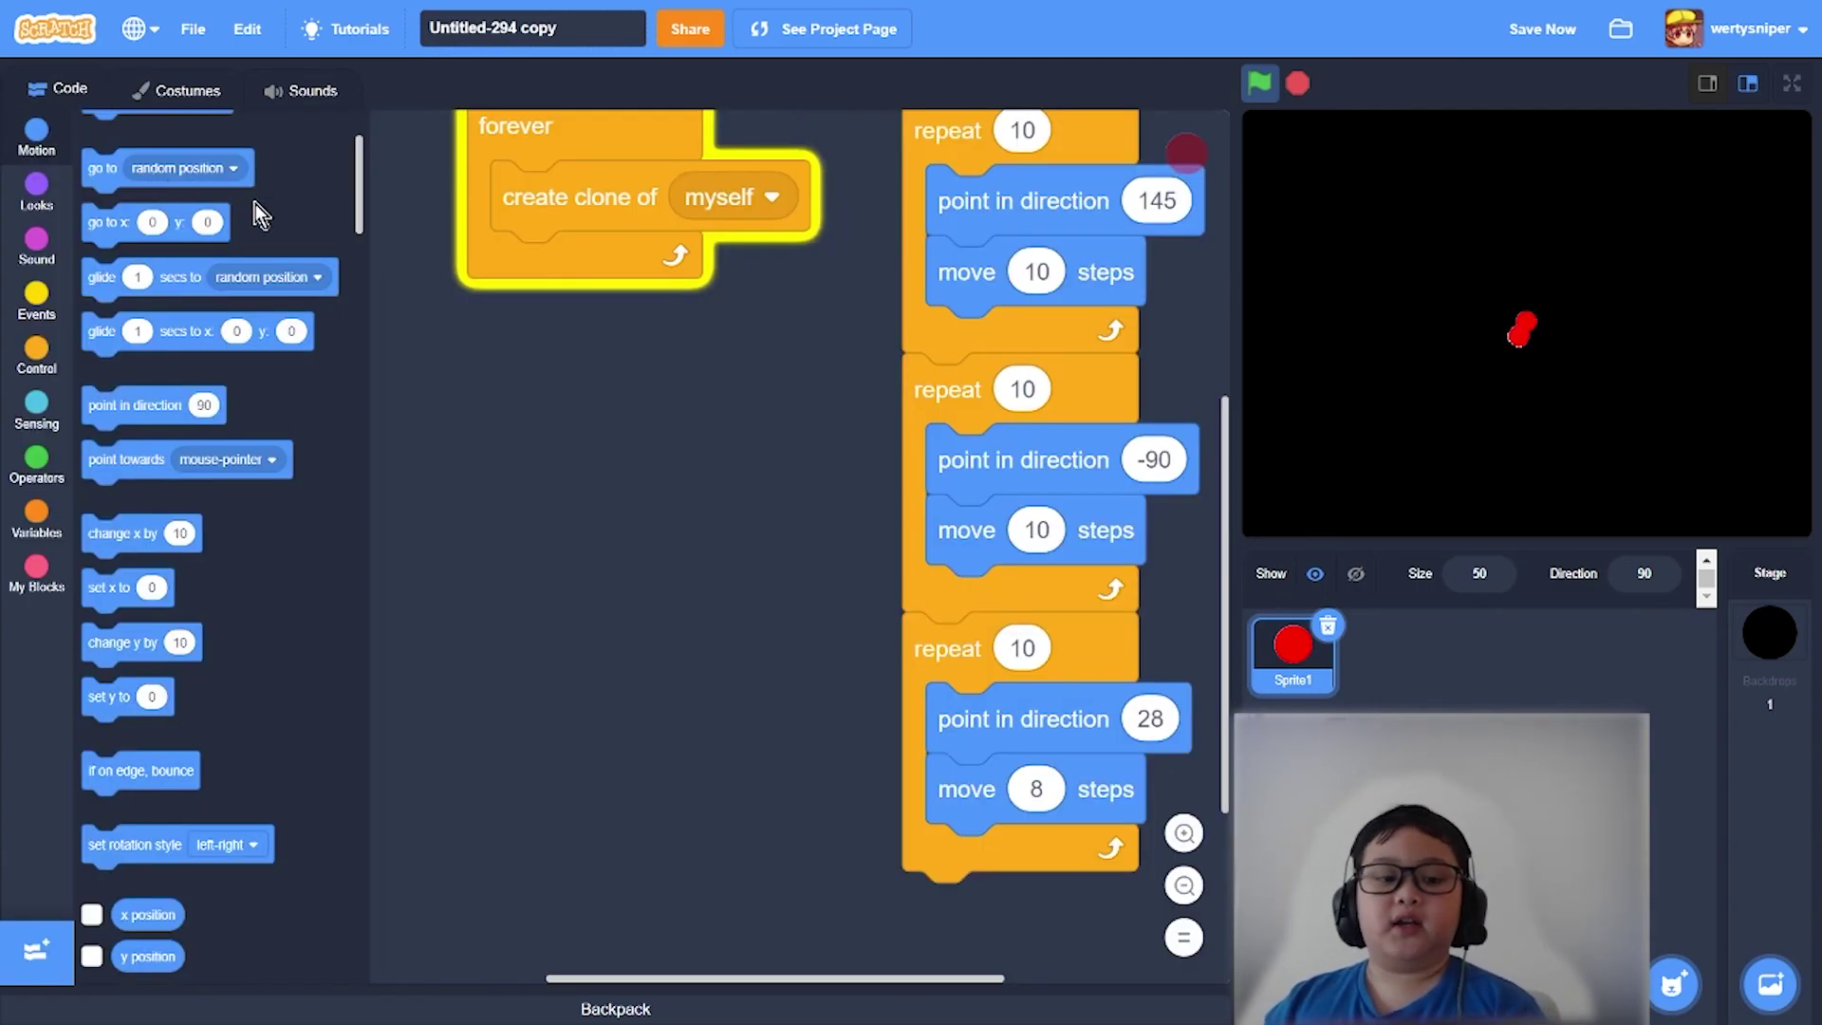
click(28, 350)
scroll(160, 243, up, 5)
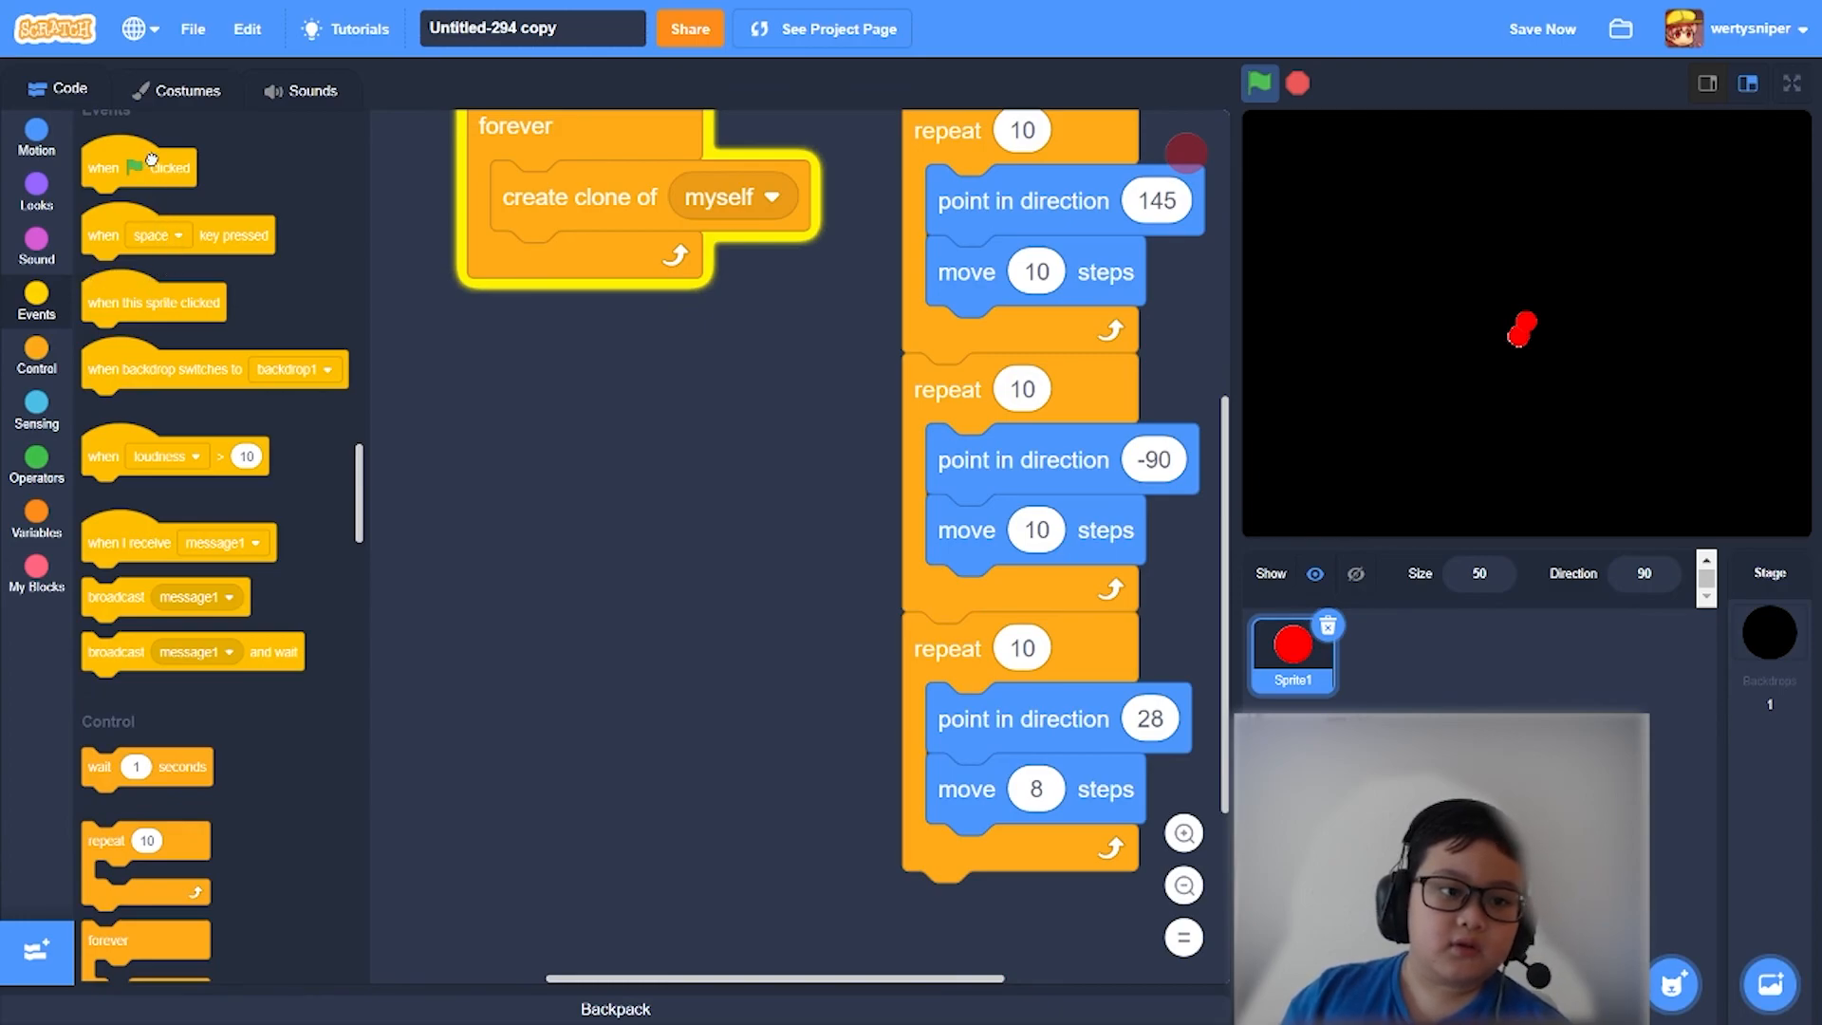
drag(143, 167, 614, 356)
scroll(214, 498, down, 5)
mouse_move(114, 544)
mouse_down()
mouse_move(276, 545)
mouse_move(612, 470)
mouse_move(214, 513)
mouse_up()
drag(616, 395, 85, 307)
drag(172, 532, 649, 552)
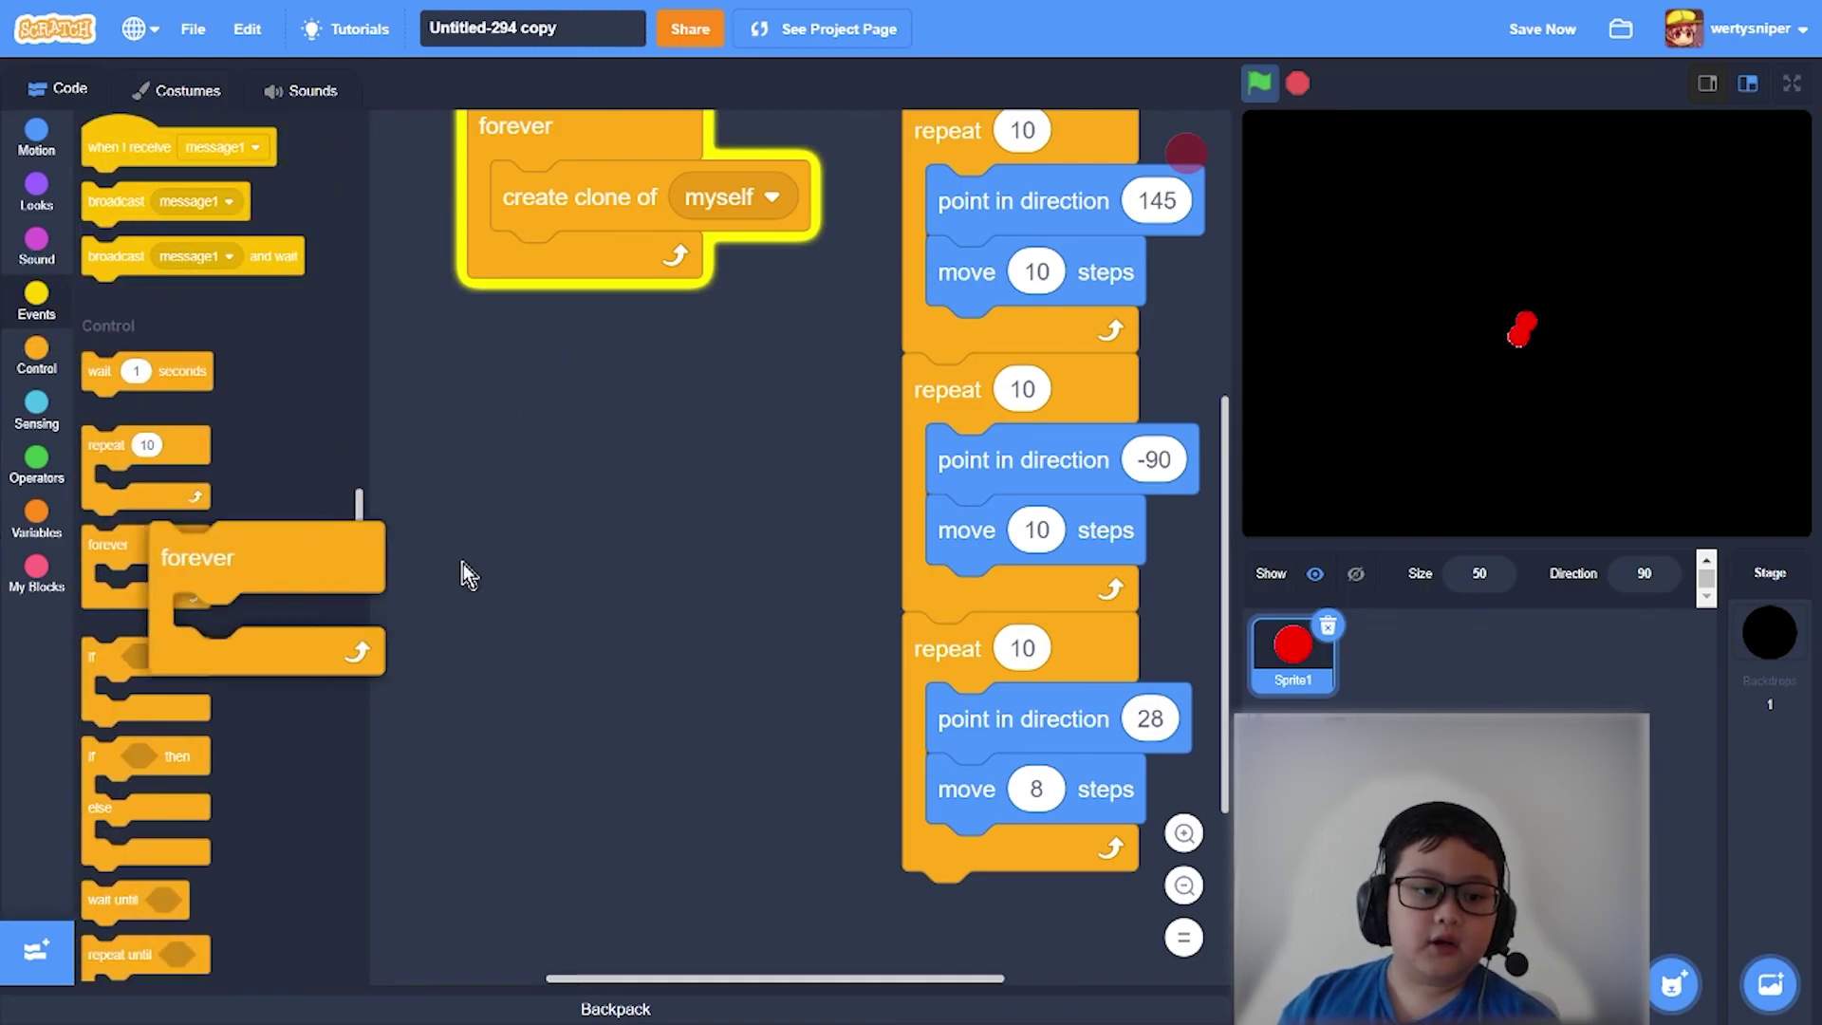
- Head the loop with 'when I start as a clone', add 'change color effect by 25', and run
click(35, 350)
scroll(199, 541, down, 5)
drag(130, 563, 599, 470)
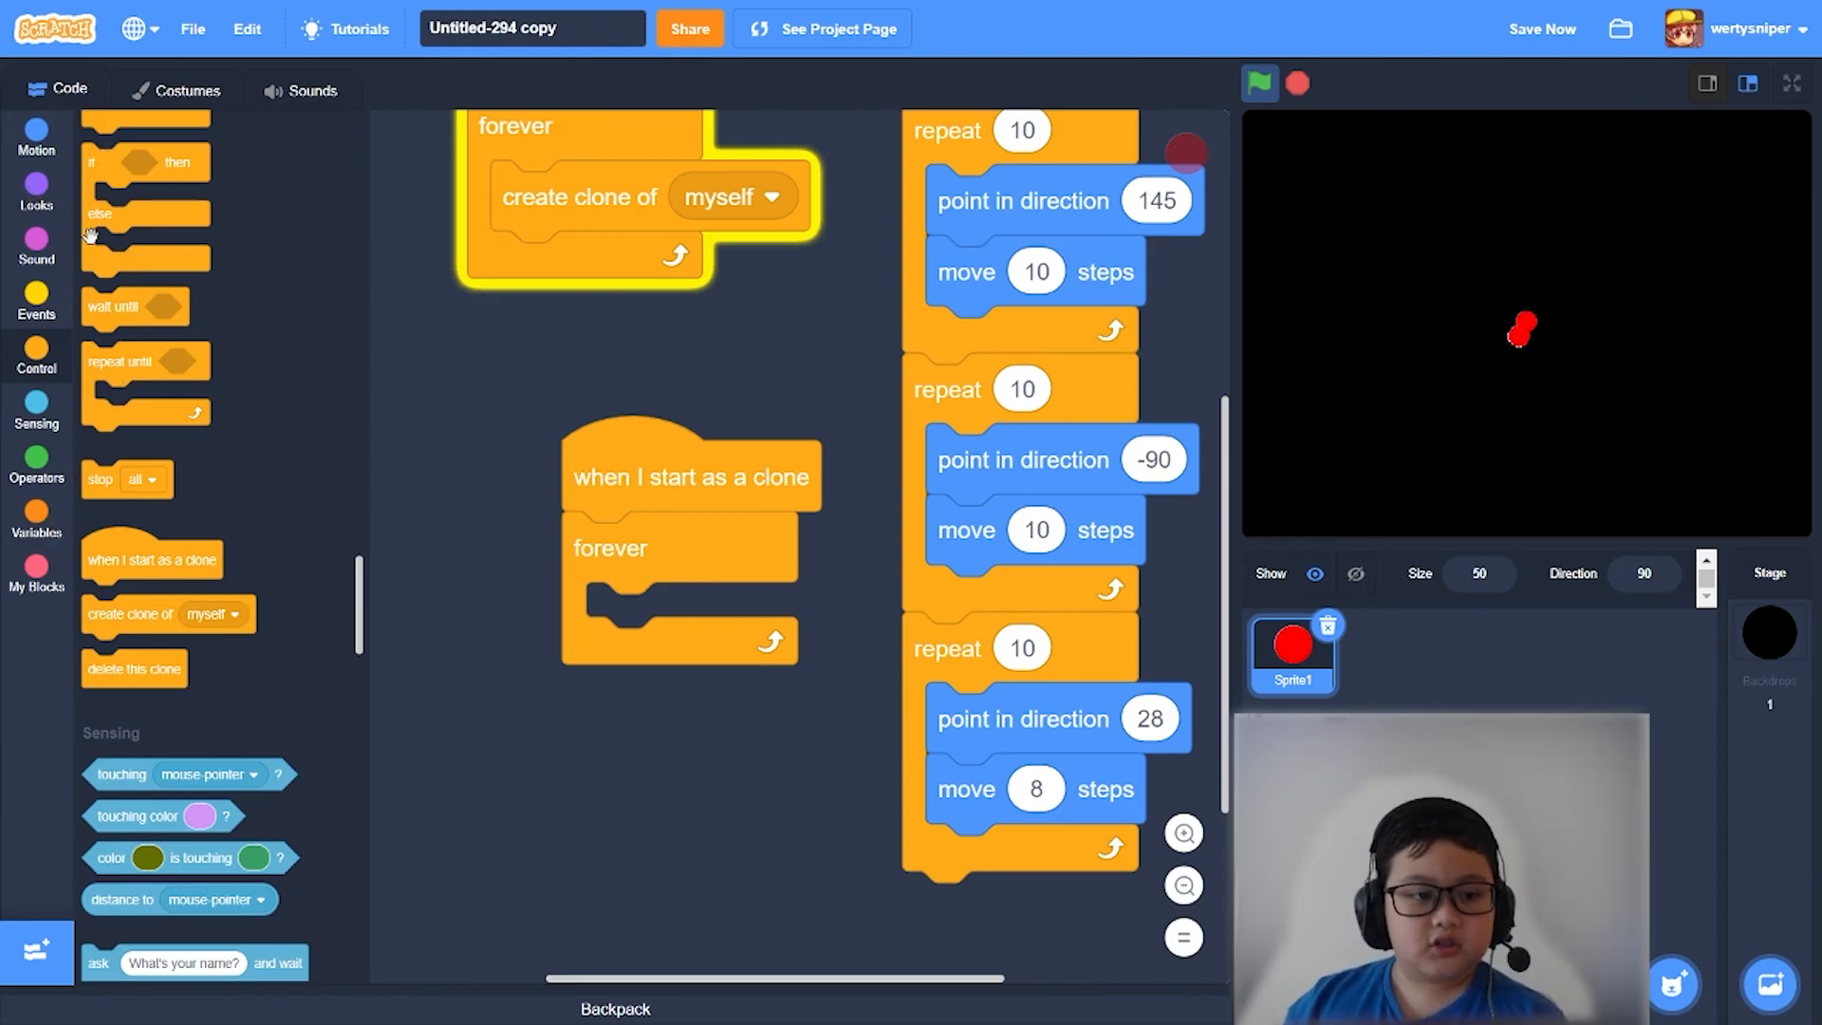
click(38, 192)
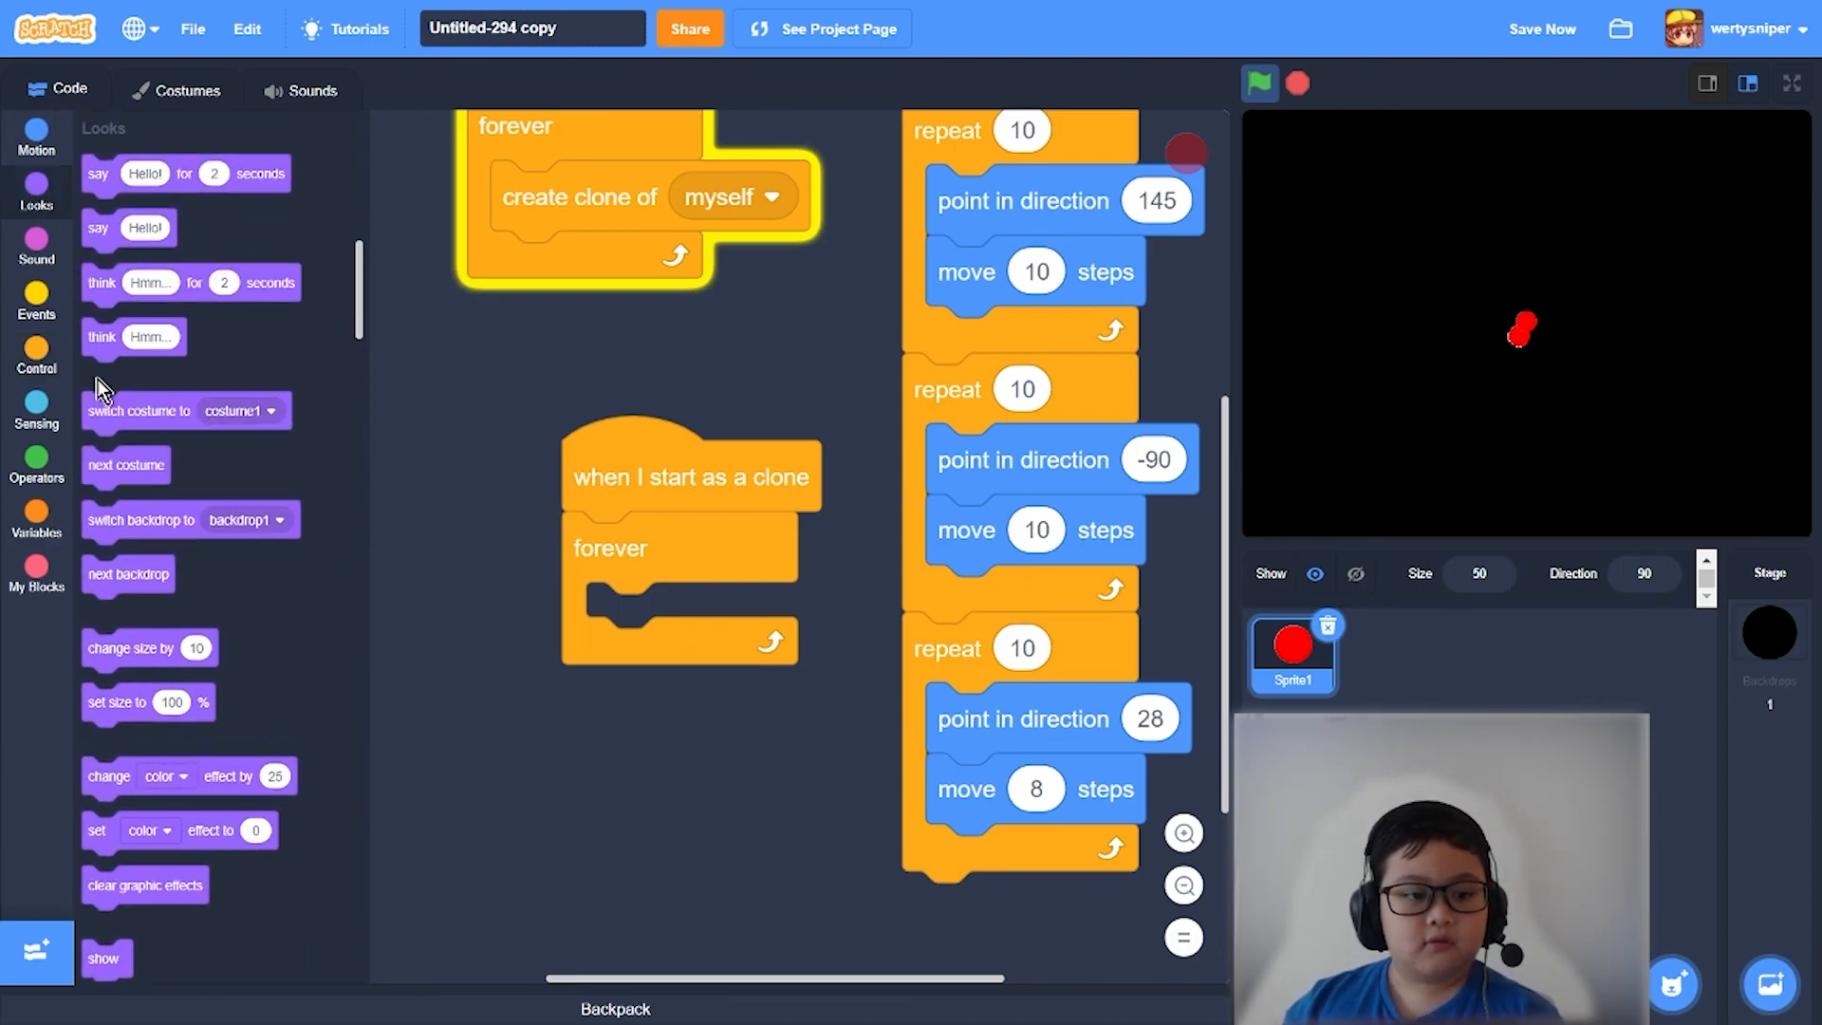
scroll(166, 394, down, 3)
scroll(167, 393, down, 2)
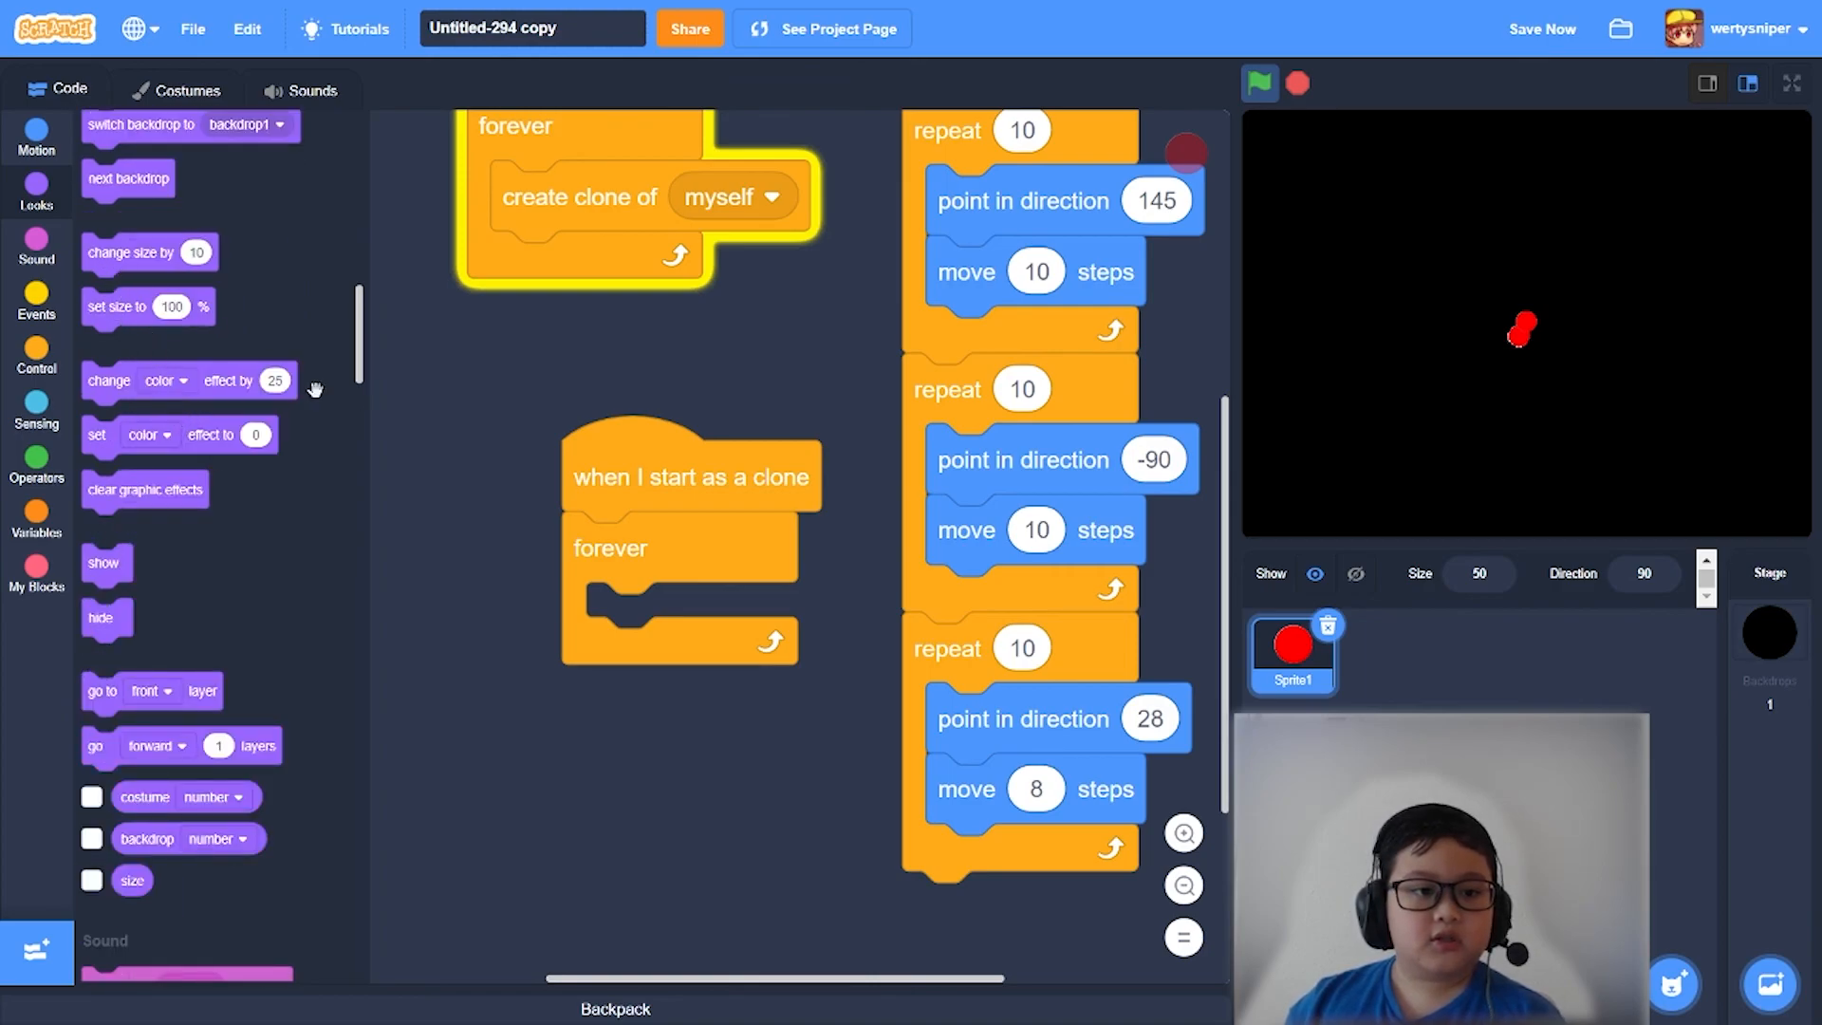
drag(185, 381, 604, 598)
click(1259, 82)
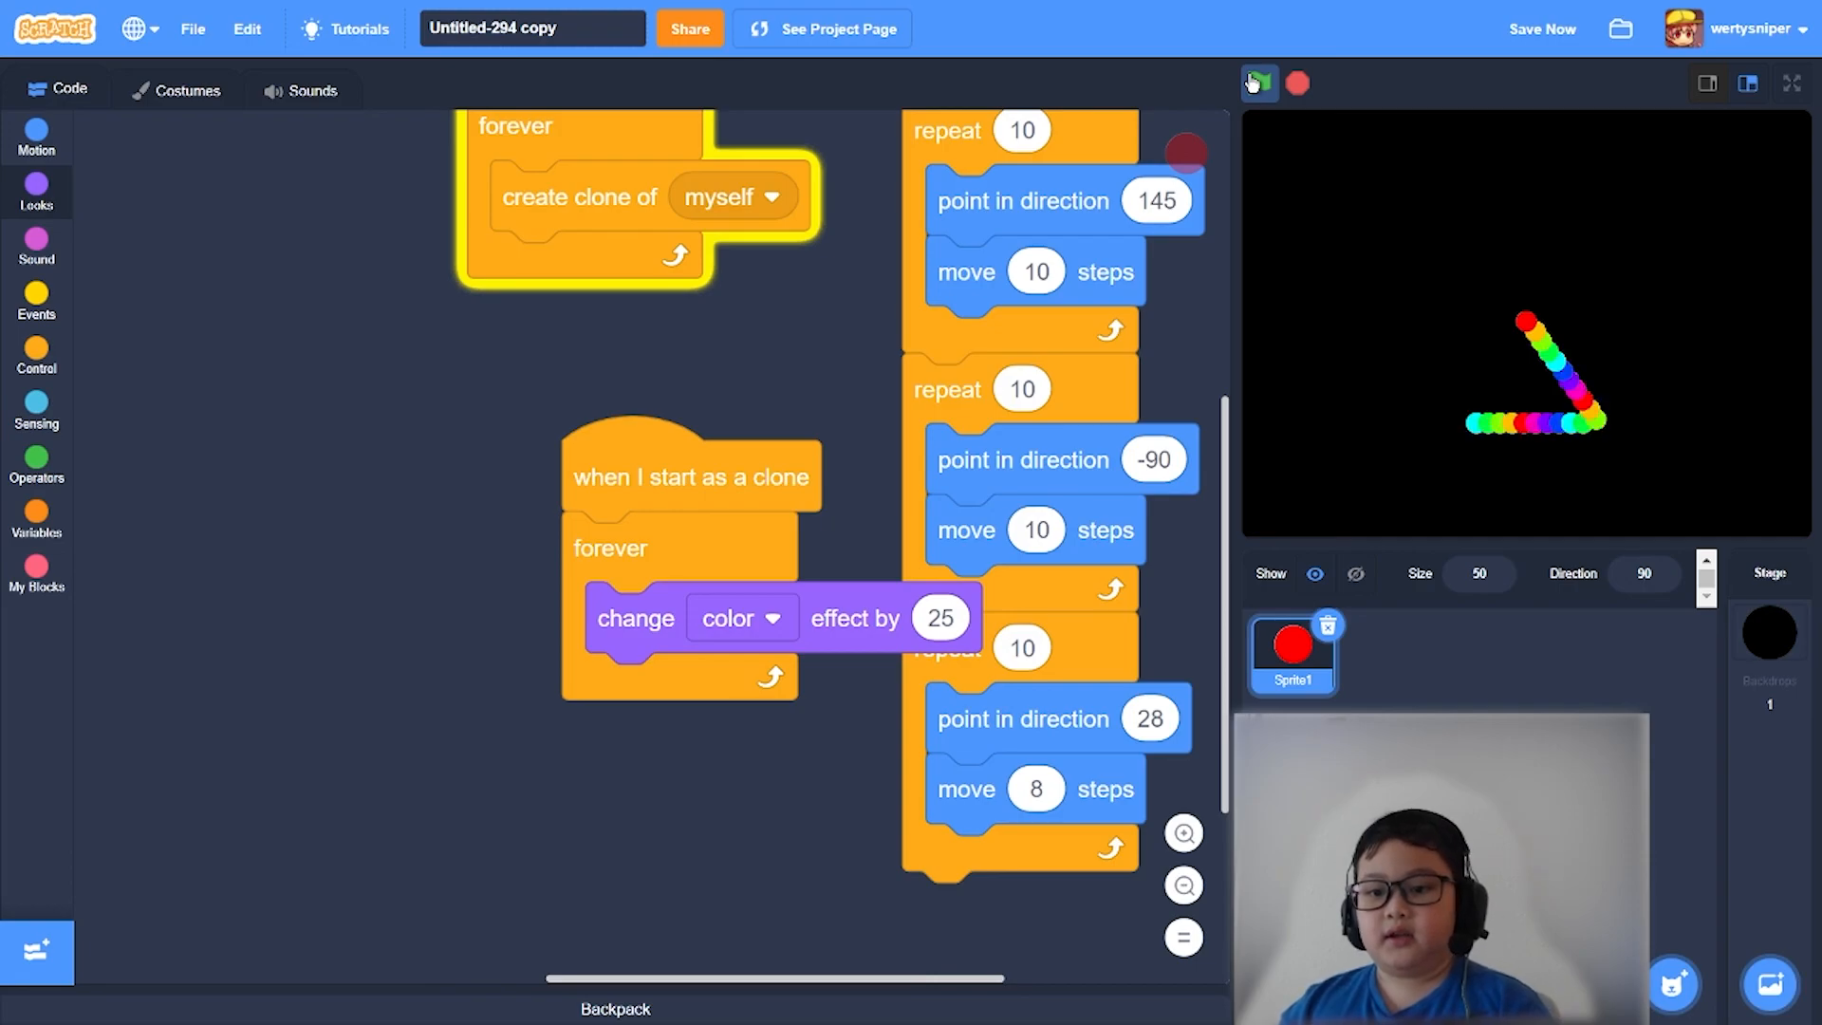